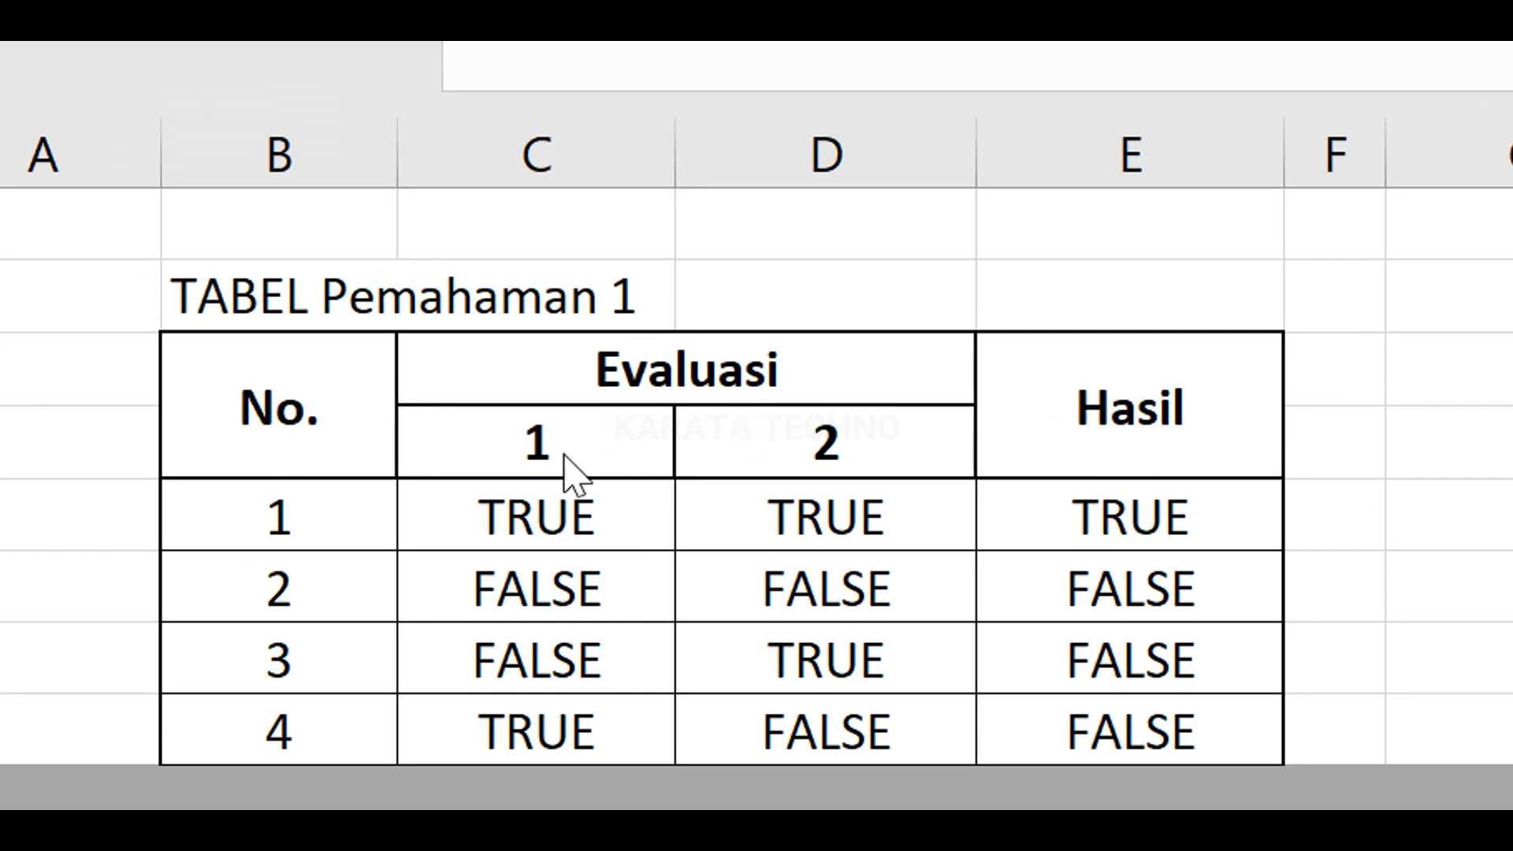
# Step: Examine how the AND formula in E5 evaluates C5 and D5, comparing it with the entries in rows 6 and 7
pyautogui.click(1152, 513)
pyautogui.click(1411, 530)
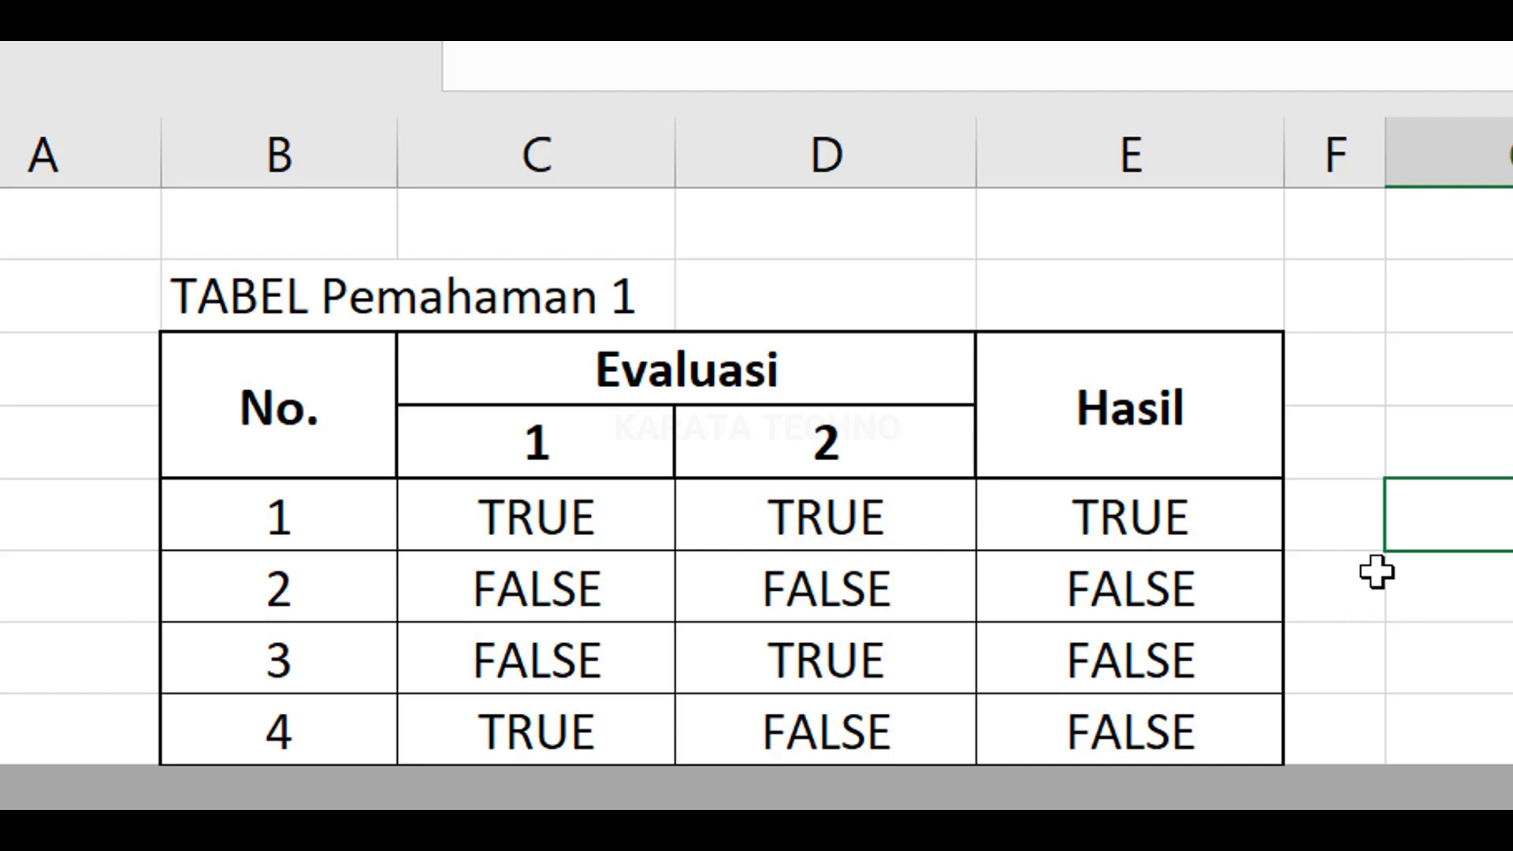
pyautogui.click(1152, 523)
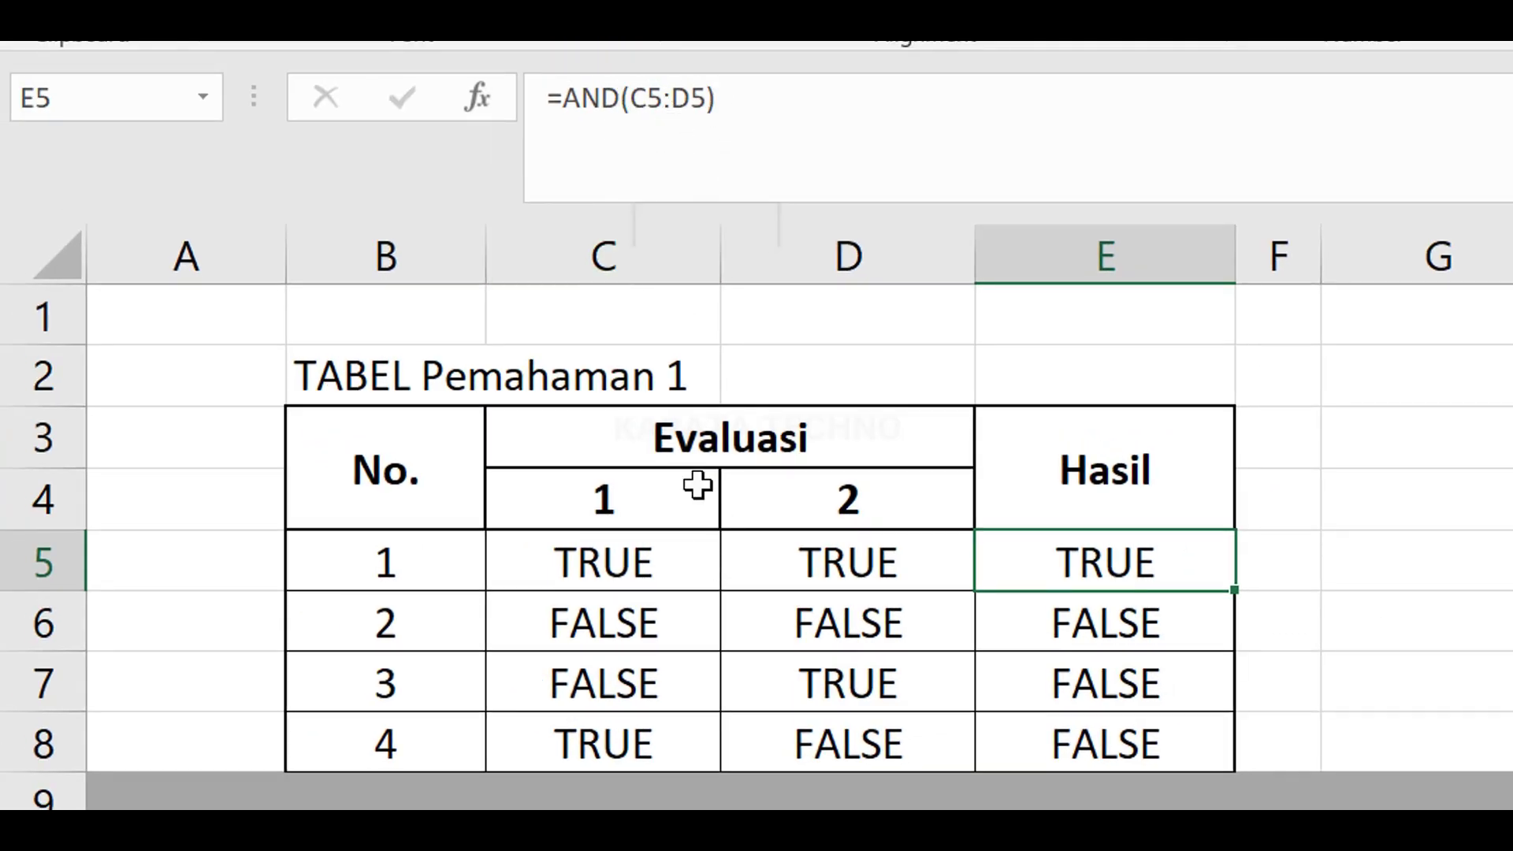
pyautogui.click(626, 561)
pyautogui.click(847, 562)
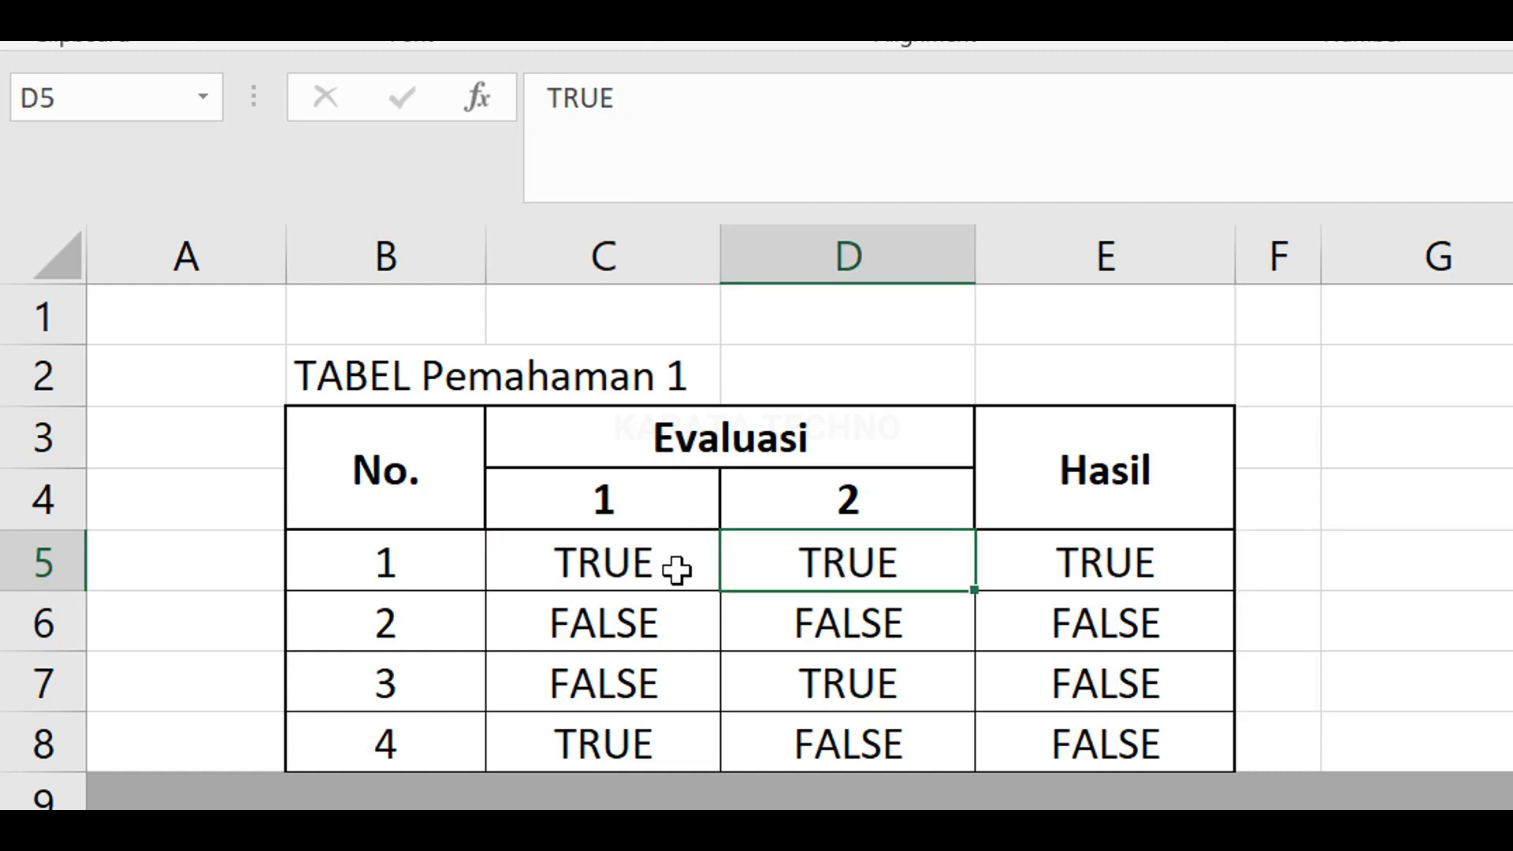
pyautogui.moveTo(625, 564); pyautogui.dragTo(823, 558)
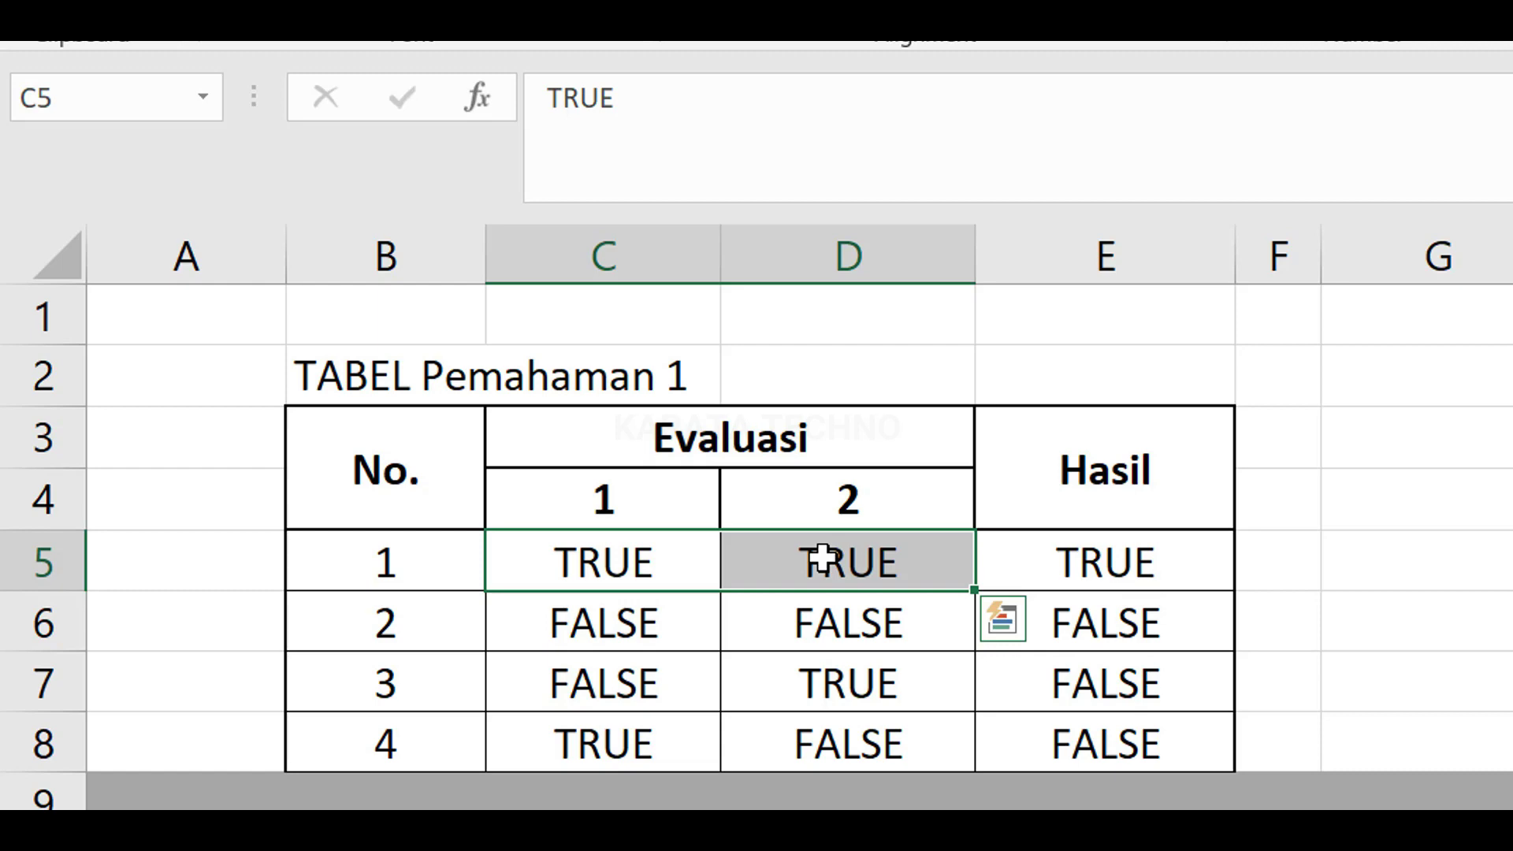
pyautogui.click(635, 622)
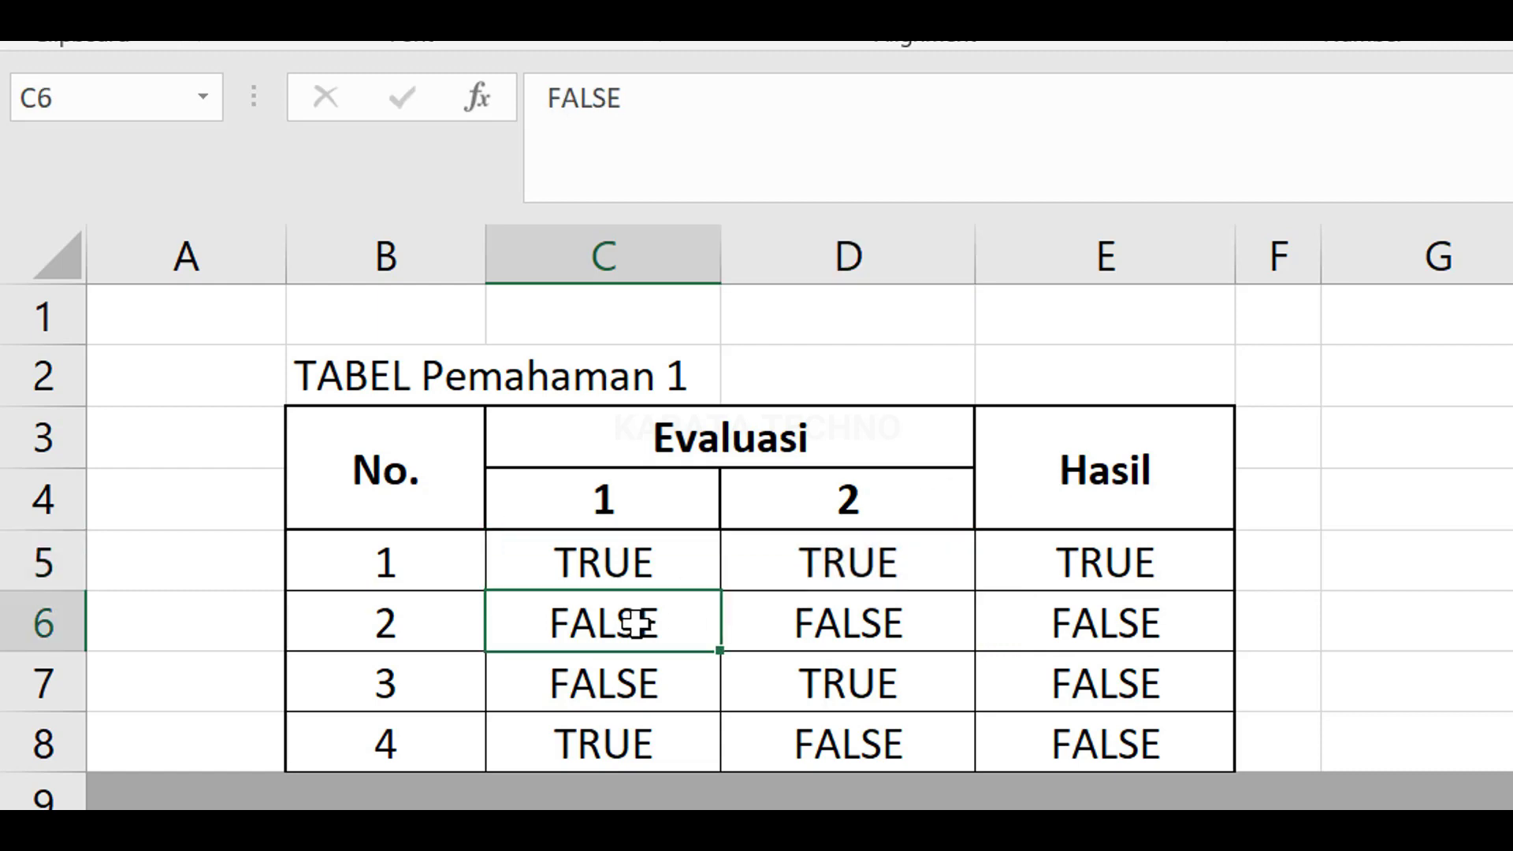
pyautogui.click(647, 682)
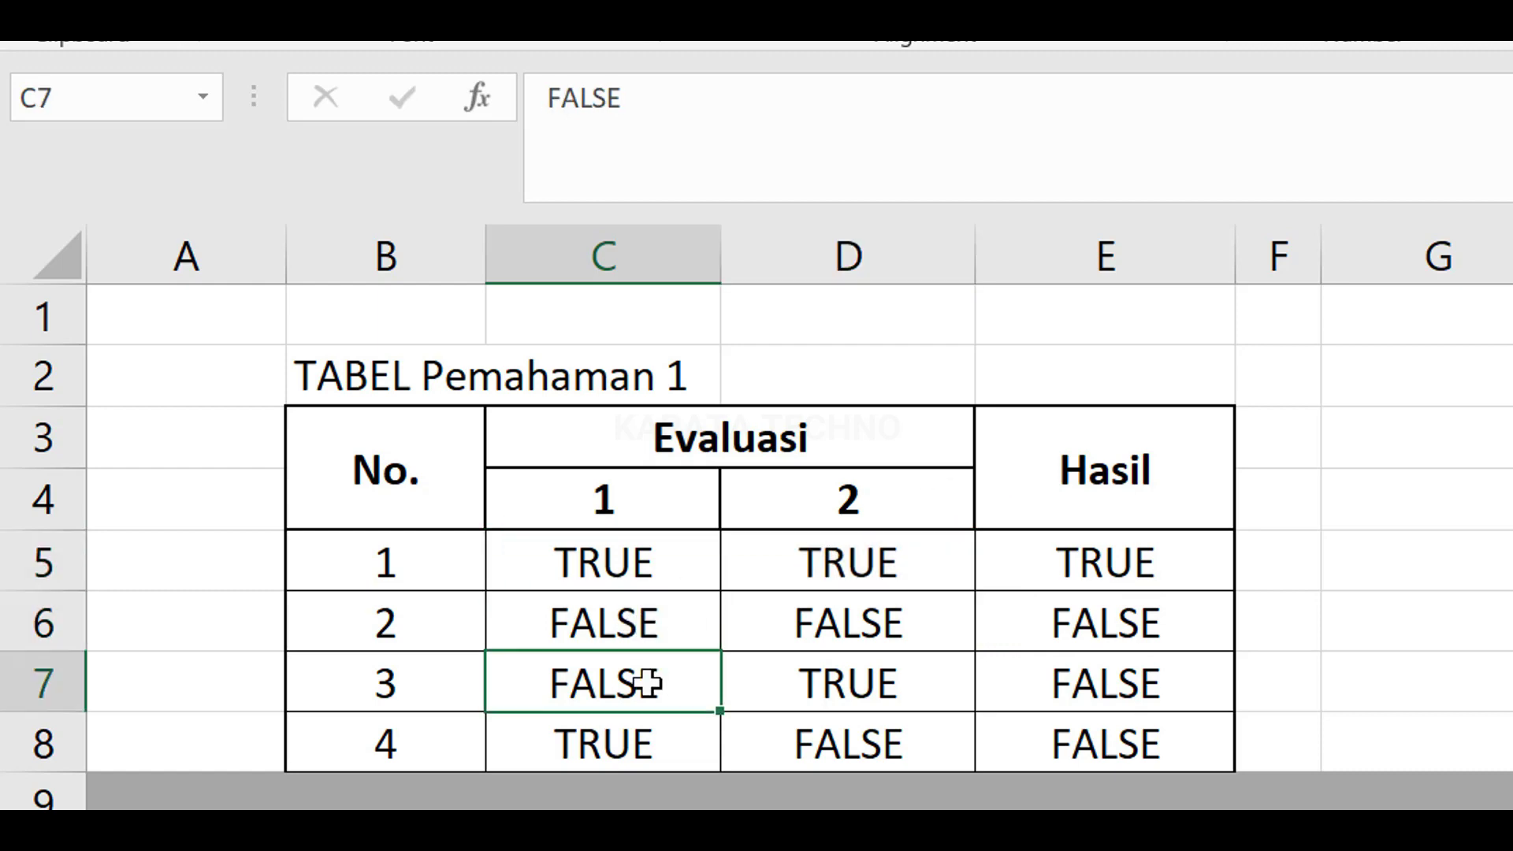
pyautogui.click(1128, 686)
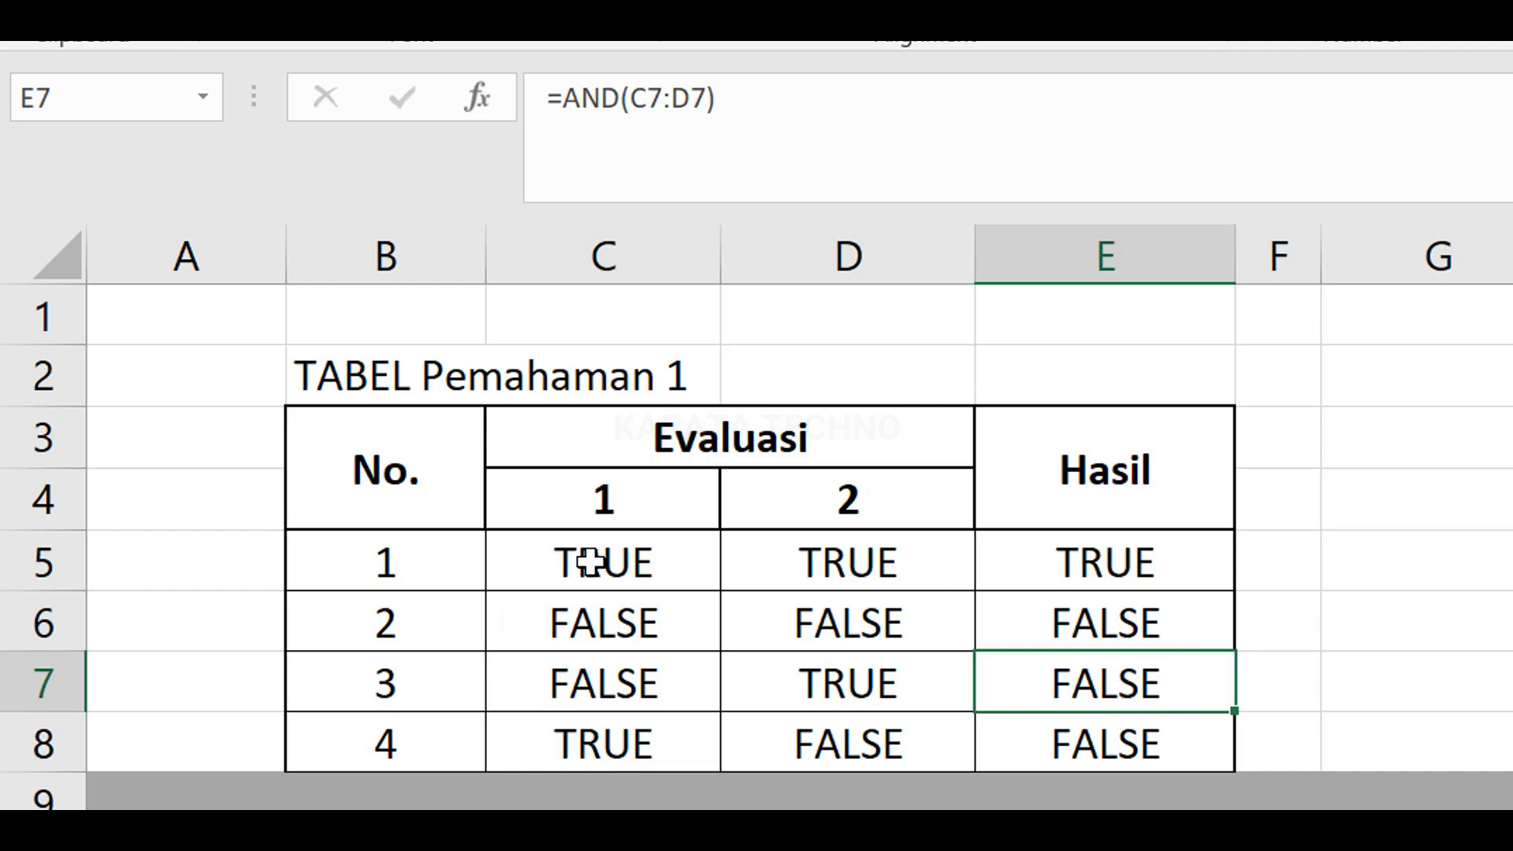
pyautogui.moveTo(598, 566); pyautogui.dragTo(812, 567)
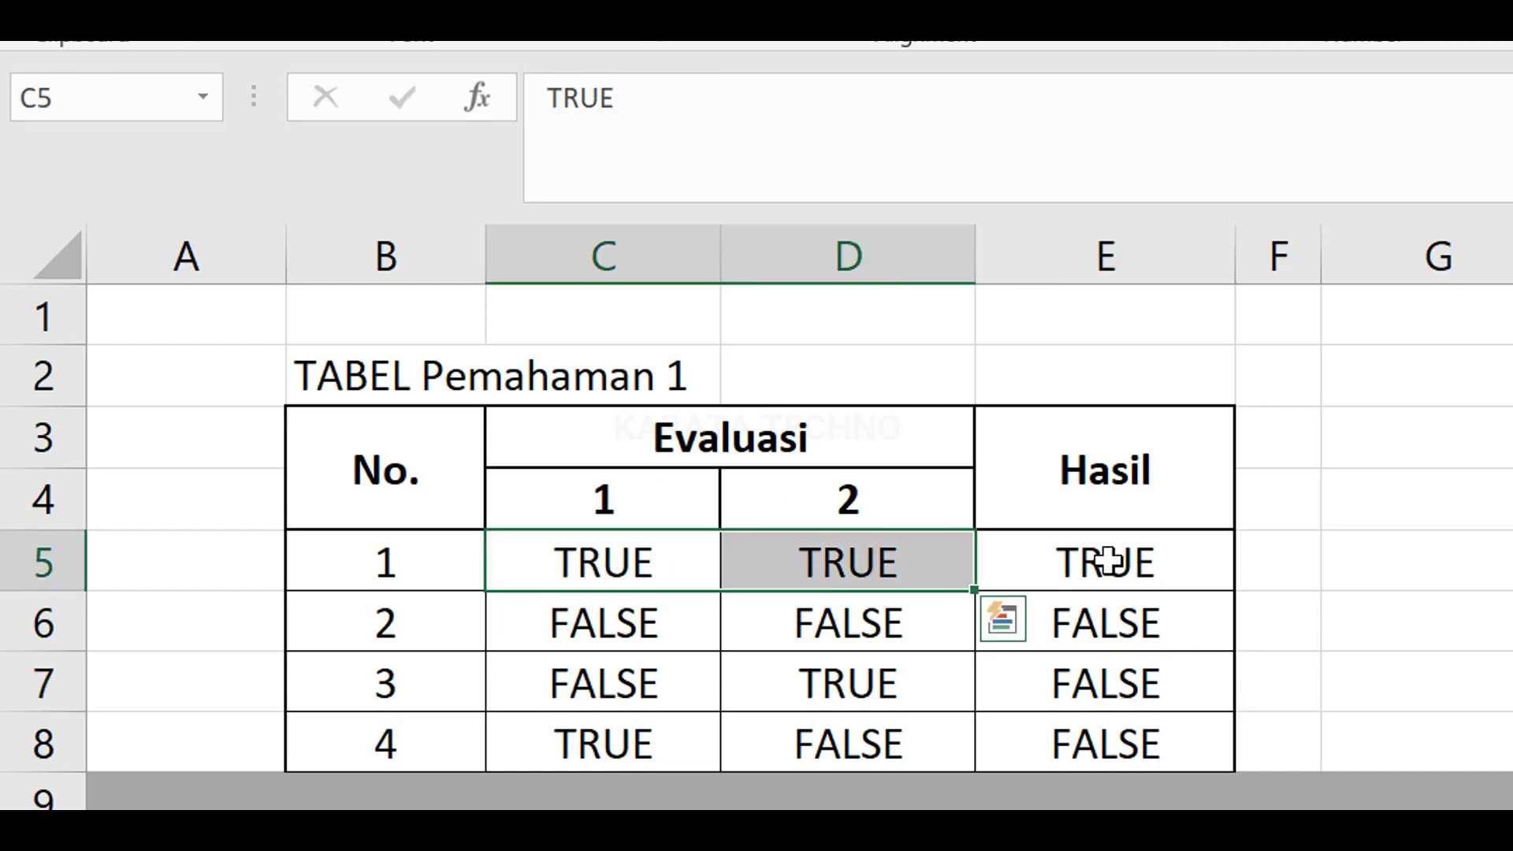
pyautogui.click(1116, 561)
pyautogui.moveTo(623, 562); pyautogui.dragTo(820, 563)
pyautogui.click(1115, 563)
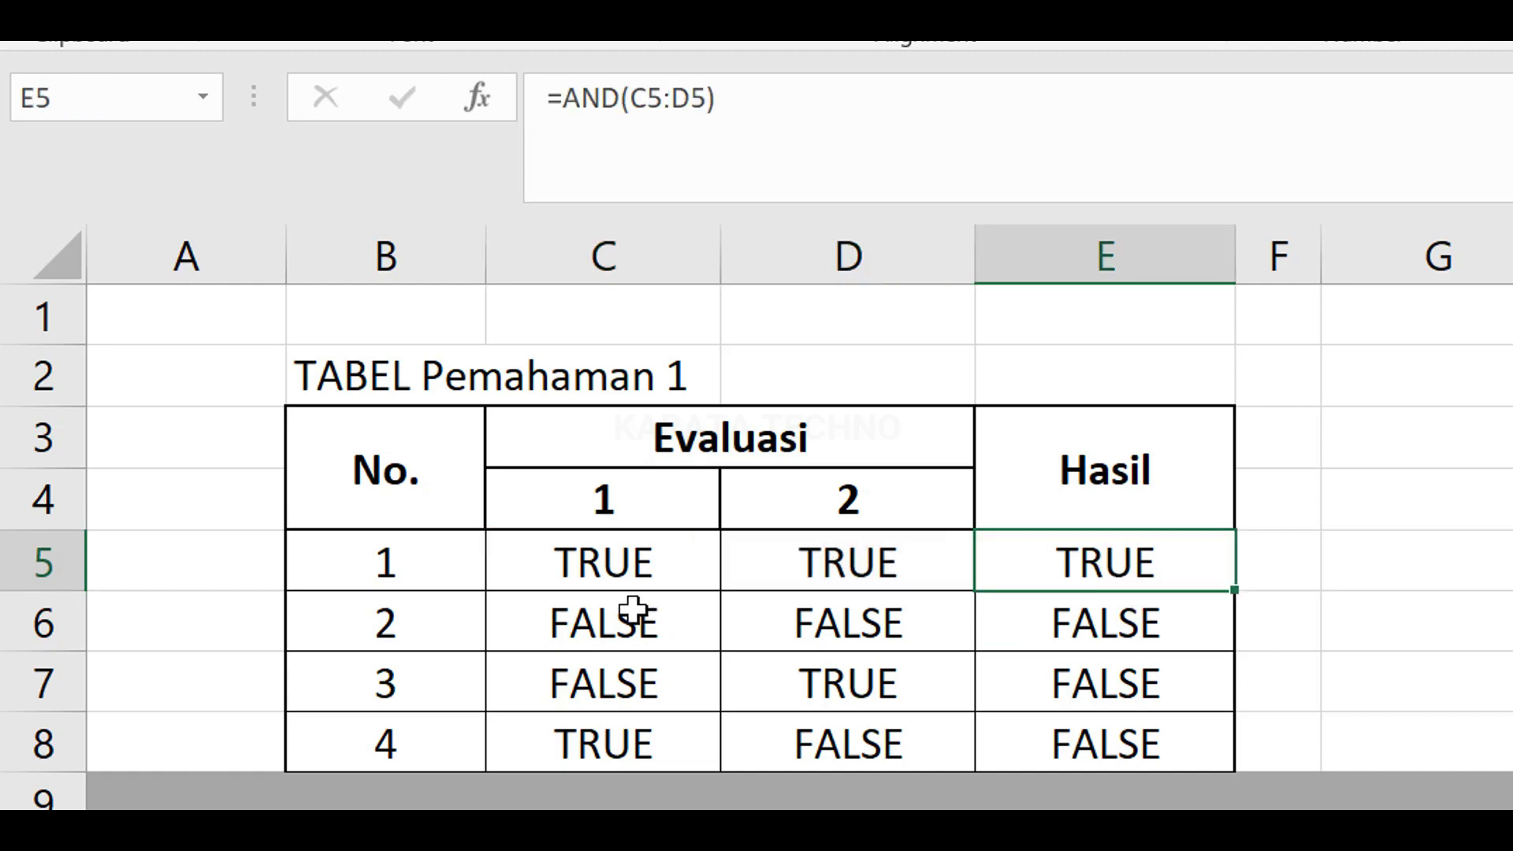
# Step: Examine the AND results in E6, E7 and E8 against the two Evaluasi values in each row
pyautogui.moveTo(633, 611); pyautogui.dragTo(798, 613)
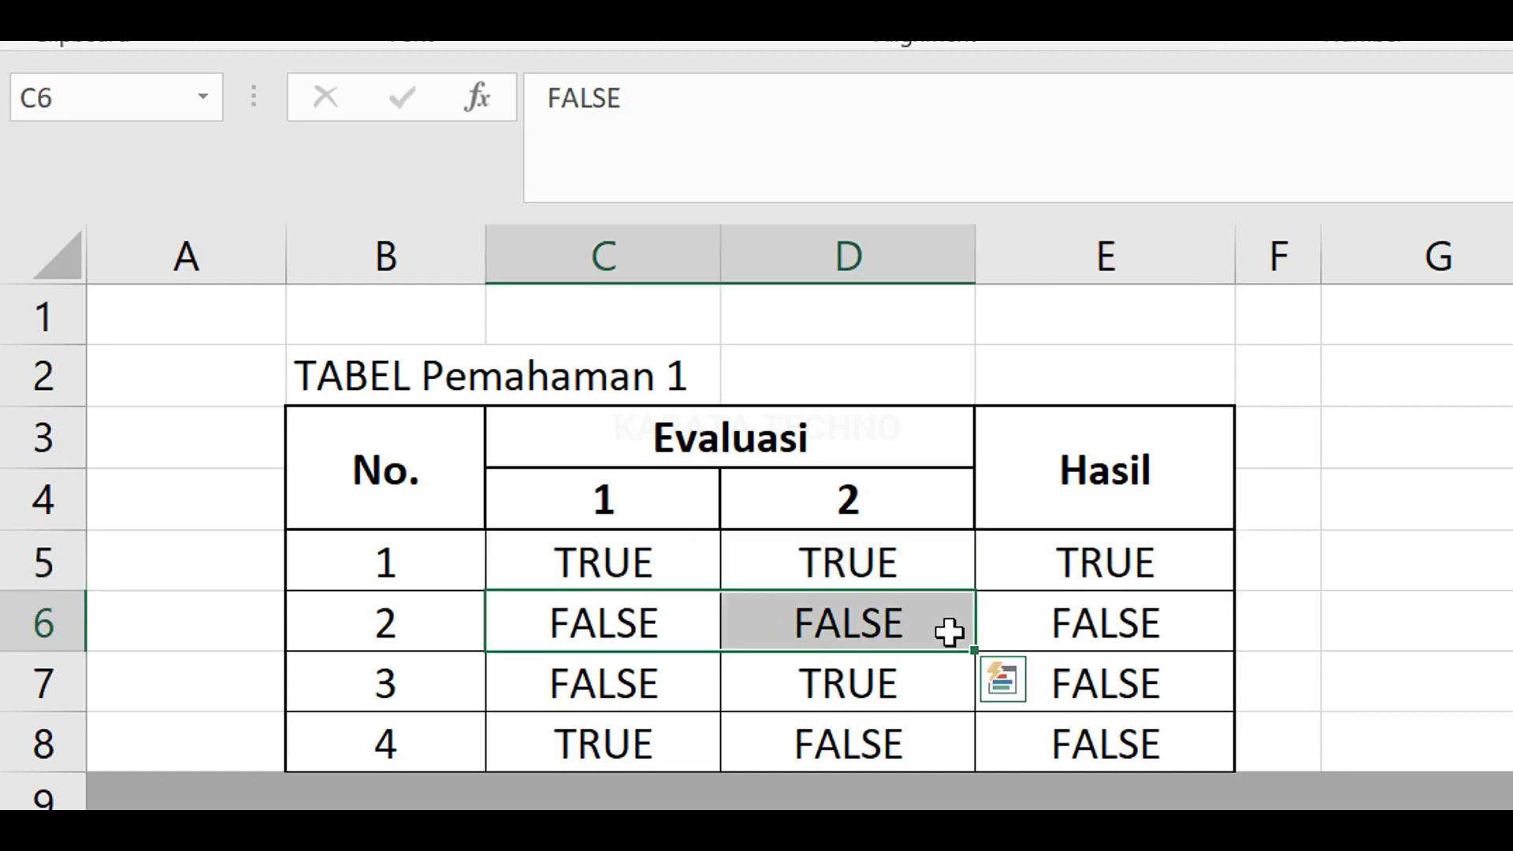
pyautogui.click(1142, 627)
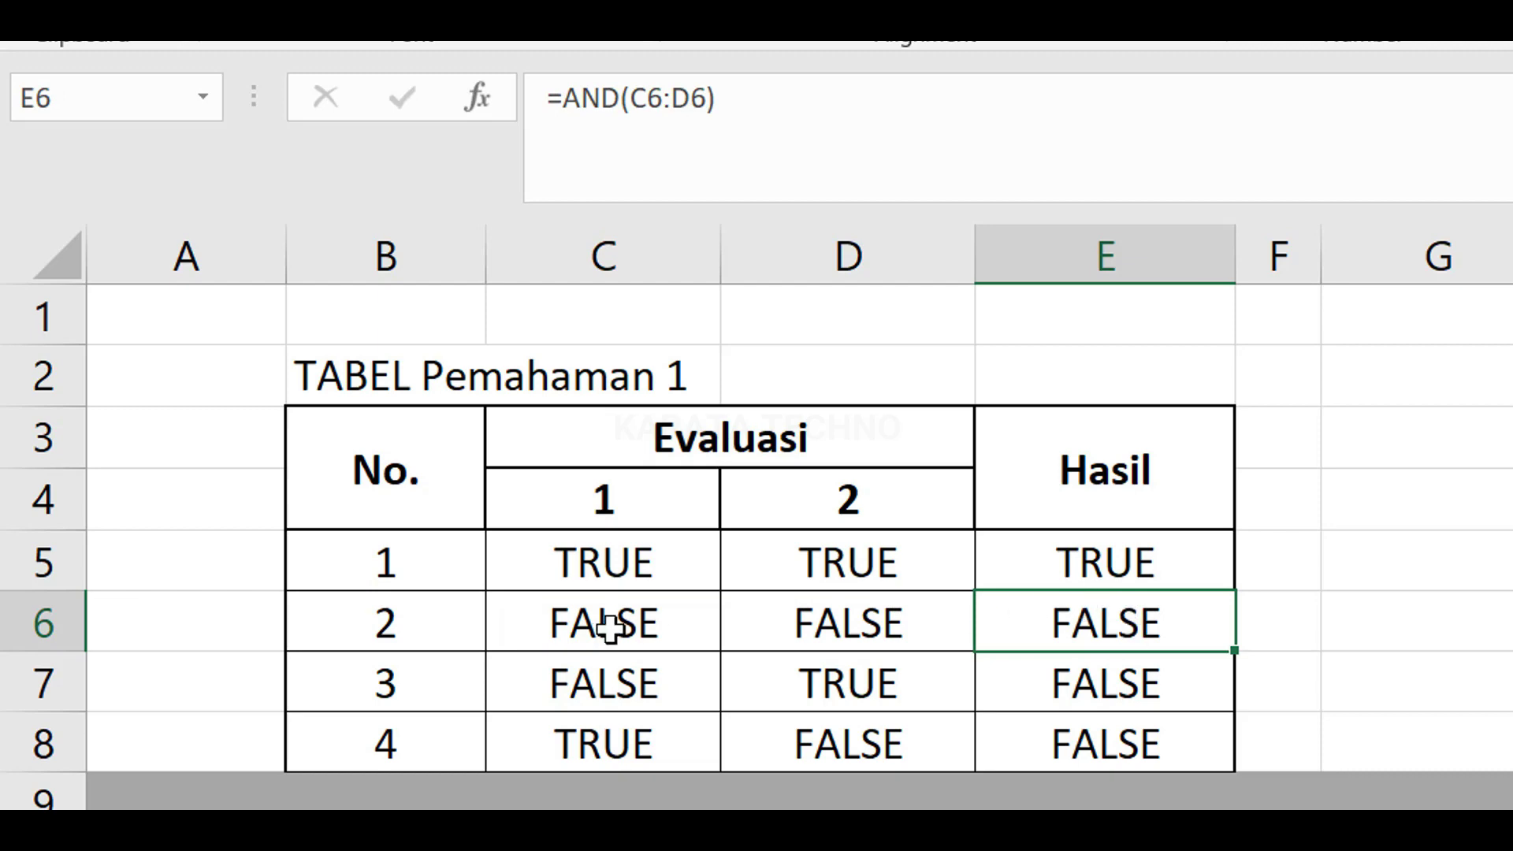
pyautogui.click(635, 685)
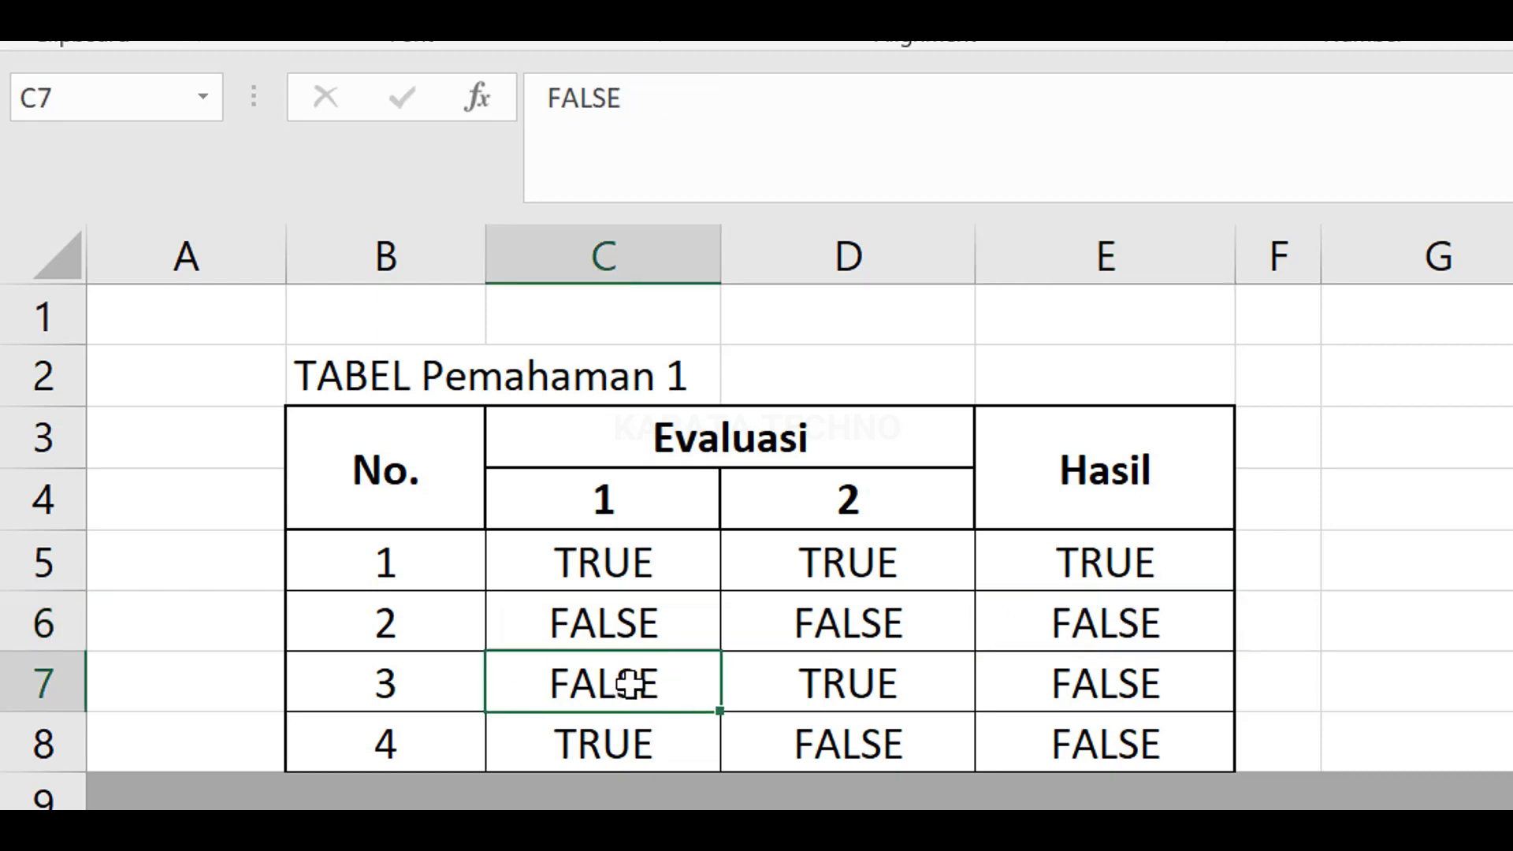
pyautogui.click(877, 682)
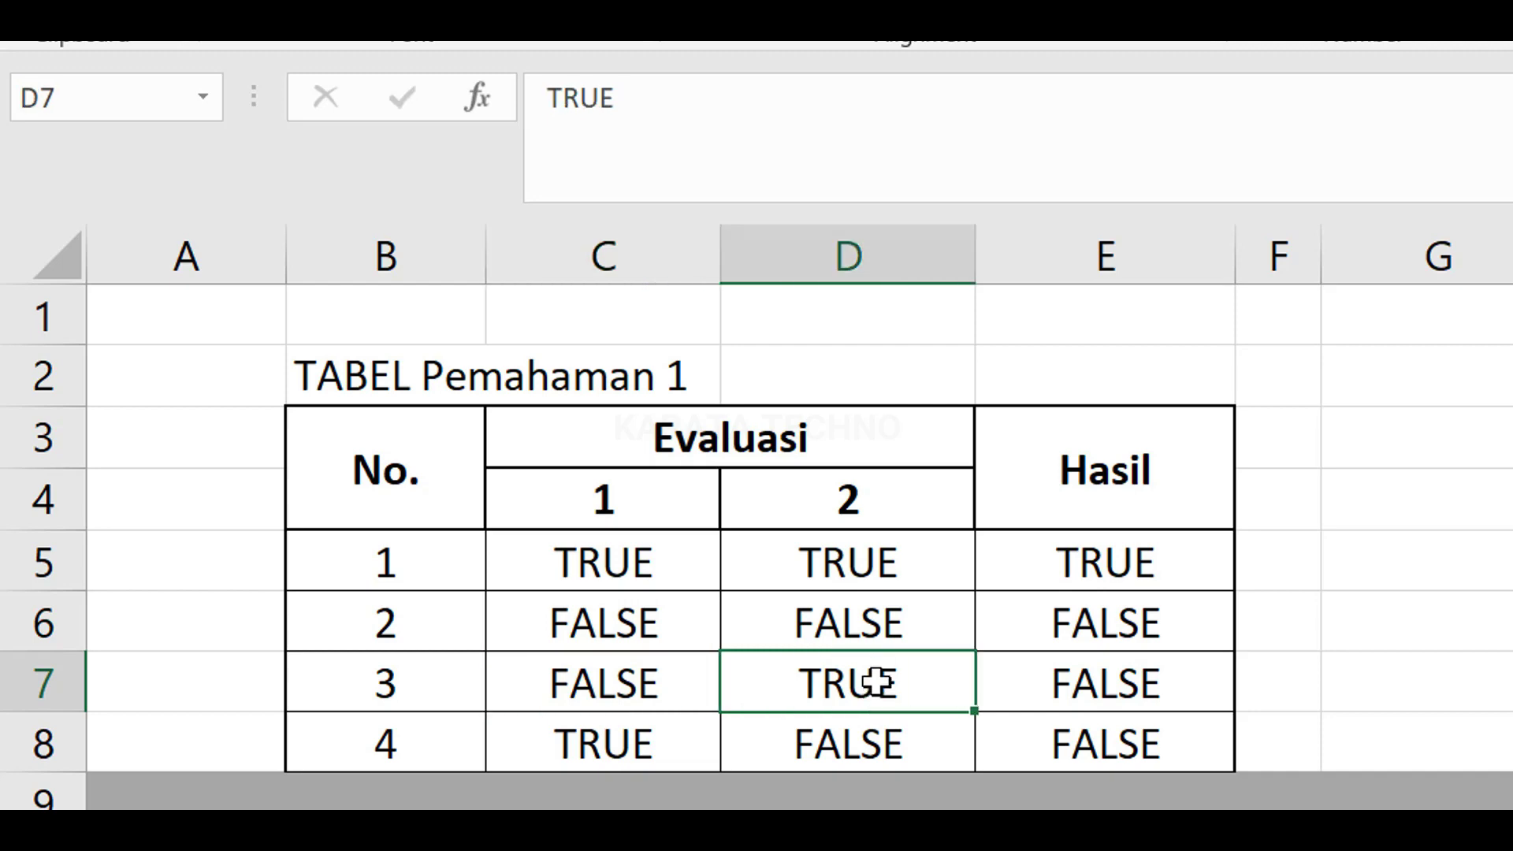
pyautogui.click(1121, 684)
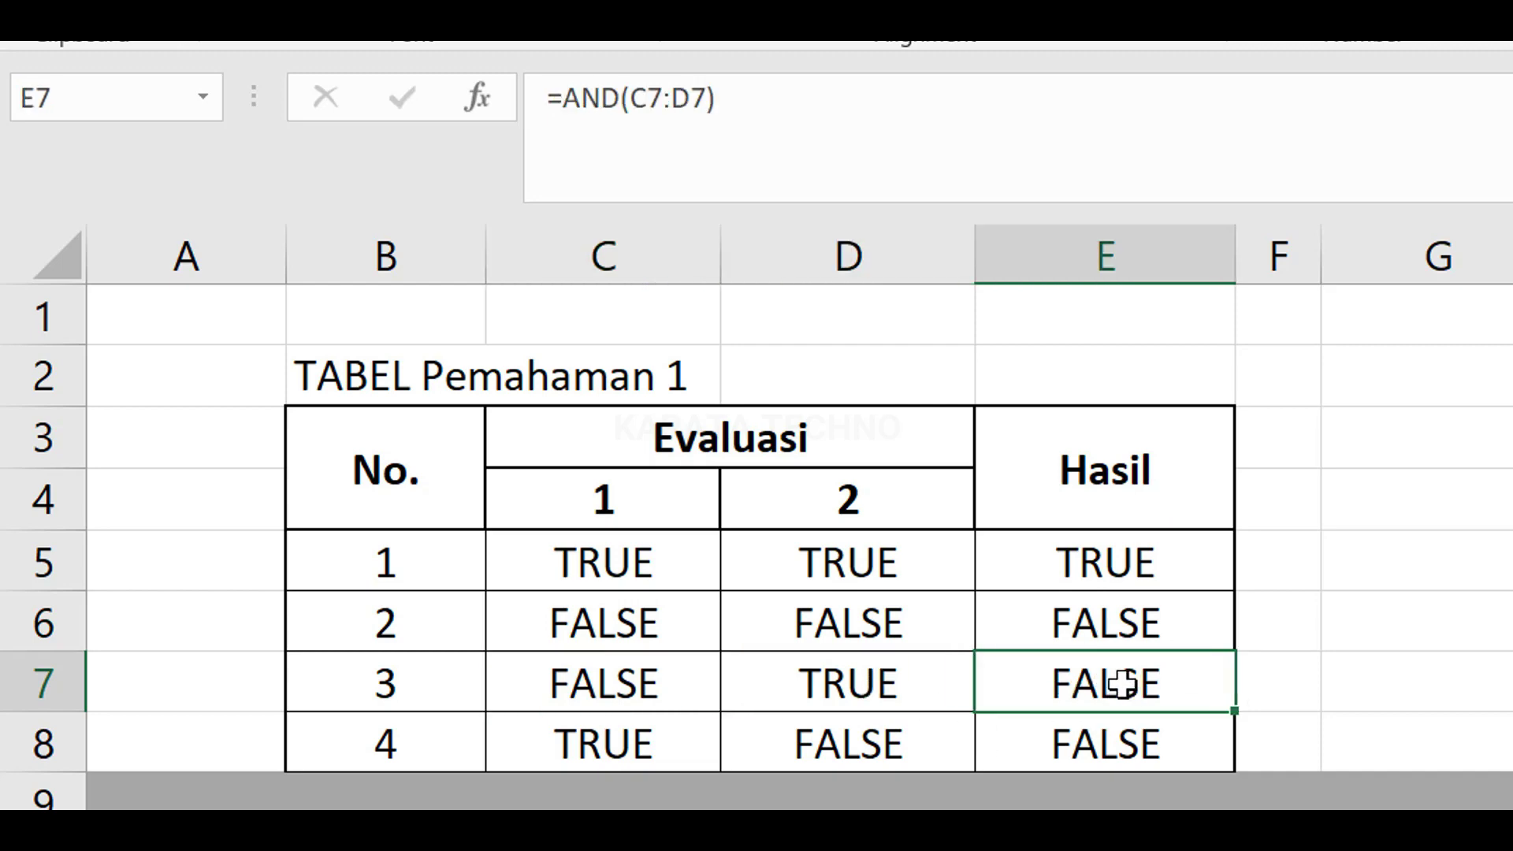
pyautogui.click(614, 753)
pyautogui.click(864, 741)
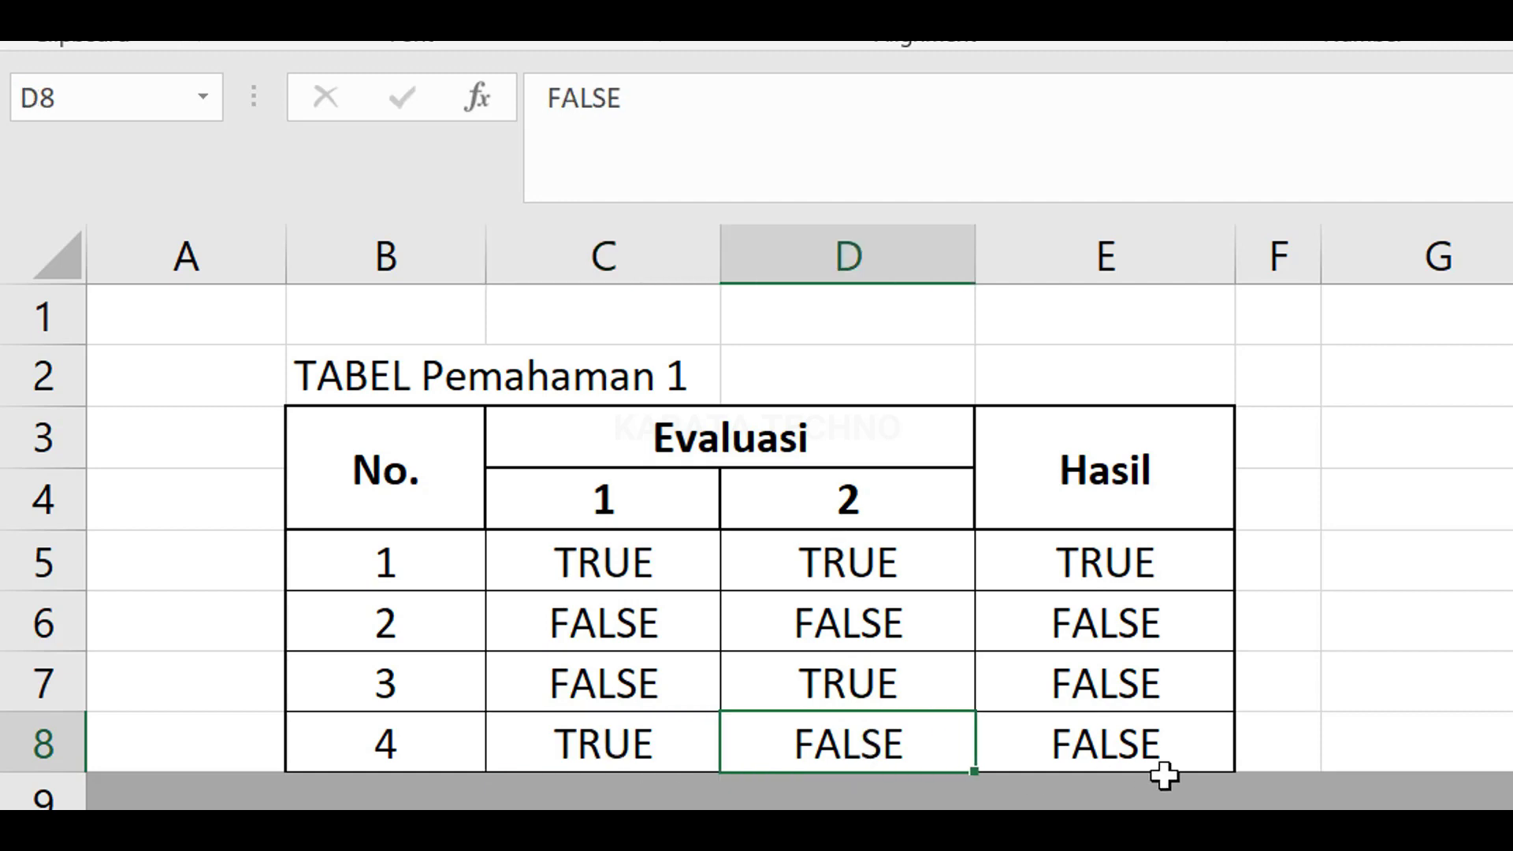
pyautogui.click(1107, 738)
pyautogui.click(873, 746)
# Step: Compare the AND result in E5 with E6:E8 and review its two inputs, C5 and D5
pyautogui.click(1128, 574)
pyautogui.moveTo(679, 561); pyautogui.dragTo(807, 557)
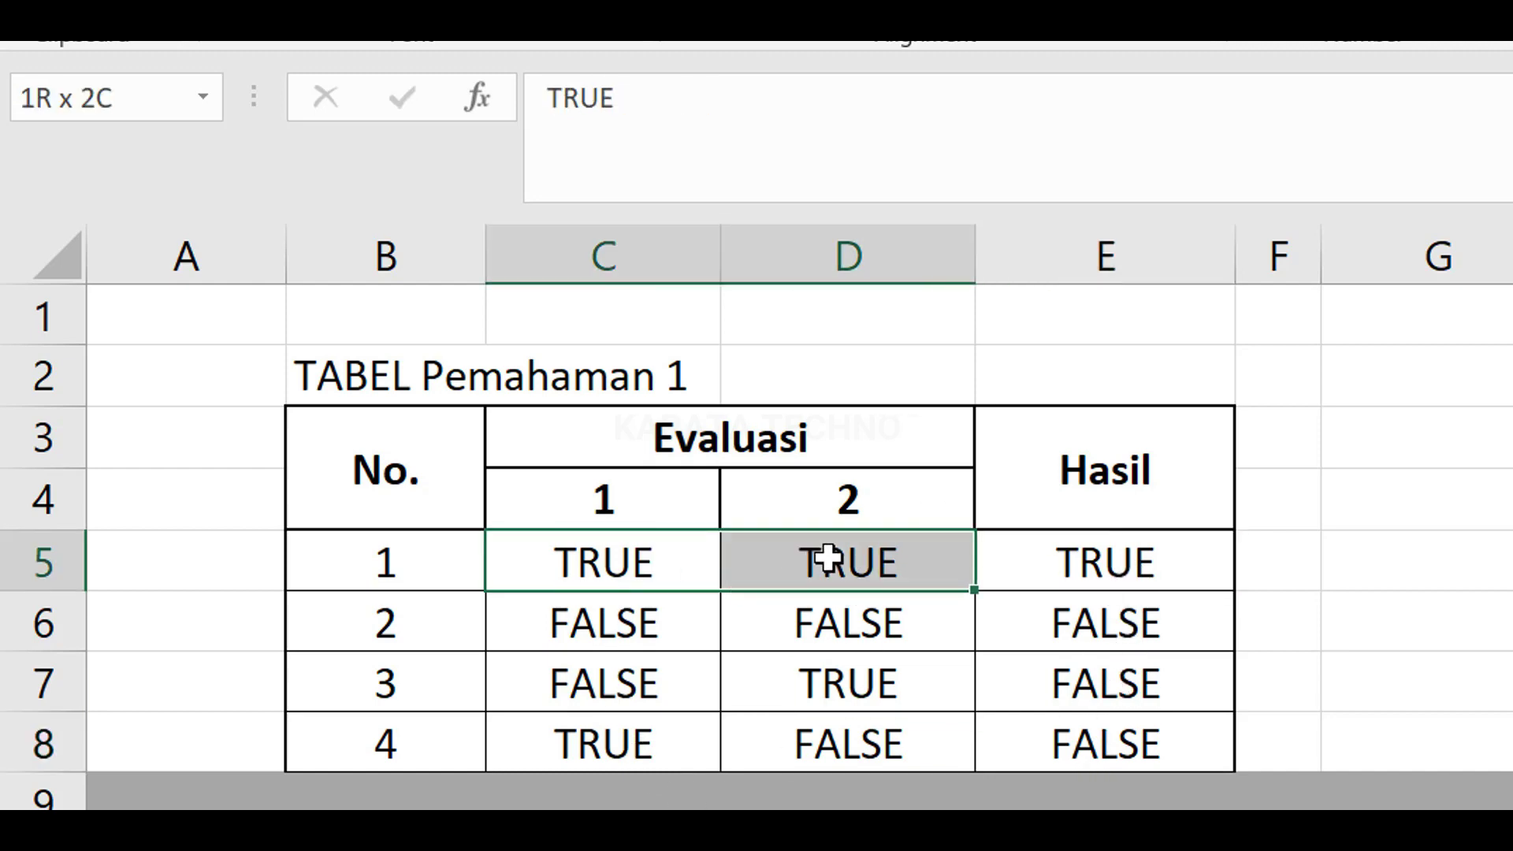
pyautogui.click(1155, 573)
pyautogui.moveTo(1119, 625); pyautogui.dragTo(1114, 743)
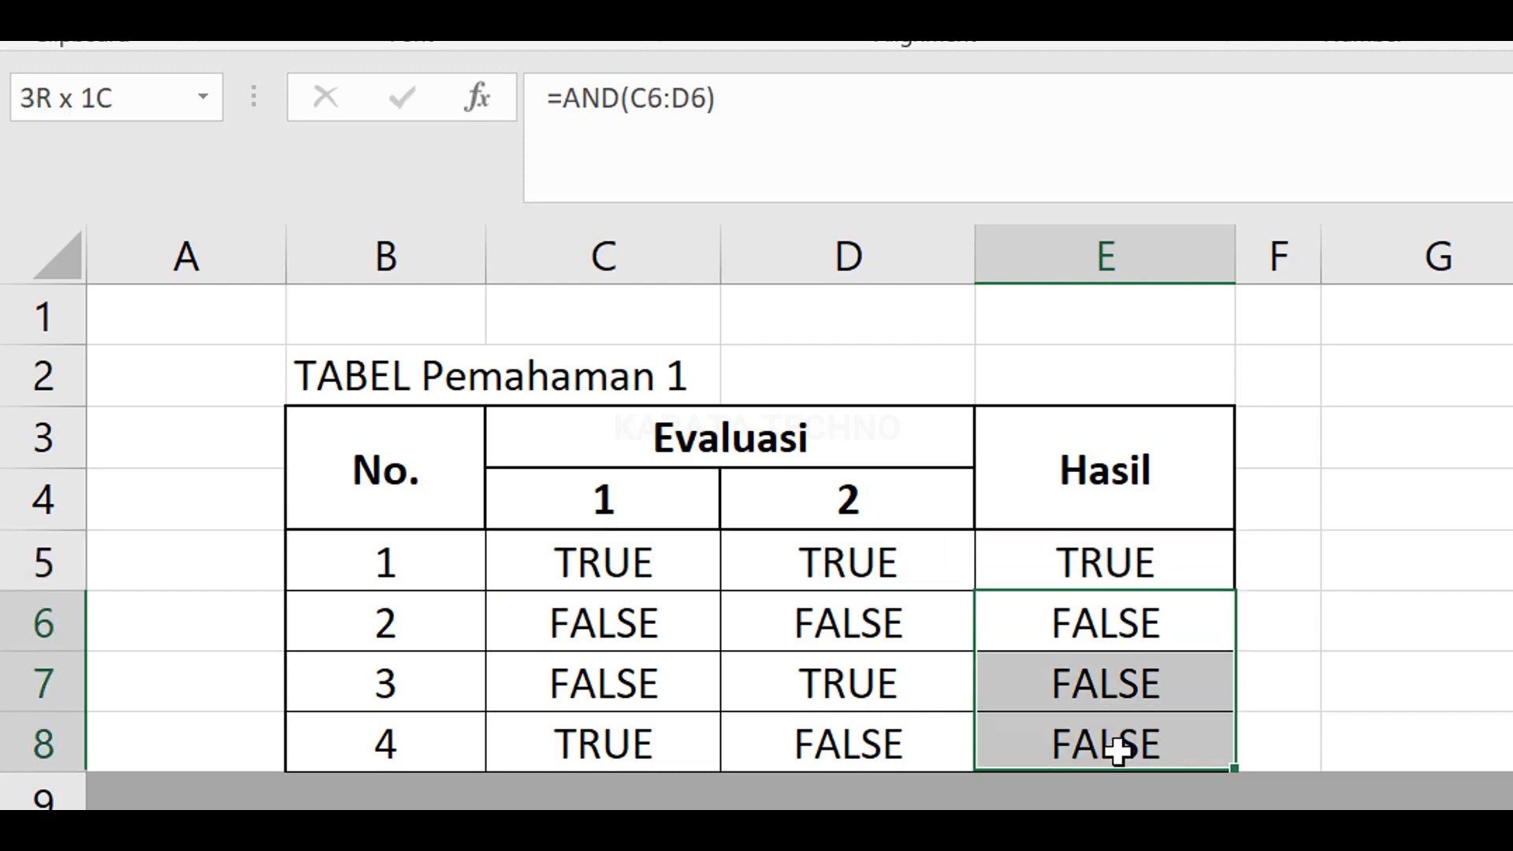
pyautogui.click(1120, 622)
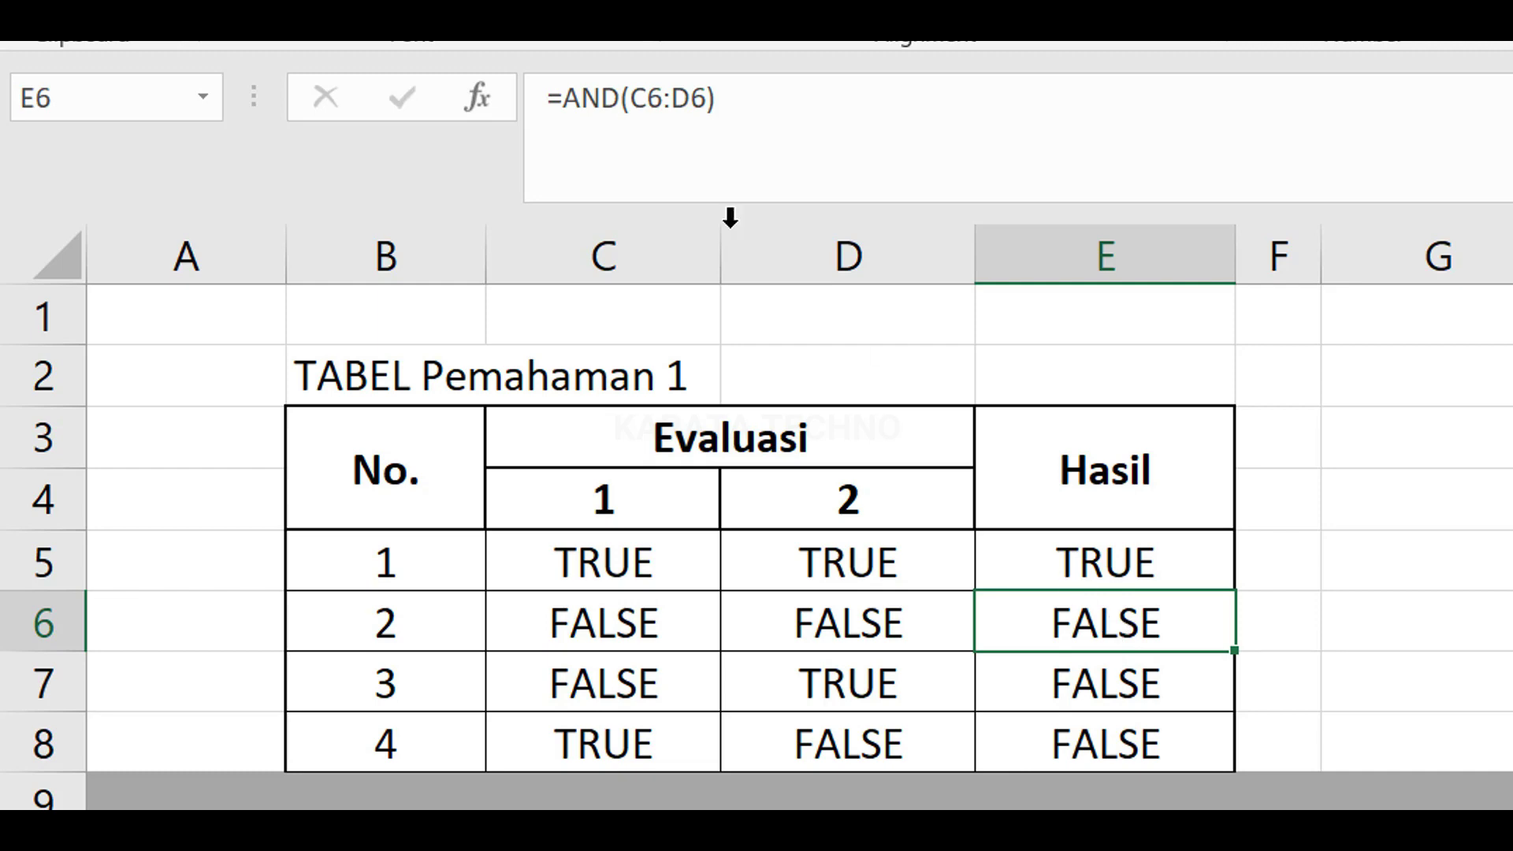
pyautogui.click(623, 567)
pyautogui.click(848, 561)
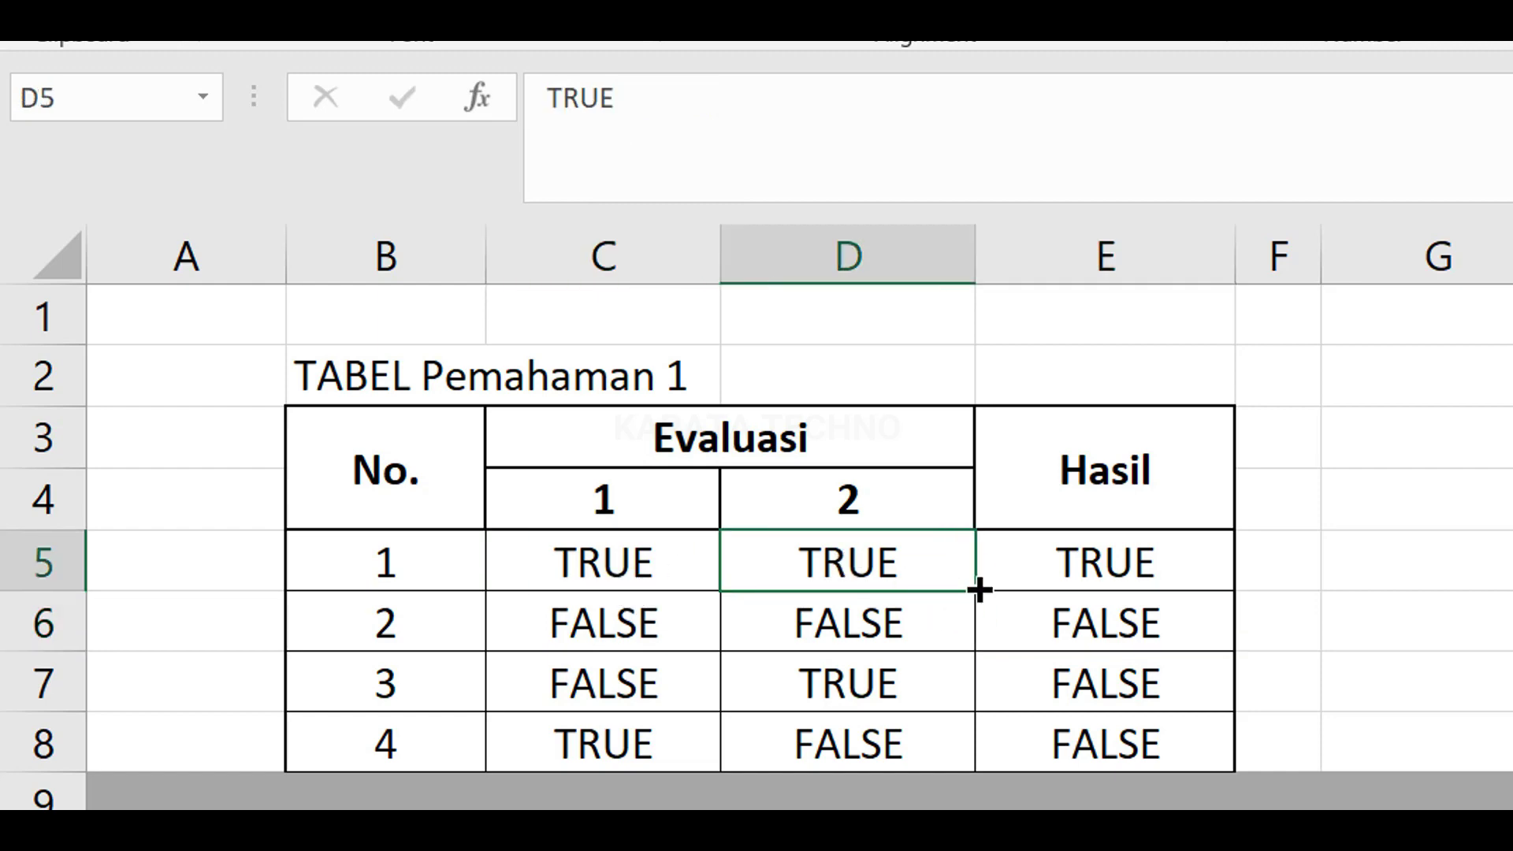
pyautogui.click(1152, 565)
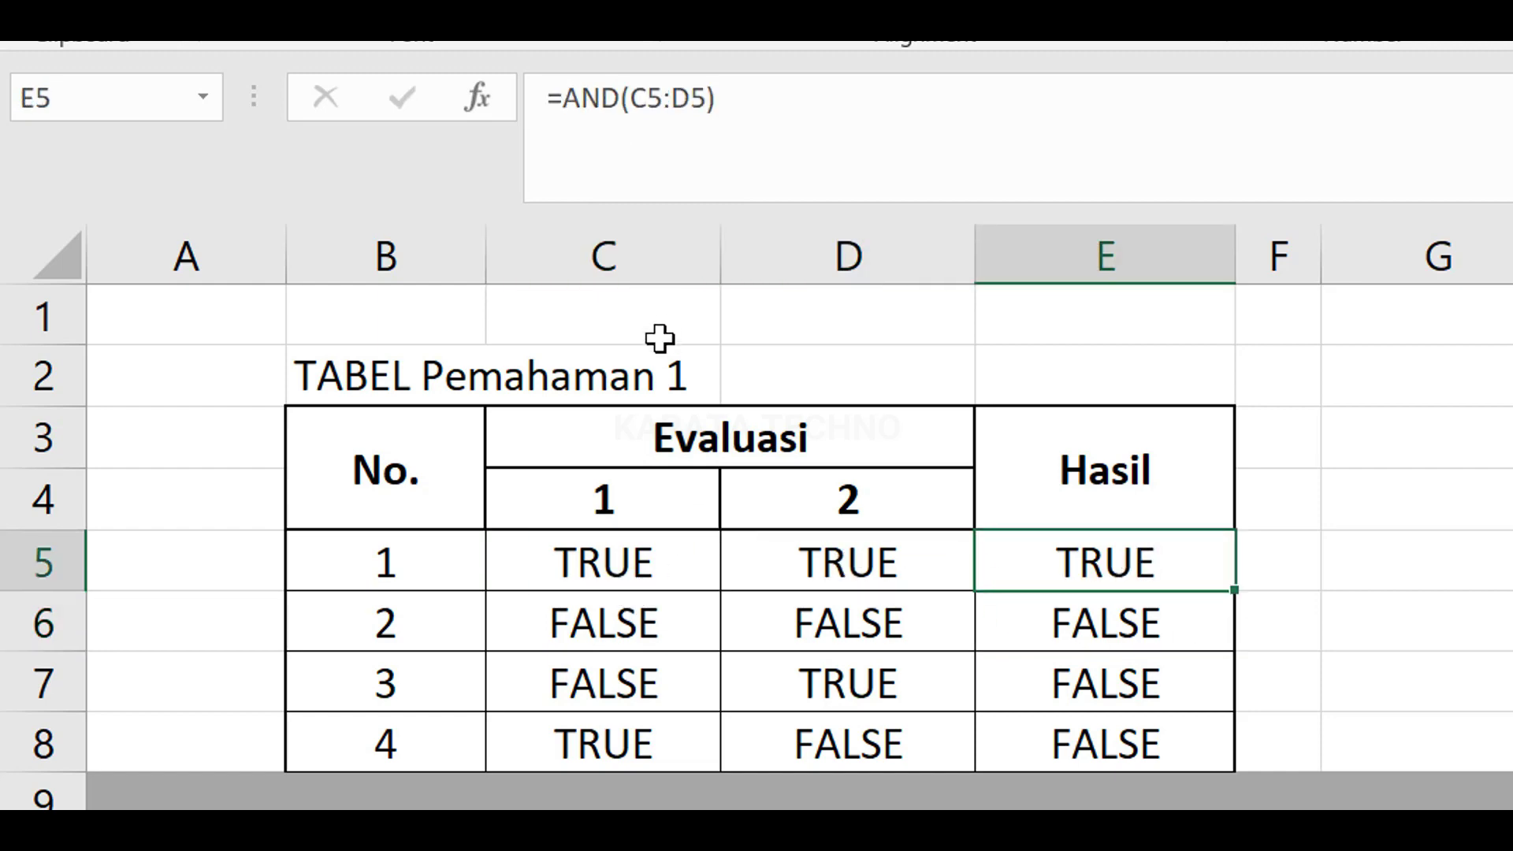
pyautogui.click(641, 560)
pyautogui.click(869, 562)
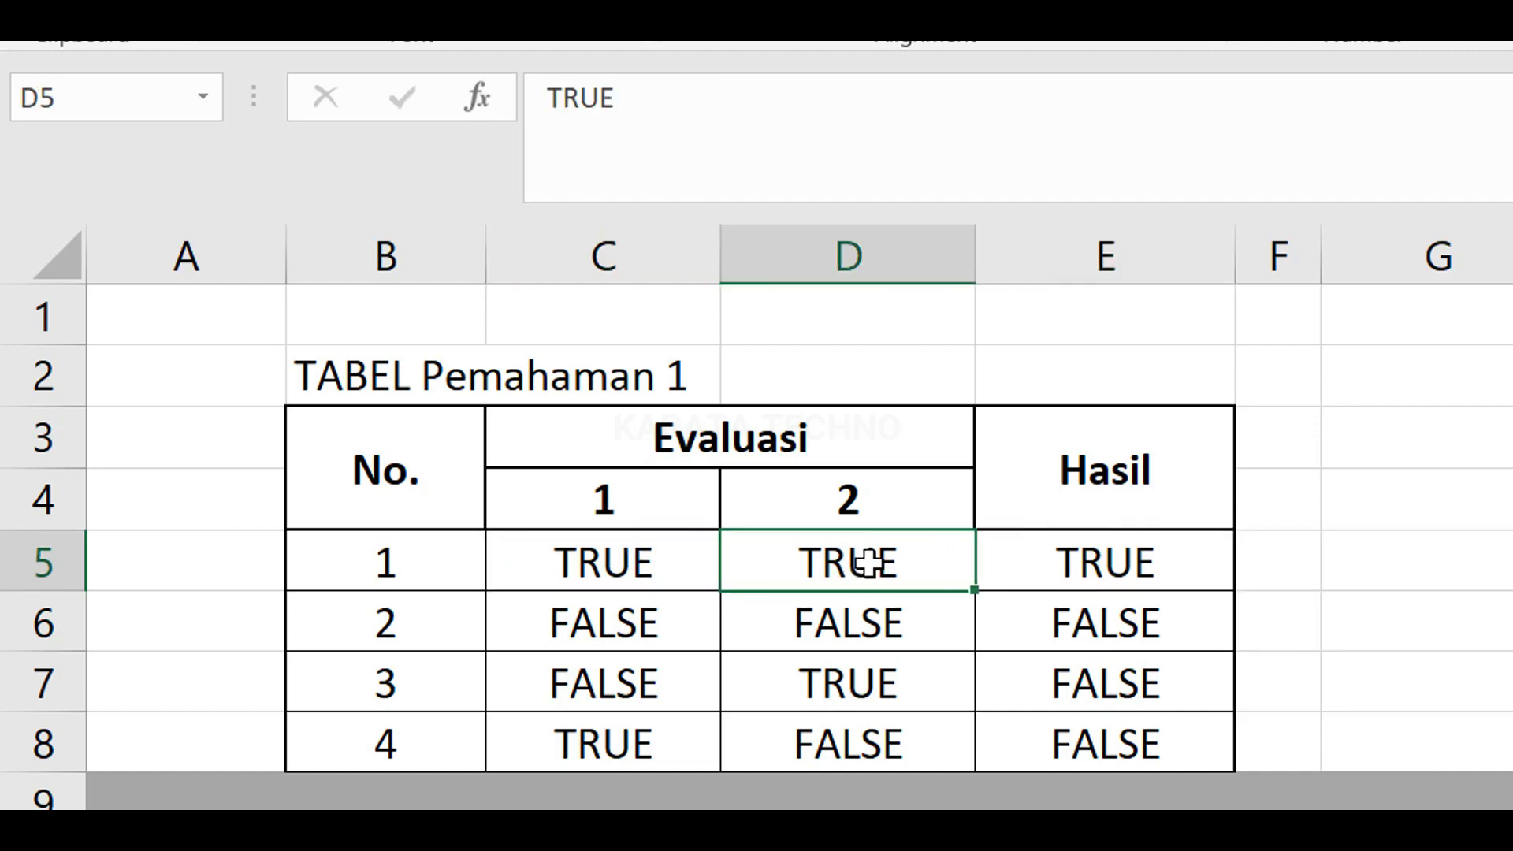
pyautogui.click(672, 557)
pyautogui.click(812, 577)
pyautogui.click(1135, 562)
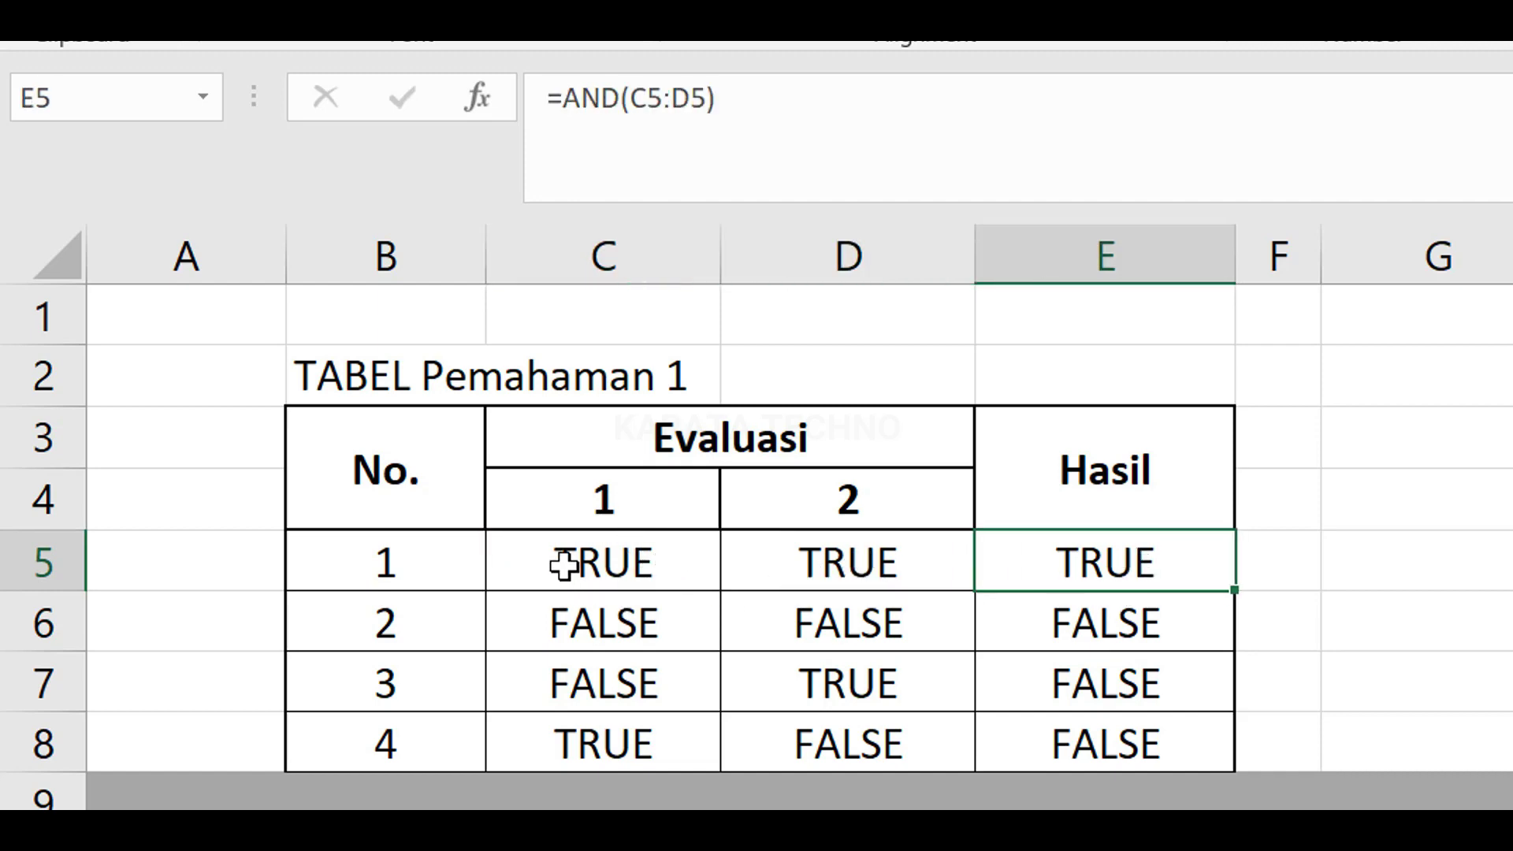
pyautogui.moveTo(564, 564); pyautogui.dragTo(825, 564)
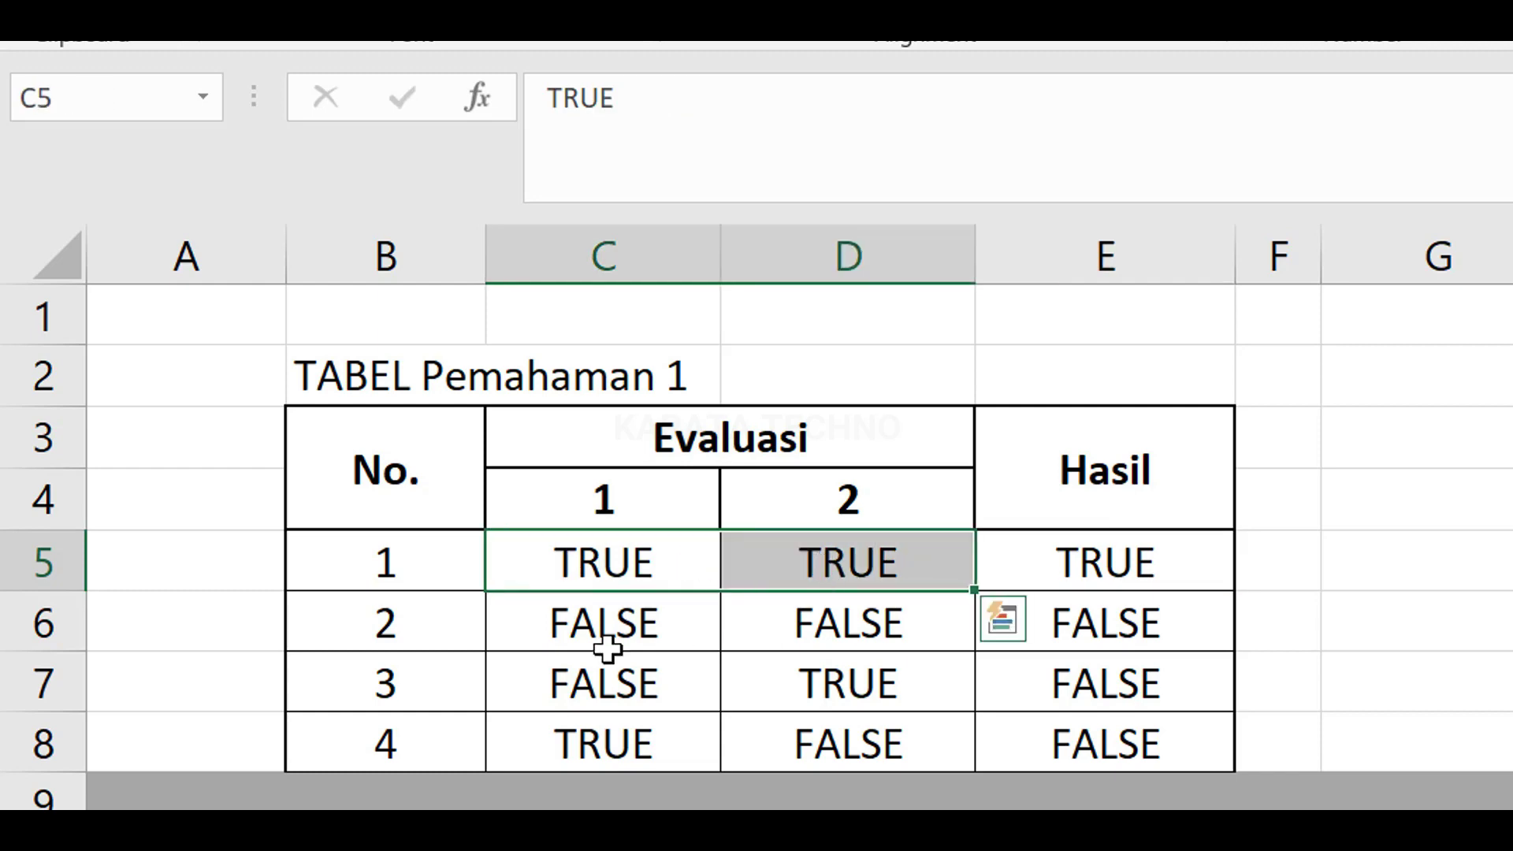
pyautogui.moveTo(594, 622); pyautogui.dragTo(799, 621)
pyautogui.click(885, 560)
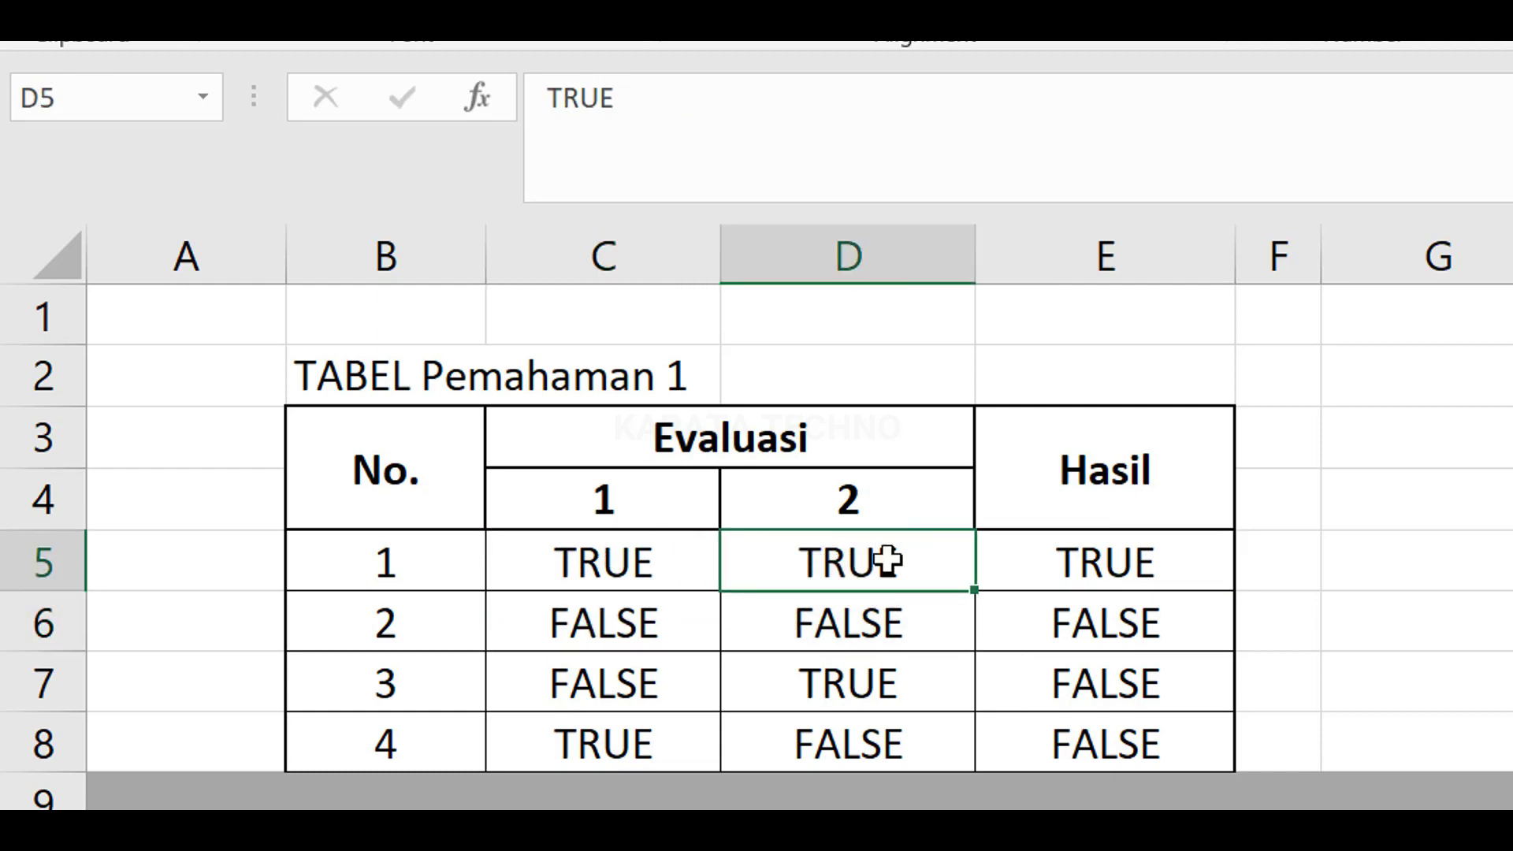
pyautogui.click(1135, 557)
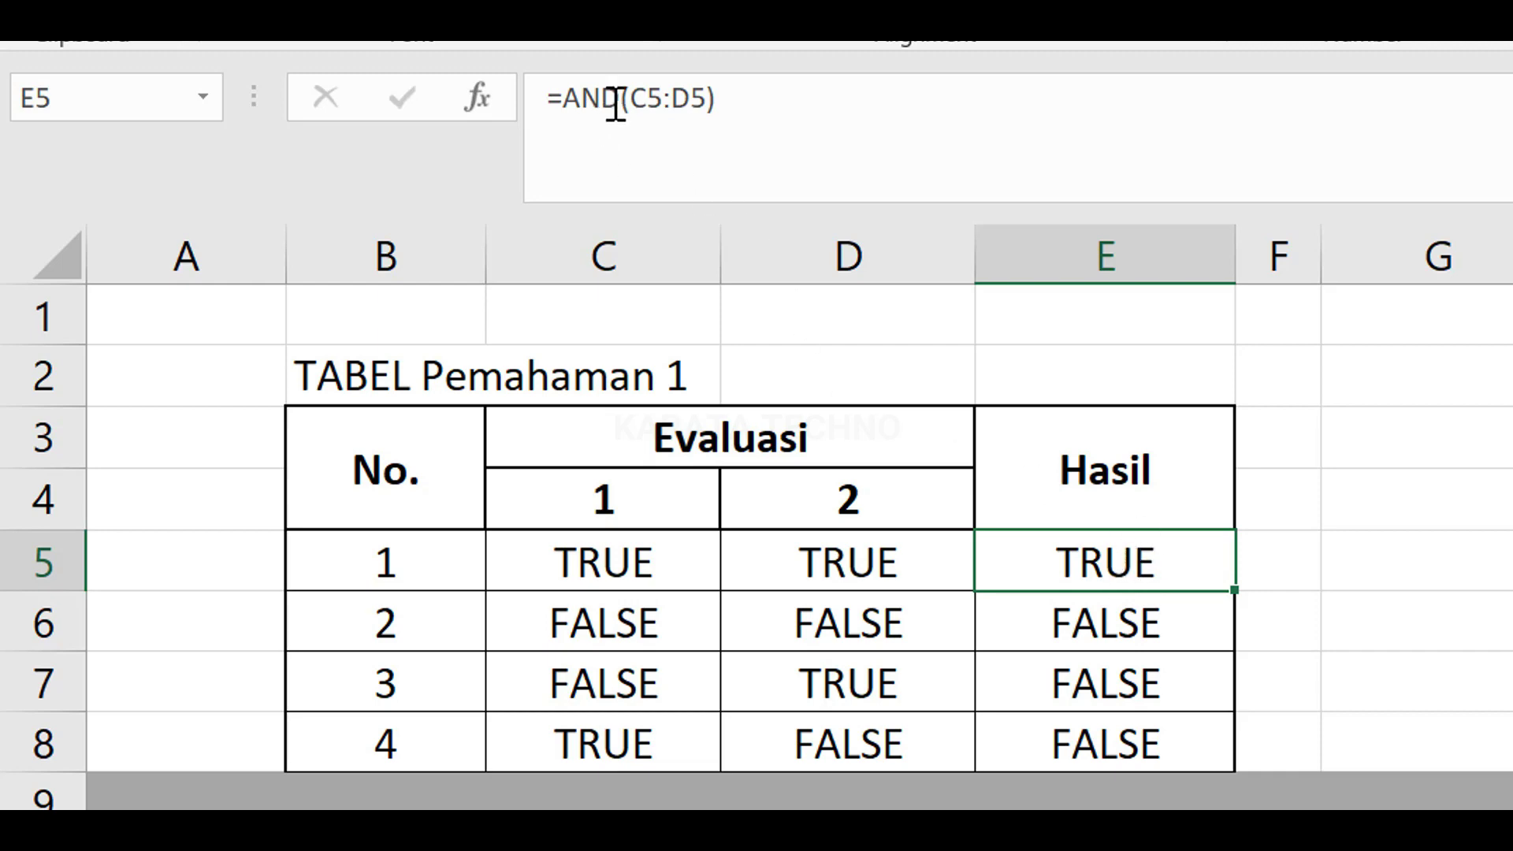
# Step: Replace the AND function in E5 with OR so the formula reads =OR(C5:D5)
pyautogui.doubleClick(1130, 563)
pyautogui.moveTo(1090, 561); pyautogui.dragTo(1019, 569)
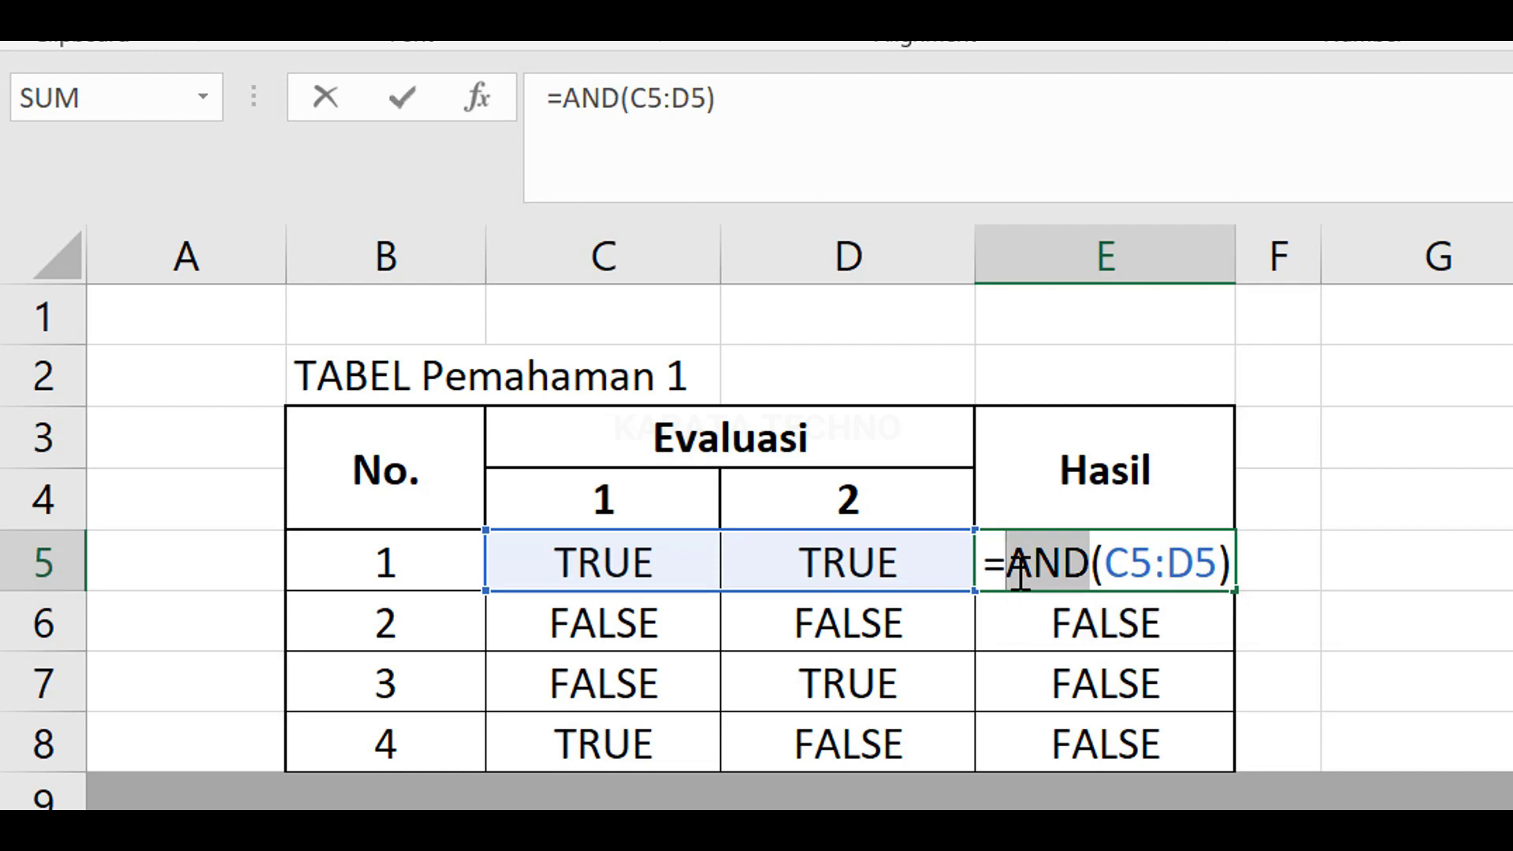
pyautogui.write('OR')
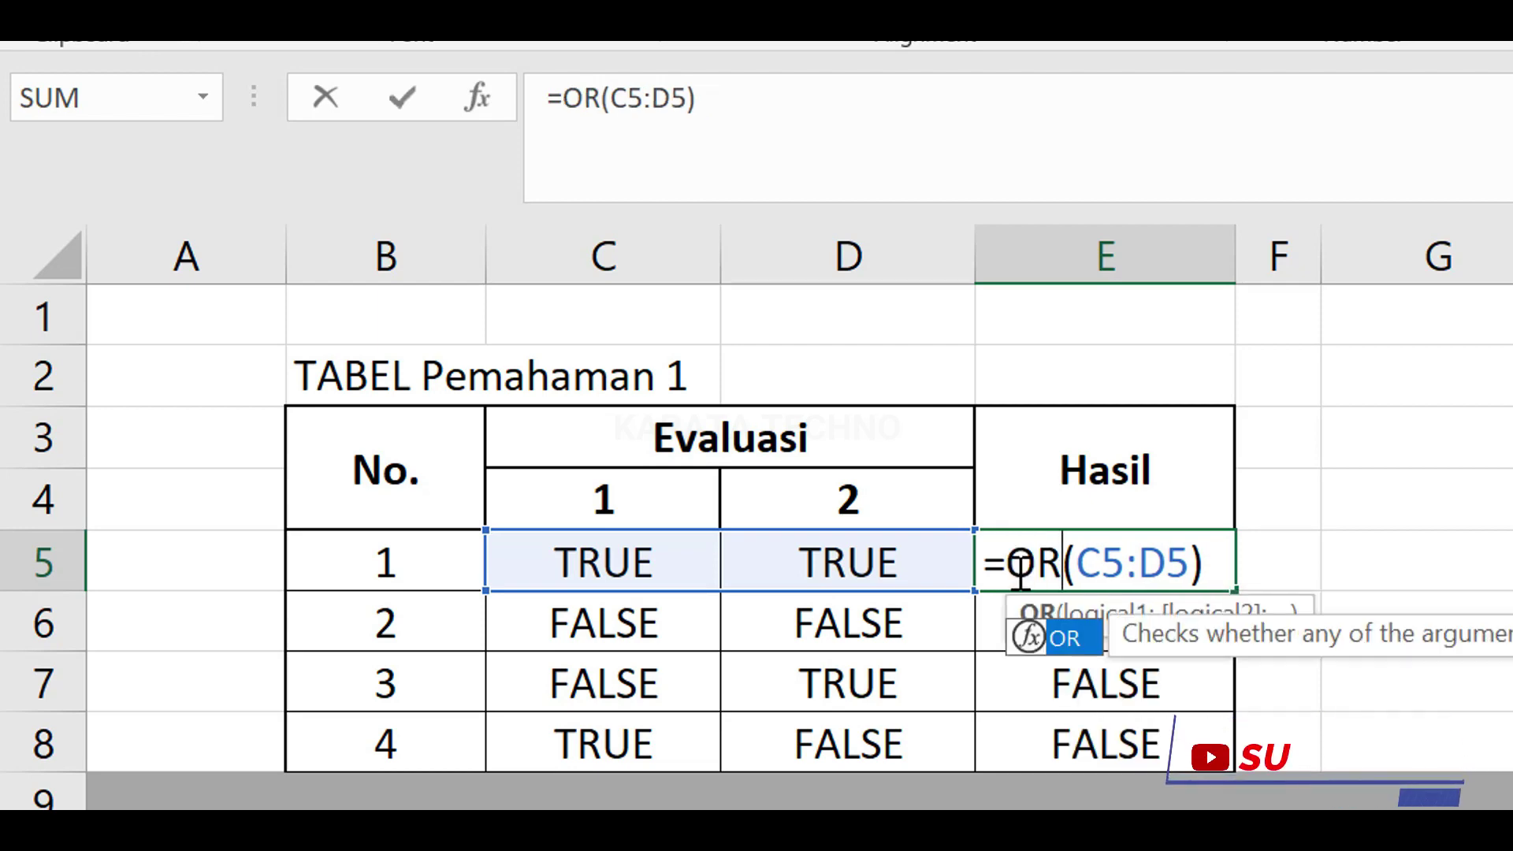
pyautogui.press('Return')
pyautogui.click(1142, 571)
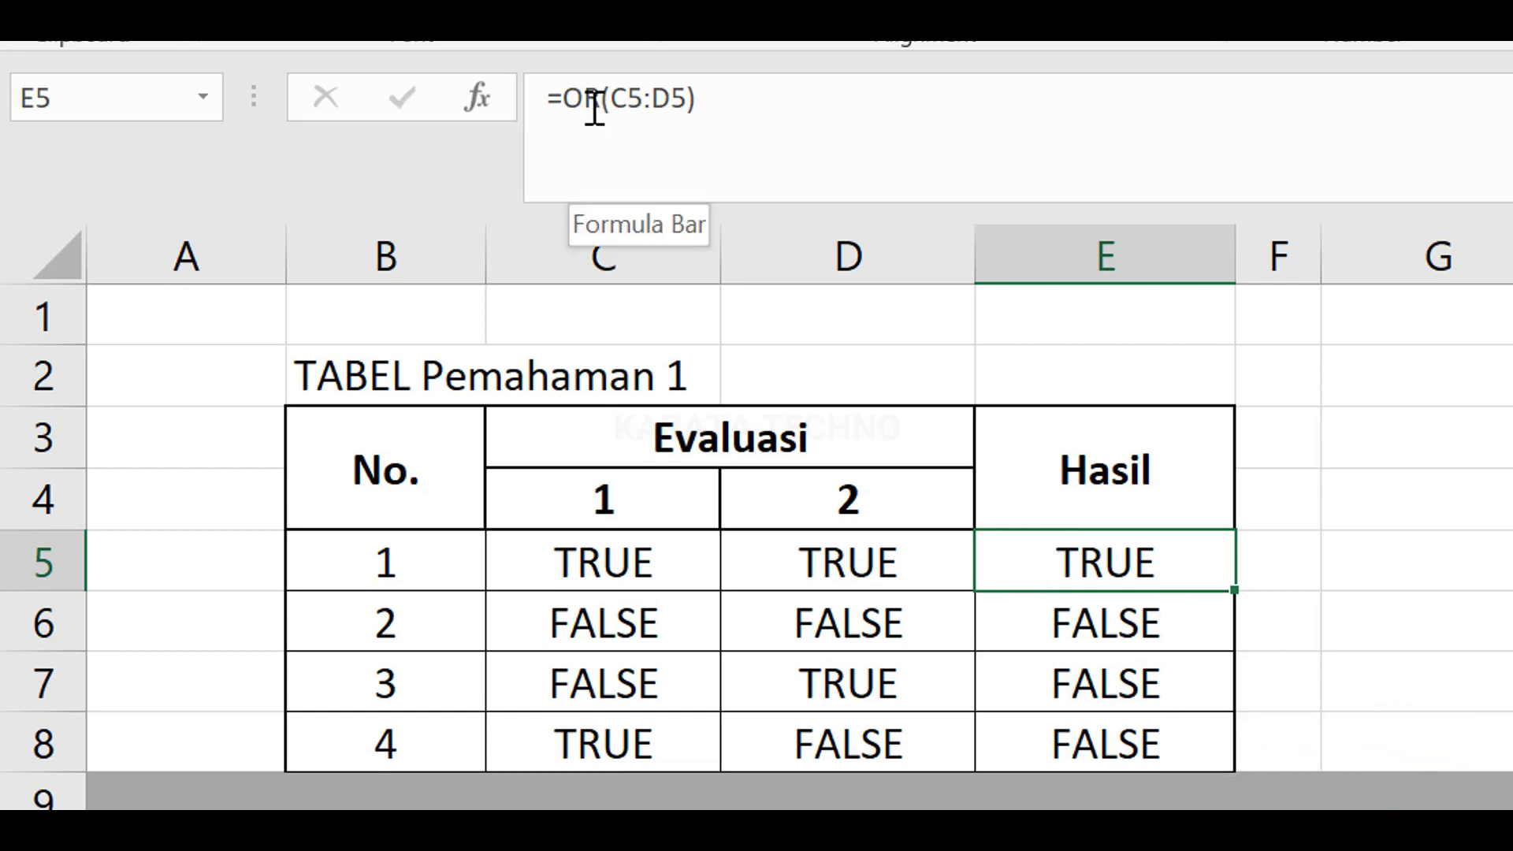
# Step: Examine how the OR formula in E5 evaluates the Evaluasi values in C5 and D5
pyautogui.moveTo(603, 565); pyautogui.dragTo(821, 564)
pyautogui.click(618, 561)
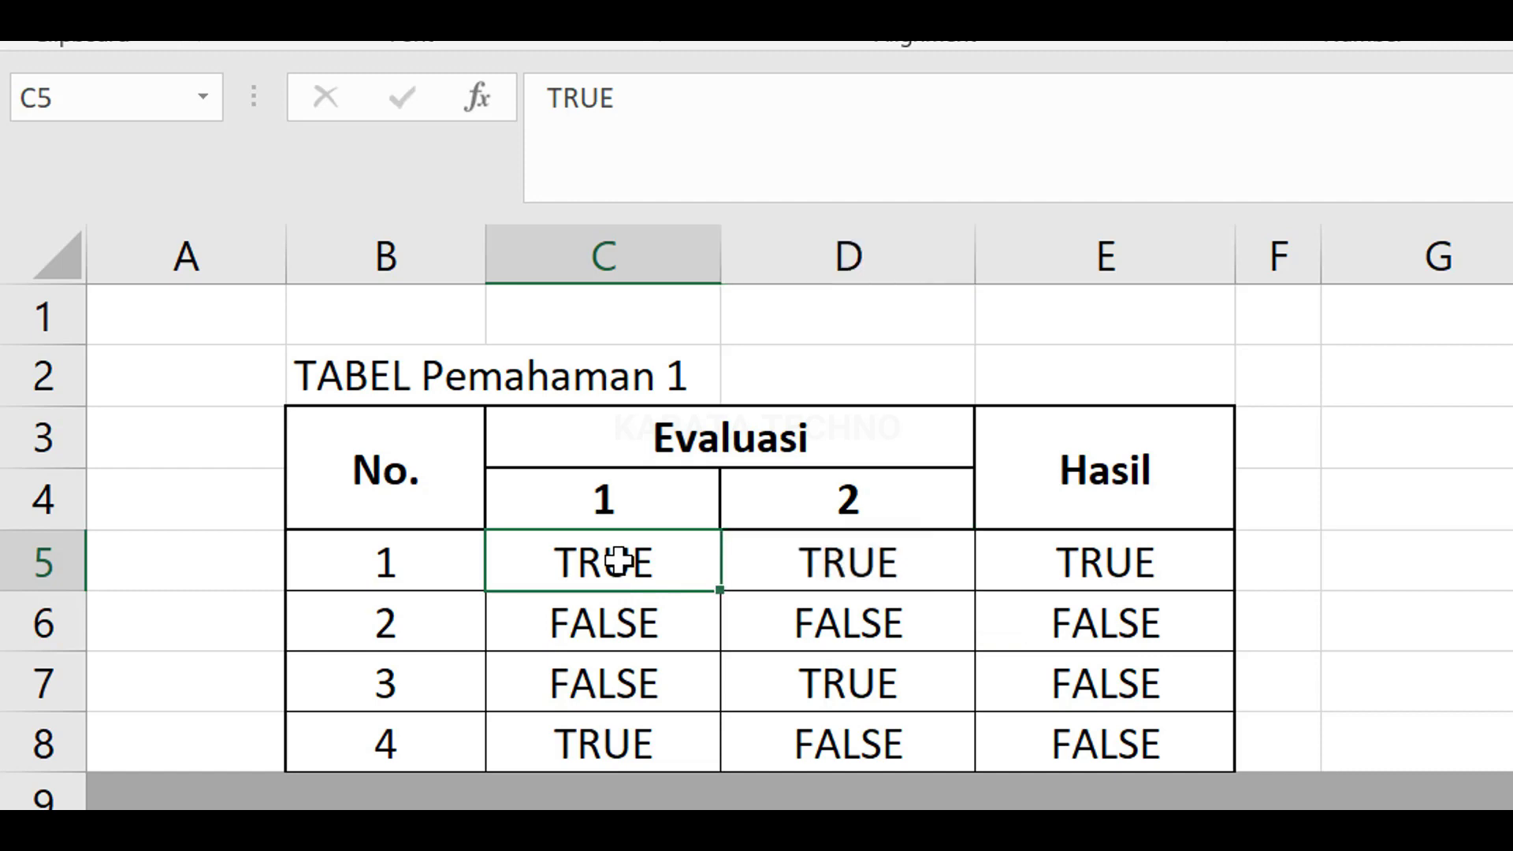
pyautogui.click(816, 565)
pyautogui.click(1115, 566)
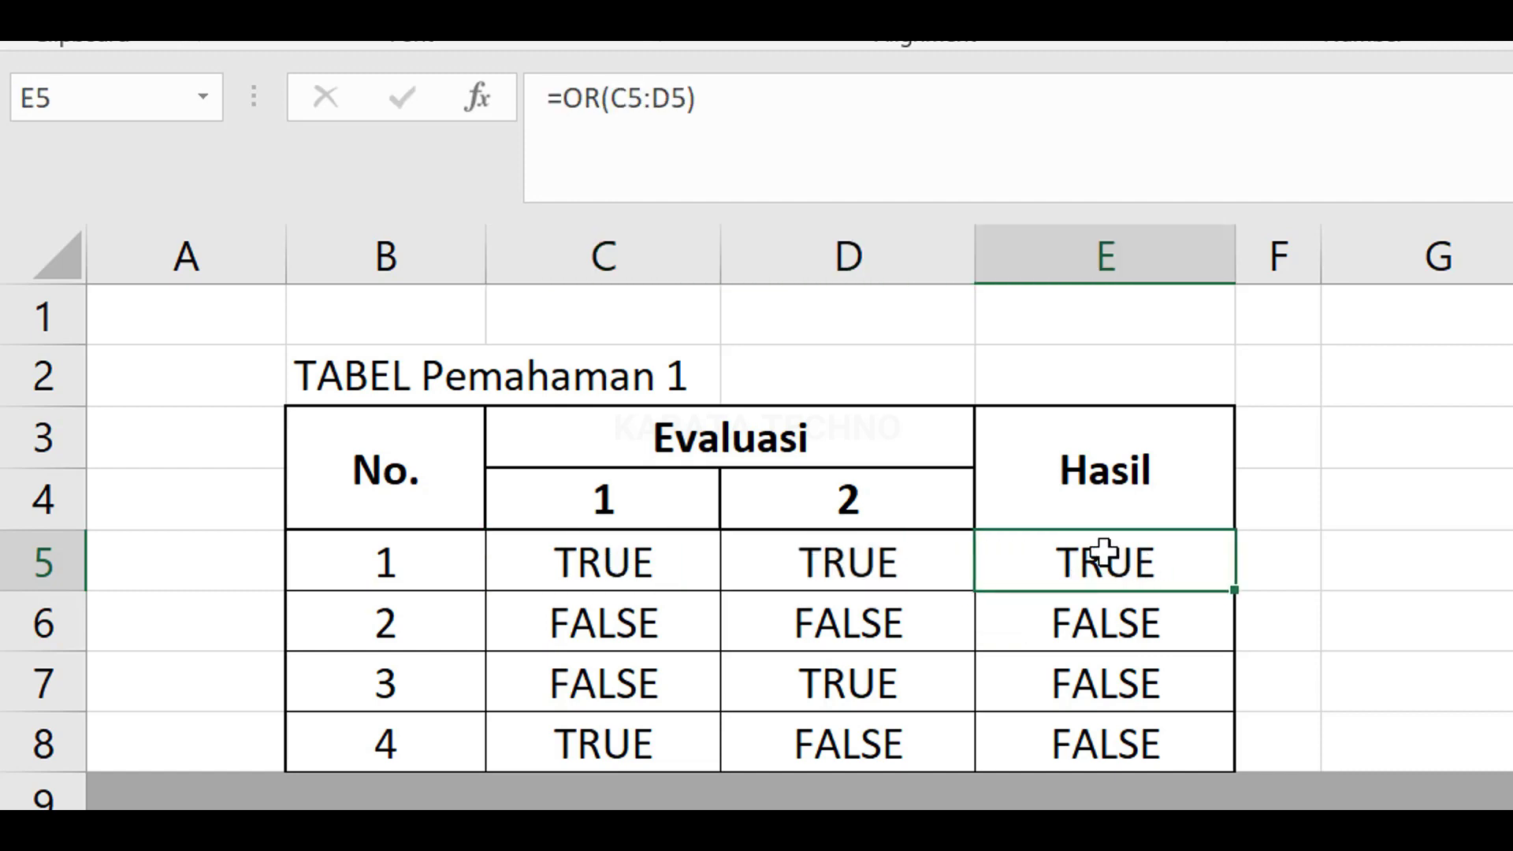
pyautogui.moveTo(611, 564); pyautogui.dragTo(793, 567)
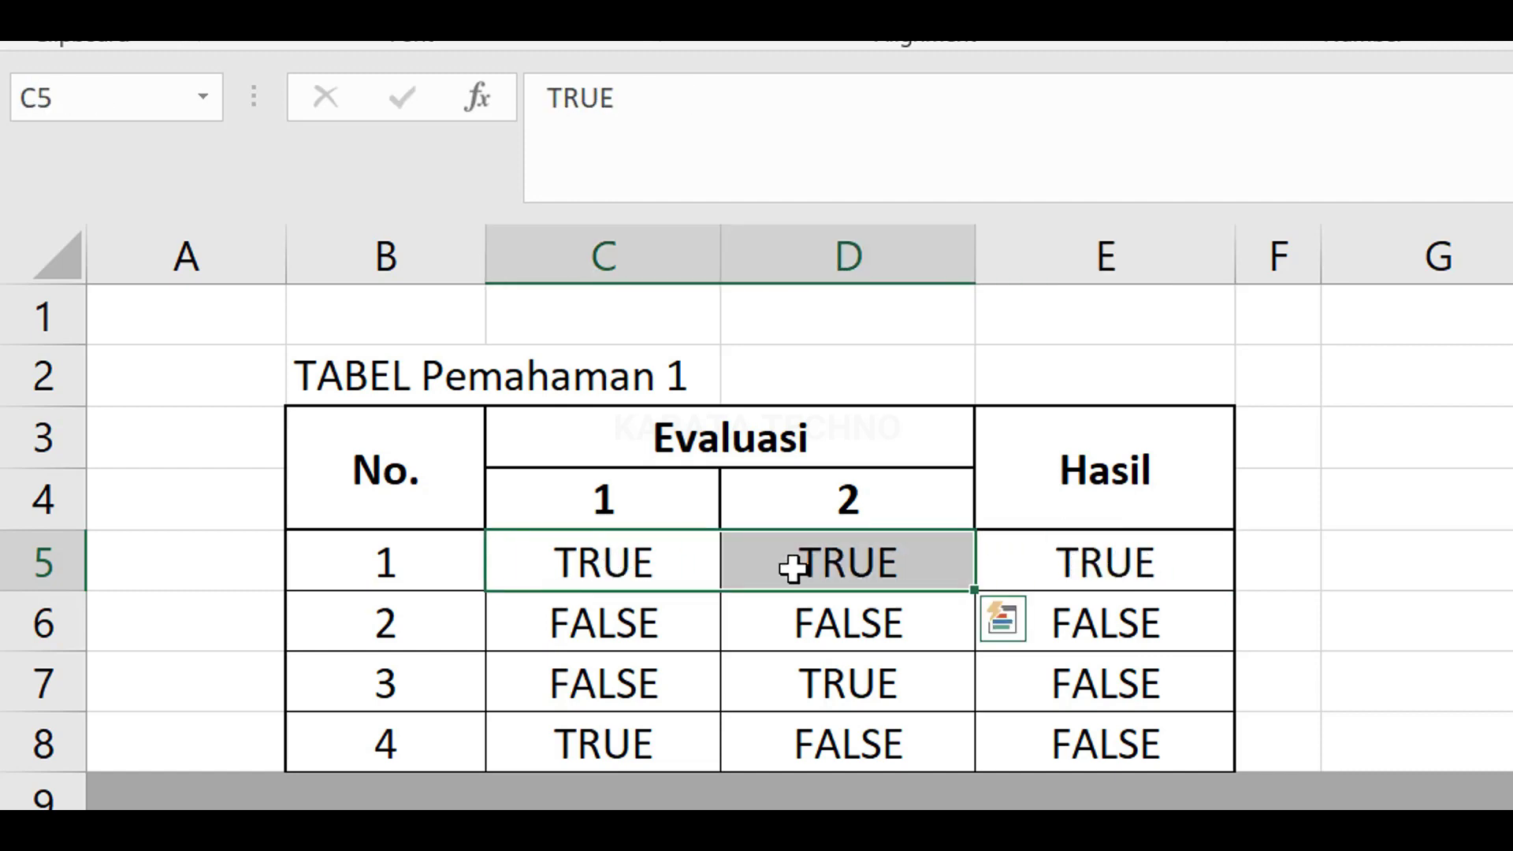
pyautogui.click(628, 579)
pyautogui.click(849, 564)
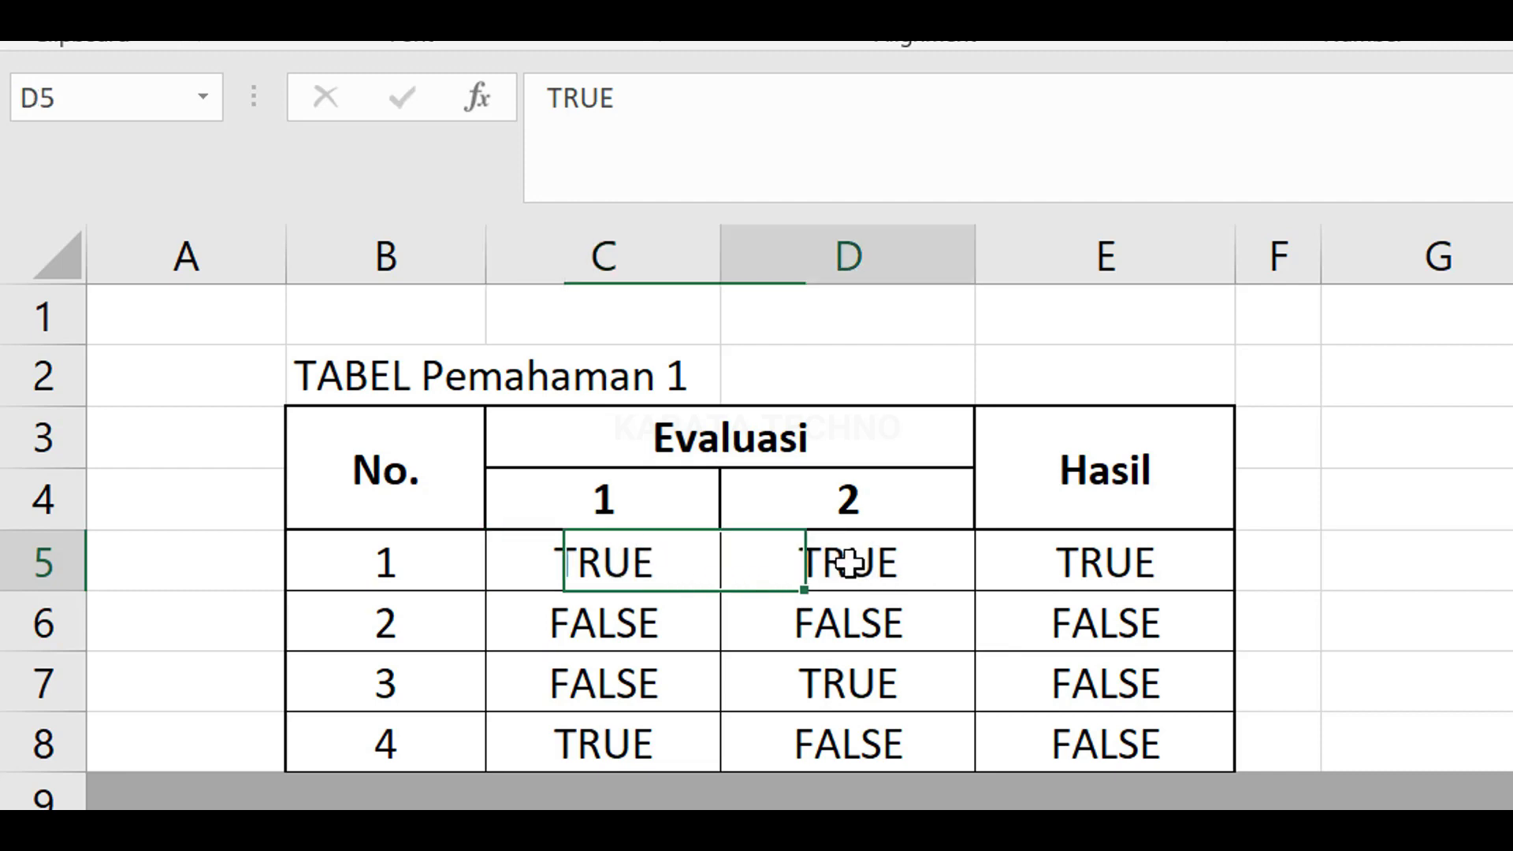
pyautogui.click(1114, 562)
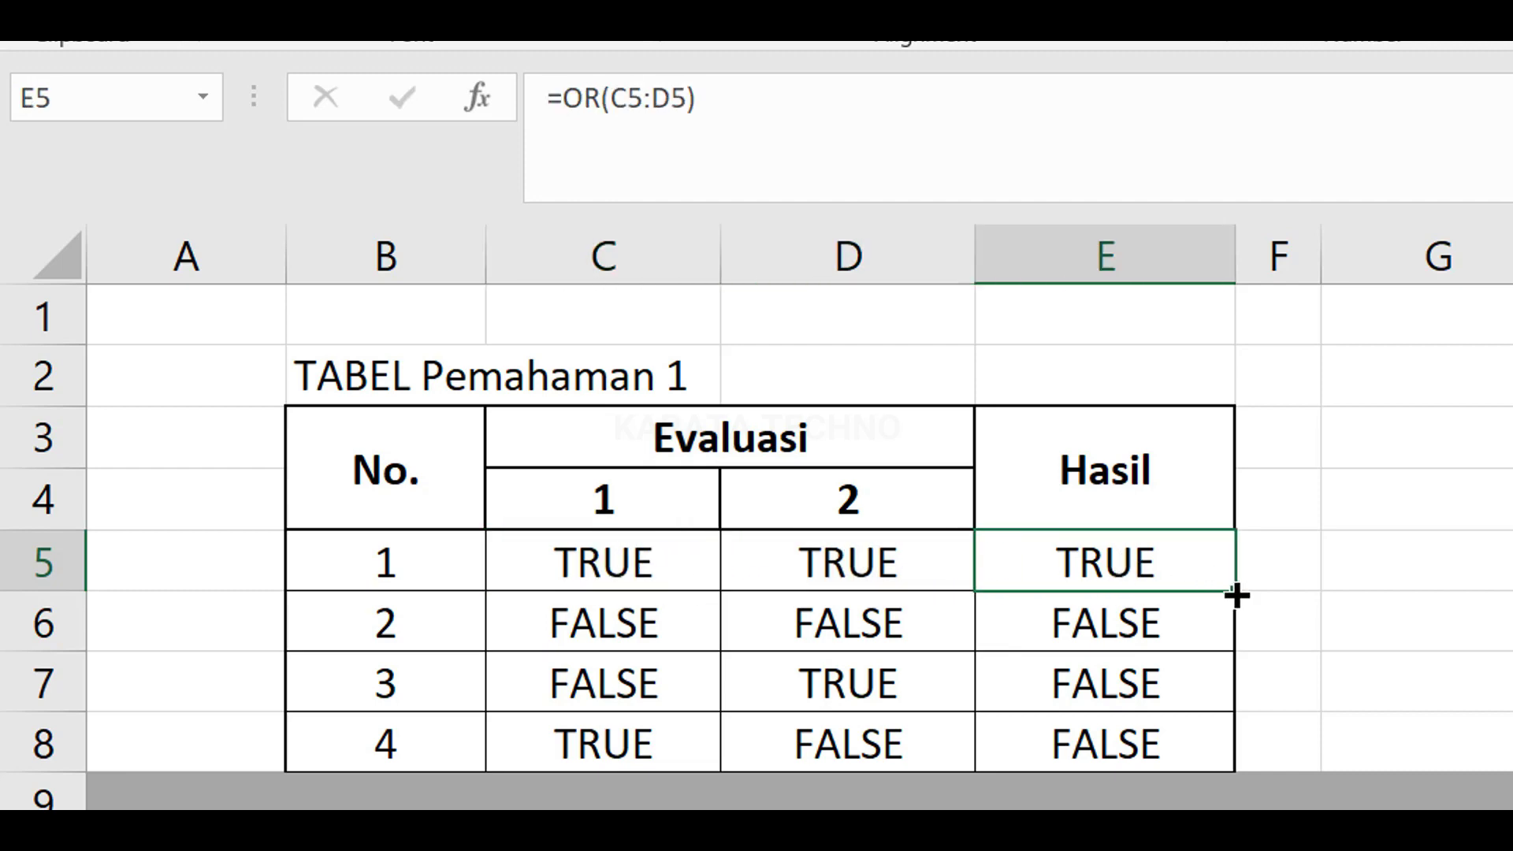
# Step: Fill the OR formula from E5 down to E6 and check it against the values in C6 and D6
pyautogui.moveTo(1236, 596); pyautogui.dragTo(1228, 635)
pyautogui.click(1106, 631)
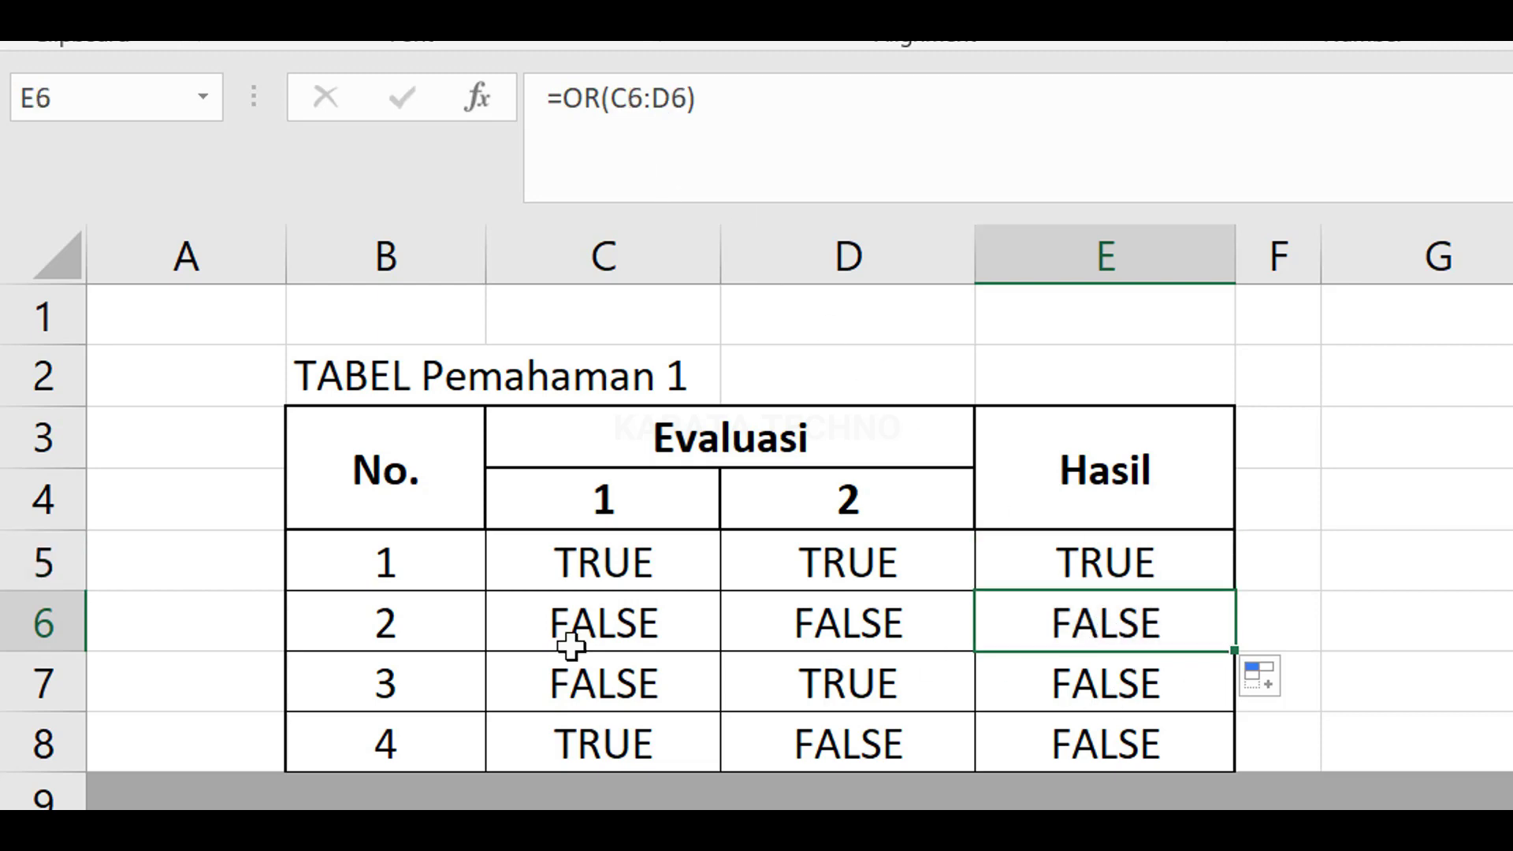
pyautogui.click(597, 623)
pyautogui.click(824, 622)
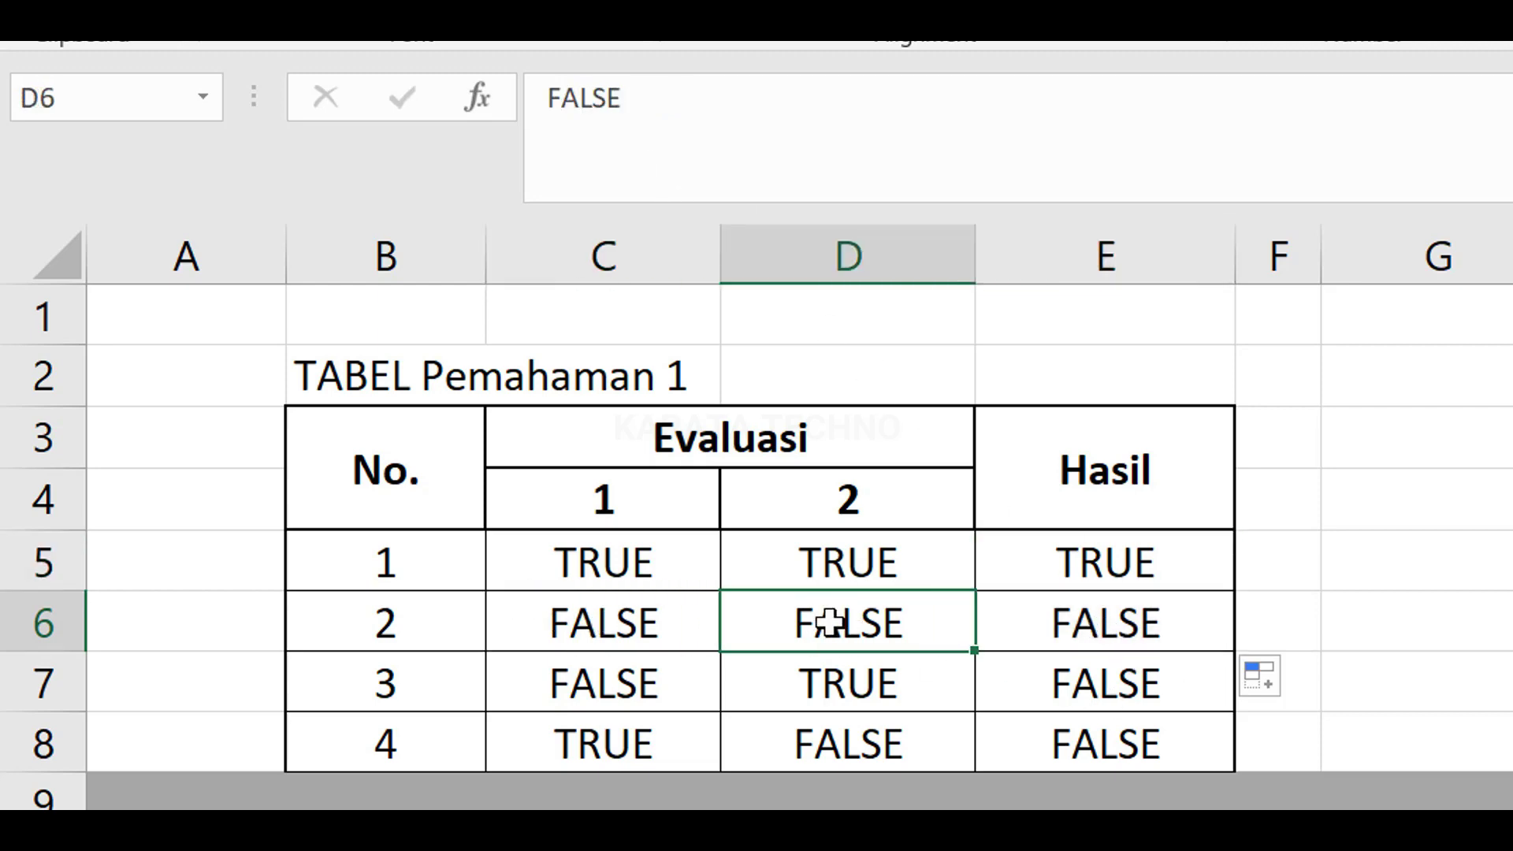
# Step: Examine how the OR formula in E6 evaluates the Evaluasi values in C6 and D6
pyautogui.moveTo(628, 623)
pyautogui.mouseDown()
pyautogui.moveTo(804, 622)
pyautogui.moveTo(631, 612)
pyautogui.mouseUp()
pyautogui.click(628, 618)
pyautogui.click(824, 631)
pyautogui.click(1067, 621)
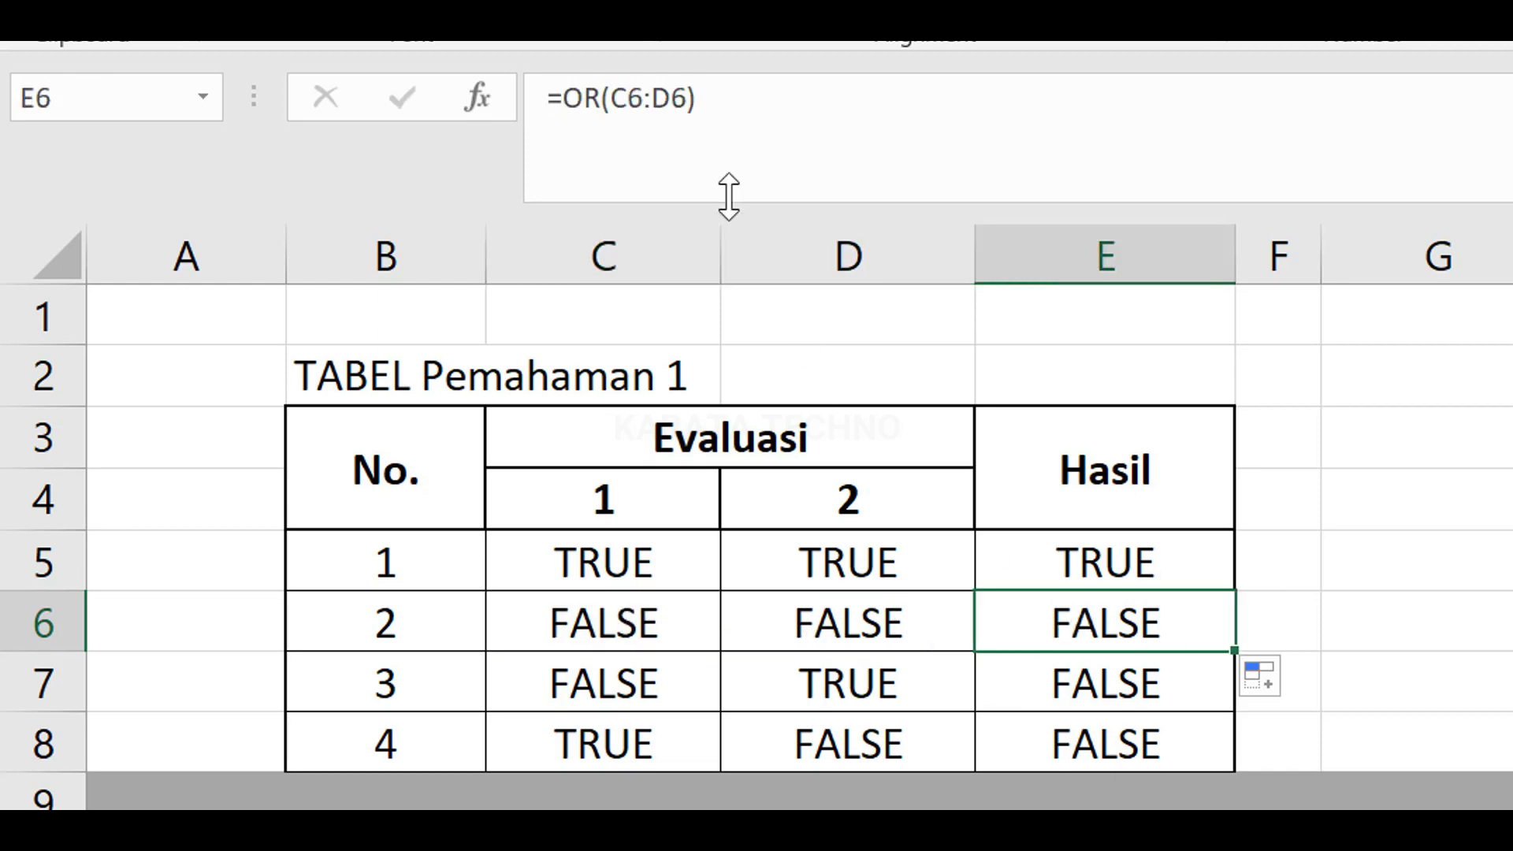
pyautogui.click(603, 627)
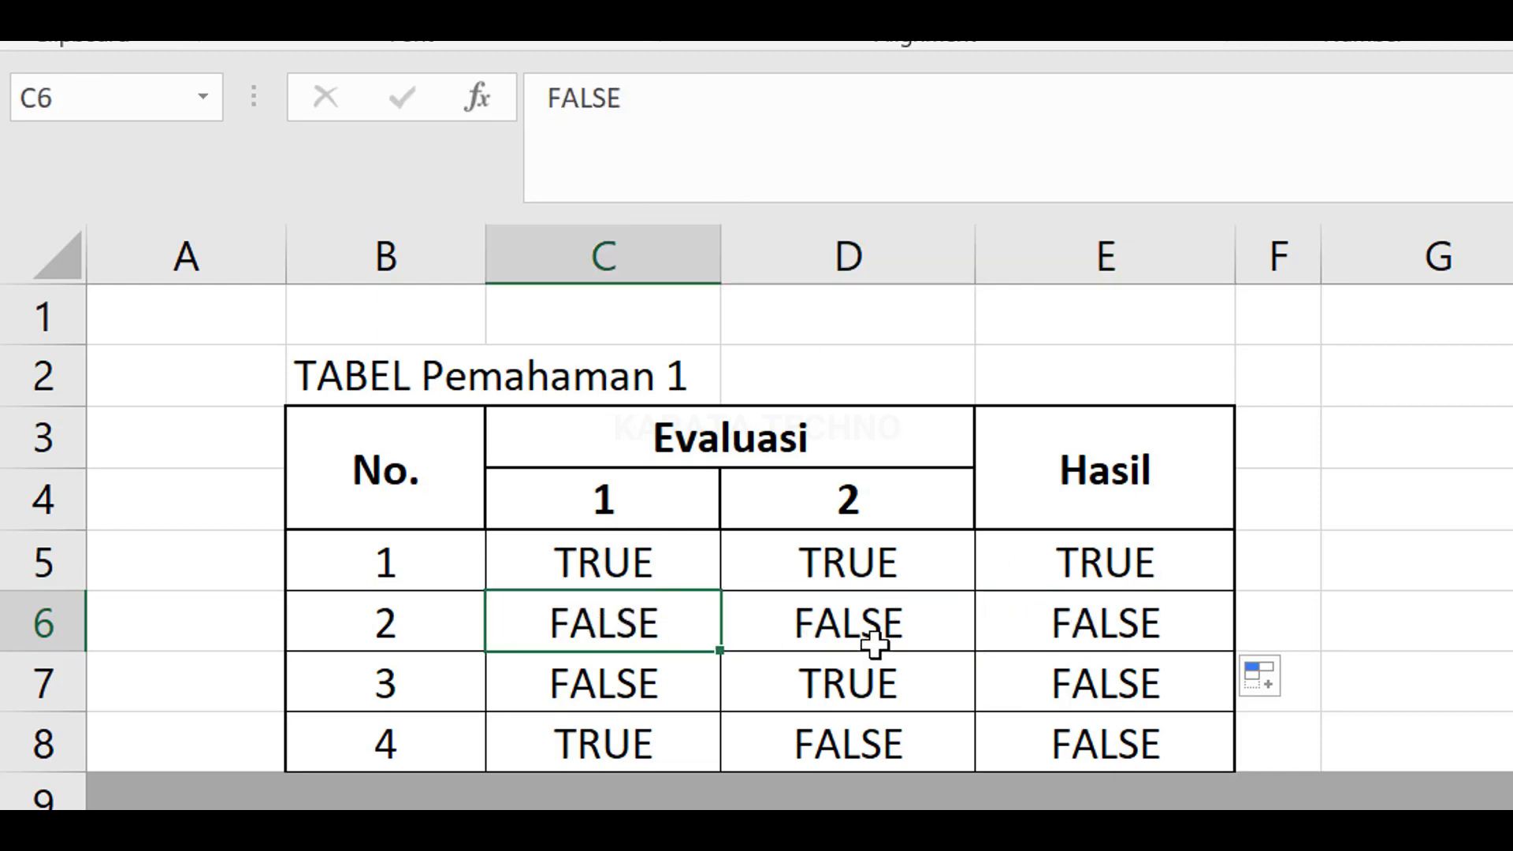
pyautogui.click(871, 631)
pyautogui.click(1091, 631)
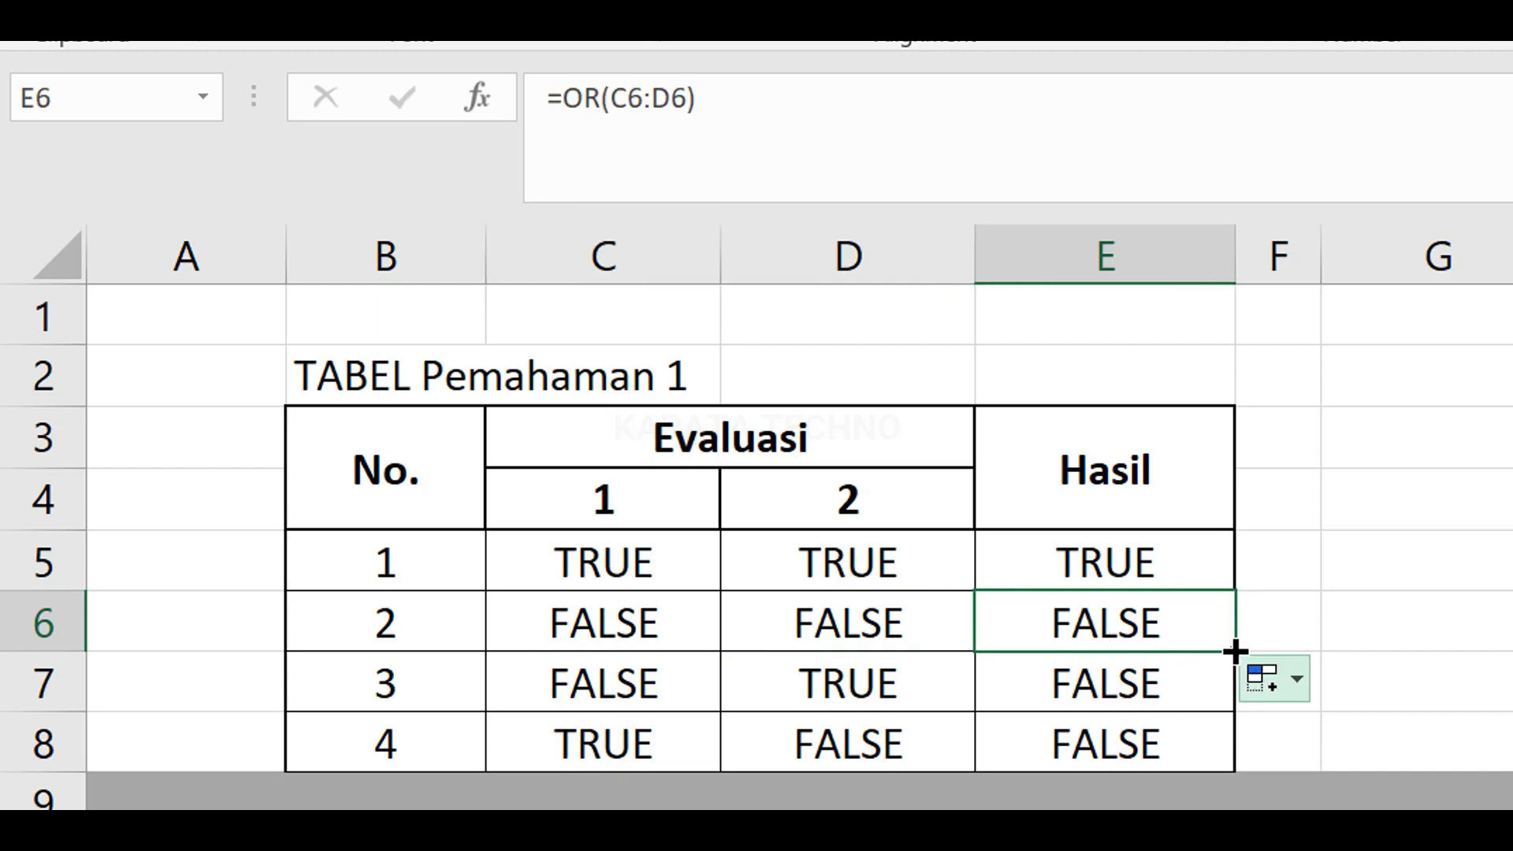
# Step: Fill the OR formula from E6 down to E7 and check it against the values in C7 and D7
pyautogui.click(1155, 682)
pyautogui.click(1174, 616)
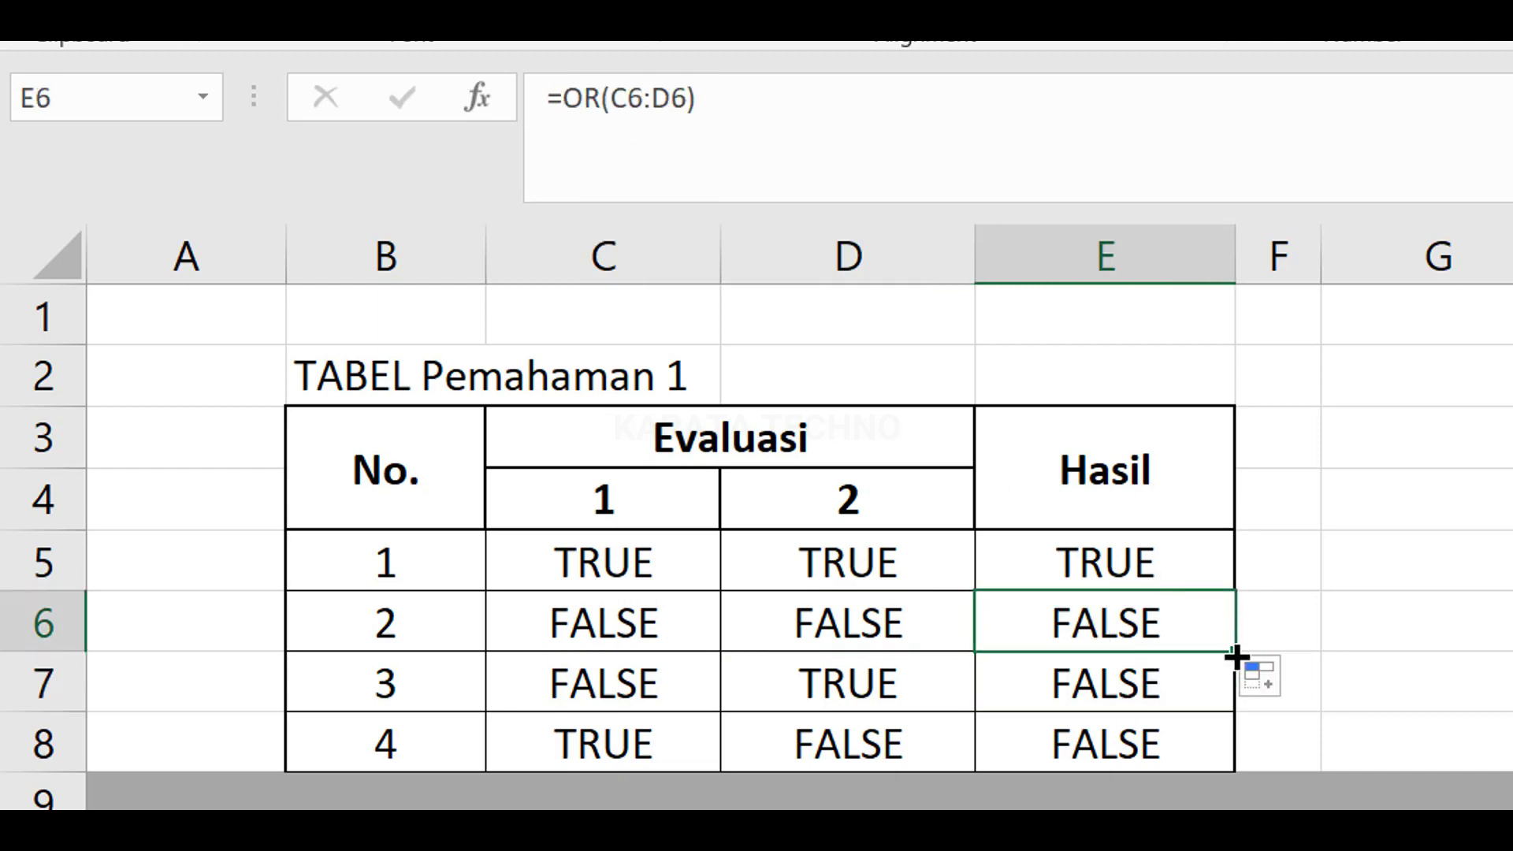
pyautogui.click(1154, 682)
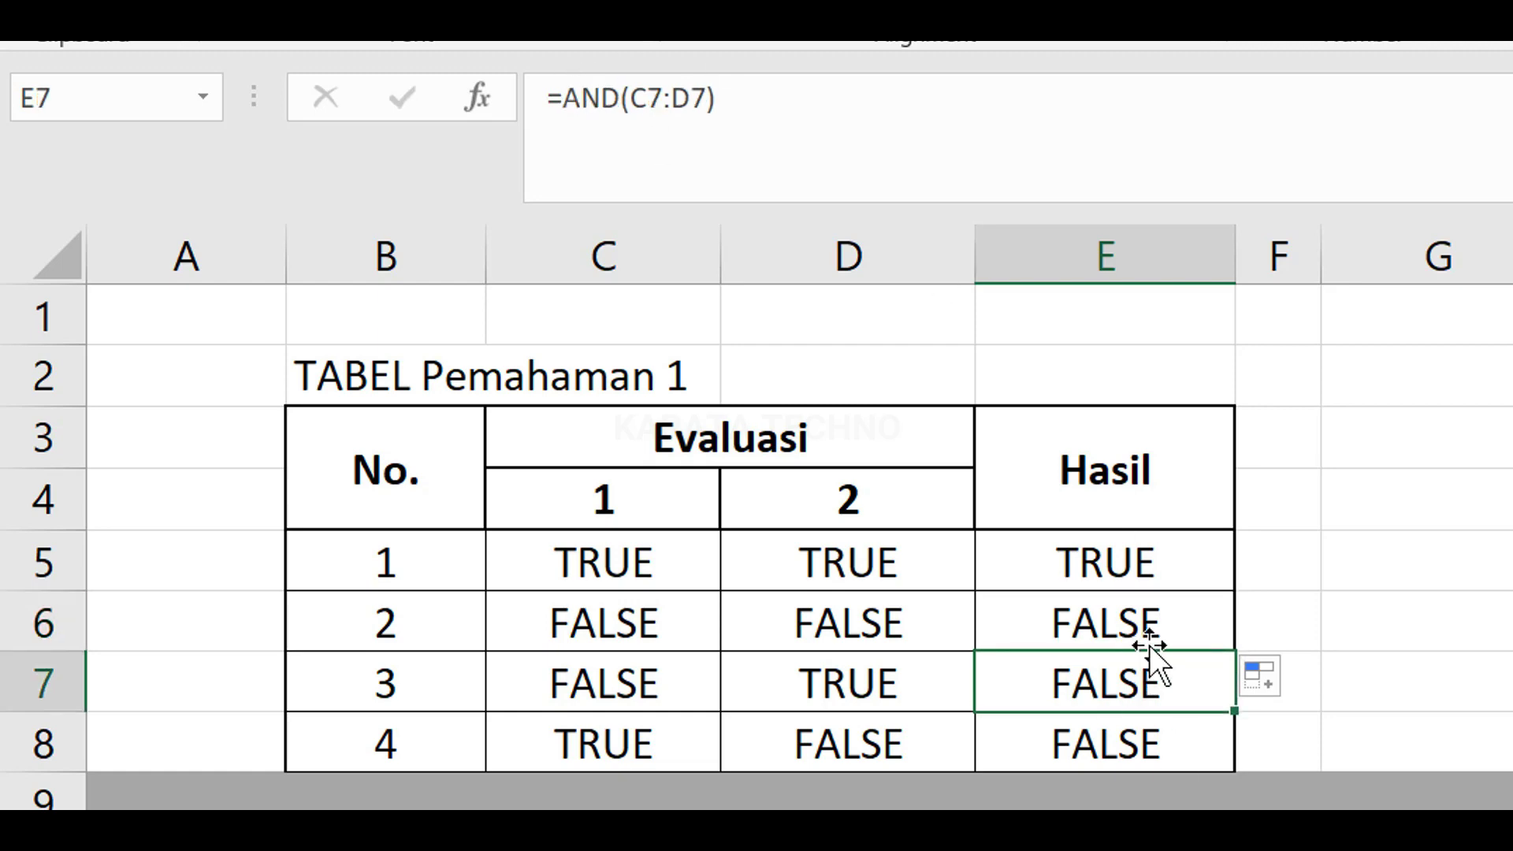
pyautogui.click(1221, 643)
pyautogui.moveTo(1241, 659); pyautogui.dragTo(1234, 703)
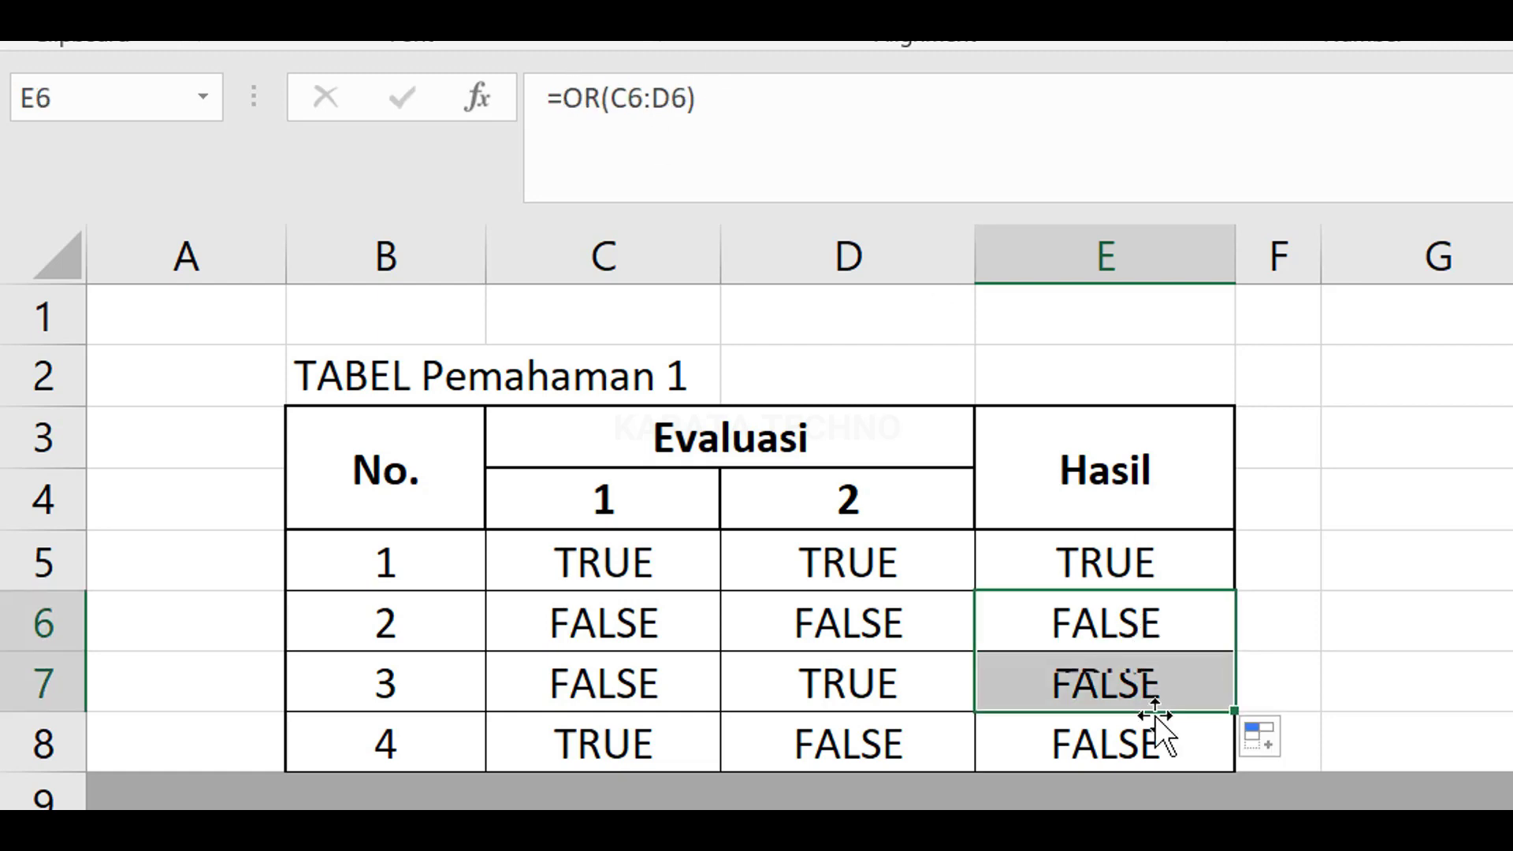
pyautogui.click(1160, 695)
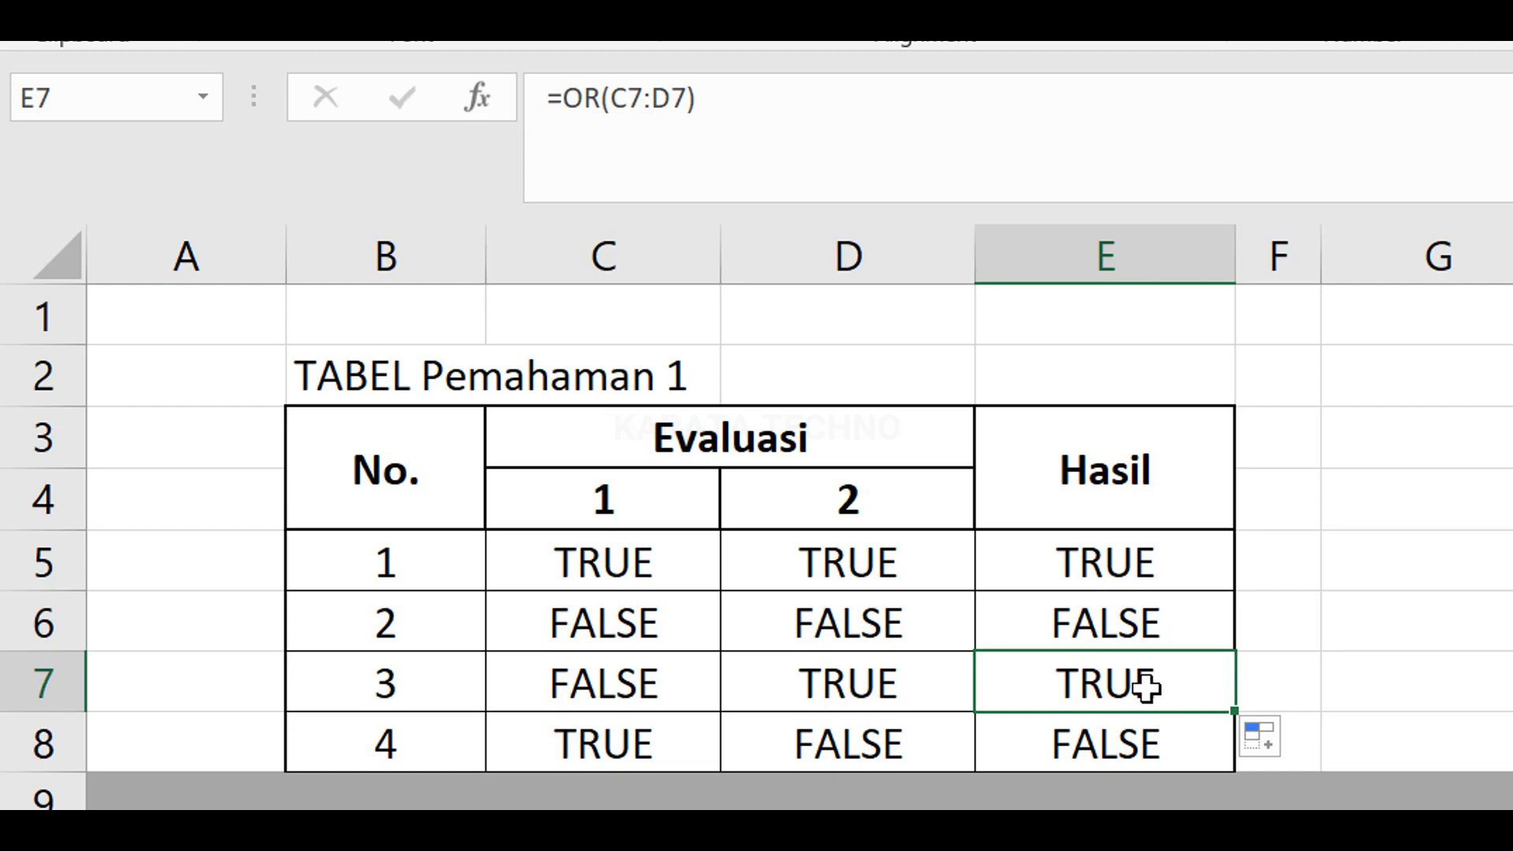
pyautogui.click(636, 685)
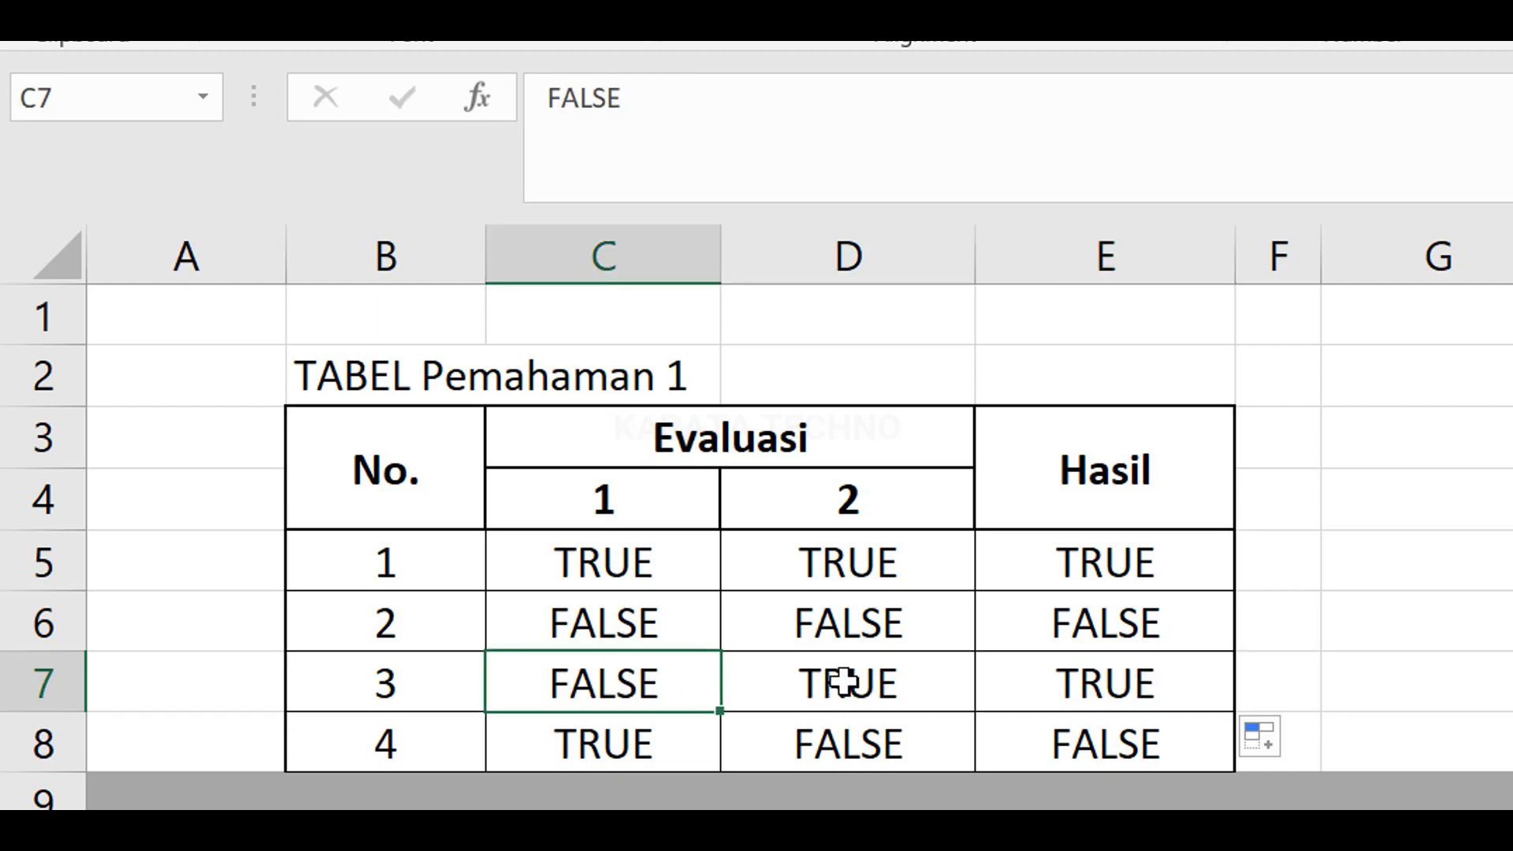
pyautogui.click(845, 683)
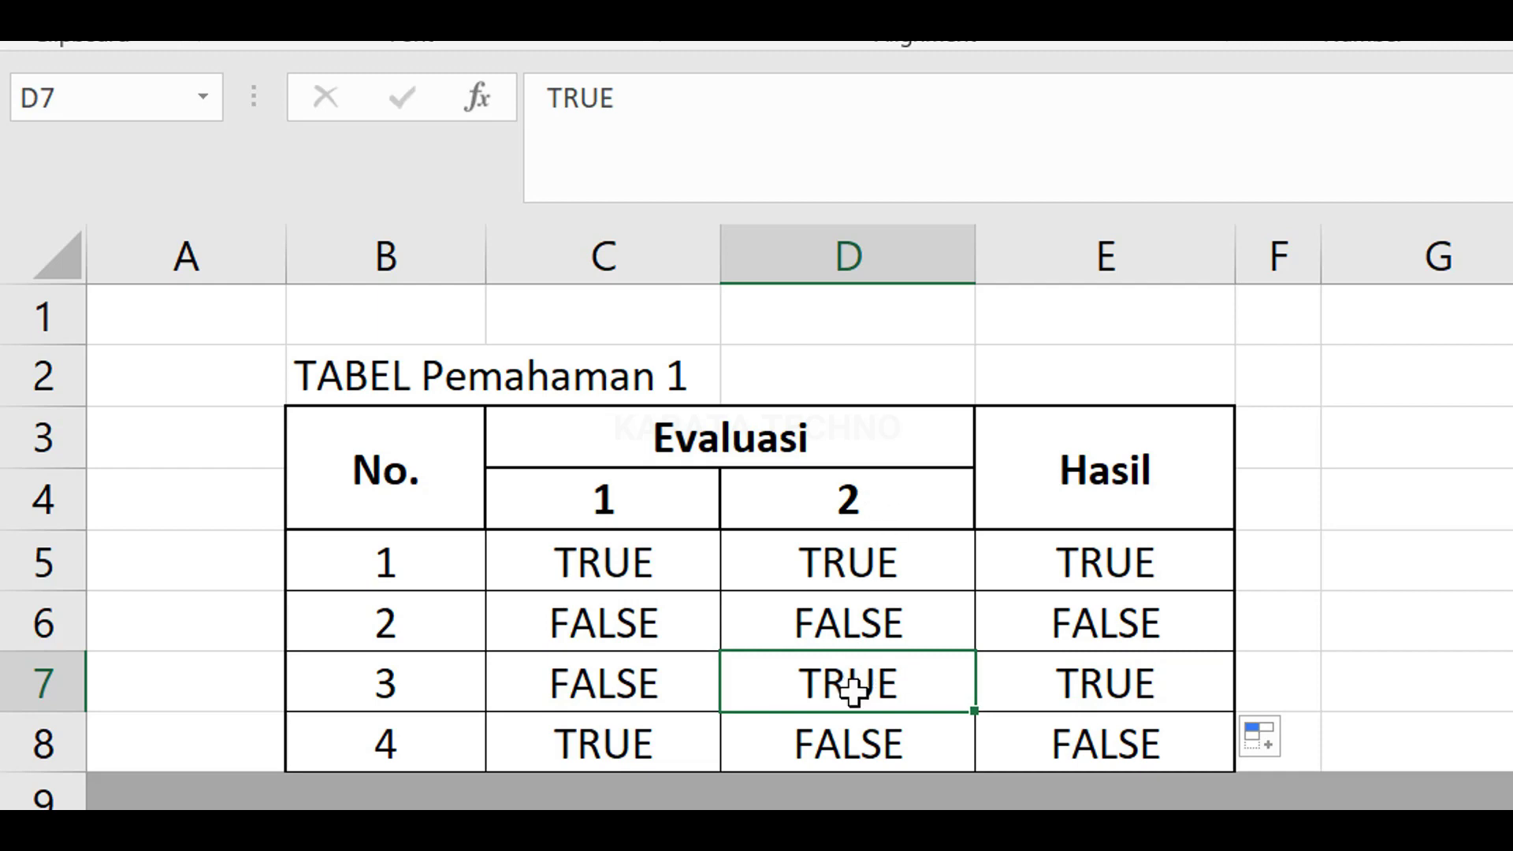
pyautogui.click(630, 684)
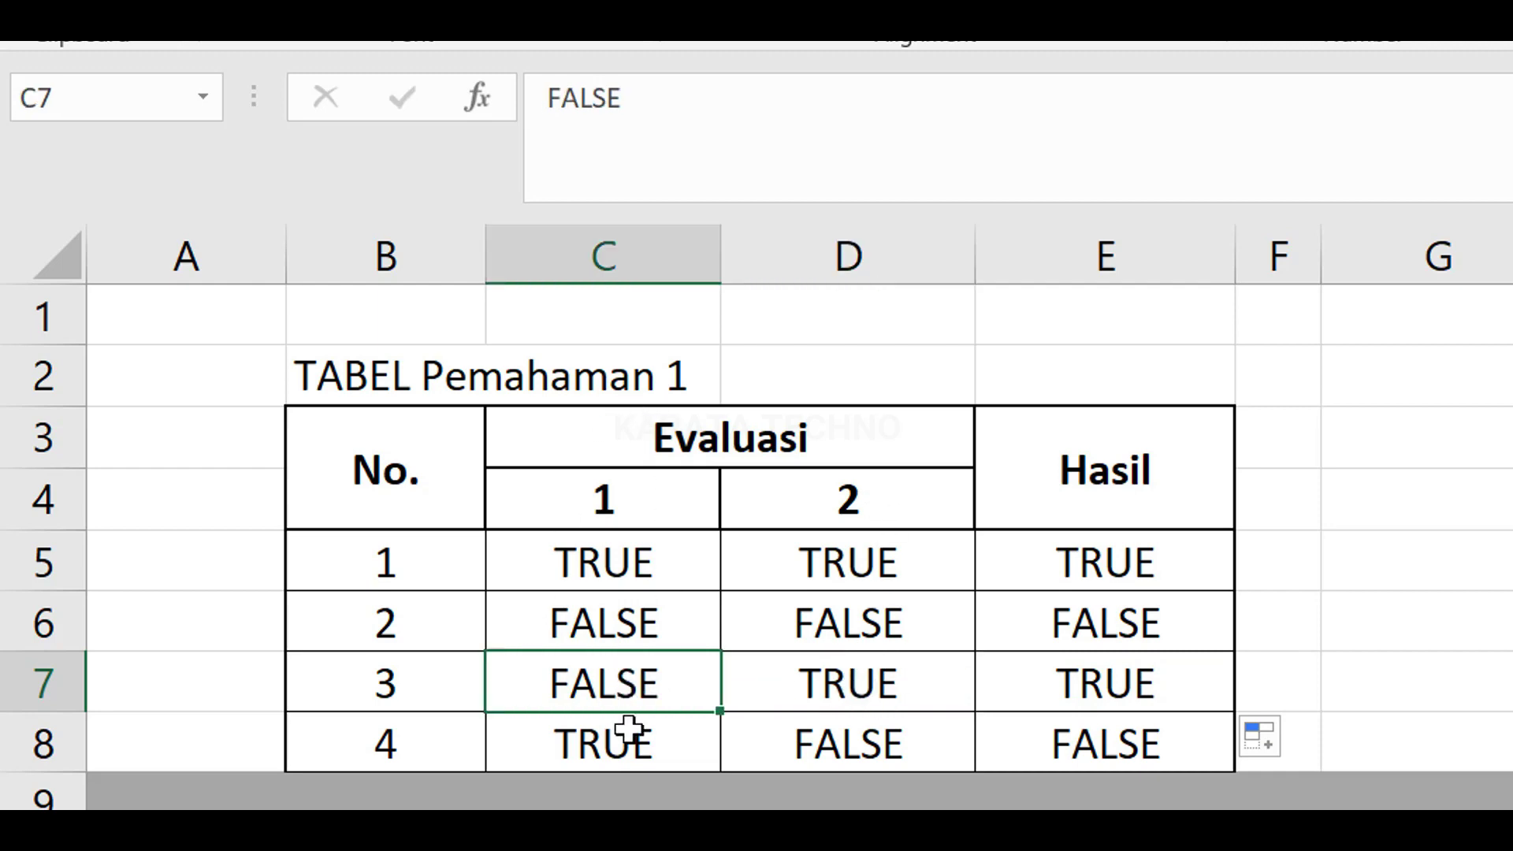
pyautogui.click(856, 692)
# Step: Fill the OR formula from E7 down to E8 and compare rows 7 and 8 with their Evaluasi values
pyautogui.click(1123, 693)
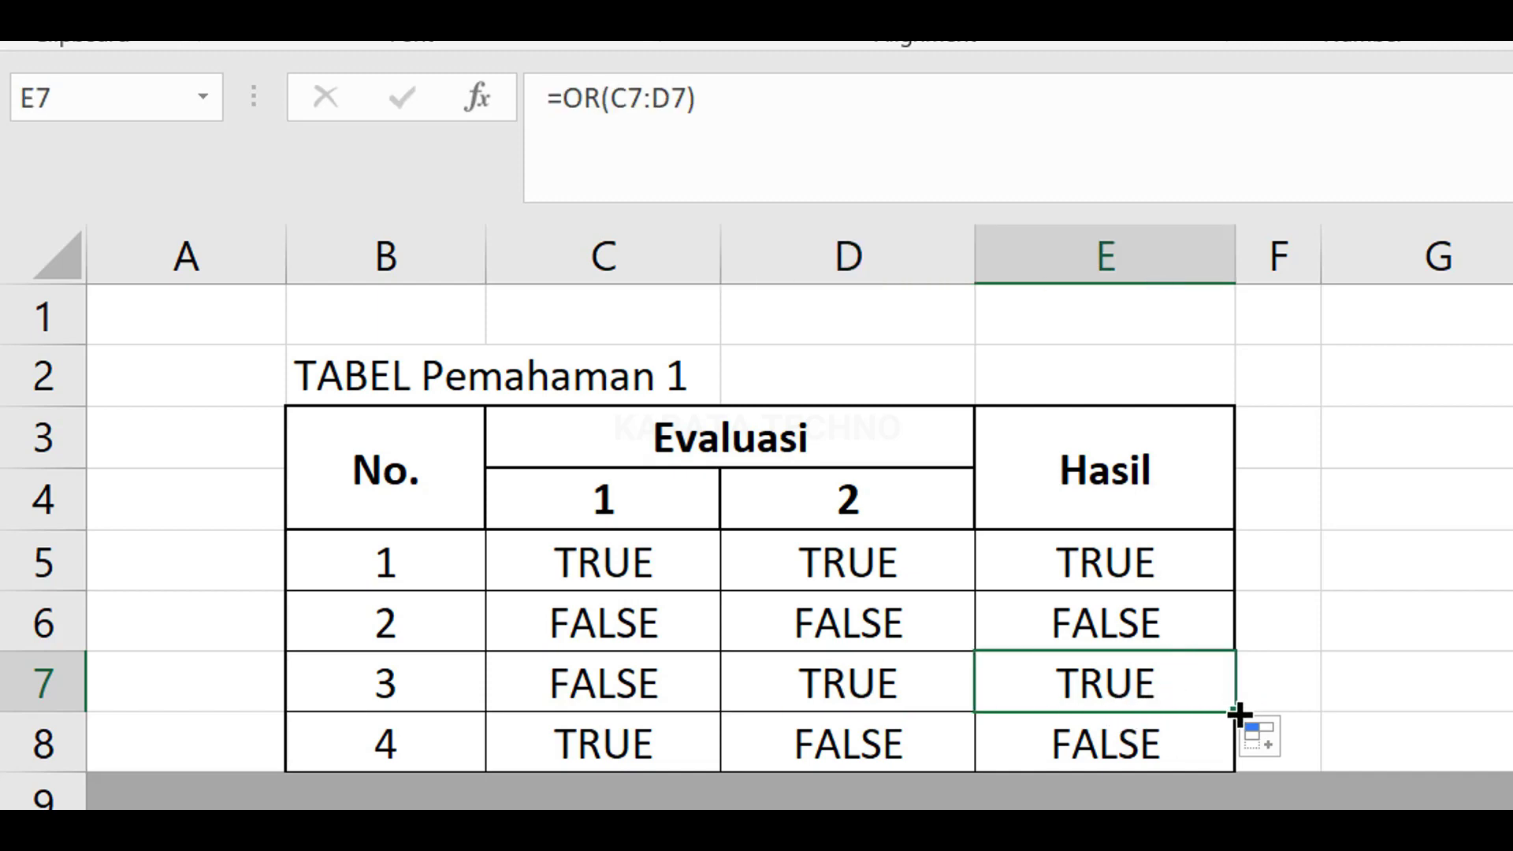
pyautogui.moveTo(1235, 713); pyautogui.dragTo(1179, 757)
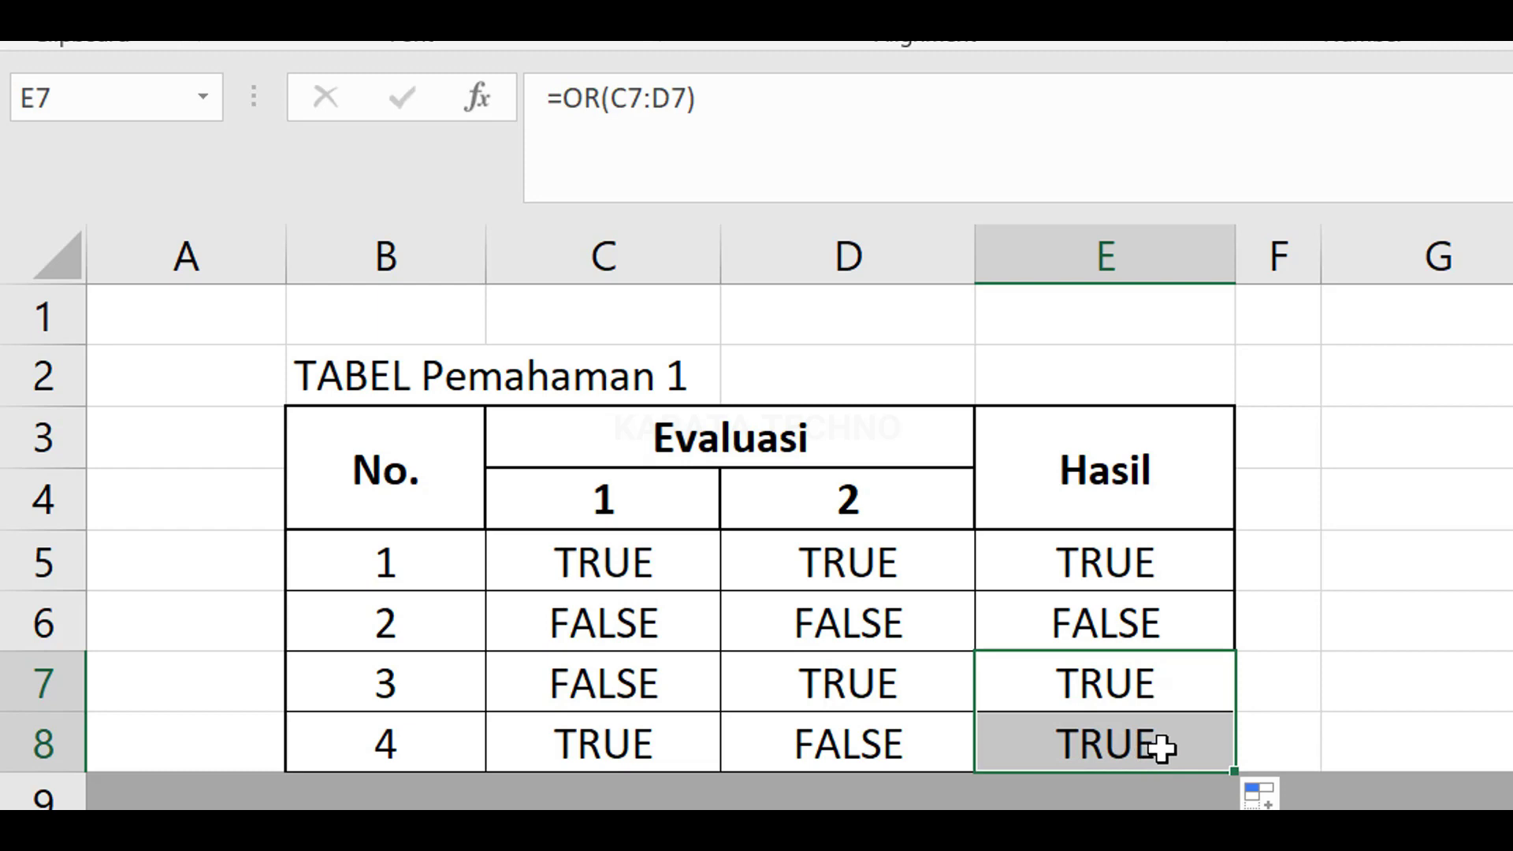
pyautogui.click(1160, 747)
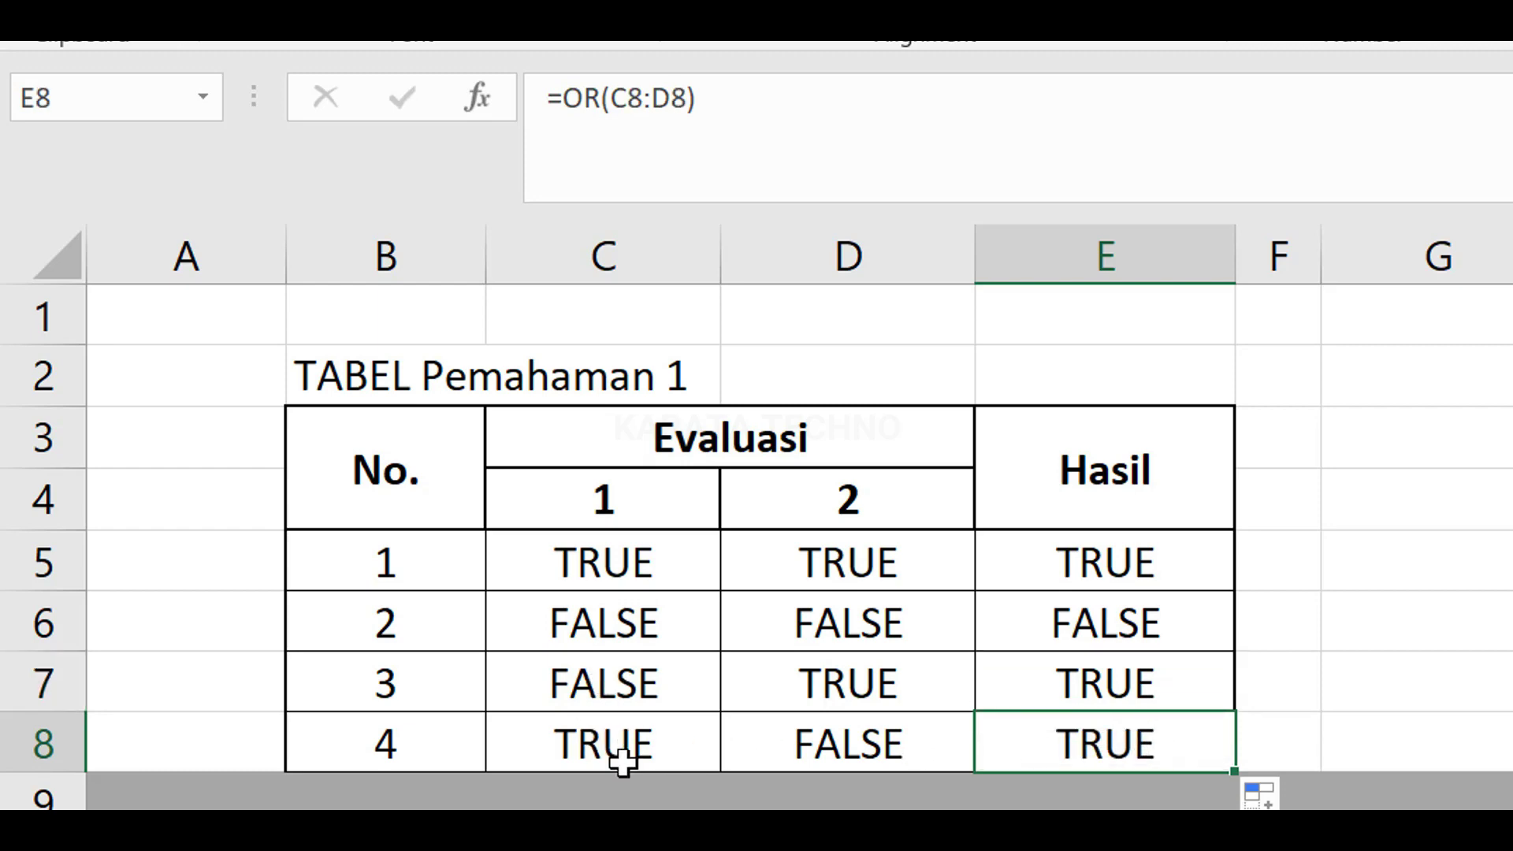
pyautogui.click(606, 739)
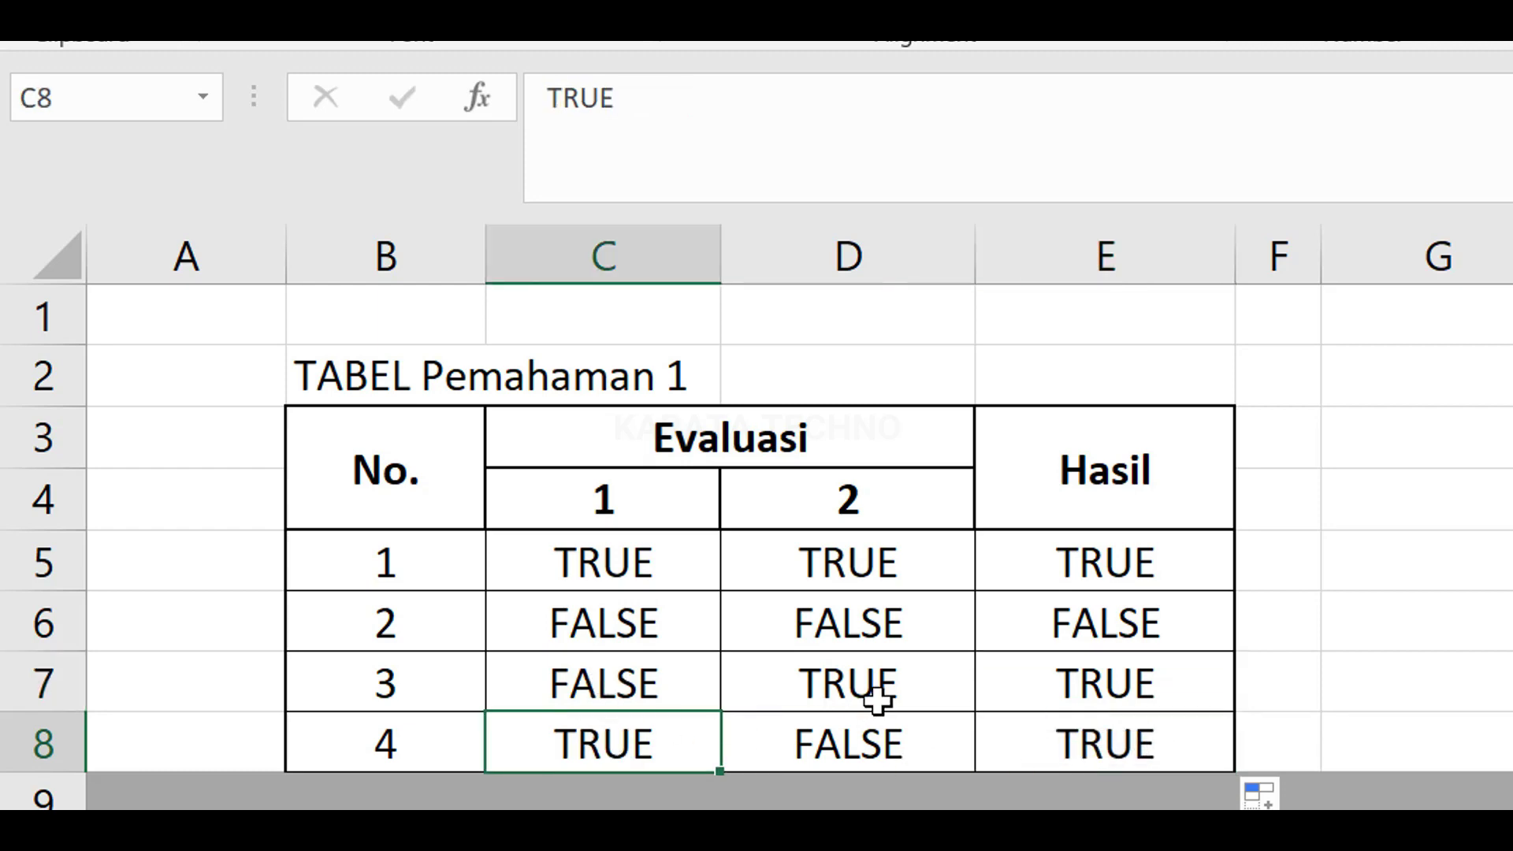
pyautogui.click(862, 682)
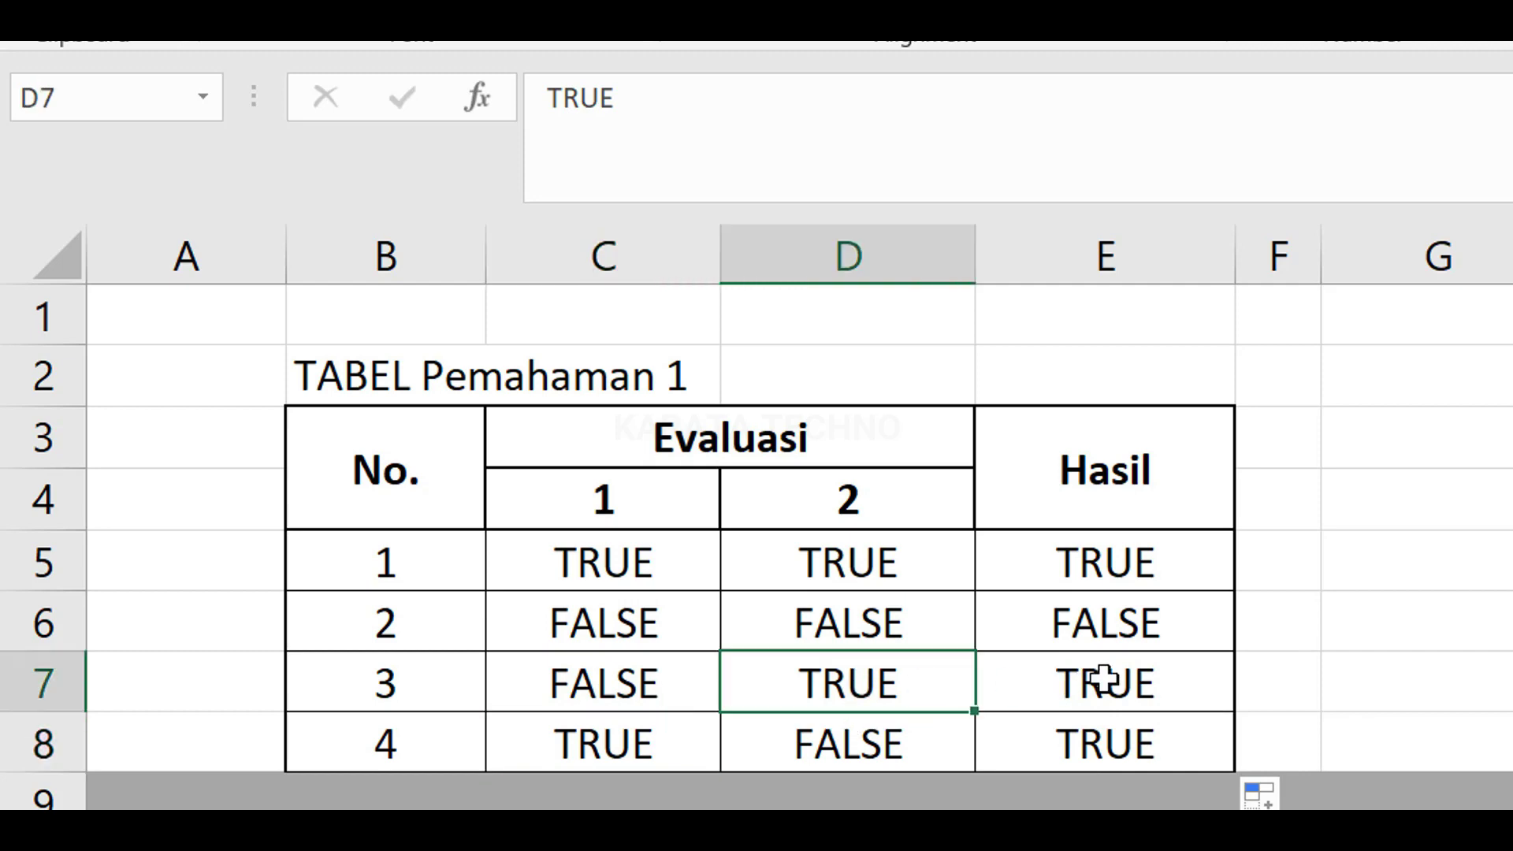
pyautogui.click(1111, 678)
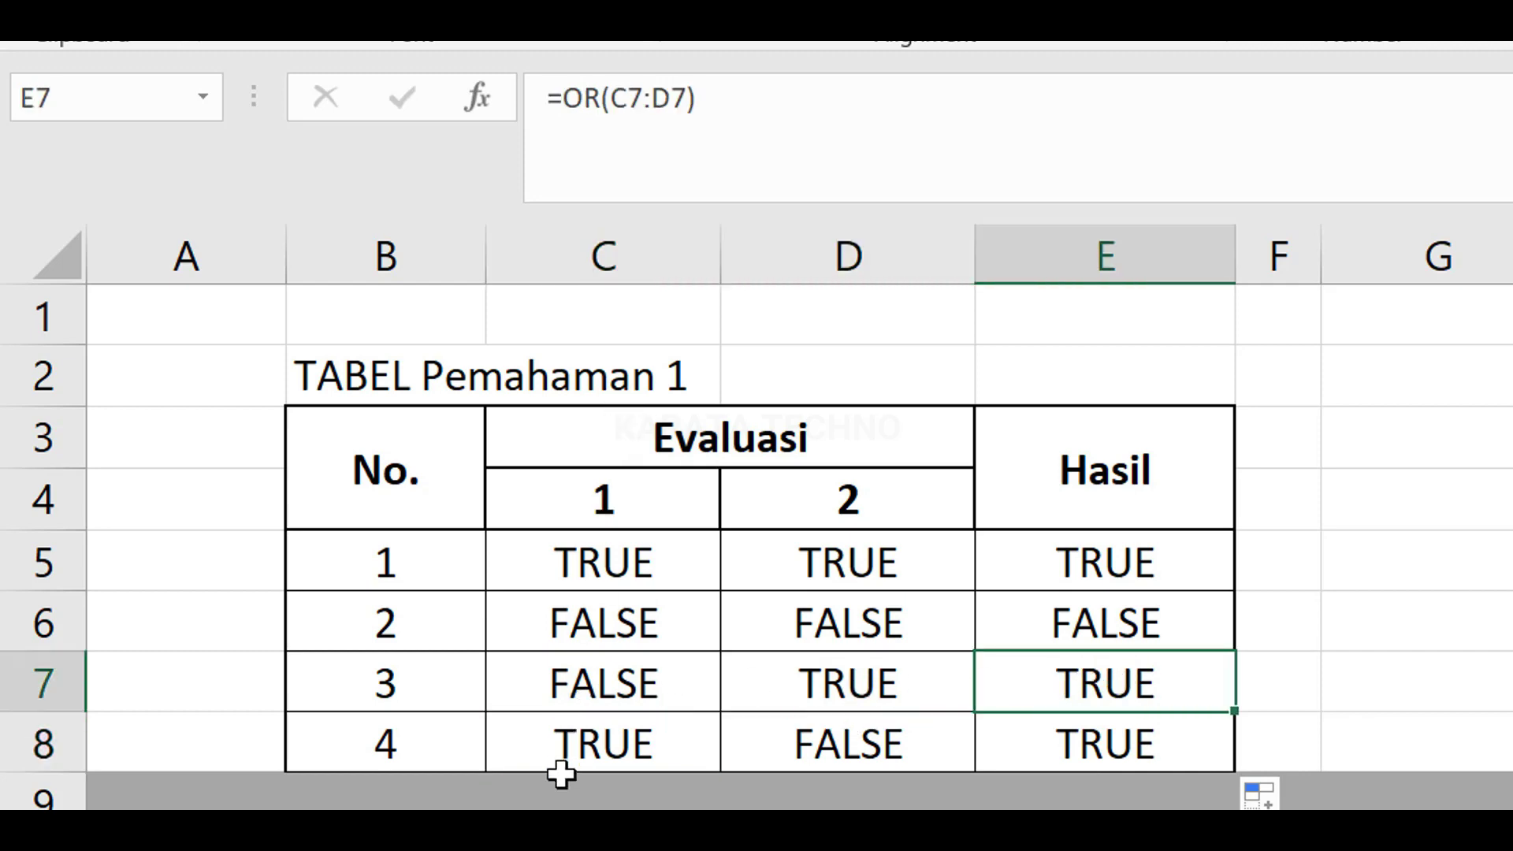
pyautogui.click(595, 747)
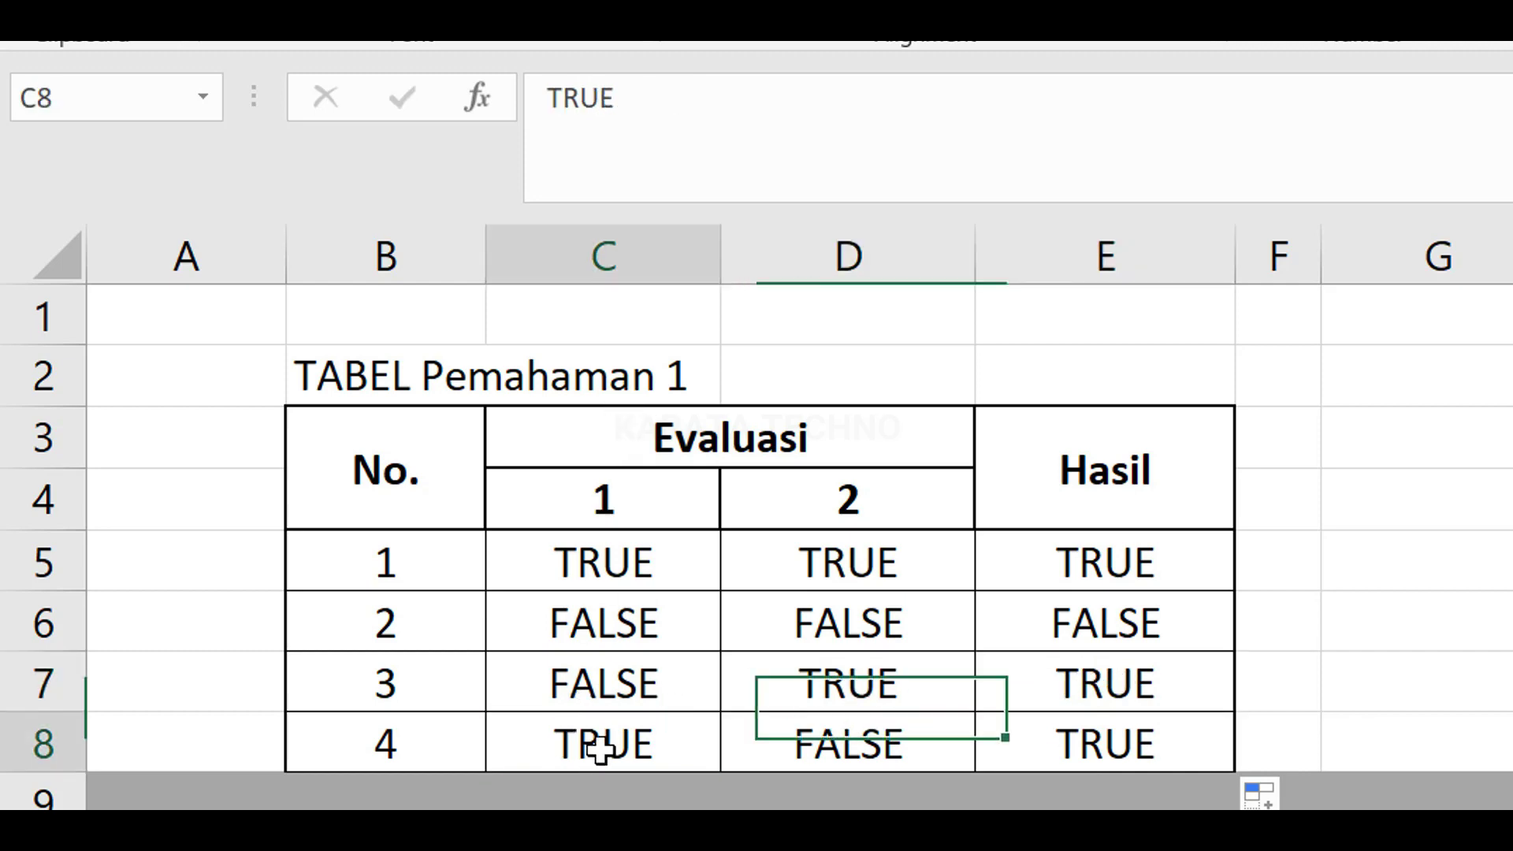
pyautogui.click(867, 746)
pyautogui.click(1102, 747)
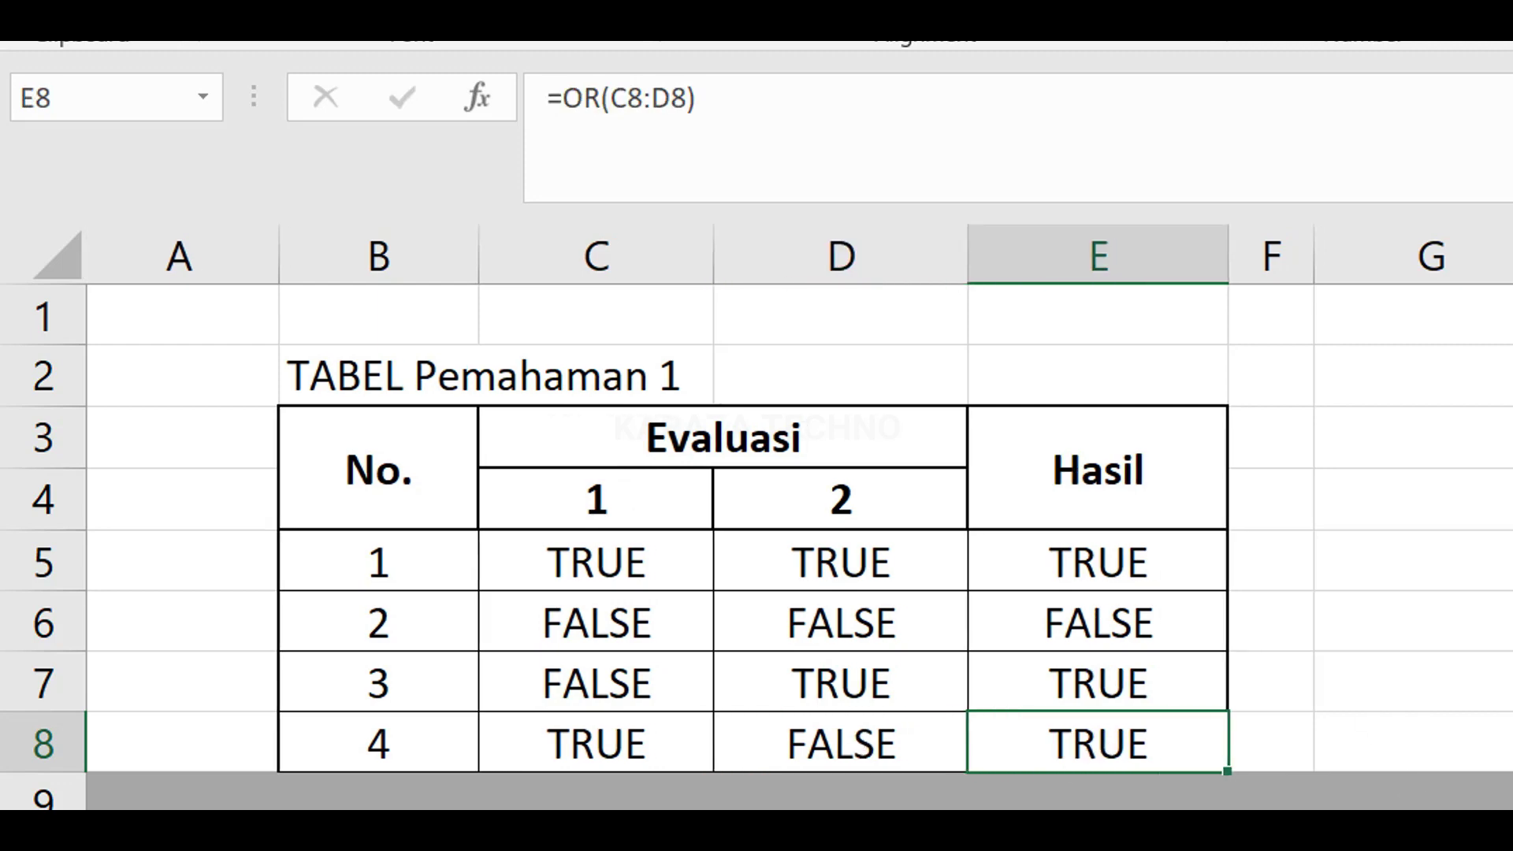
# Step: Compare the Evaluasi columns of TABEL Pemahaman 1 (C4:D4) with those of TABEL Pemahaman 2 (I4:K4)
pyautogui.hscroll(1, 801, 500)
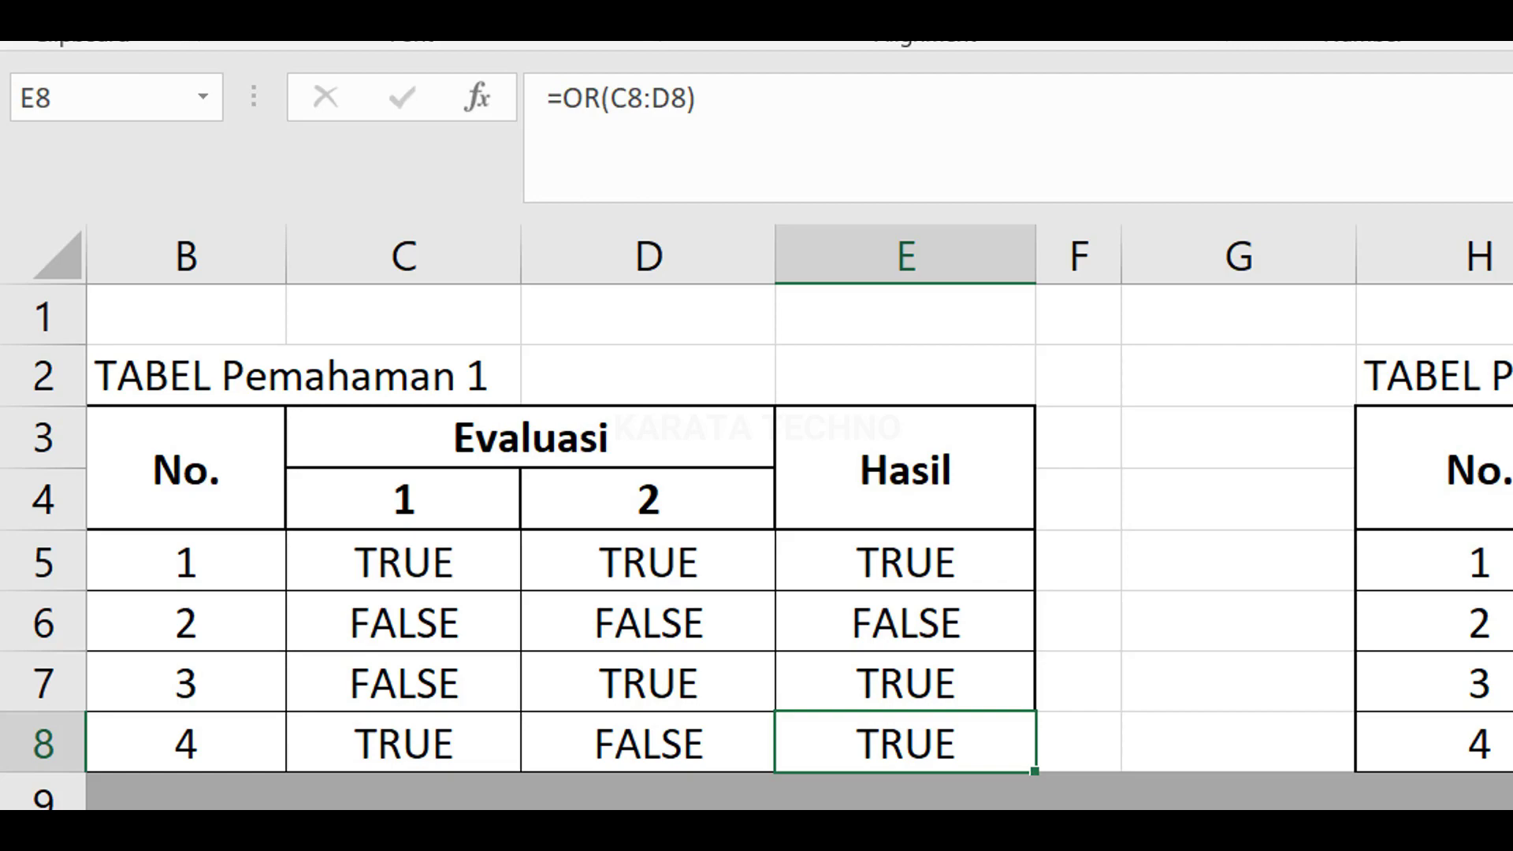
pyautogui.hscroll(-1, 801, 499)
pyautogui.hscroll(1, 802, 499)
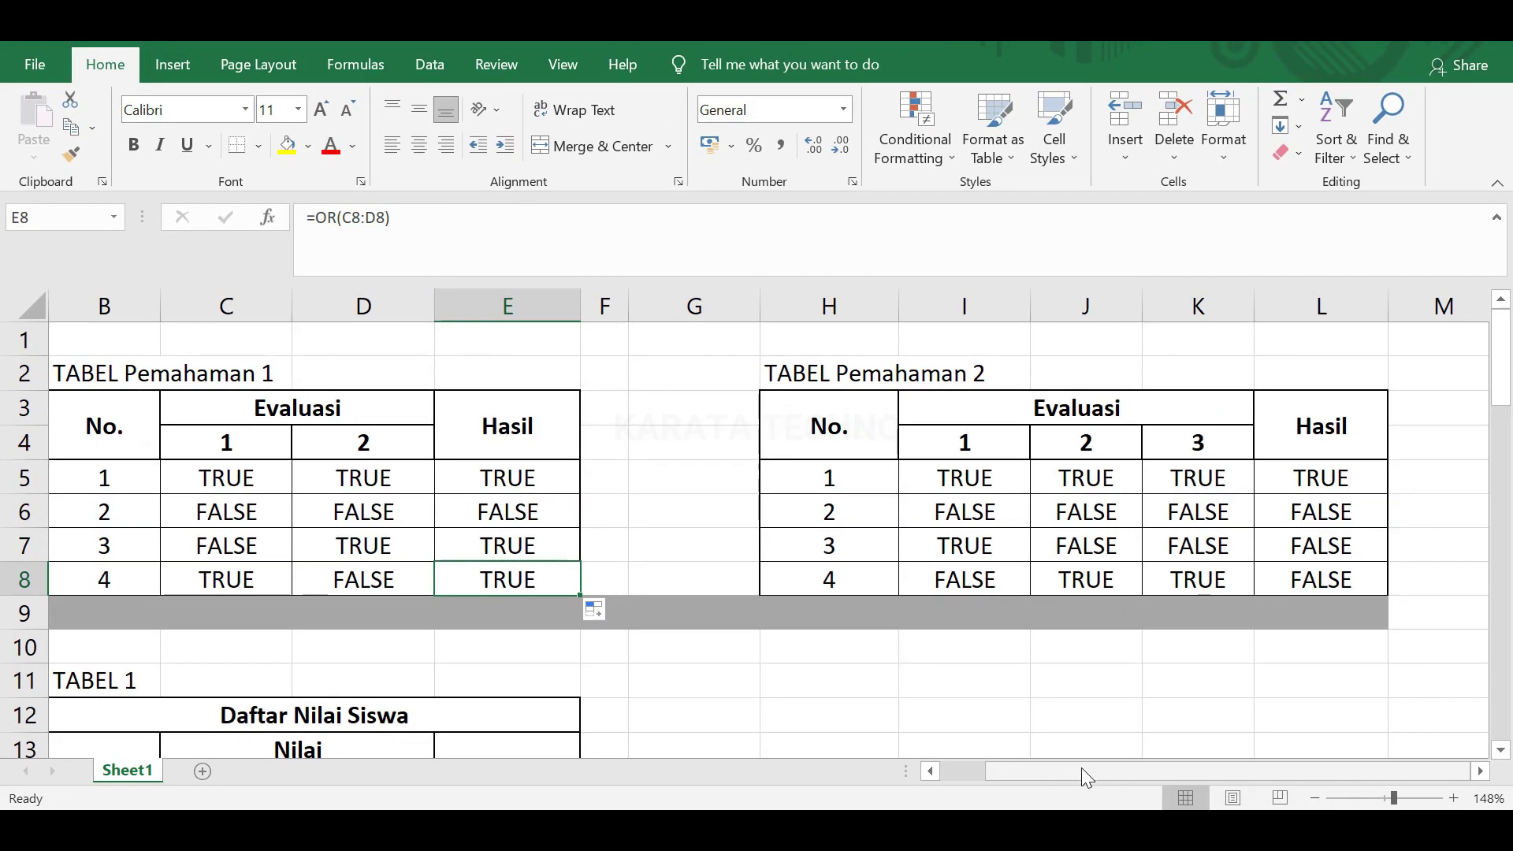
pyautogui.moveTo(1081, 768); pyautogui.dragTo(984, 776)
pyautogui.moveTo(1501, 396)
pyautogui.mouseDown()
pyautogui.moveTo(1474, 483)
pyautogui.moveTo(1487, 542)
pyautogui.moveTo(1459, 530)
pyautogui.moveTo(1502, 377)
pyautogui.mouseUp()
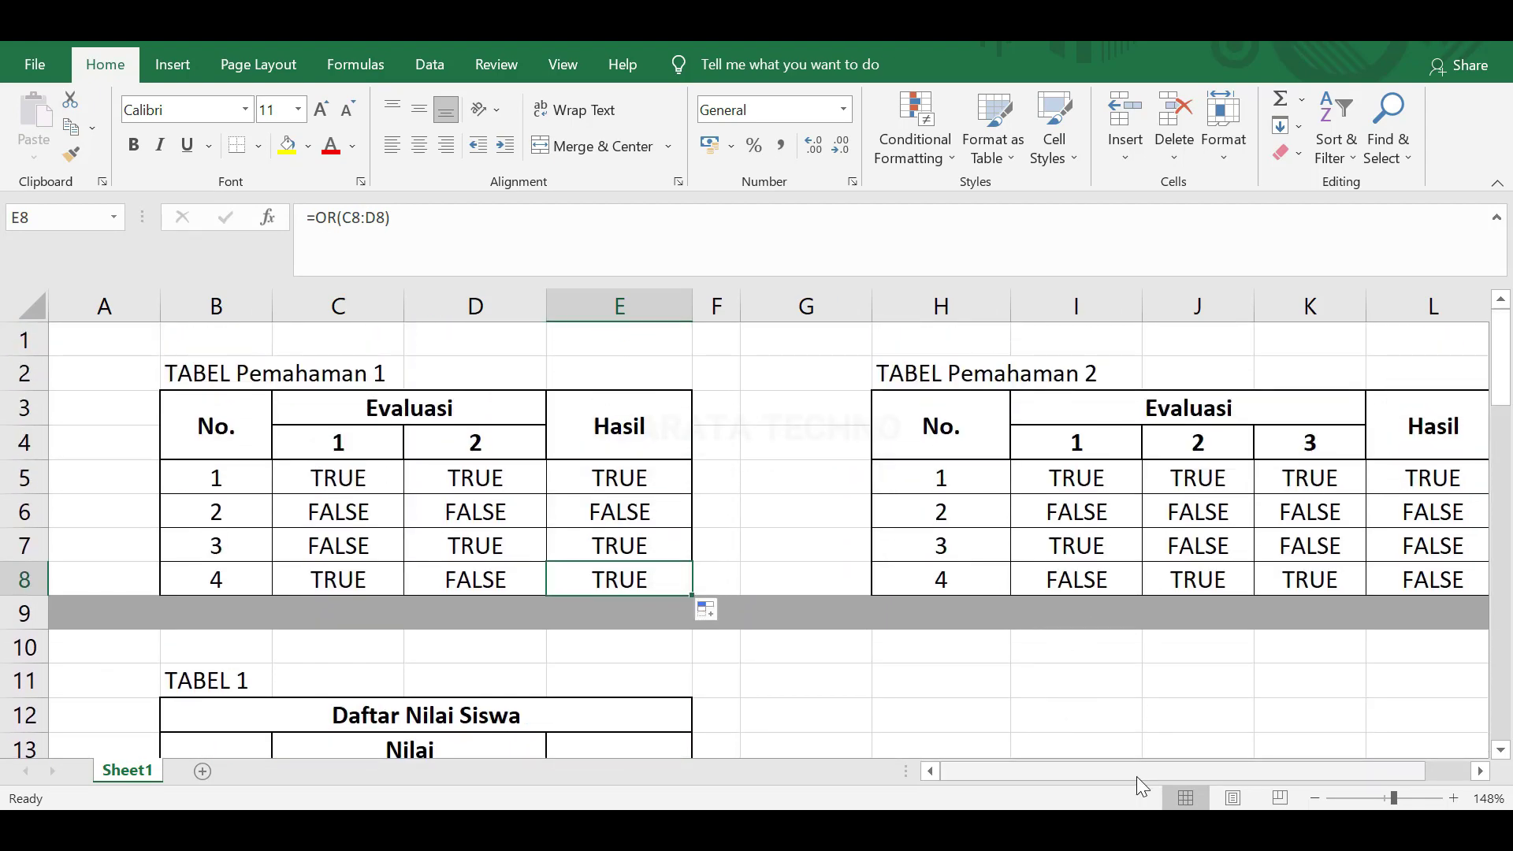
pyautogui.moveTo(1136, 777); pyautogui.dragTo(1231, 767)
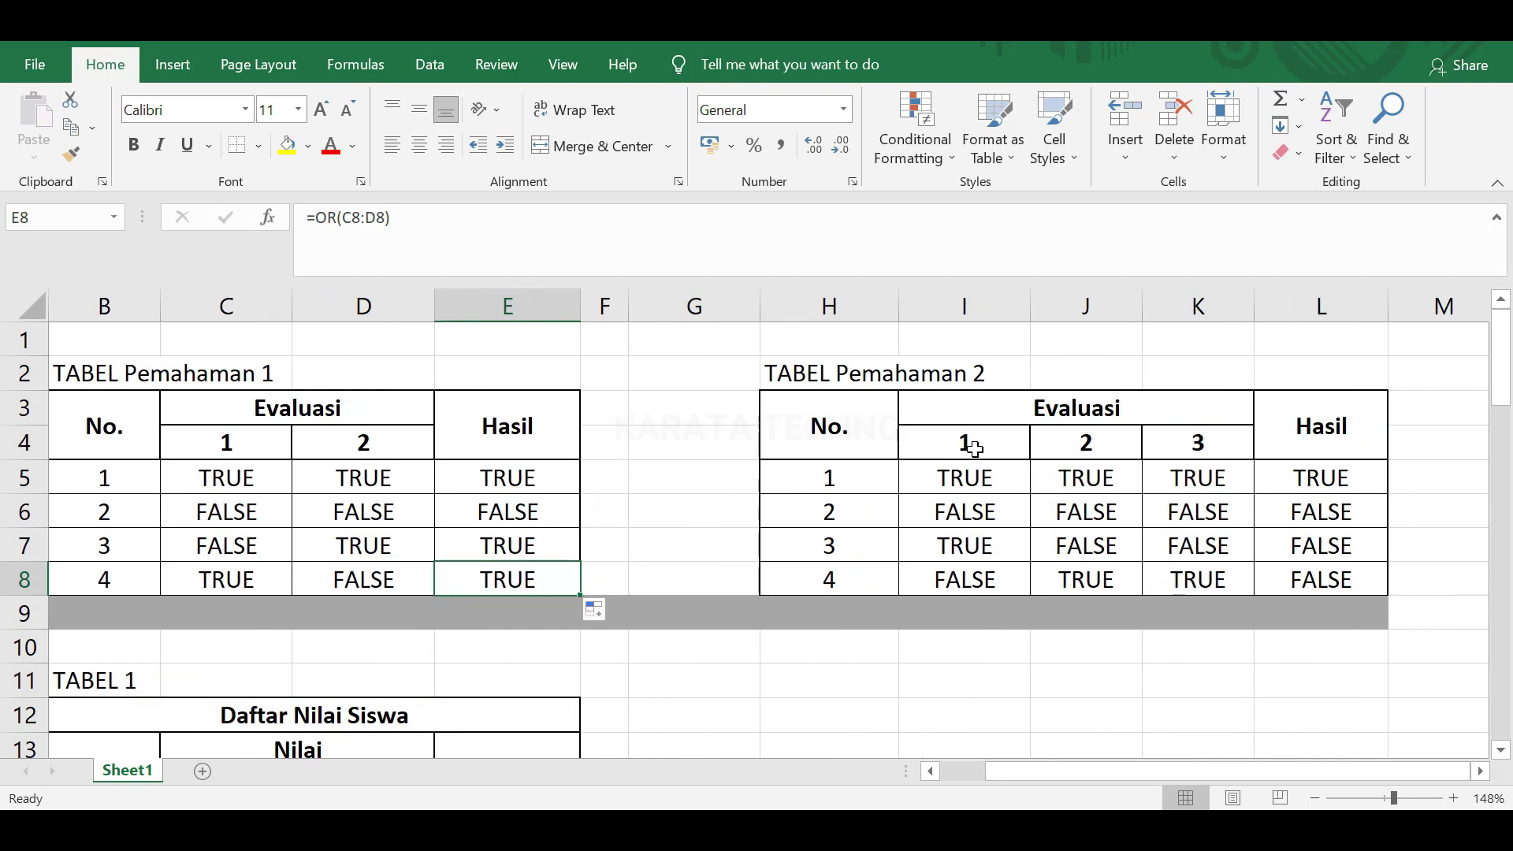
pyautogui.moveTo(975, 448); pyautogui.dragTo(1197, 443)
pyautogui.moveTo(208, 439); pyautogui.dragTo(339, 434)
pyautogui.moveTo(969, 442); pyautogui.dragTo(1182, 445)
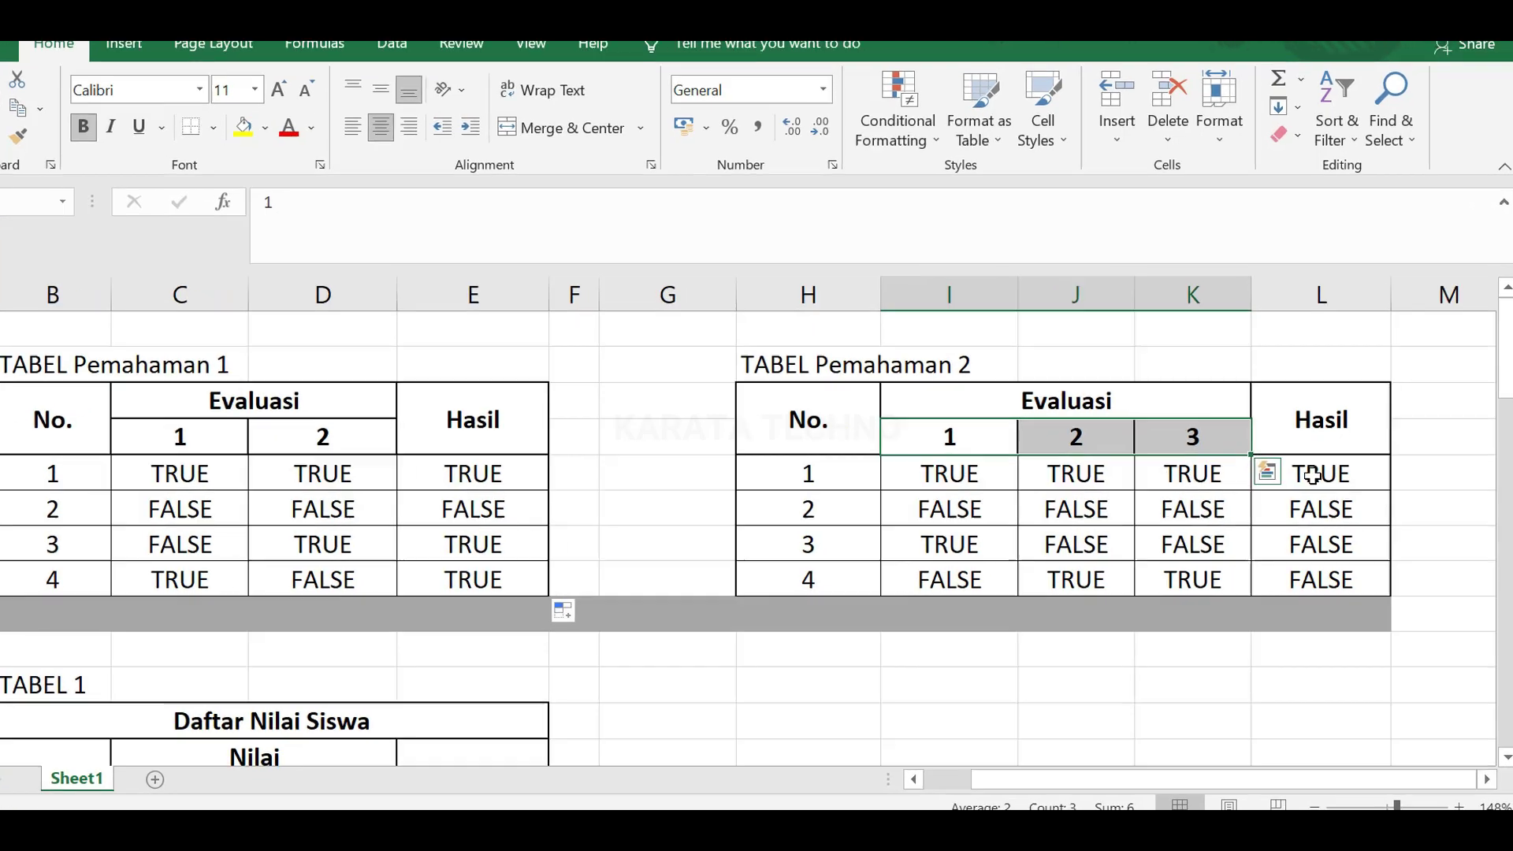
# Step: Replace the AND function in L5 with OR so the formula reads =OR(I5:K5), and check it against I5:K5
pyautogui.click(1293, 476)
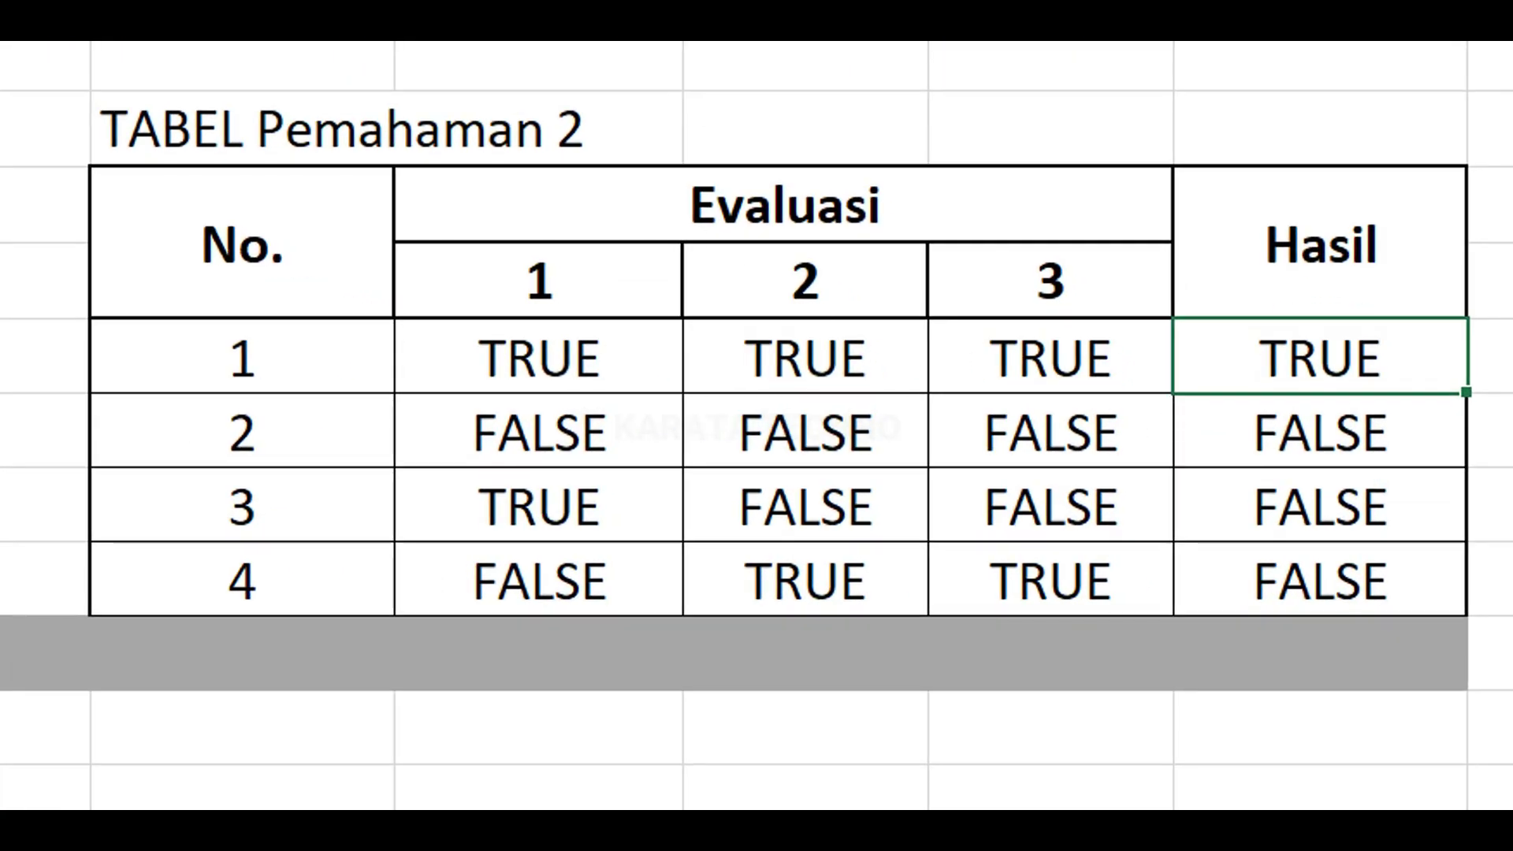
pyautogui.press('F2')
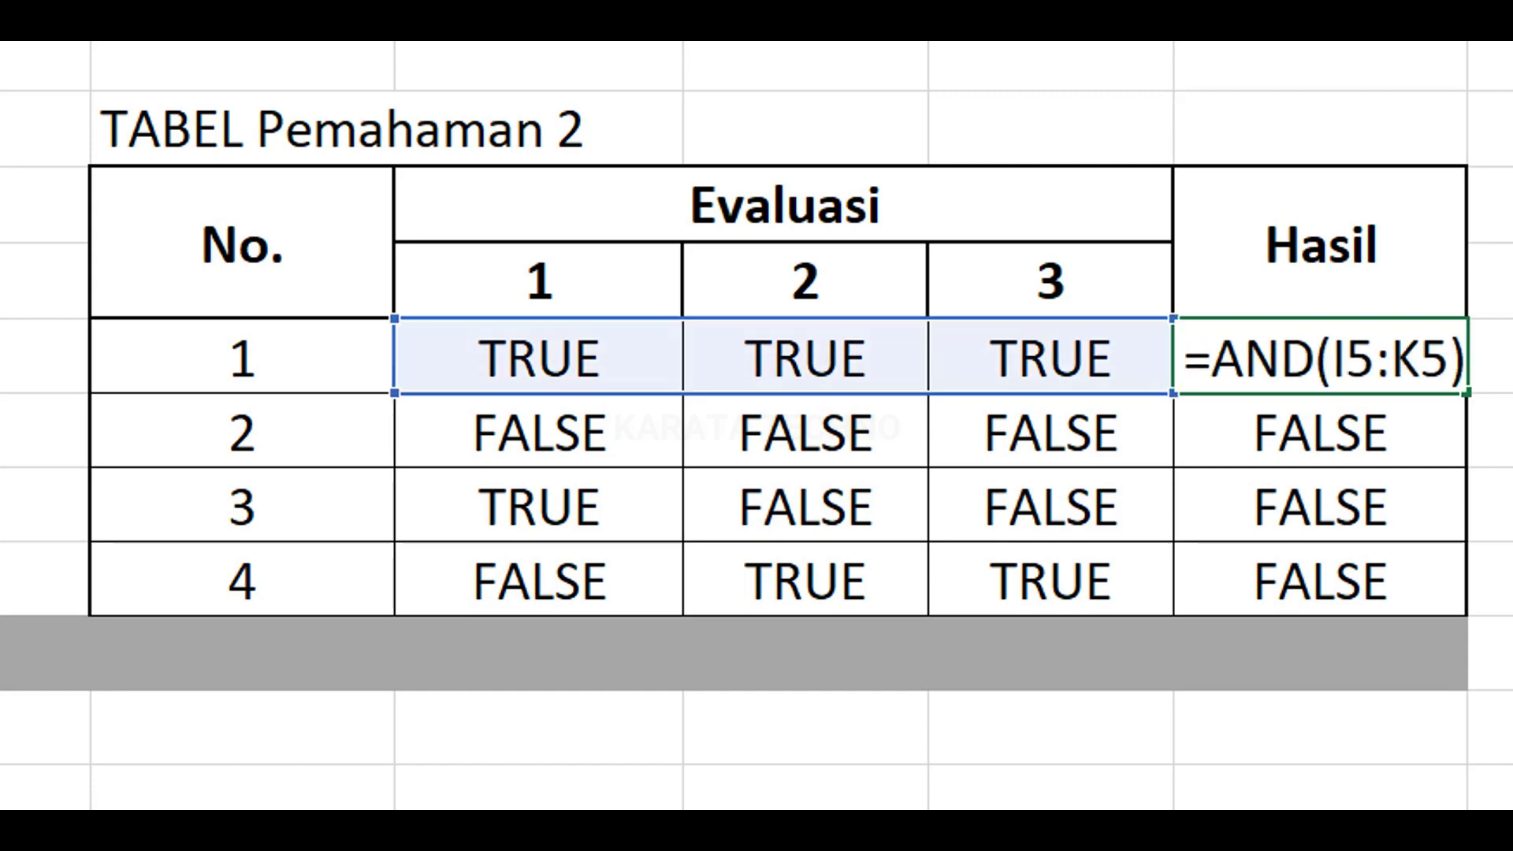
pyautogui.press('BackSpace')
pyautogui.press('BackSpace')
pyautogui.press('BackSpace')
pyautogui.write('OR')
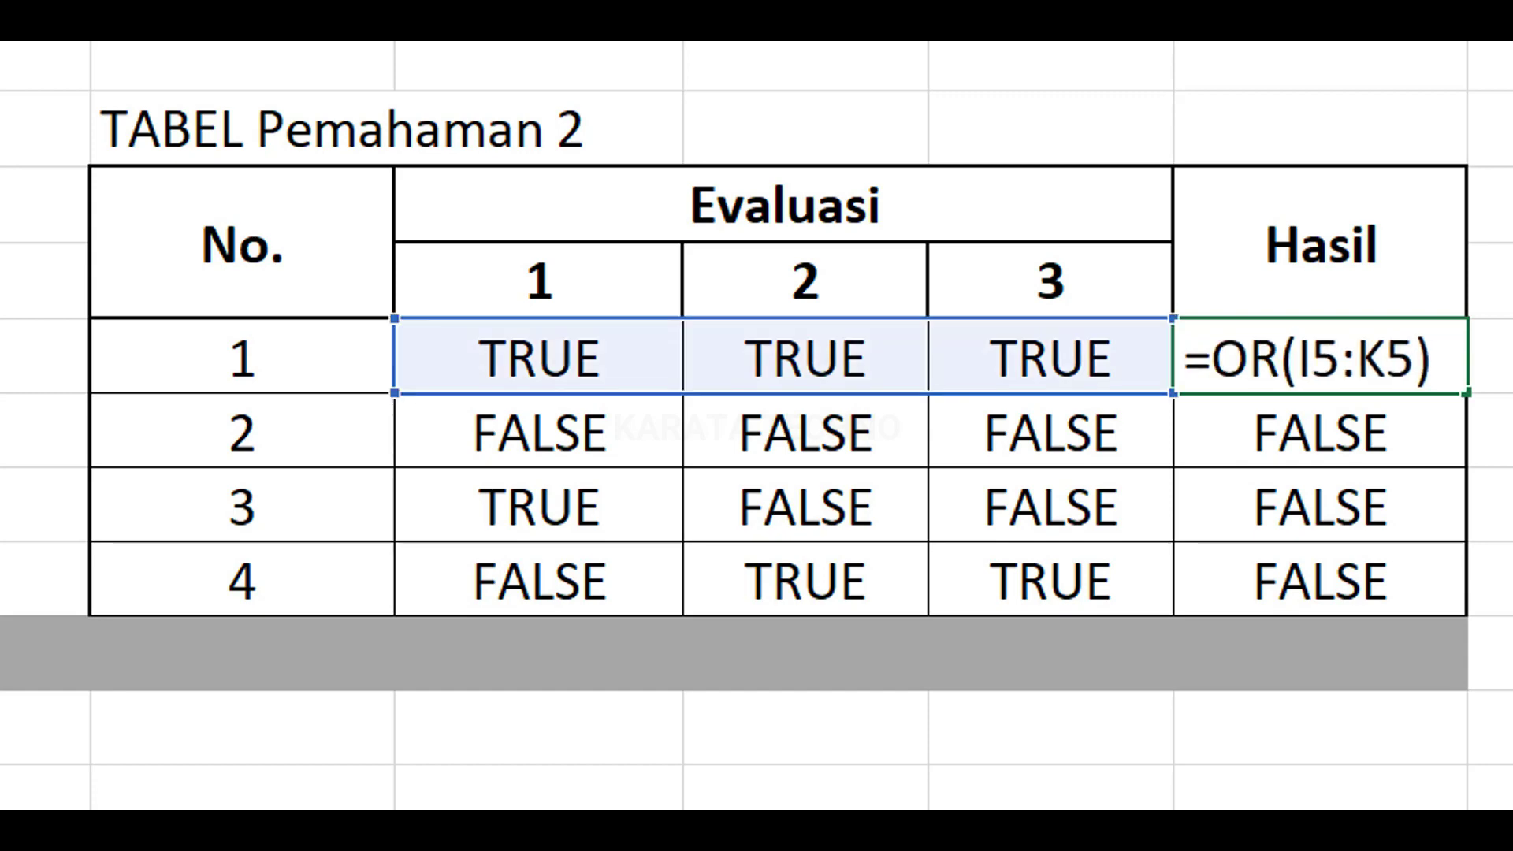
pyautogui.press('Return')
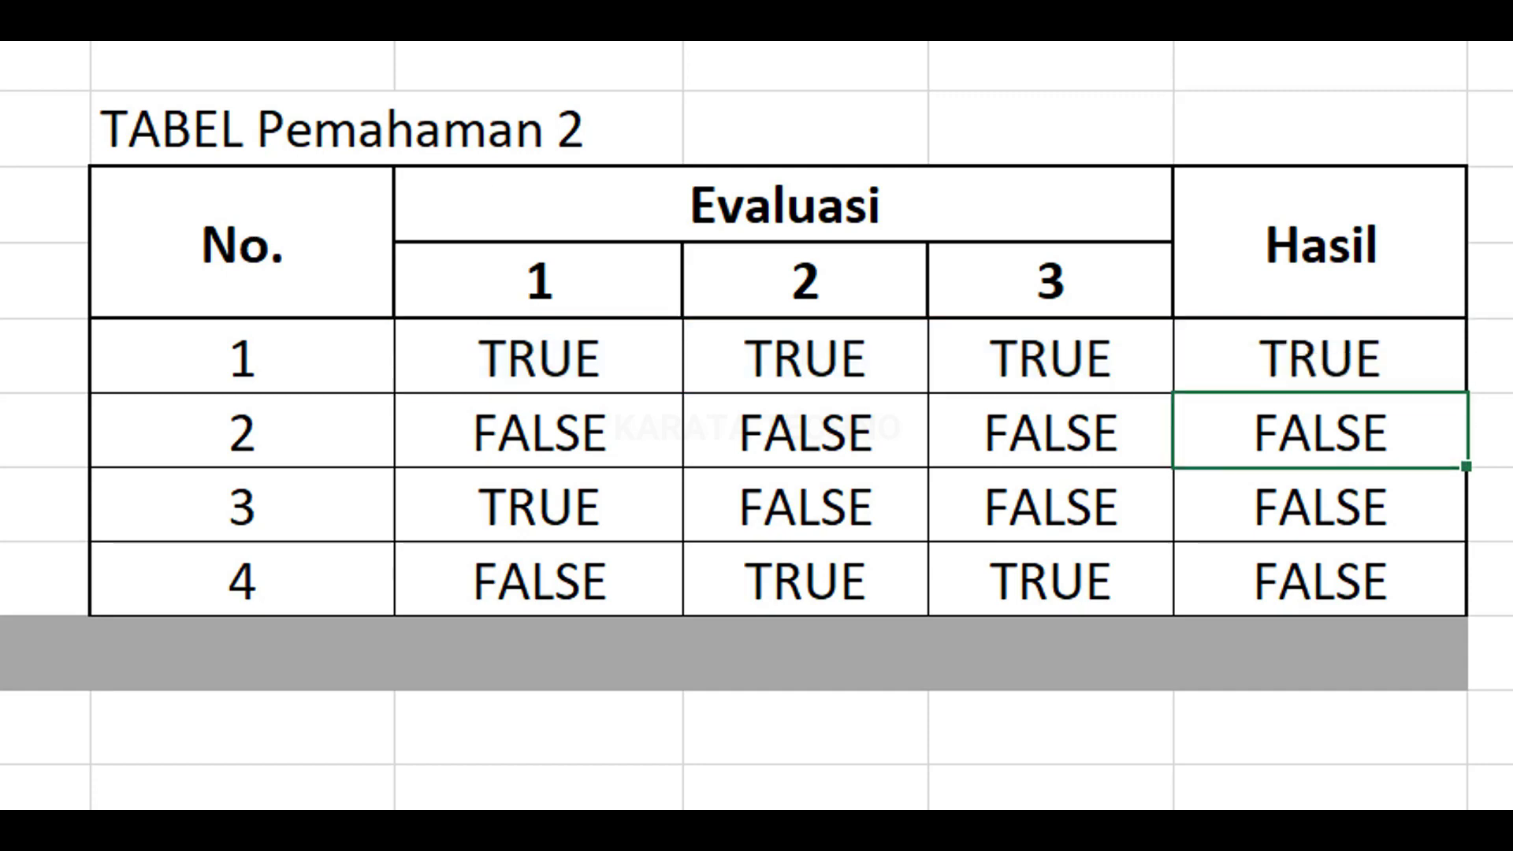
pyautogui.click(1323, 364)
pyautogui.moveTo(547, 371); pyautogui.dragTo(1024, 347)
pyautogui.click(1346, 362)
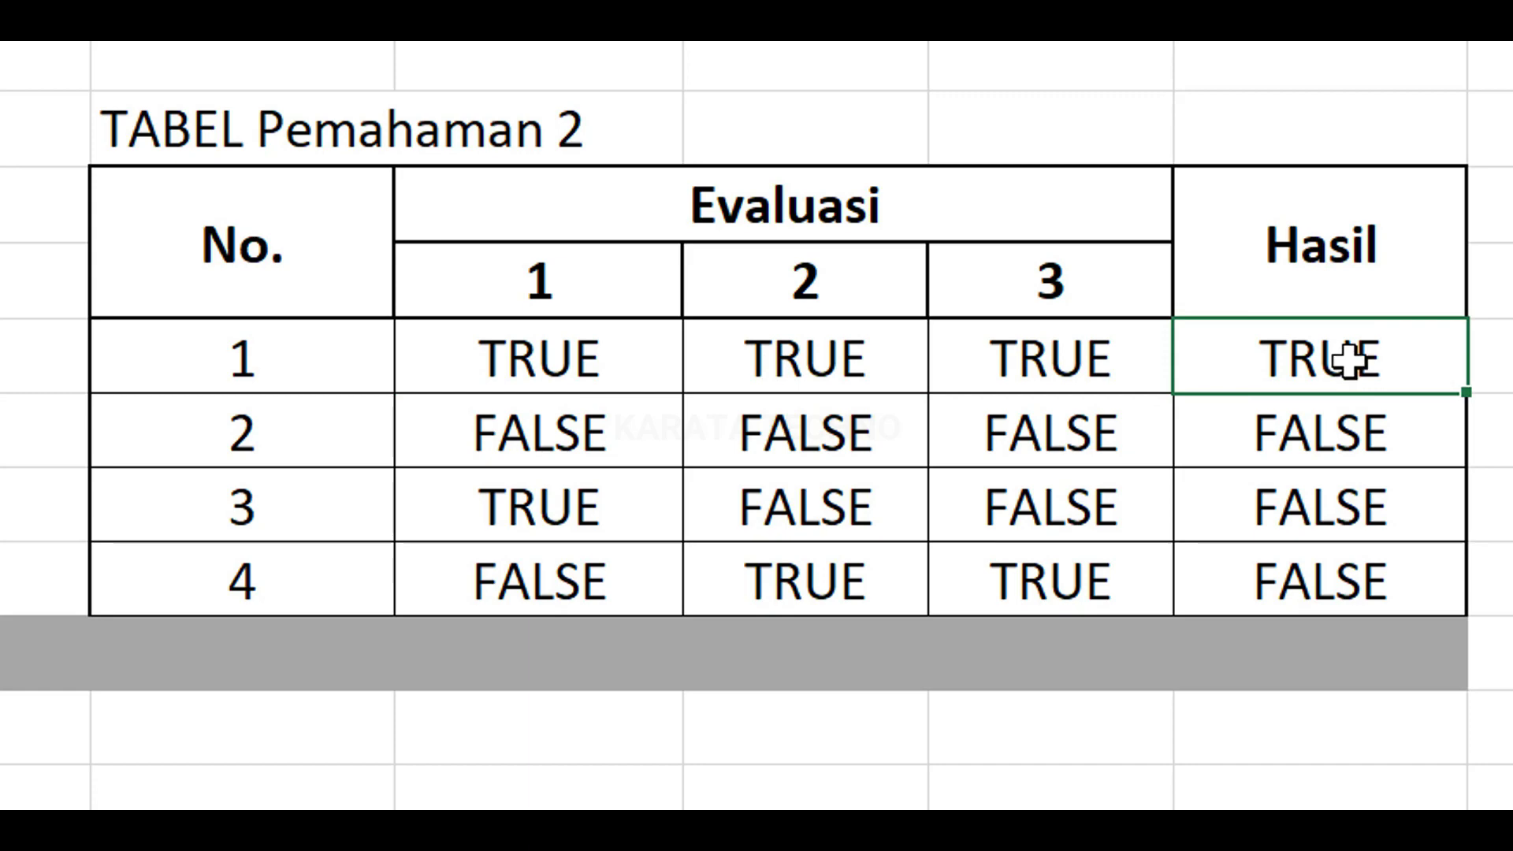
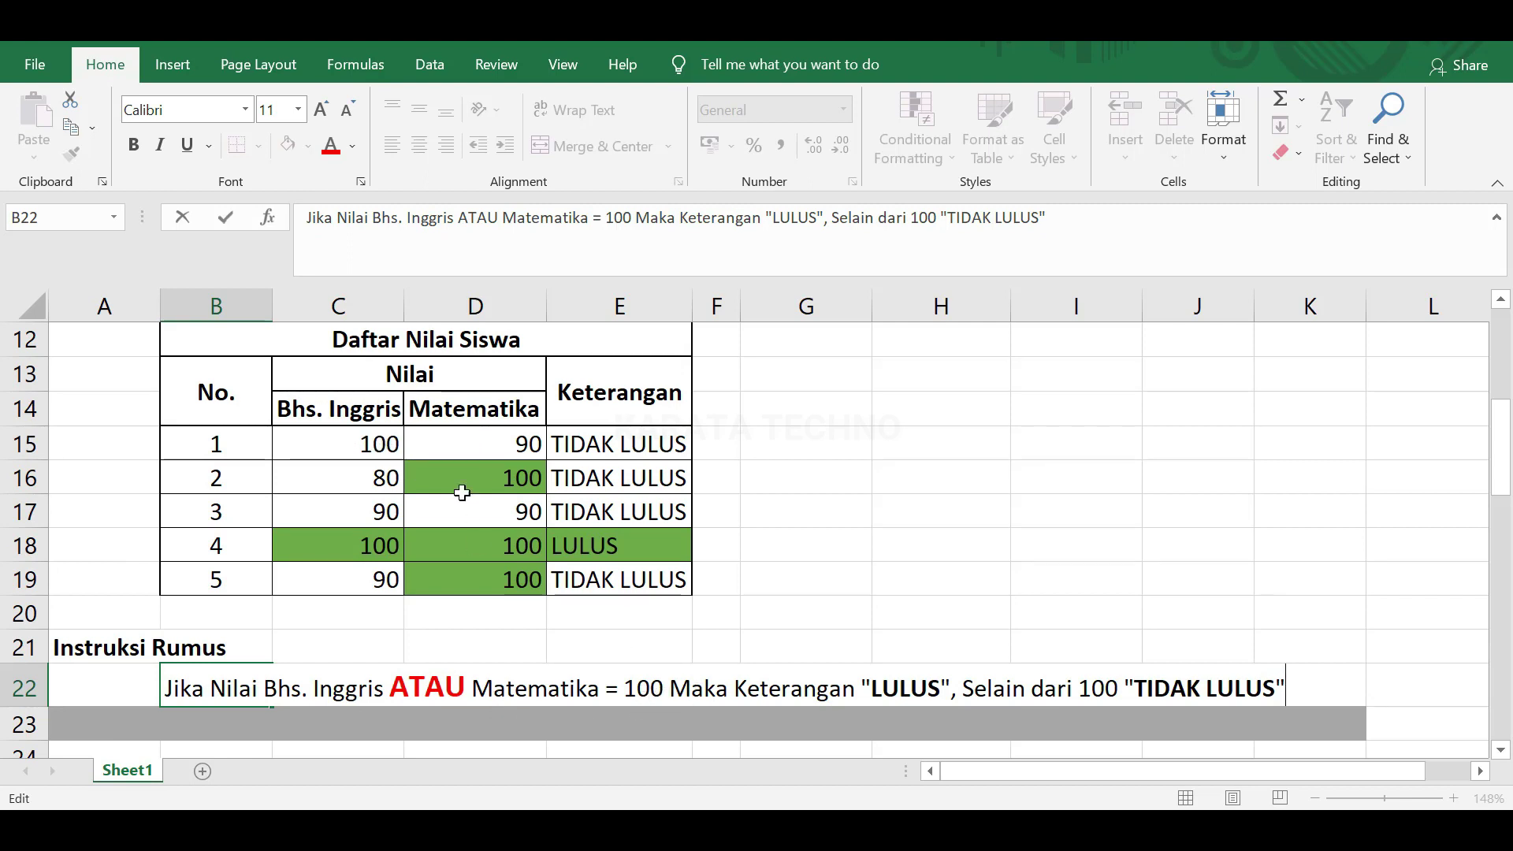
# Step: Review student 1's Bhs. Inggris and Matematika scores in C15 and D15 against the Keterangan formula in E15
pyautogui.click(364, 443)
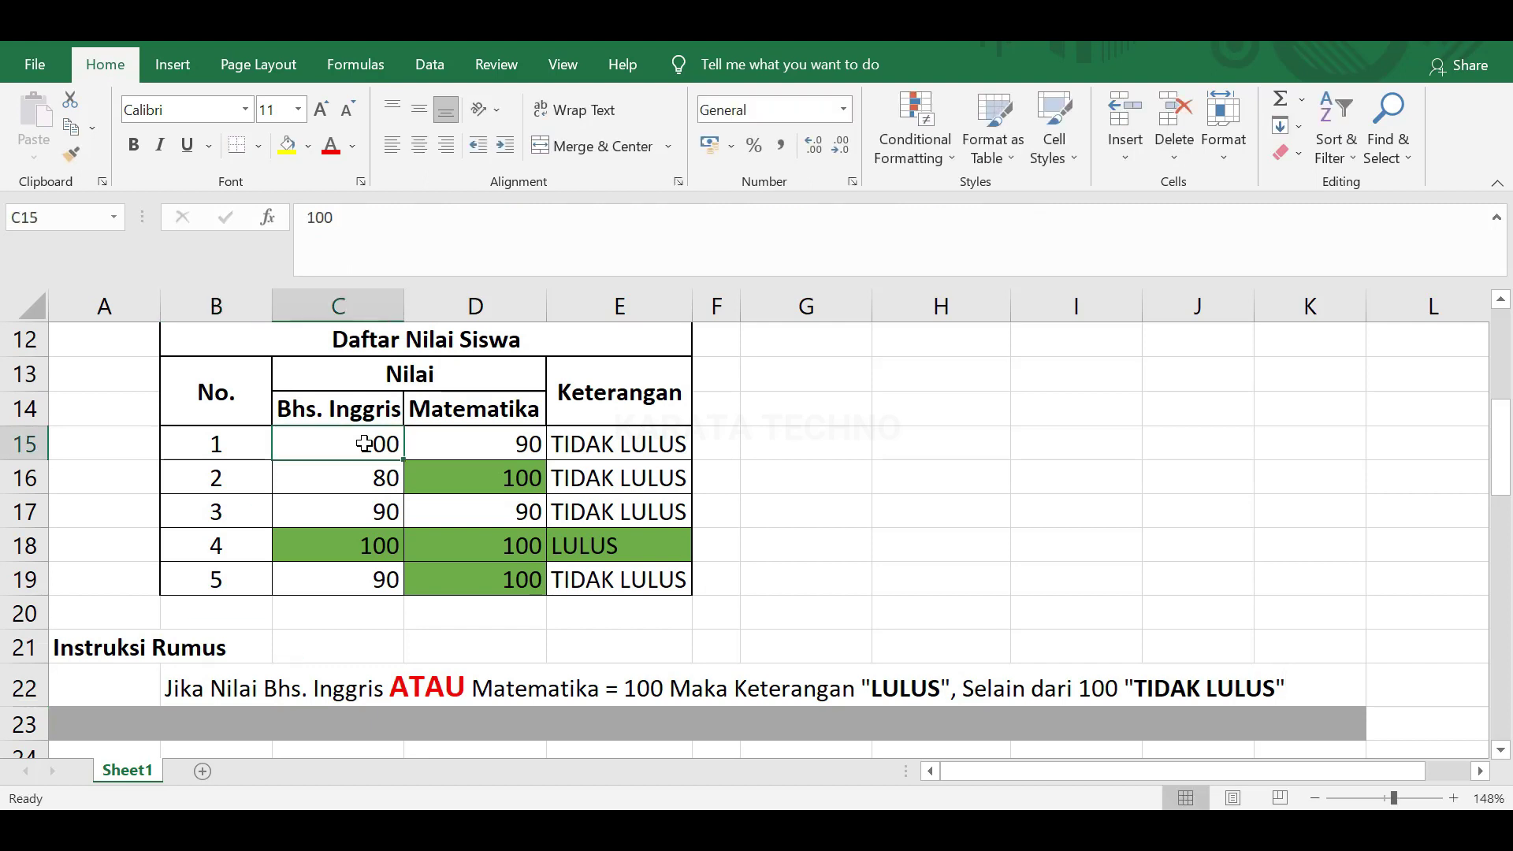
pyautogui.click(490, 449)
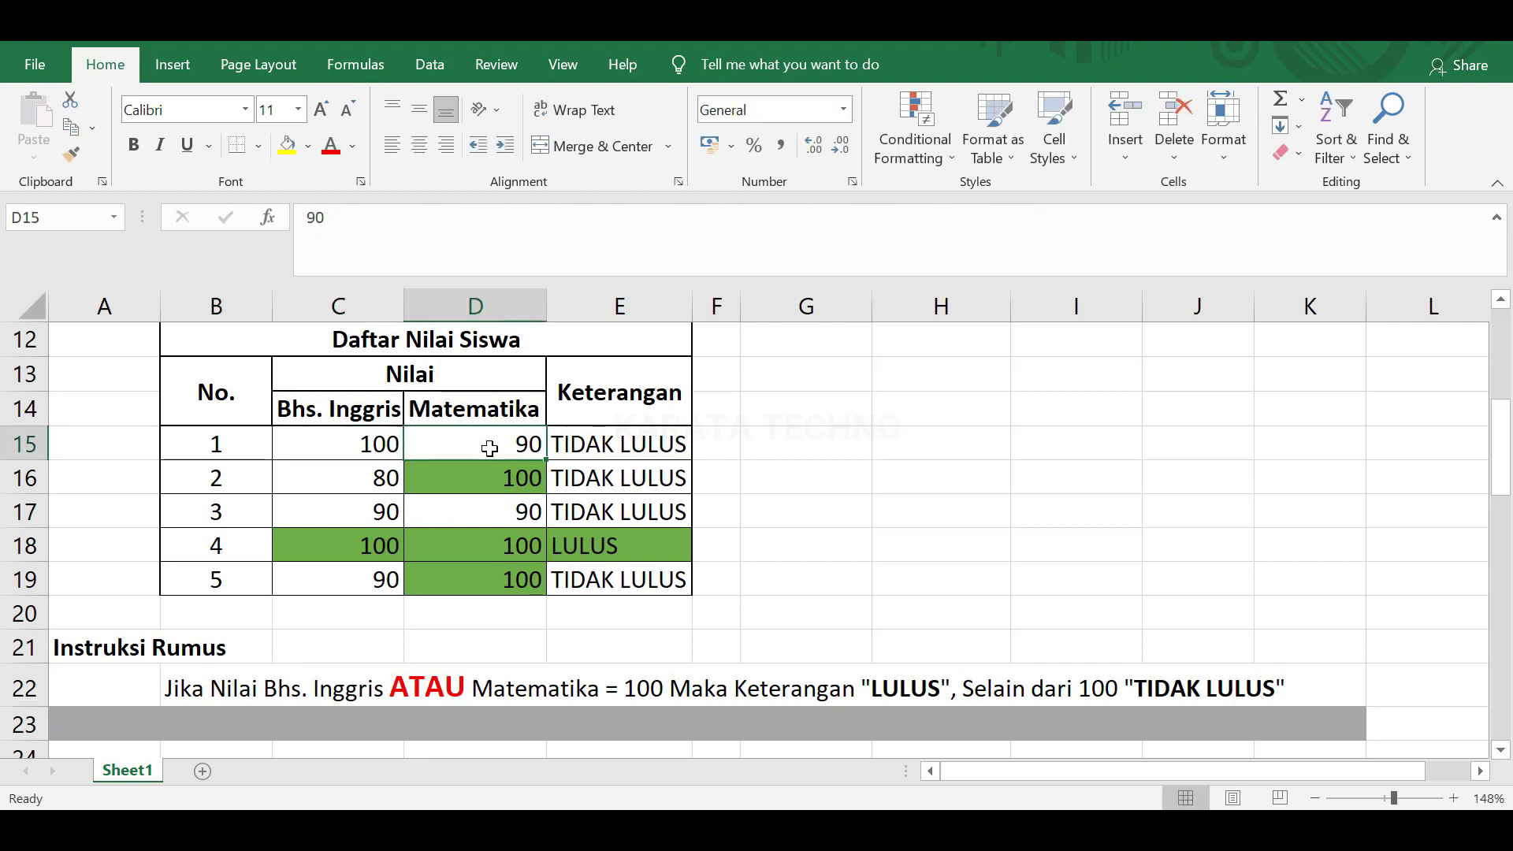
pyautogui.click(666, 446)
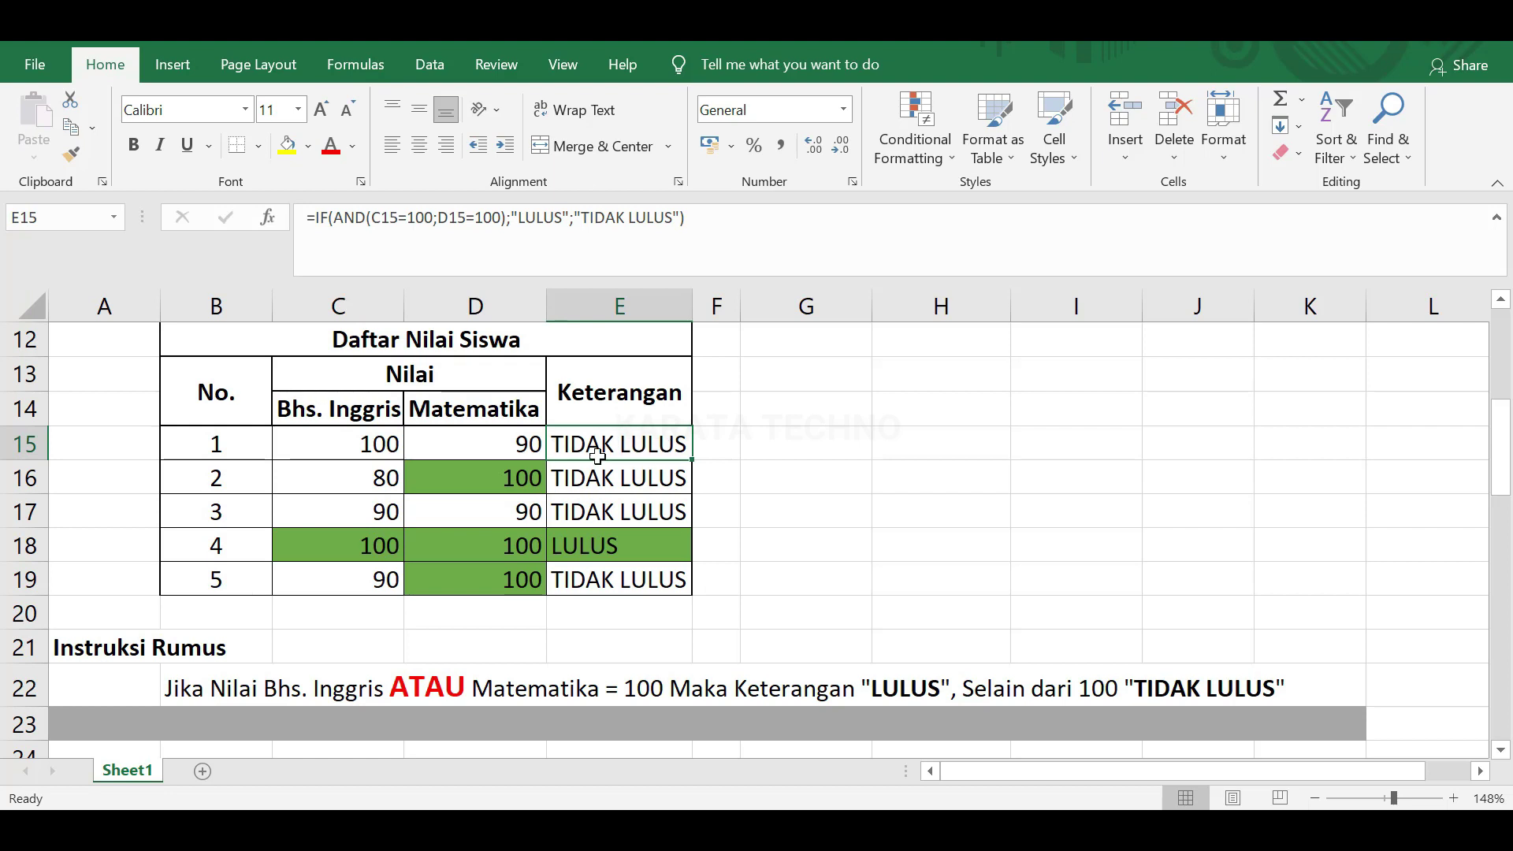
pyautogui.click(473, 446)
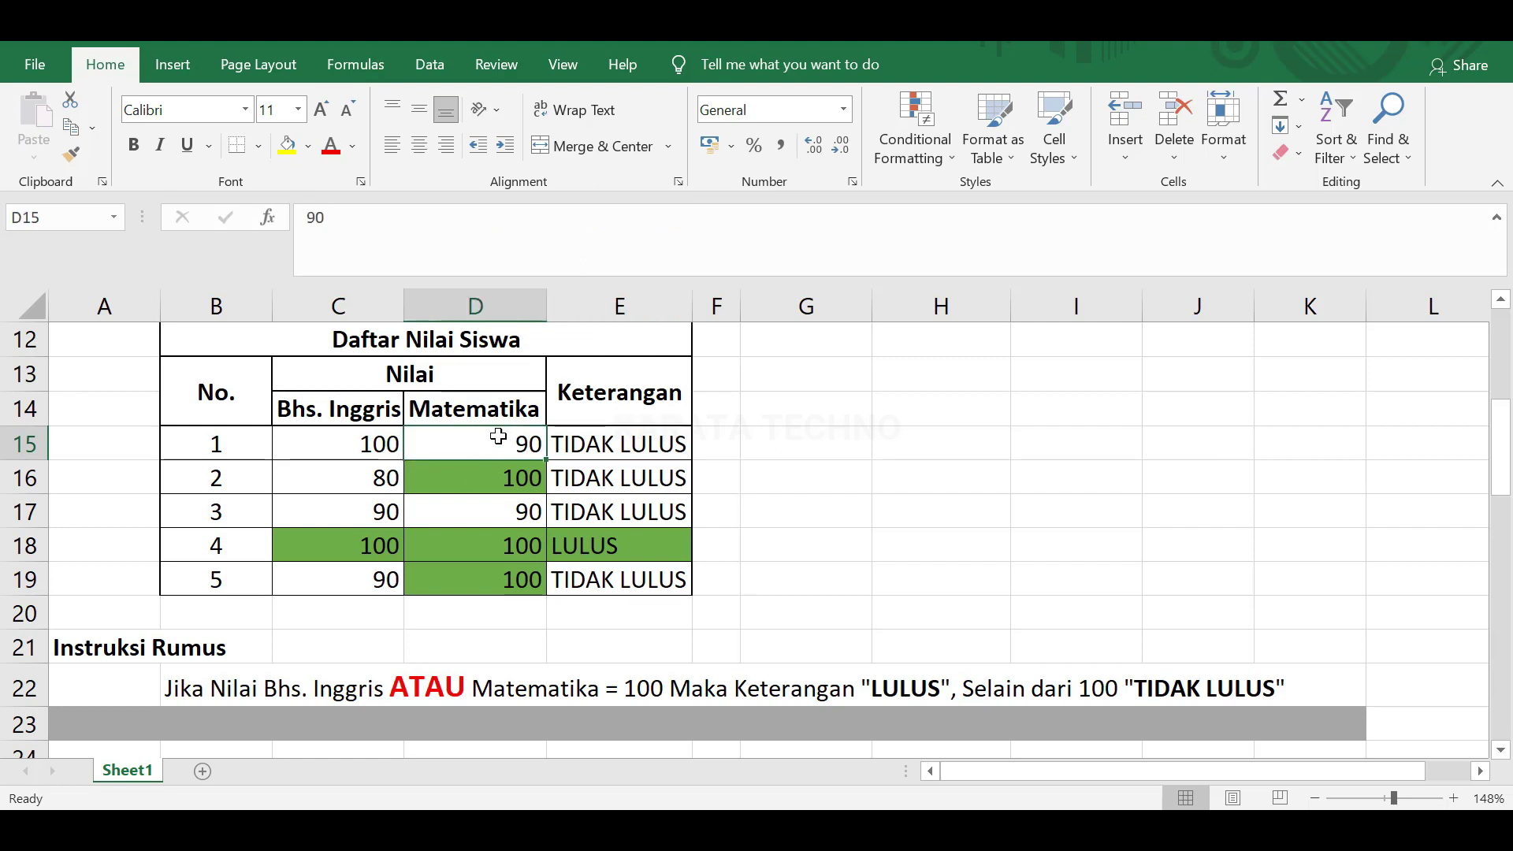
pyautogui.click(626, 446)
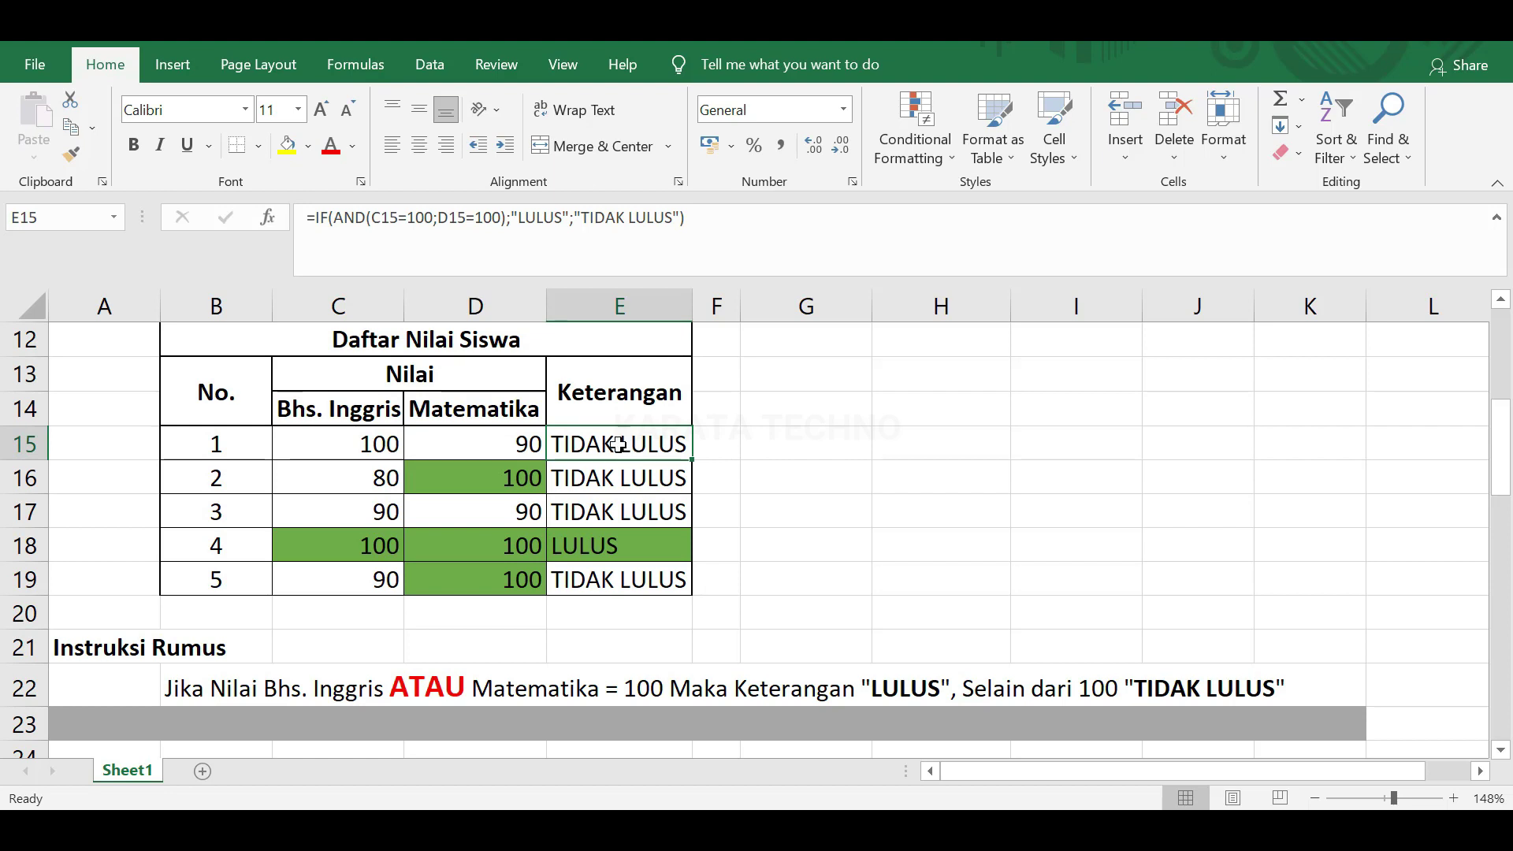
# Step: Replace AND with OR in E15 so it reads =IF(OR(C15=100;D15=100);"LULUS";"TIDAK LULUS"), and check it against C15 and D15
pyautogui.doubleClick(630, 443)
pyautogui.doubleClick(621, 446)
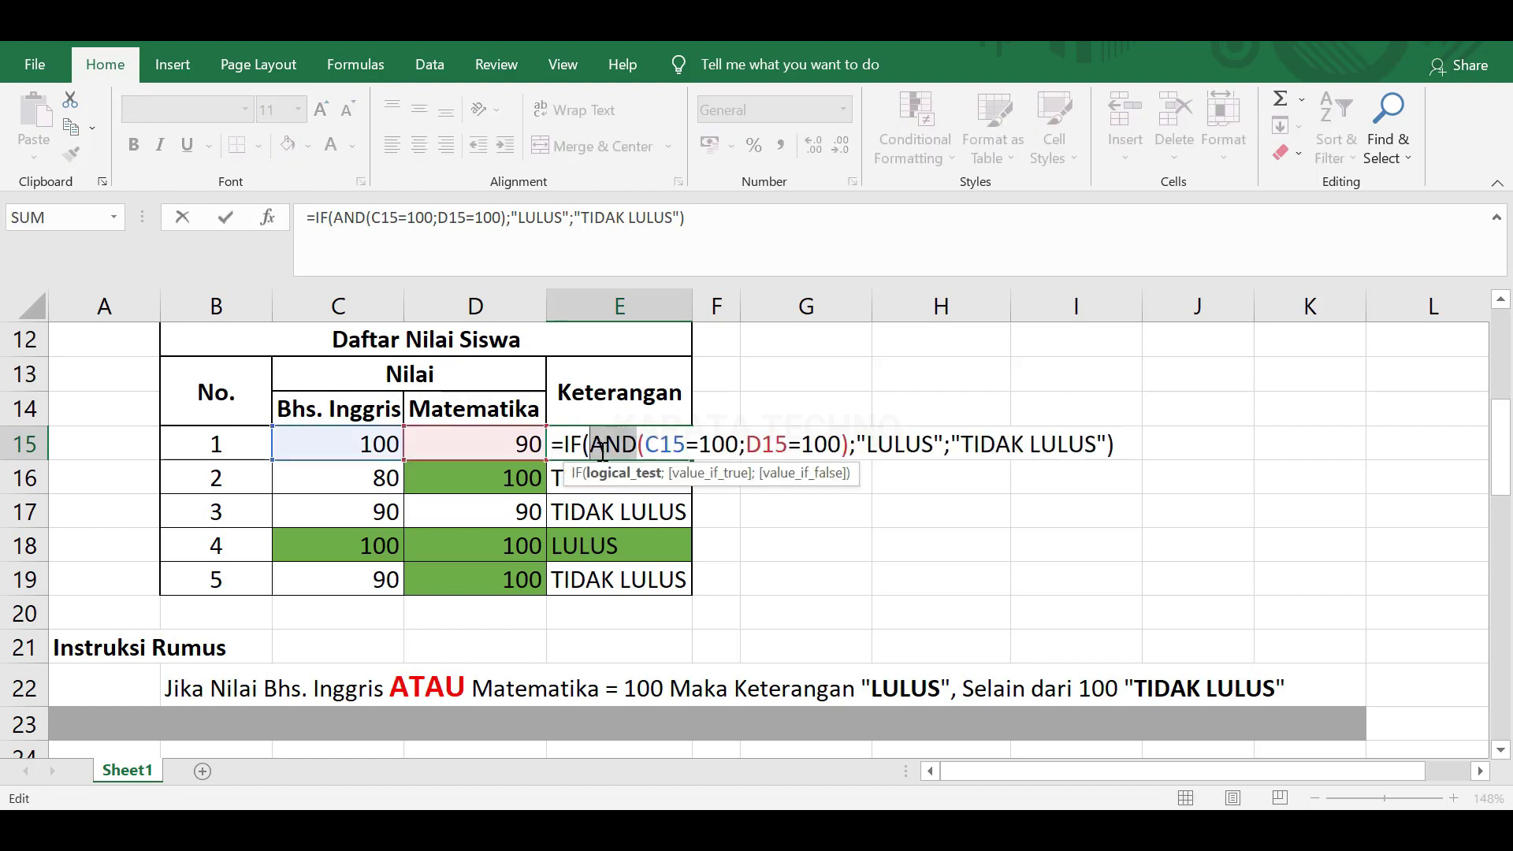
pyautogui.write('OR')
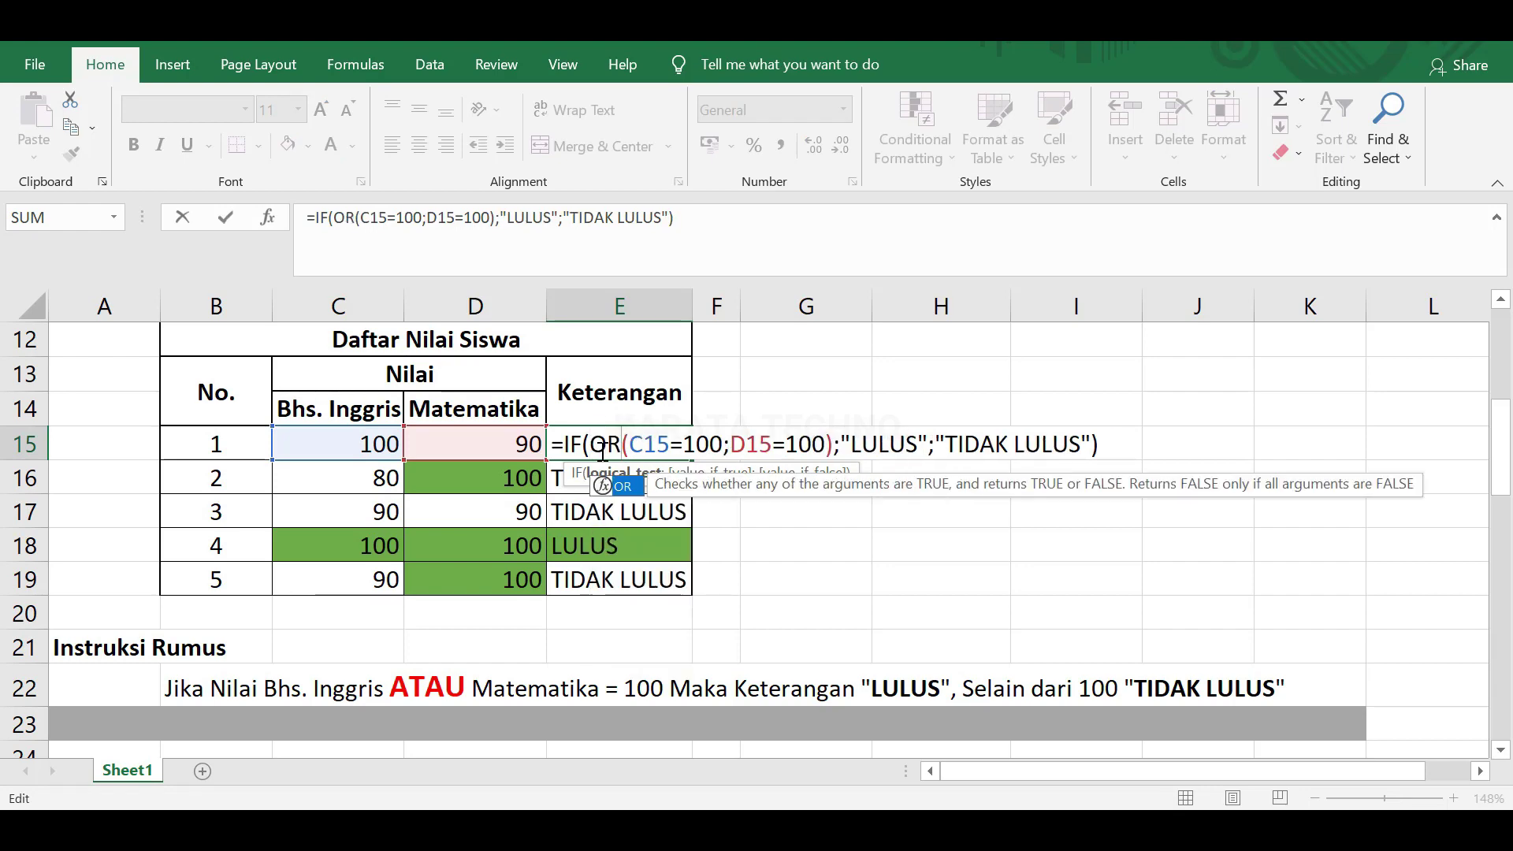
pyautogui.press('Return')
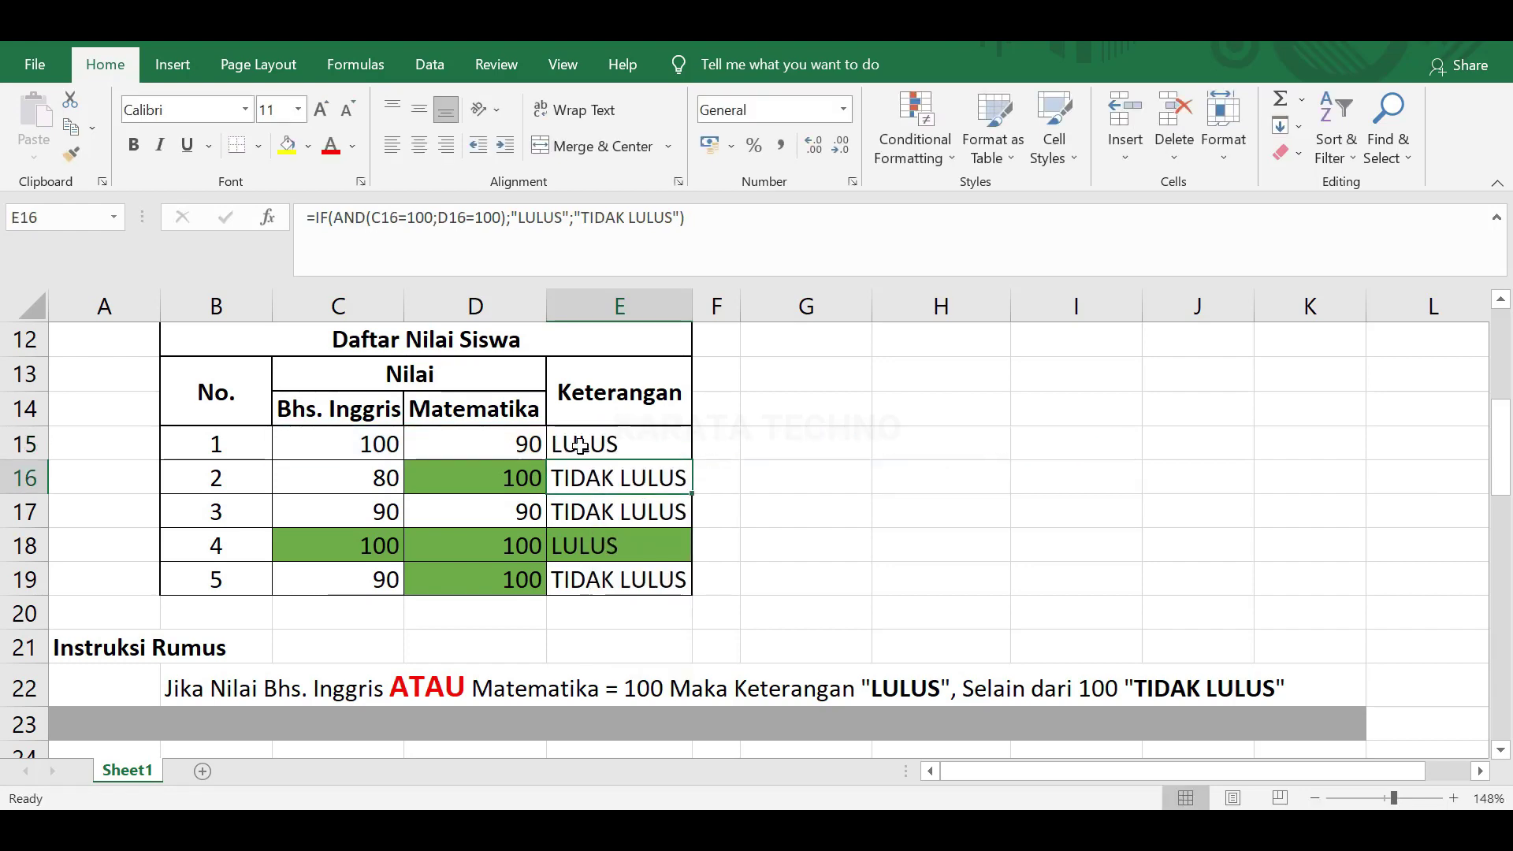
pyautogui.click(591, 446)
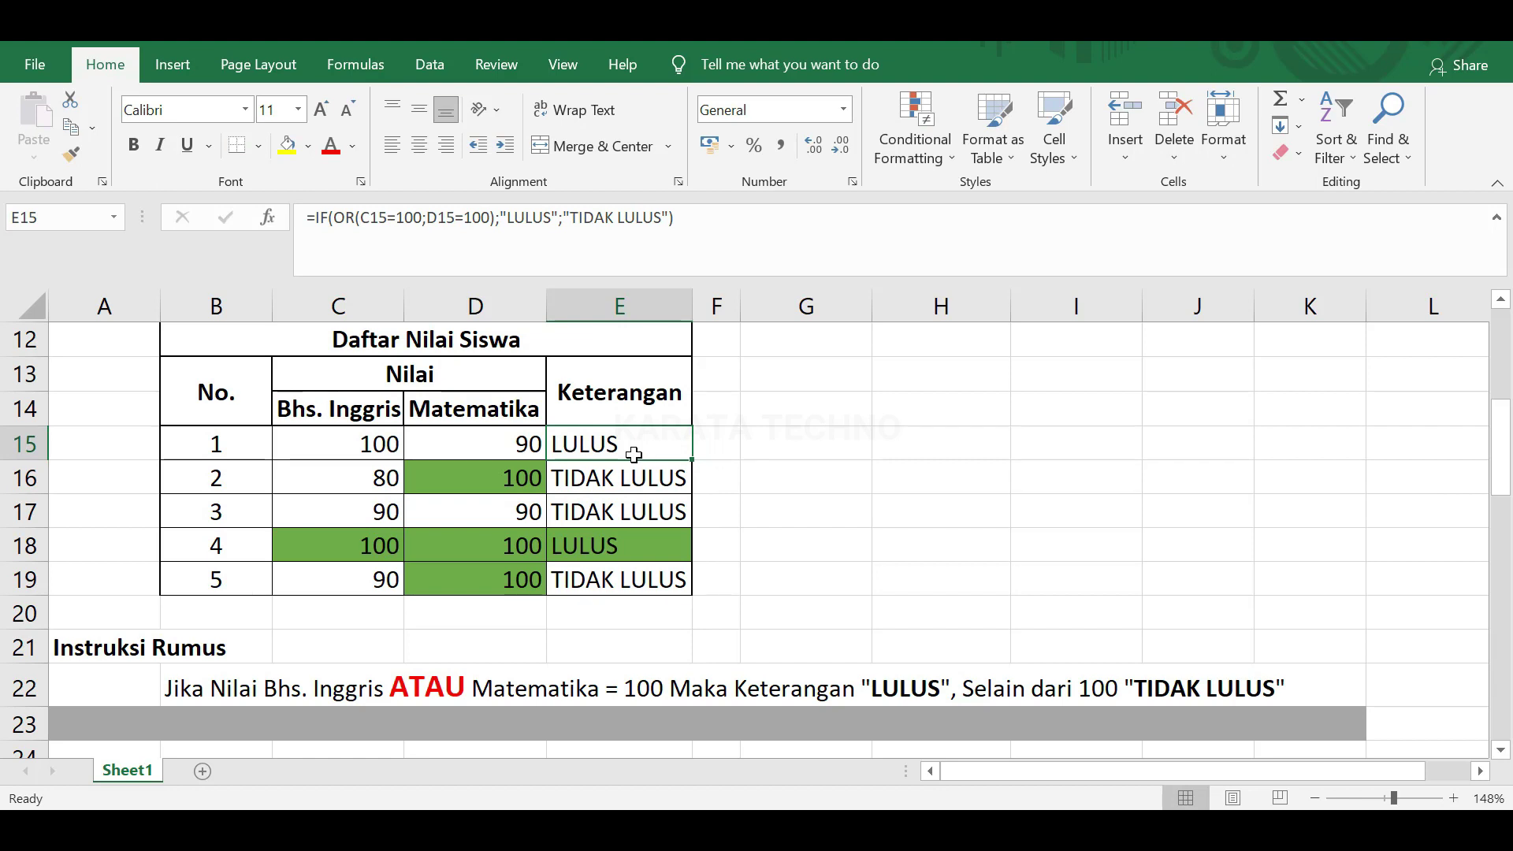
pyautogui.click(372, 444)
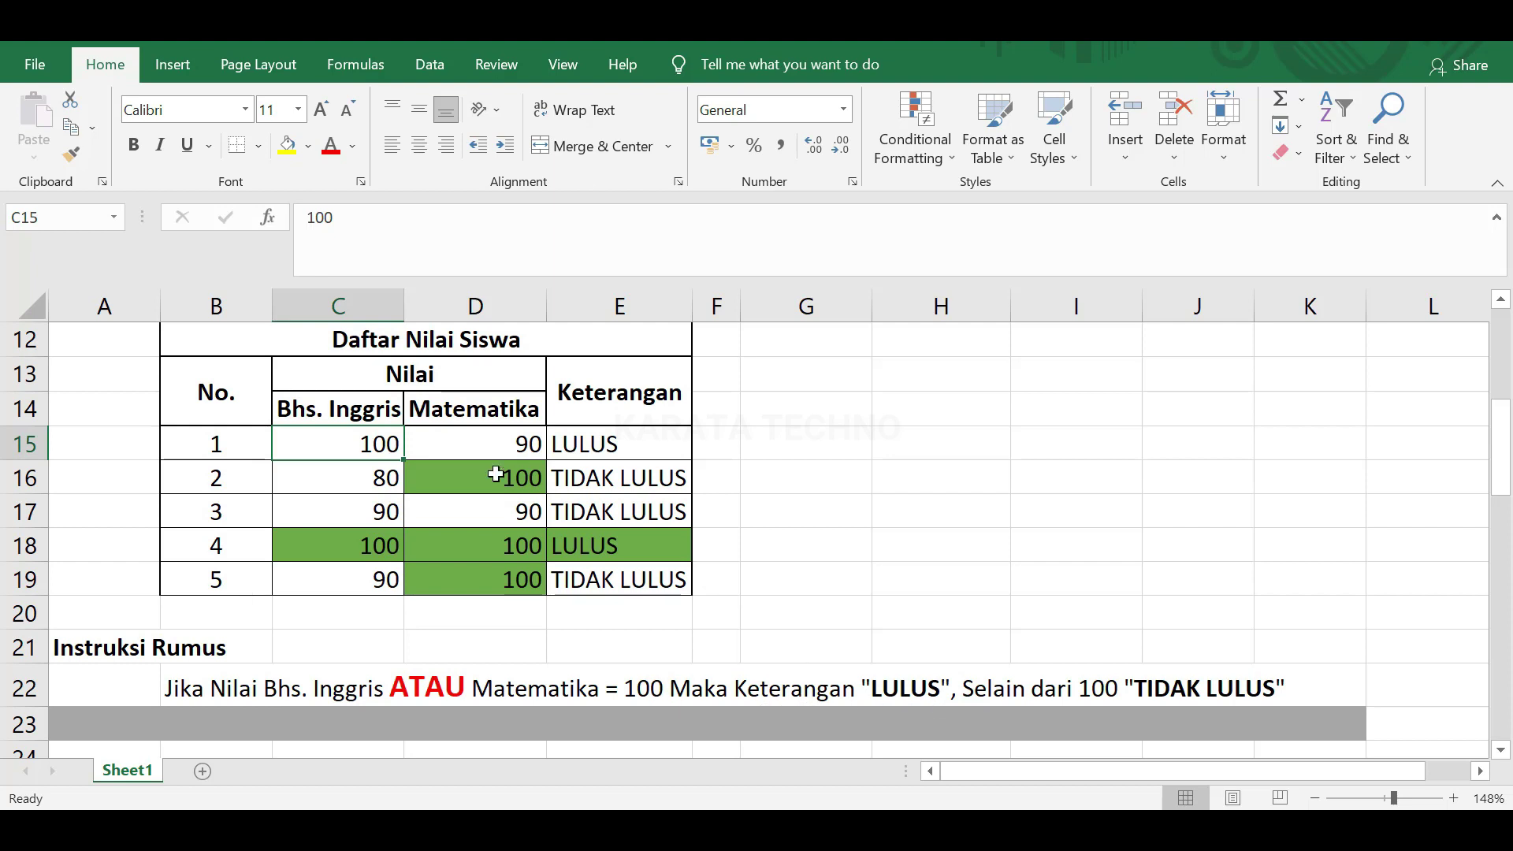
pyautogui.click(481, 444)
# Step: Test the E15 formula by setting student 1's Bhs. Inggris score to 70, and undo that change
pyautogui.click(352, 439)
pyautogui.write('70')
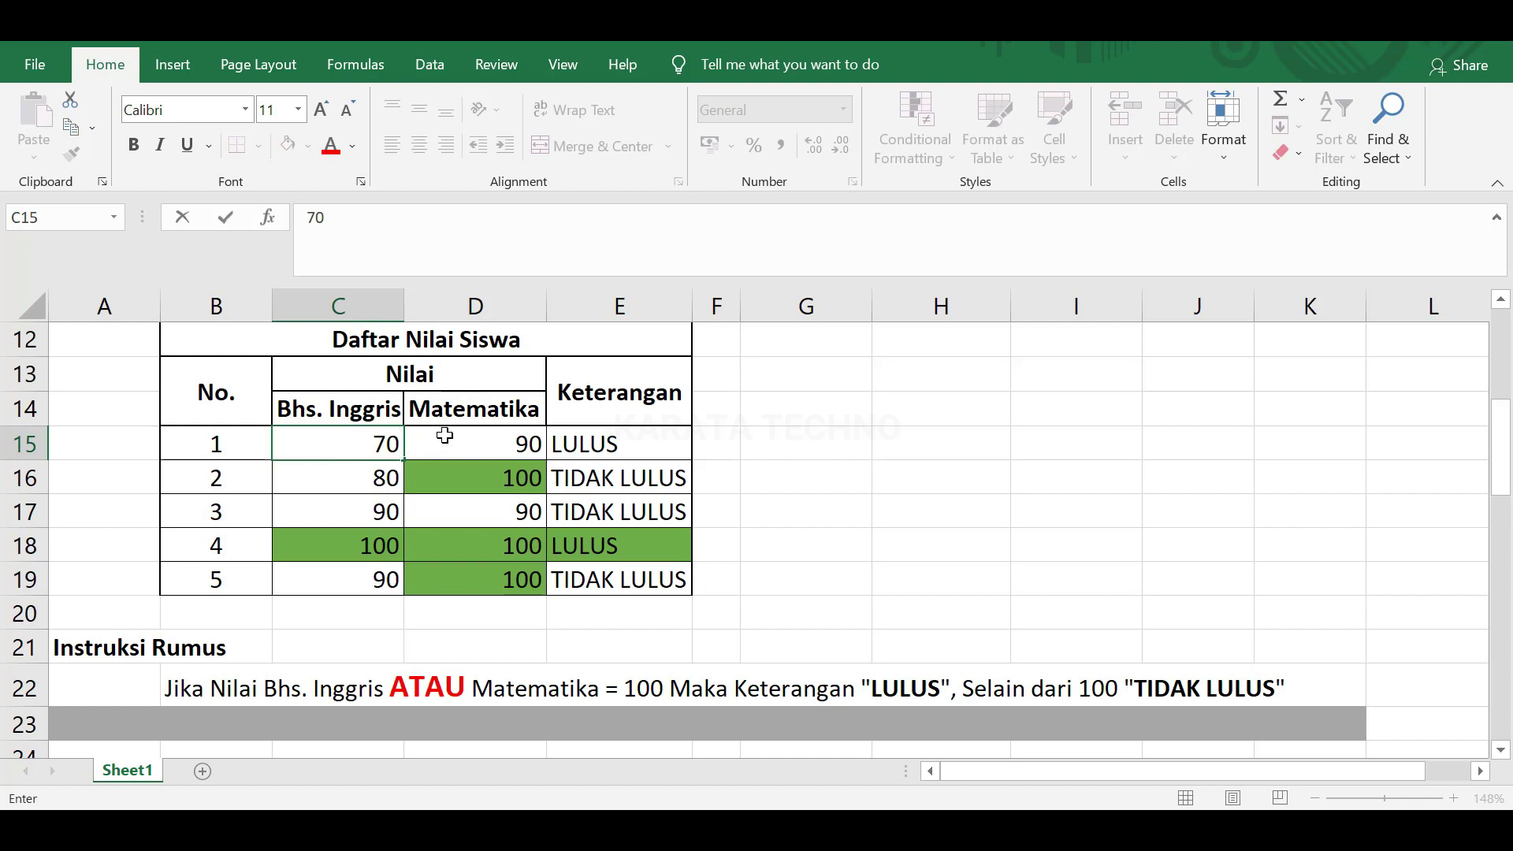
pyautogui.press('Return')
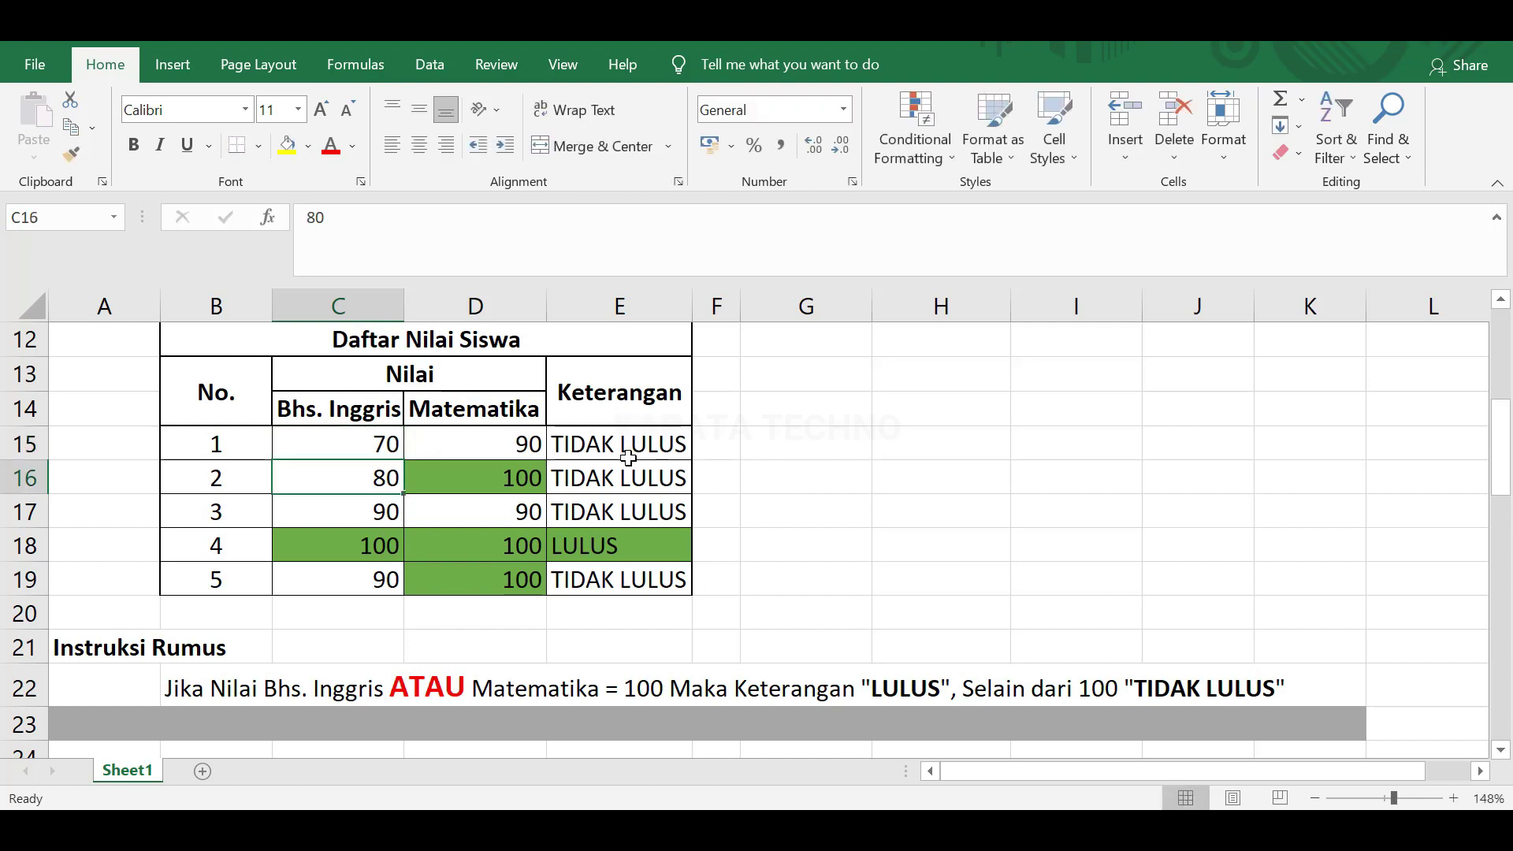
pyautogui.hotkey('ctrl', 'z')
pyautogui.click(453, 444)
pyautogui.click(379, 446)
pyautogui.click(572, 441)
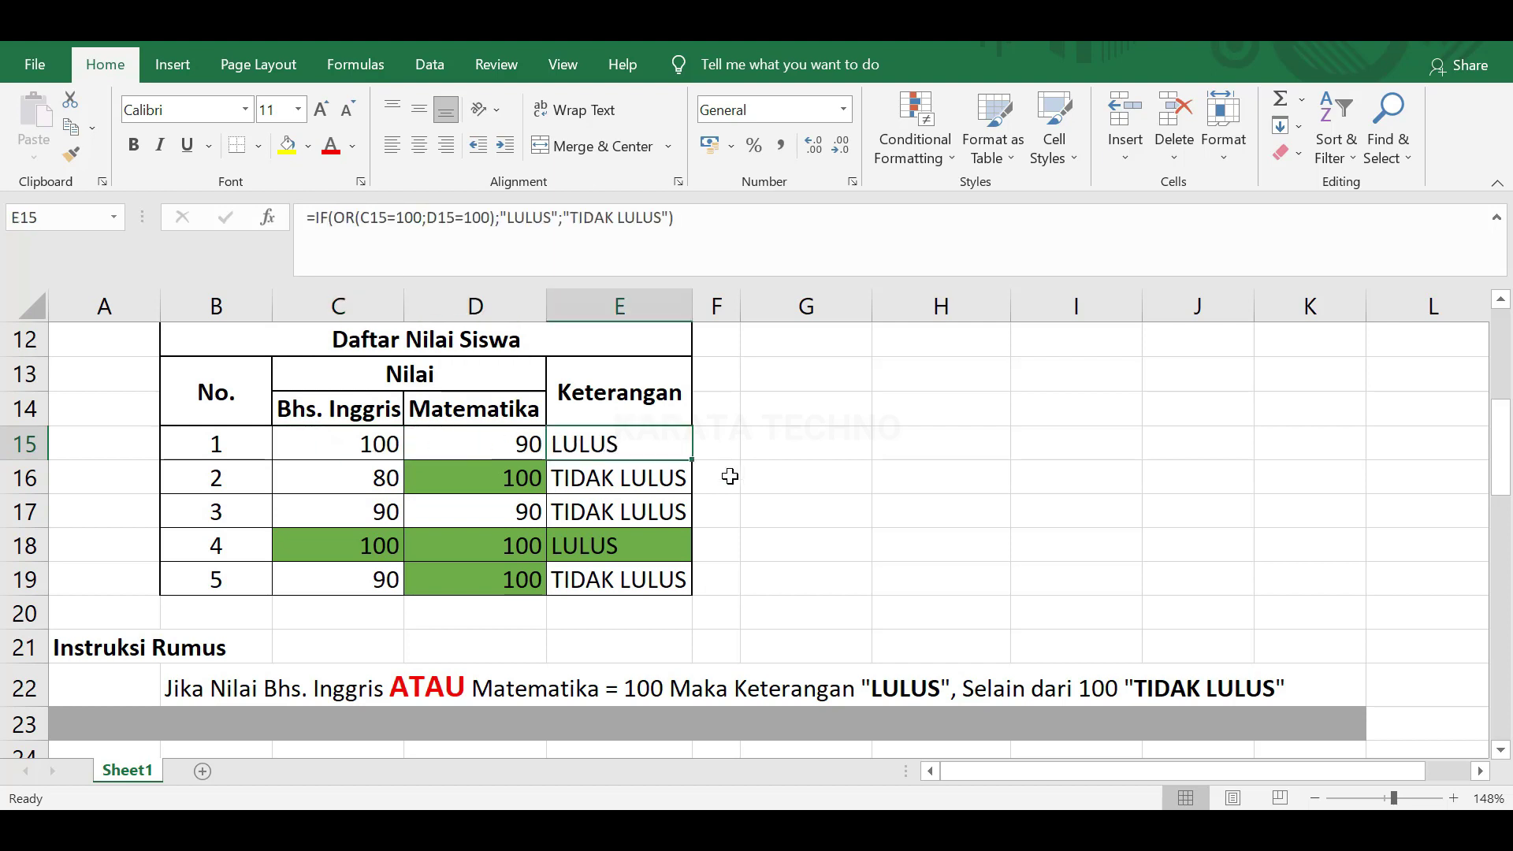
# Step: Compare E16 with student 2's scores, fill the OR formula from E15 down to E16, and recheck it
pyautogui.moveTo(696, 466)
pyautogui.mouseDown()
pyautogui.moveTo(691, 482)
pyautogui.moveTo(689, 465)
pyautogui.mouseUp()
pyautogui.click(625, 475)
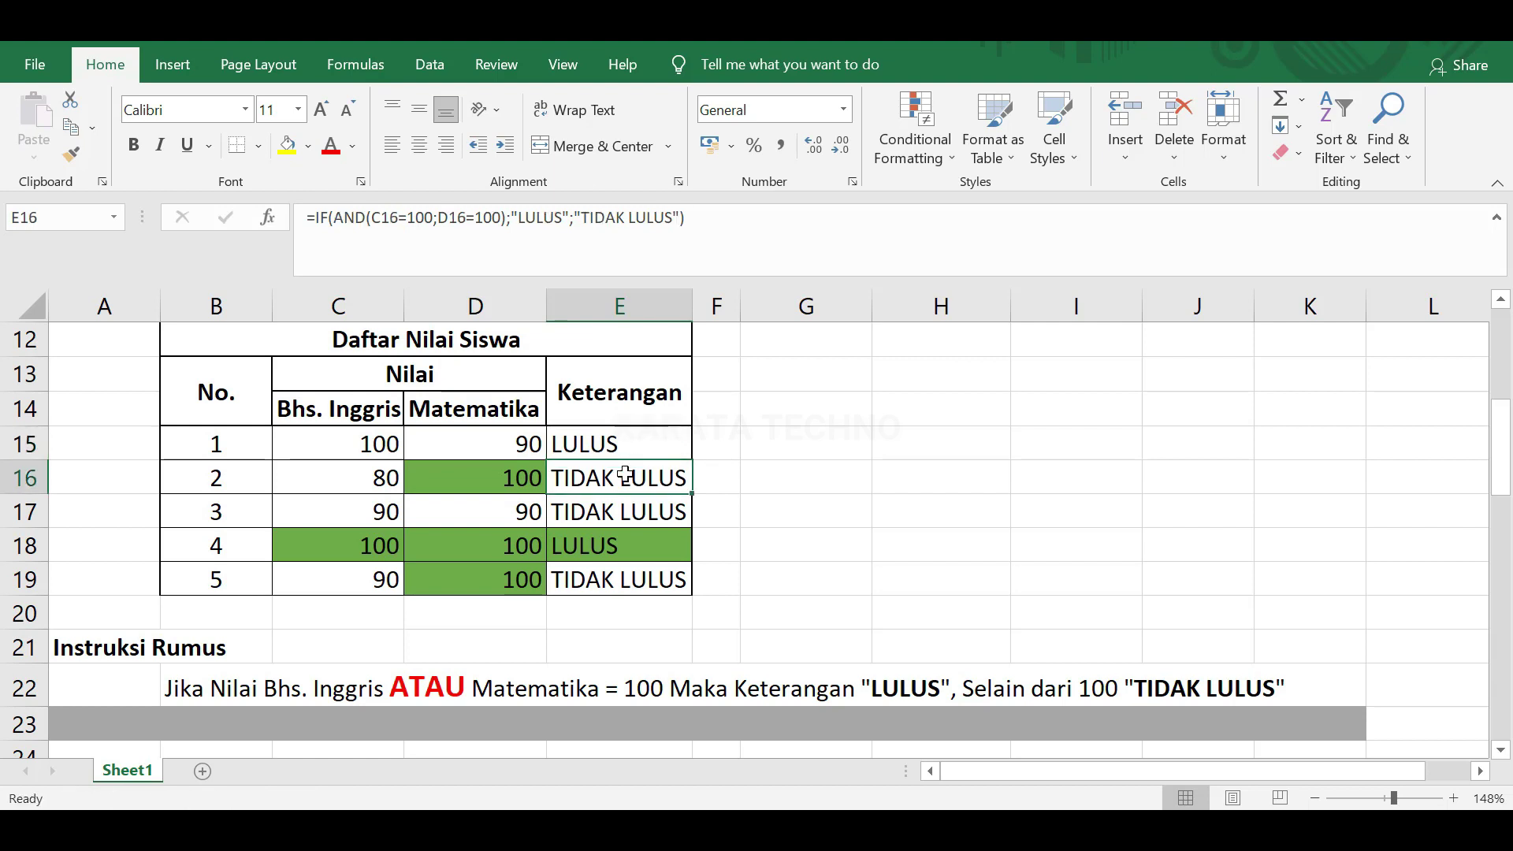
pyautogui.click(487, 475)
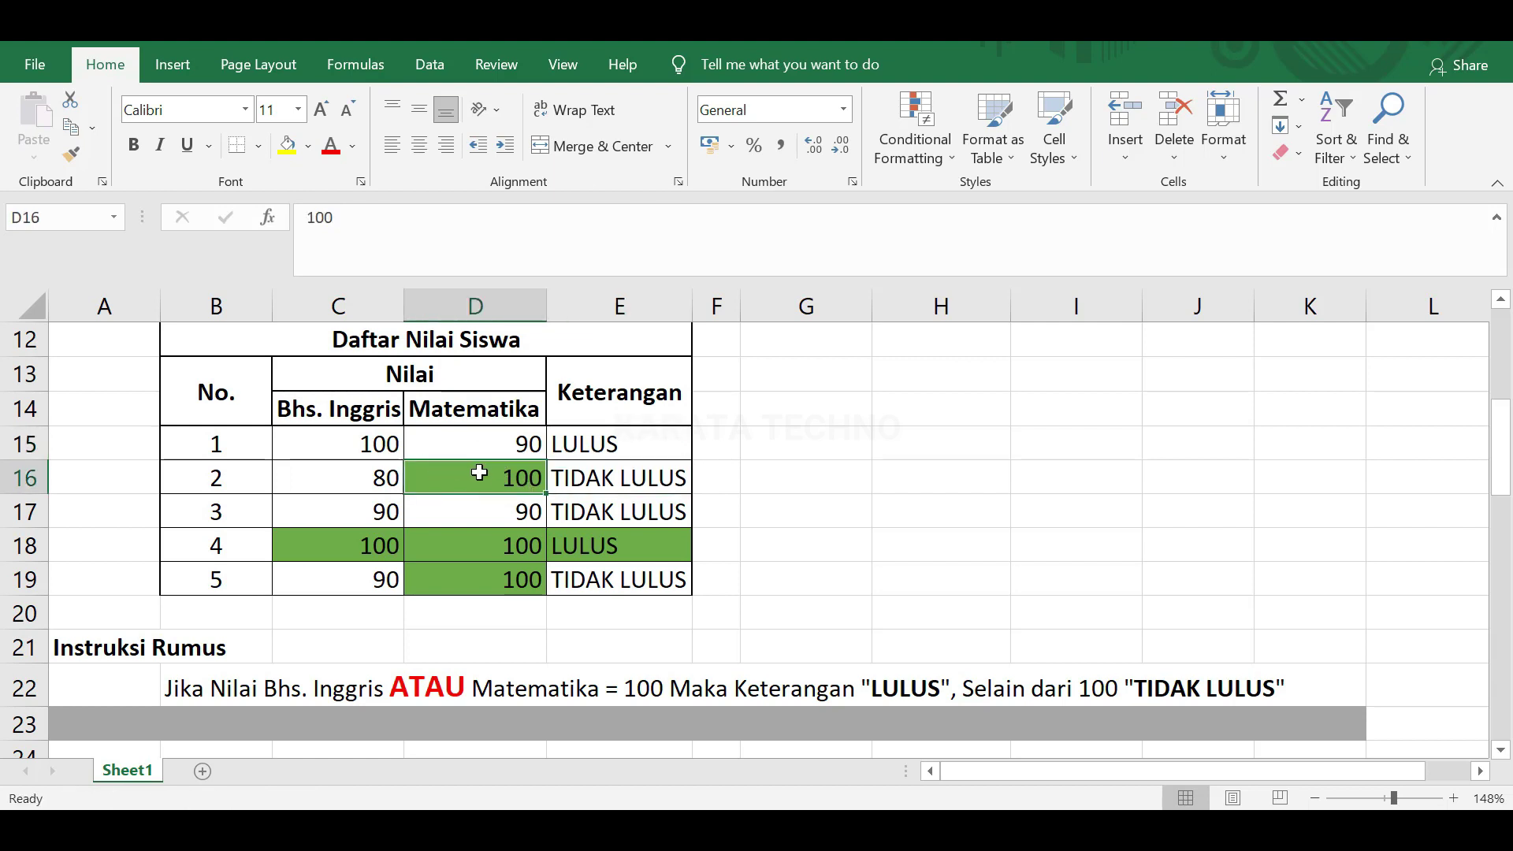
pyautogui.click(624, 480)
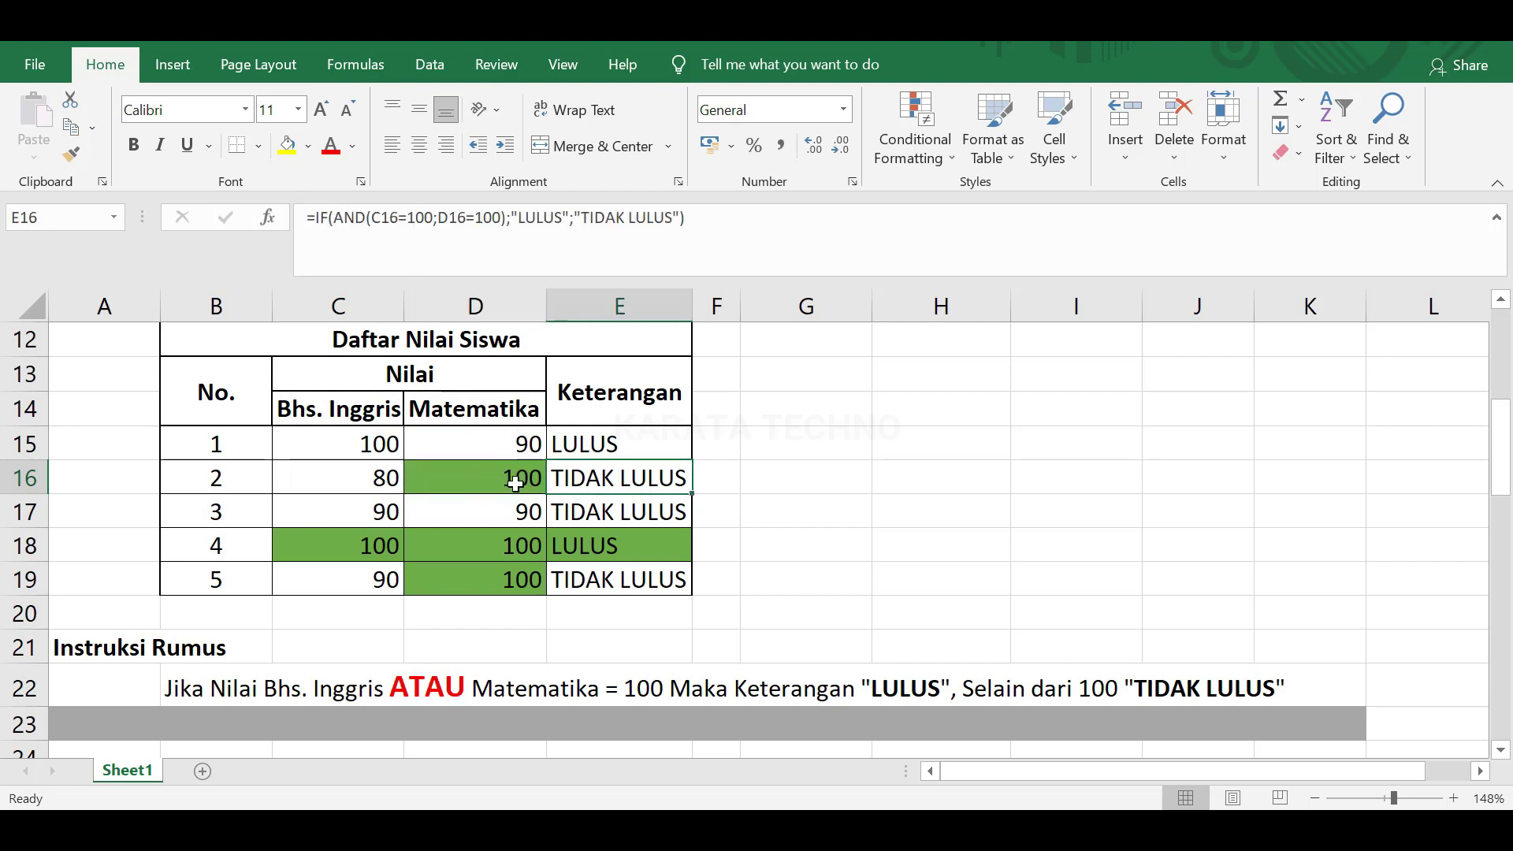
pyautogui.click(480, 479)
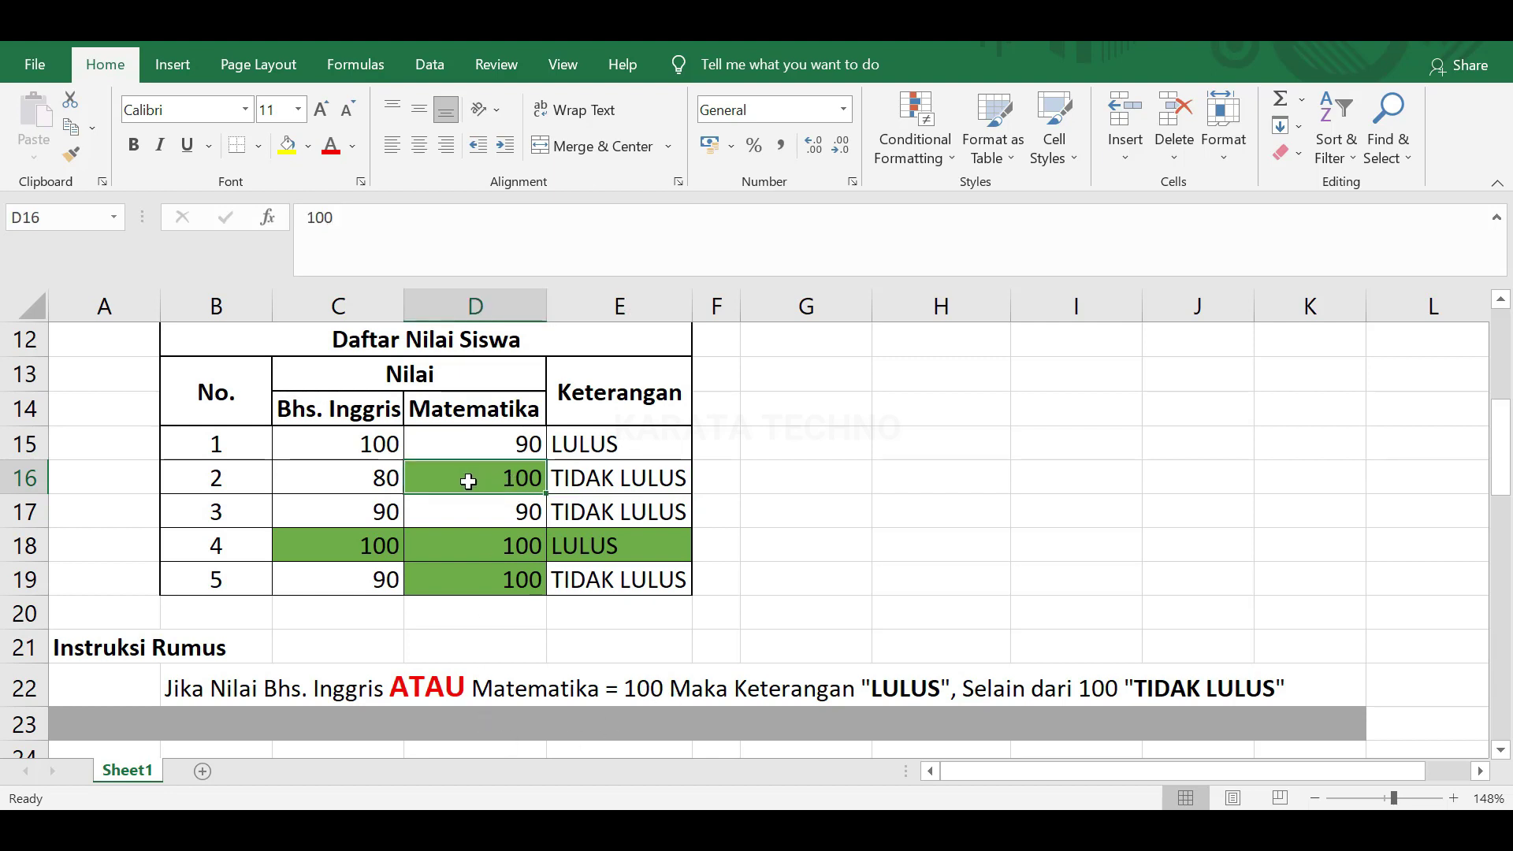
pyautogui.click(361, 479)
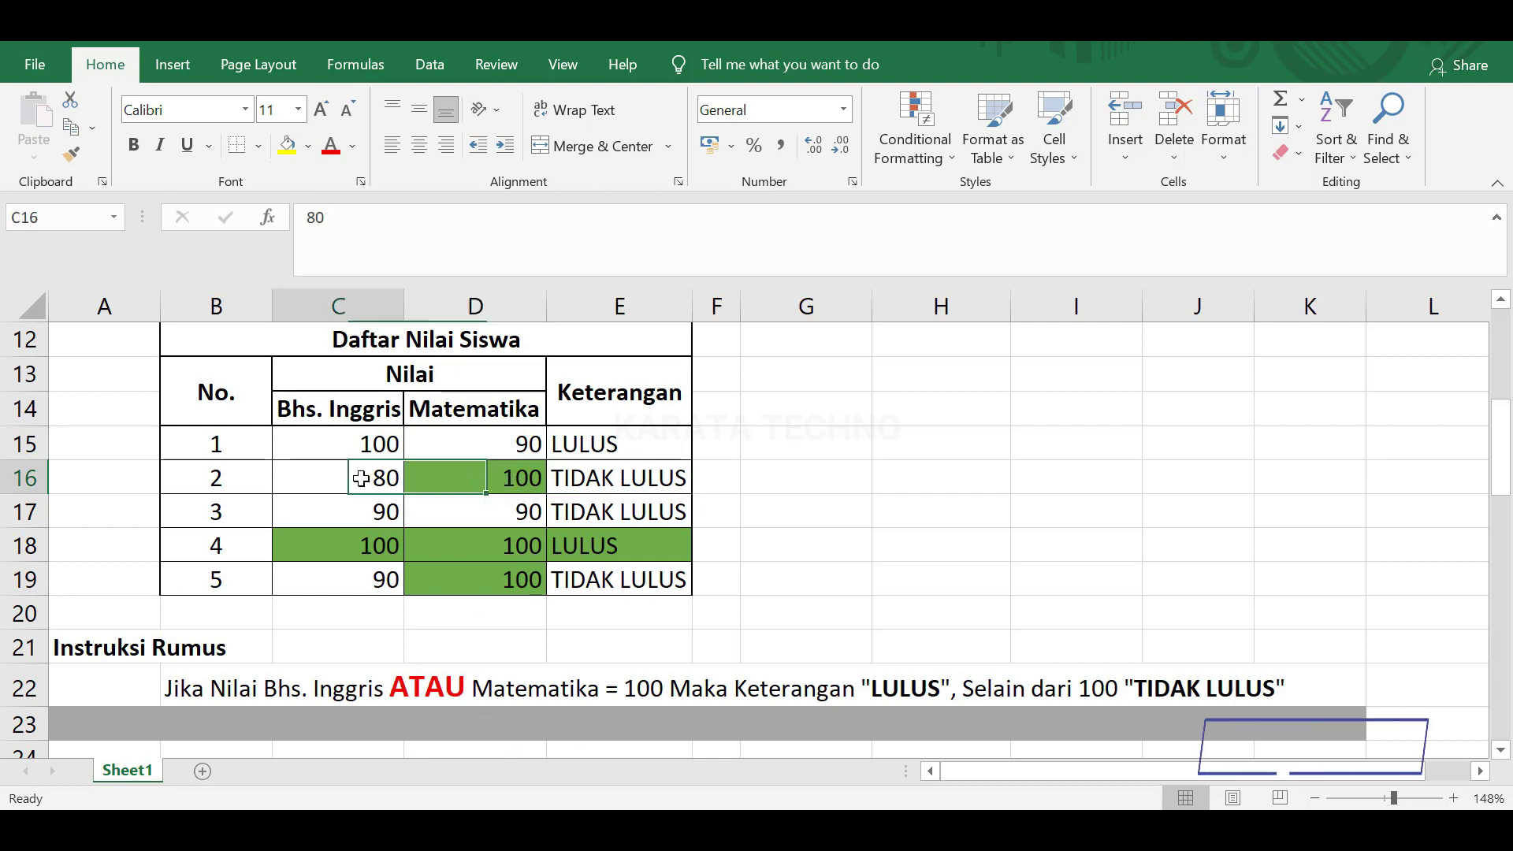
pyautogui.click(646, 482)
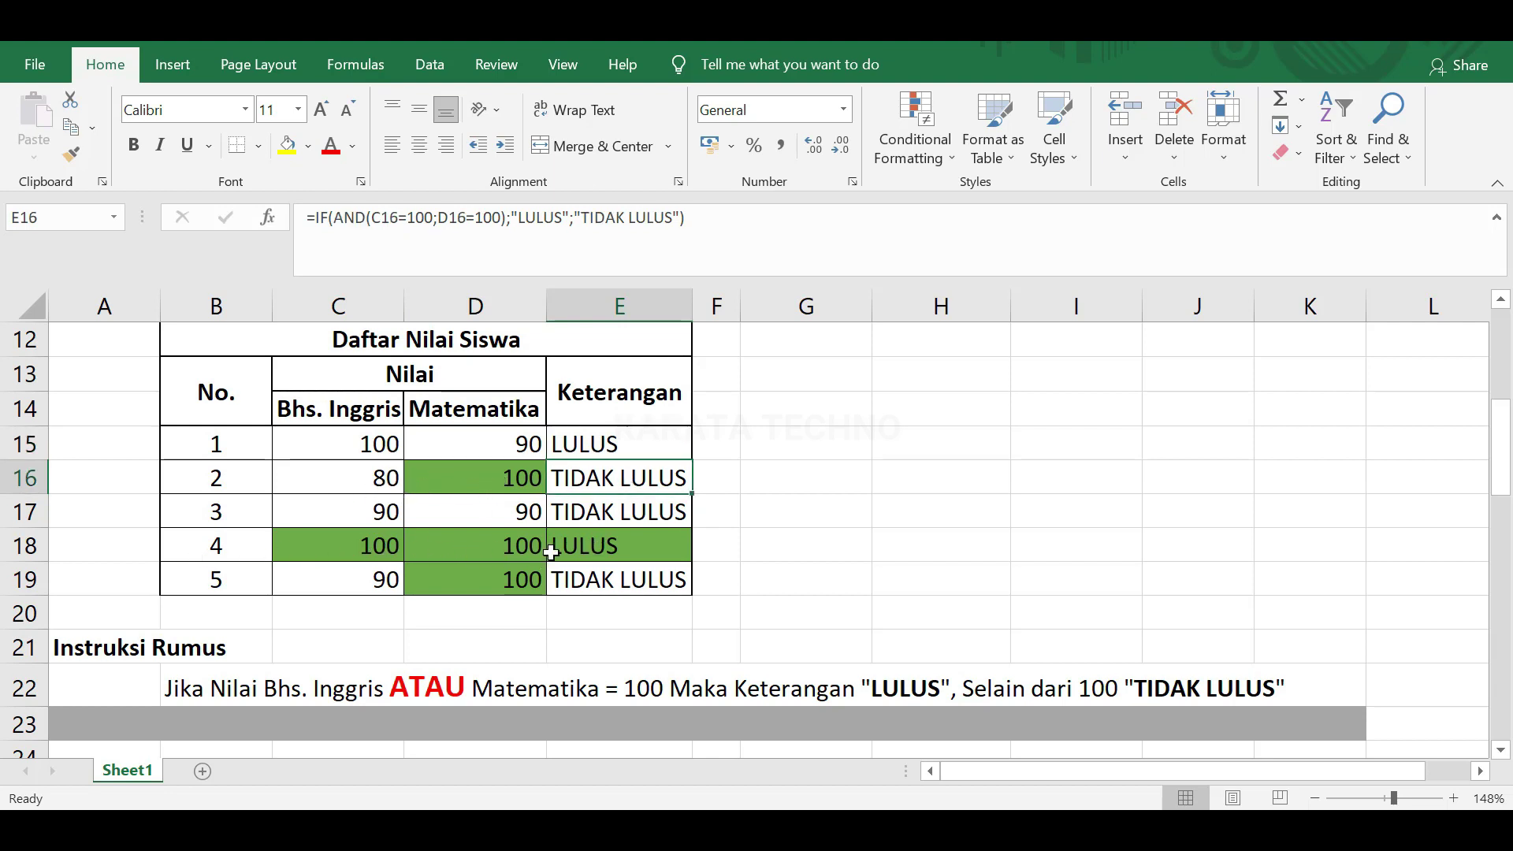
pyautogui.click(639, 430)
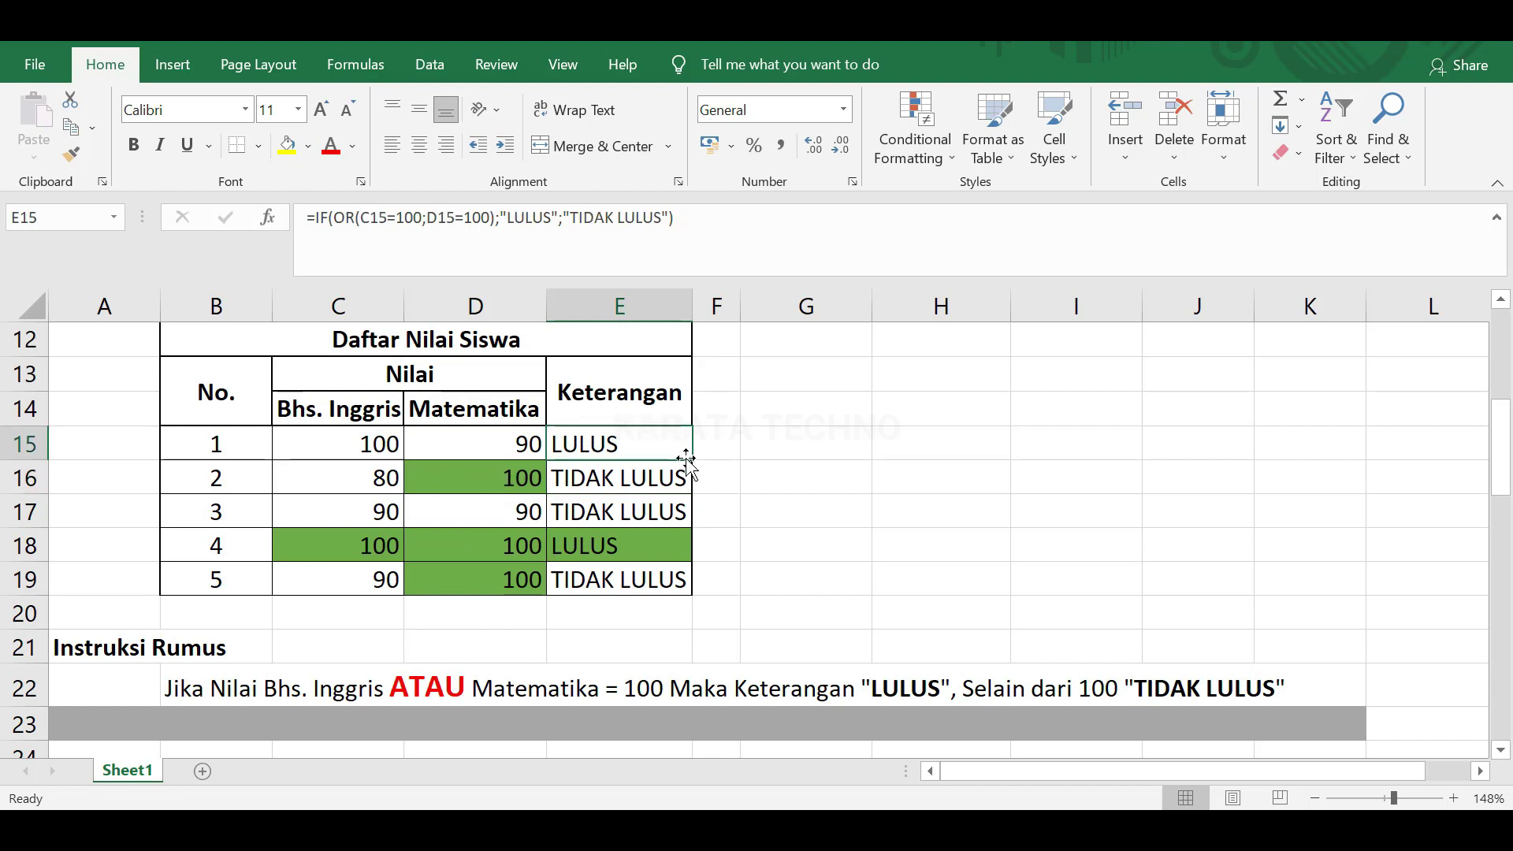
pyautogui.moveTo(692, 459); pyautogui.dragTo(687, 491)
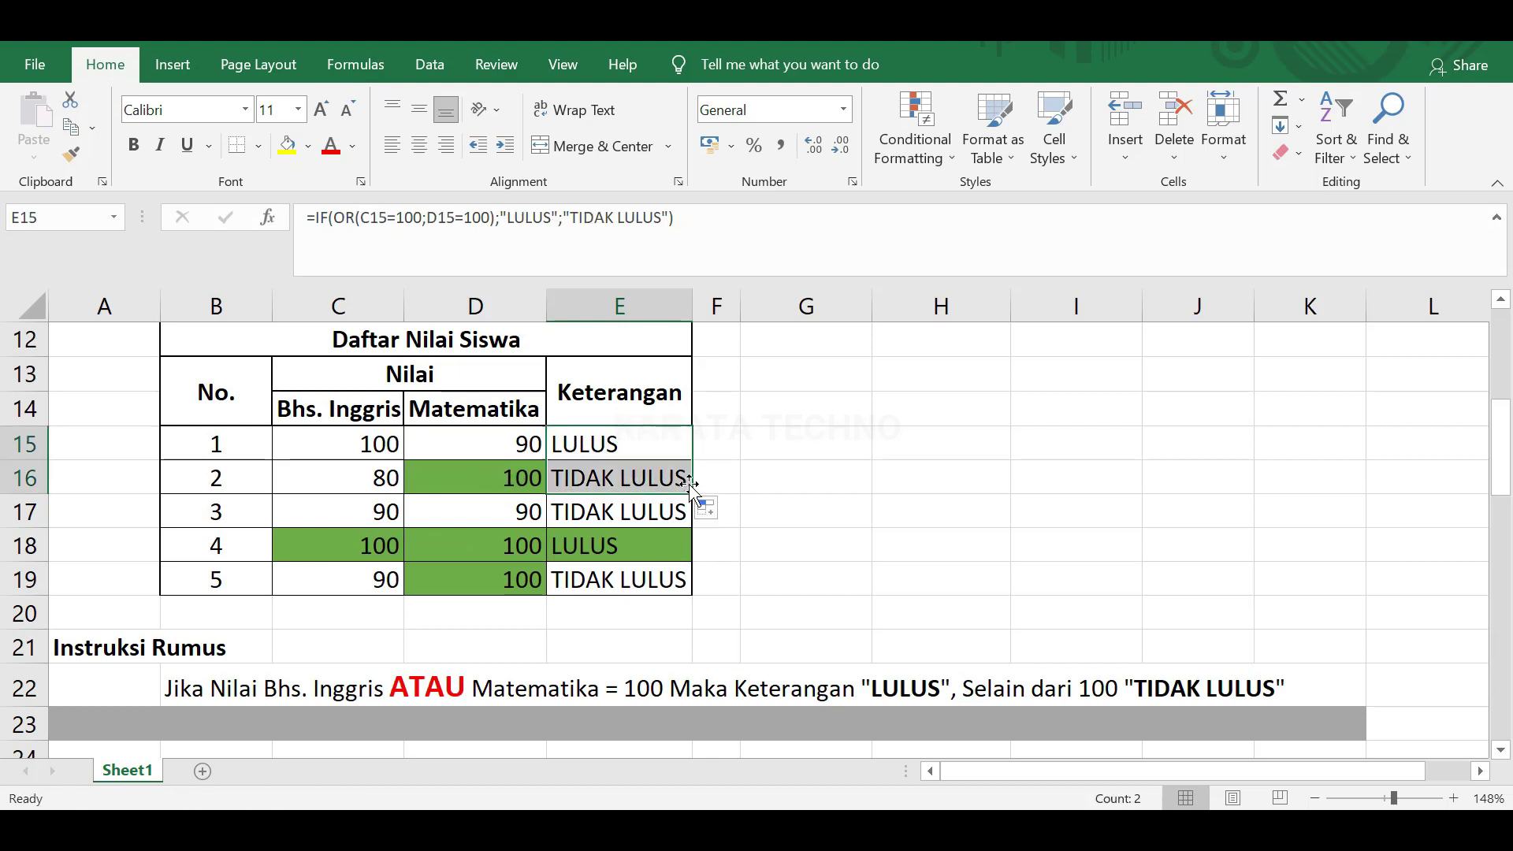
pyautogui.click(619, 480)
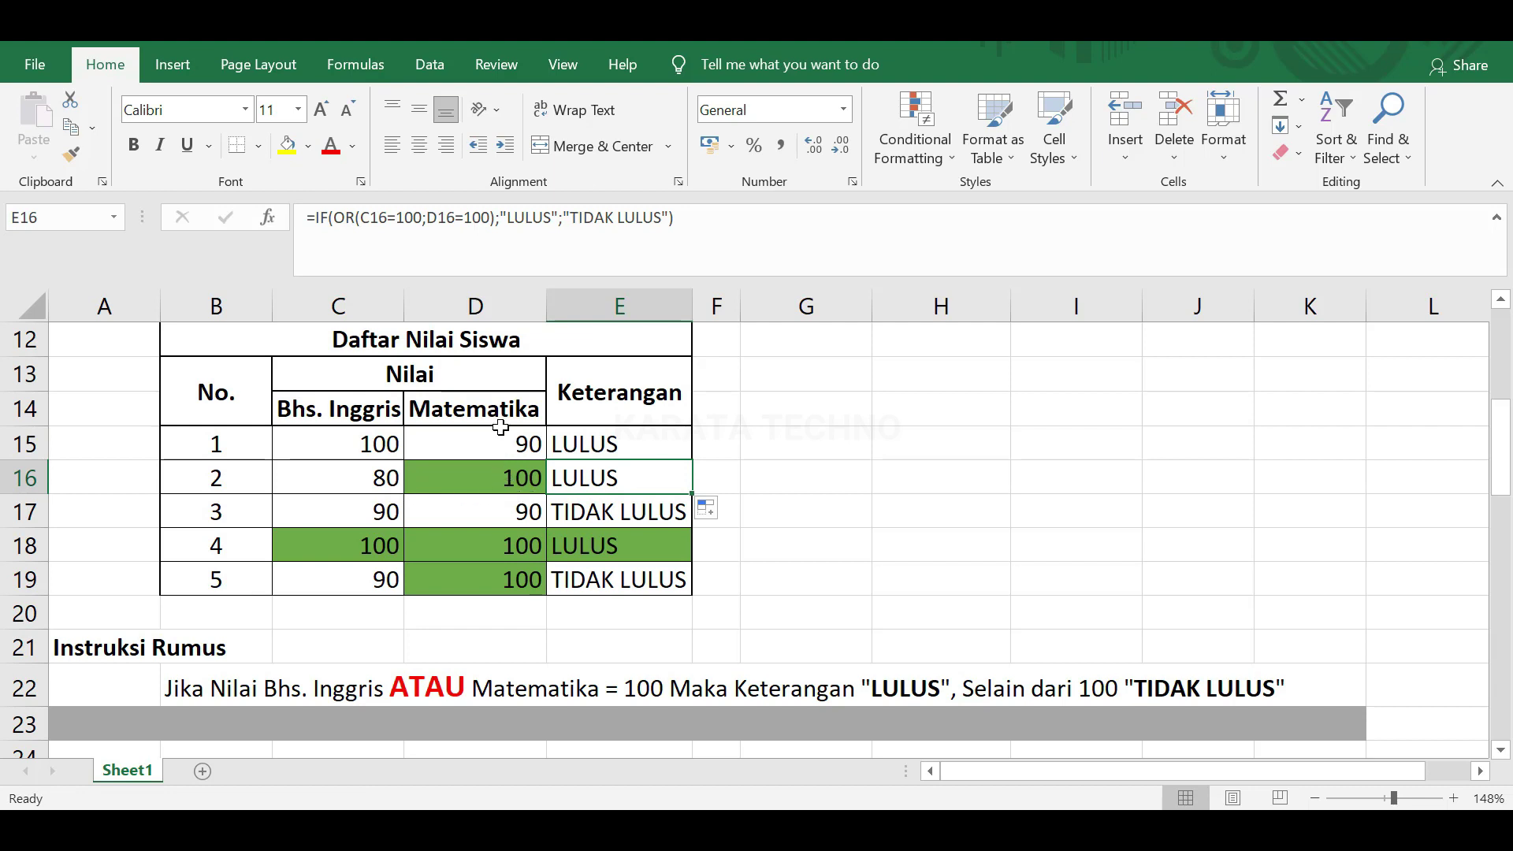
pyautogui.click(496, 486)
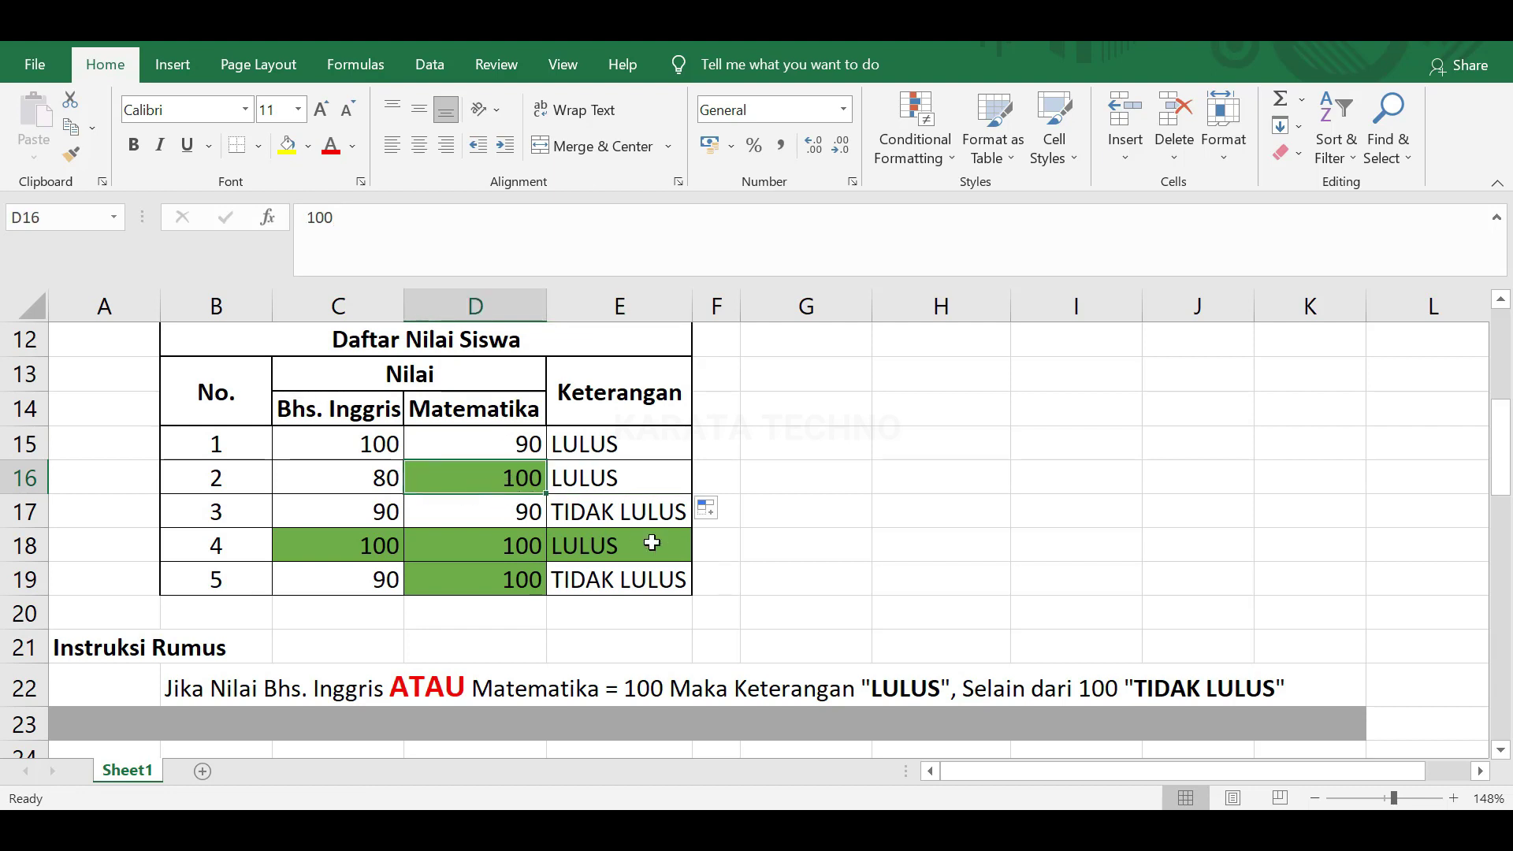
# Step: Fill the OR formula from E16 down to E17 for student 3
pyautogui.click(646, 480)
pyautogui.click(638, 513)
pyautogui.click(647, 482)
pyautogui.moveTo(692, 495); pyautogui.dragTo(689, 518)
pyautogui.click(625, 513)
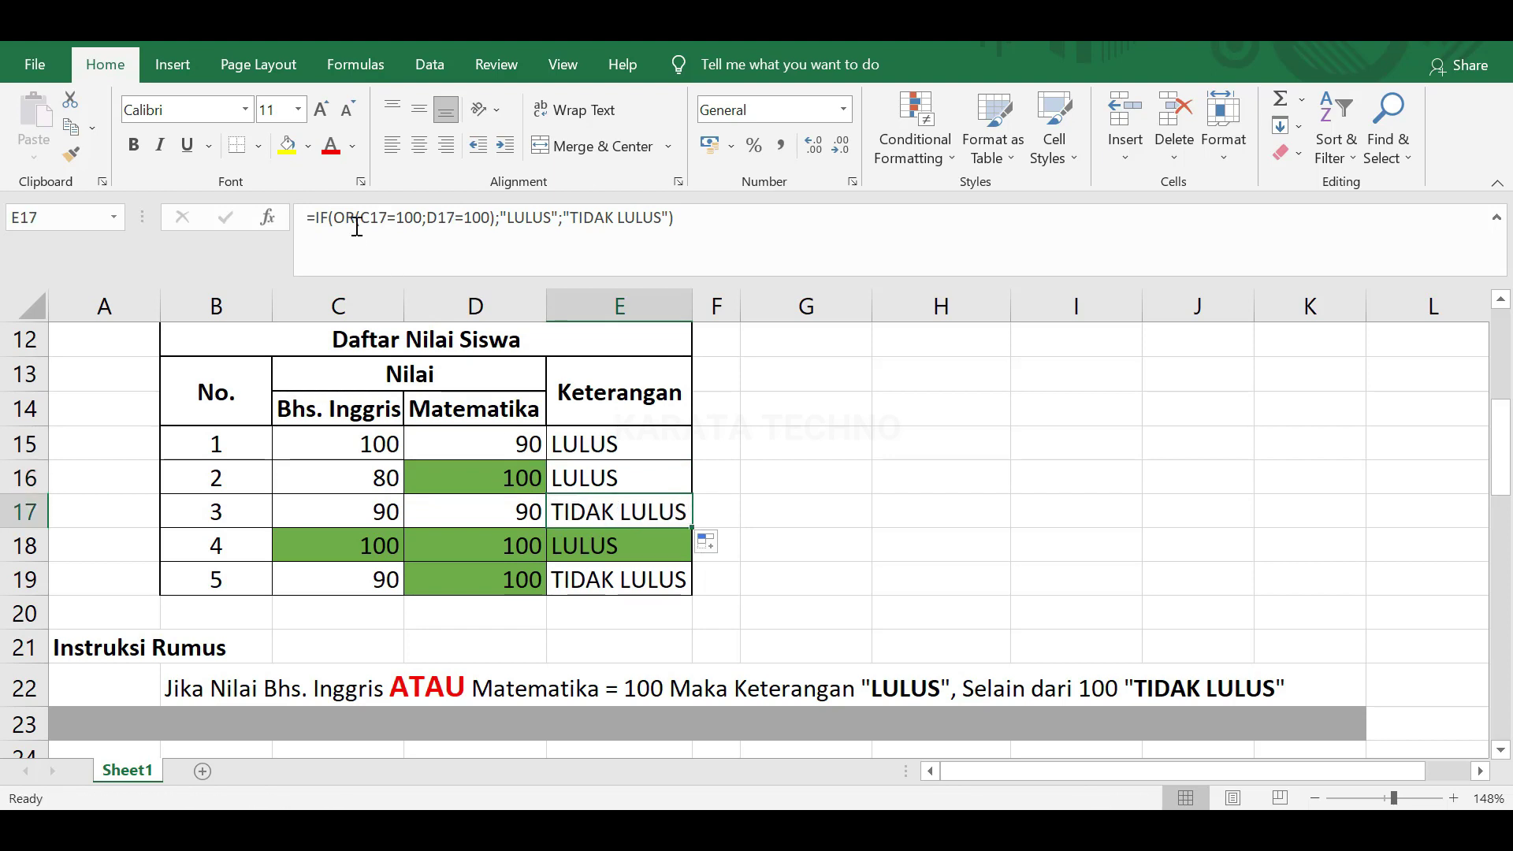
# Step: Examine student 3's Bhs. Inggris and Matematika scores in C17:D17 against the Keterangan in E17
pyautogui.click(481, 514)
pyautogui.click(371, 513)
pyautogui.click(417, 512)
pyautogui.click(377, 511)
pyautogui.click(455, 517)
pyautogui.click(318, 513)
pyautogui.click(456, 516)
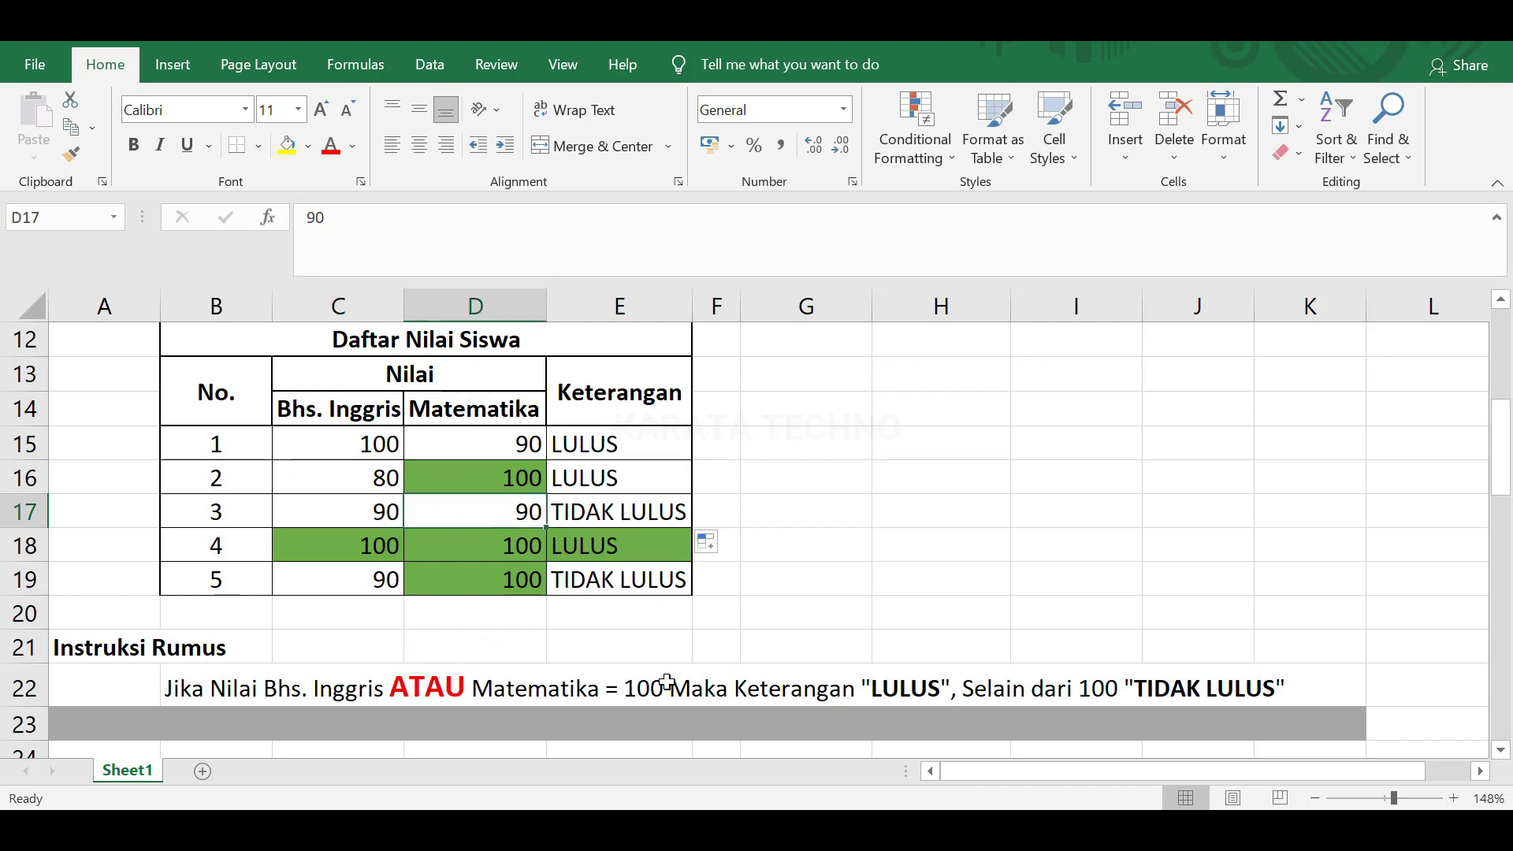
pyautogui.click(361, 477)
pyautogui.click(392, 512)
pyautogui.click(484, 516)
pyautogui.click(364, 514)
pyautogui.click(447, 511)
pyautogui.click(378, 512)
pyautogui.click(428, 513)
pyautogui.moveTo(368, 513); pyautogui.dragTo(496, 513)
pyautogui.click(619, 511)
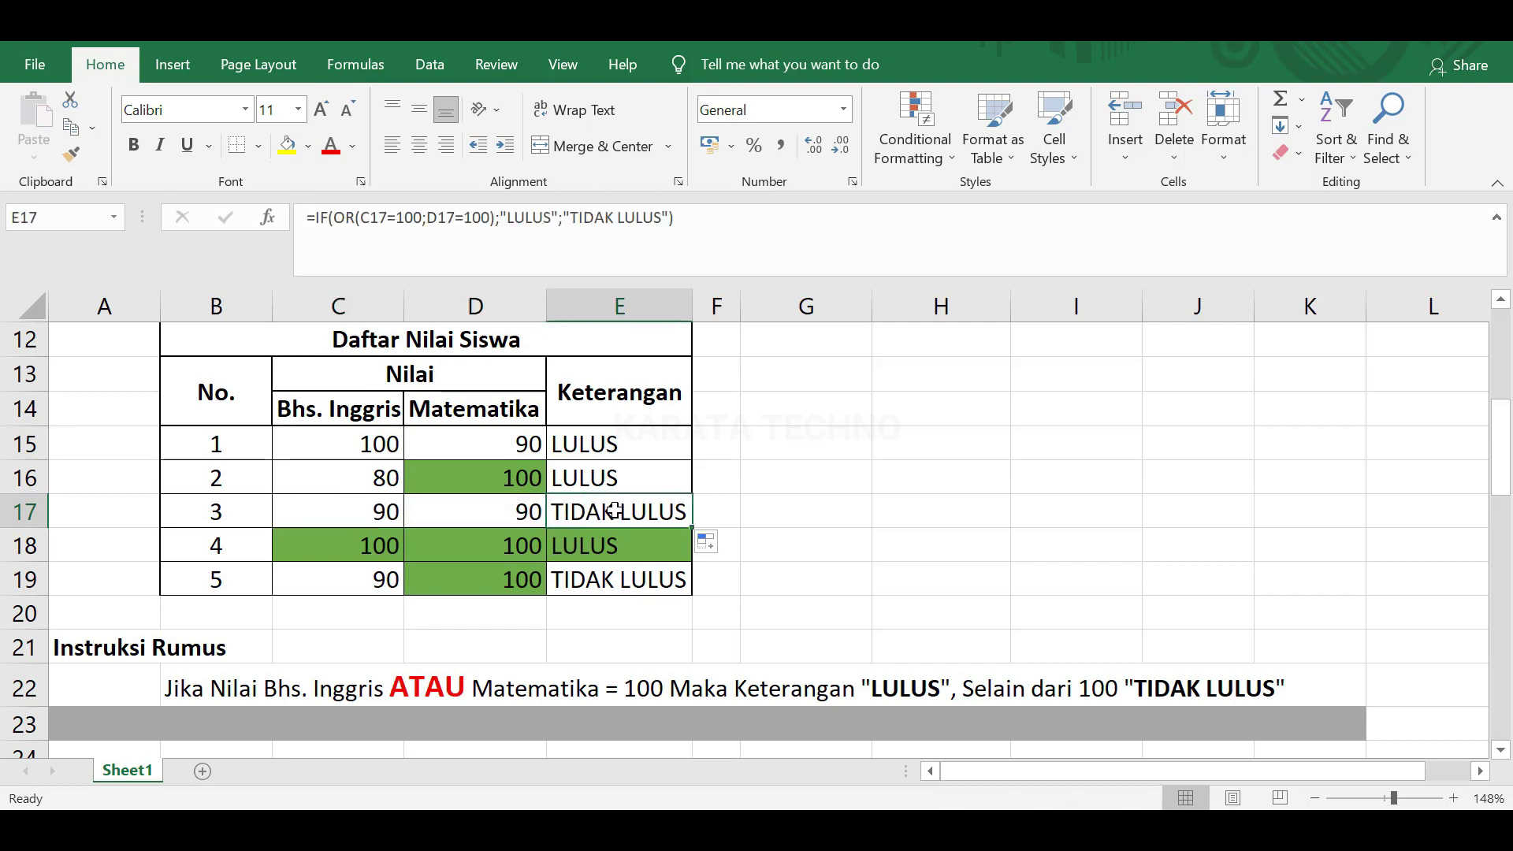
# Step: Fill the OR formula from E17 down to E18, and copy D18's green cell formatting onto E18
pyautogui.moveTo(691, 544); pyautogui.dragTo(689, 562)
pyautogui.click(591, 546)
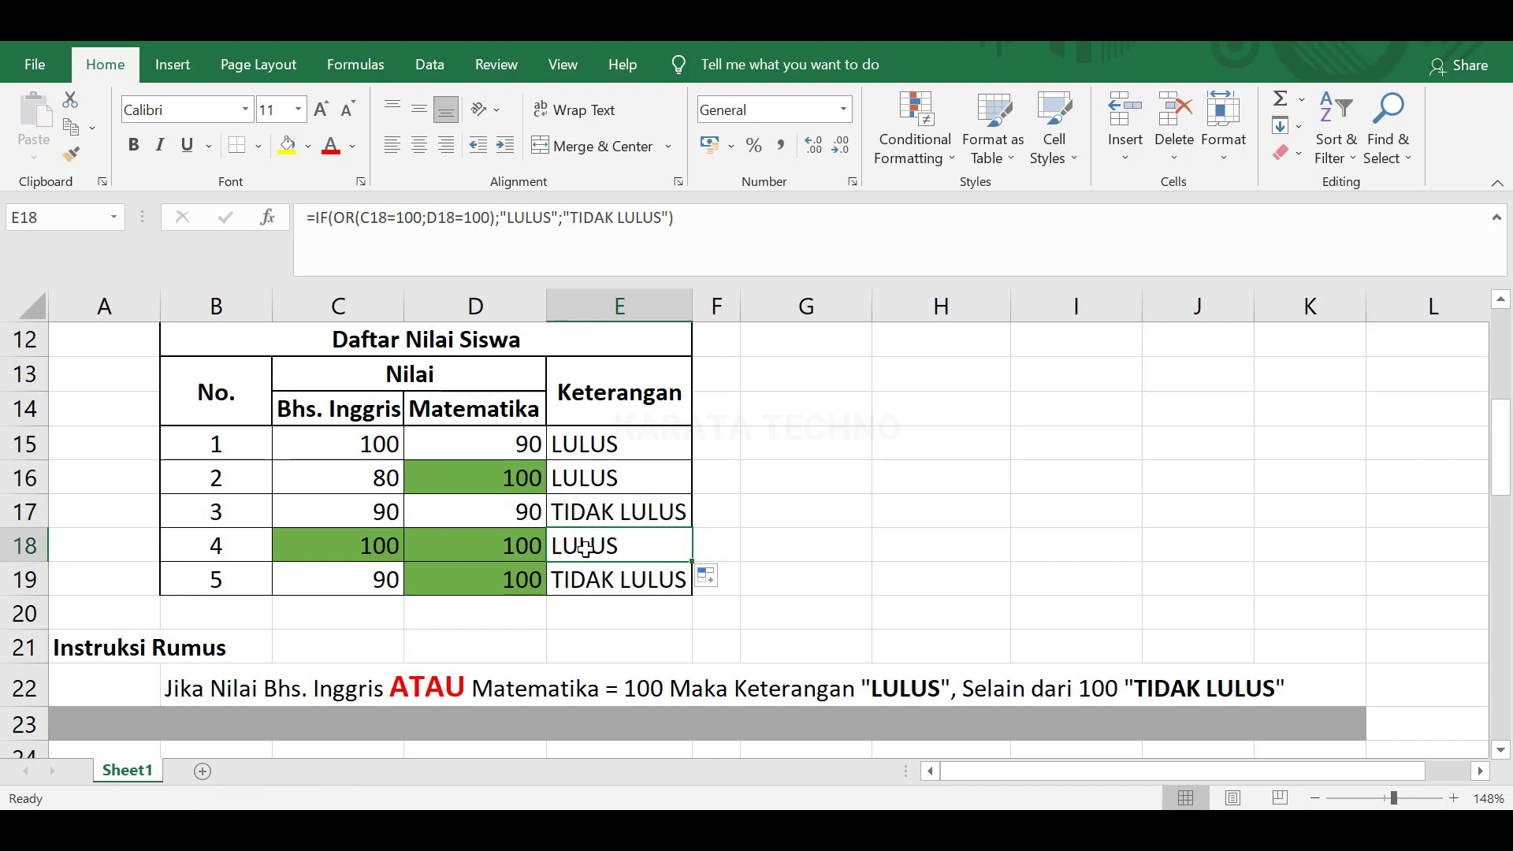
pyautogui.click(512, 550)
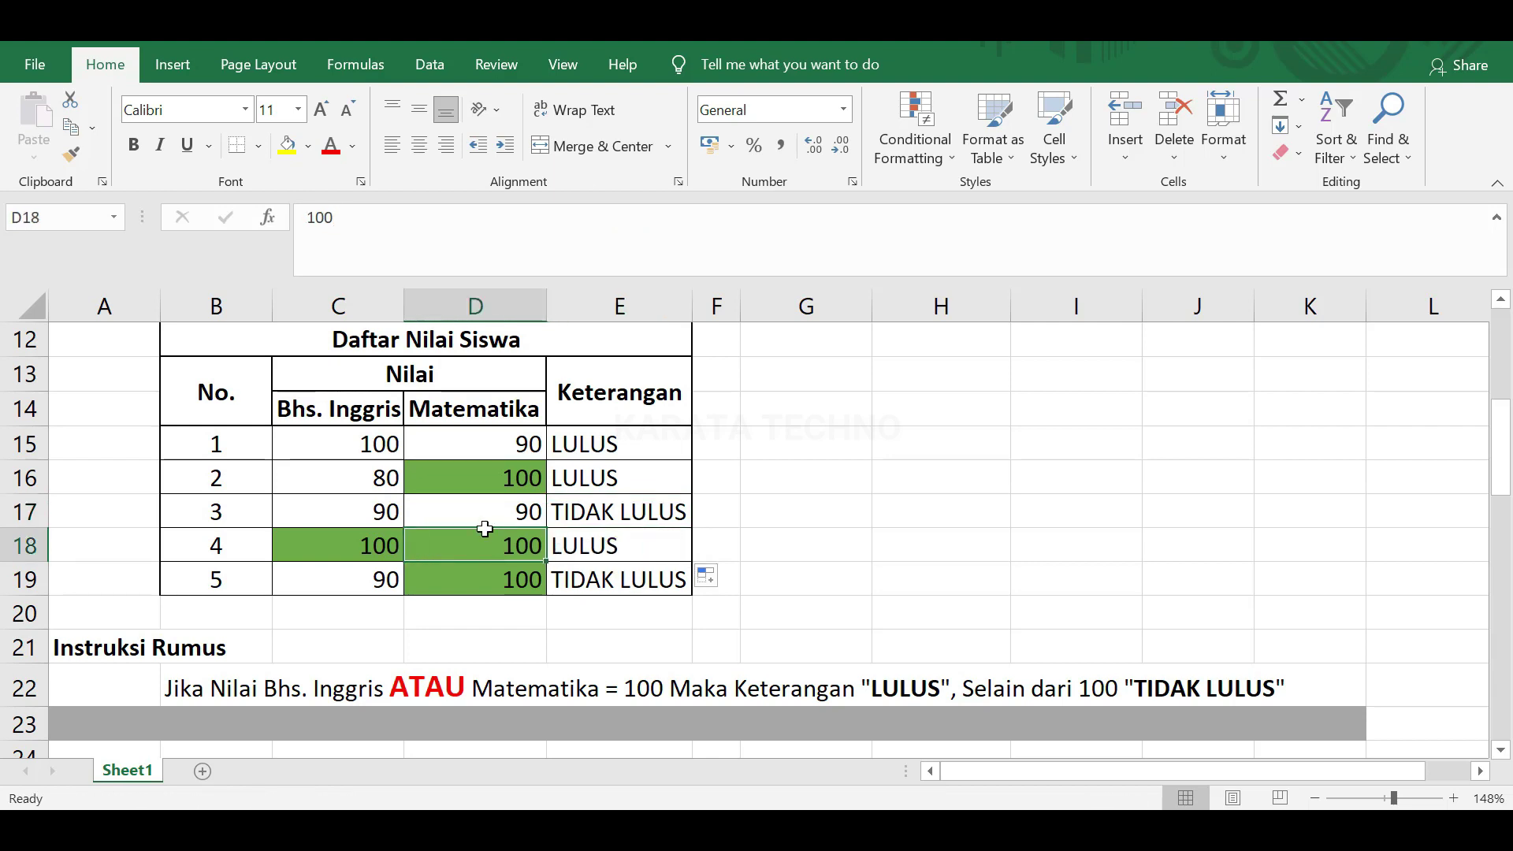
pyautogui.click(69, 153)
pyautogui.click(591, 546)
pyautogui.click(756, 545)
pyautogui.click(549, 549)
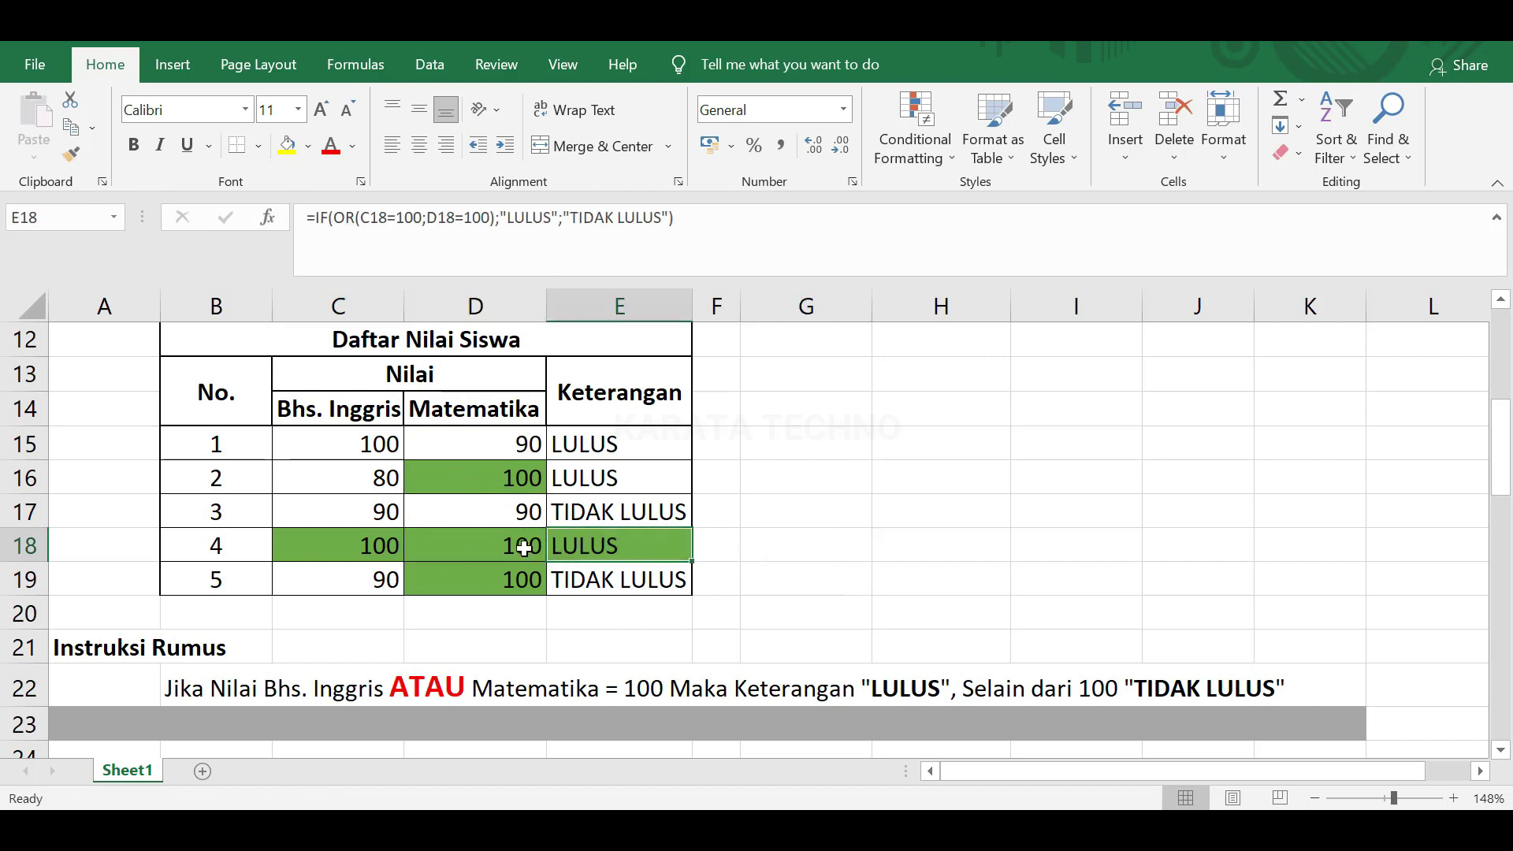
# Step: Check the scores of students 4 and 5 in C18:D19 against their Keterangan formulas in E18 and E19
pyautogui.click(363, 542)
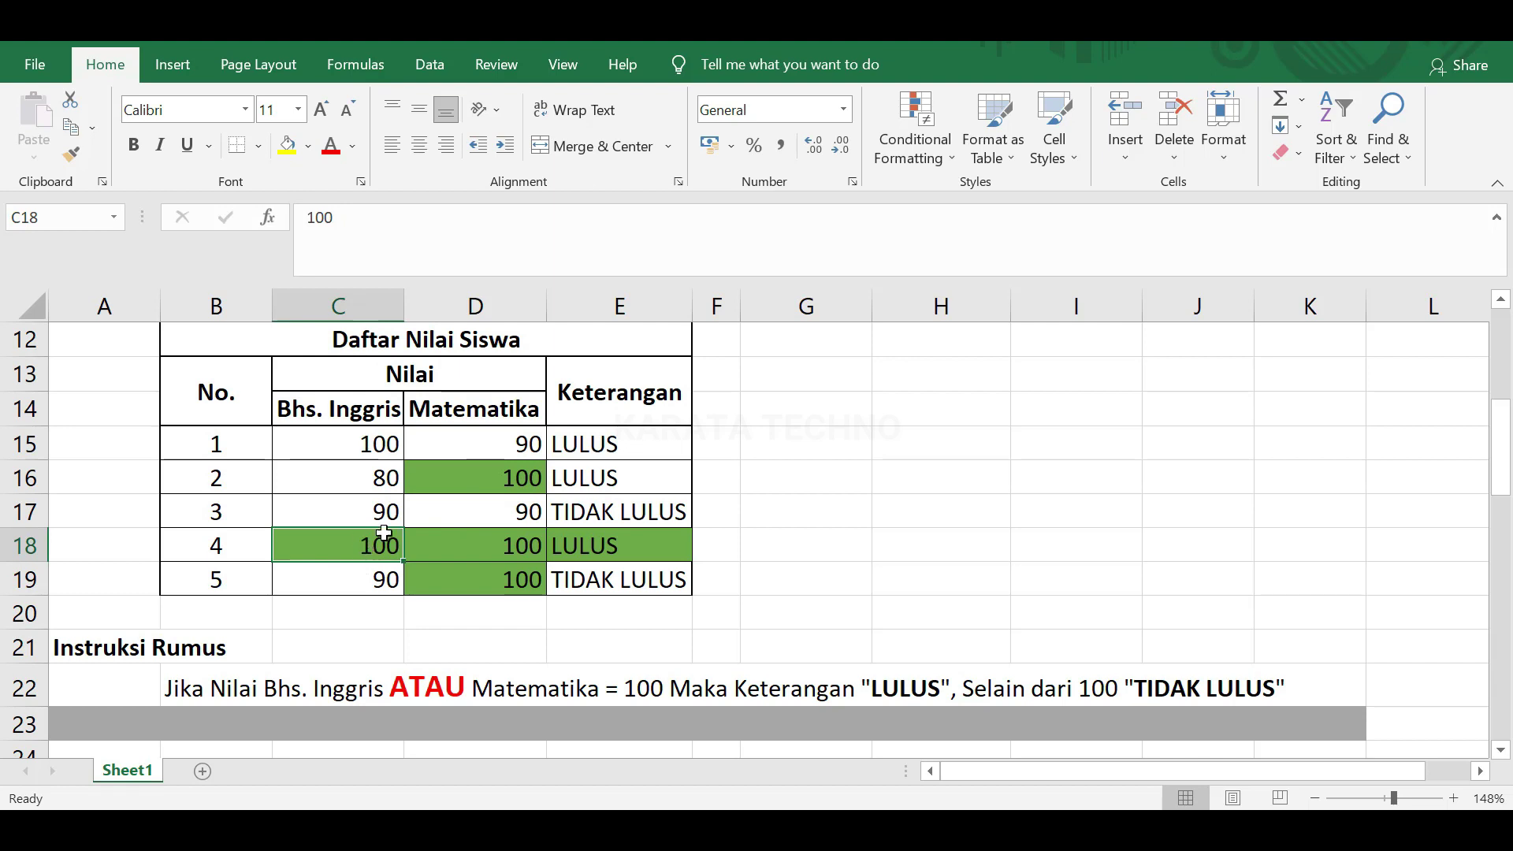
pyautogui.click(492, 553)
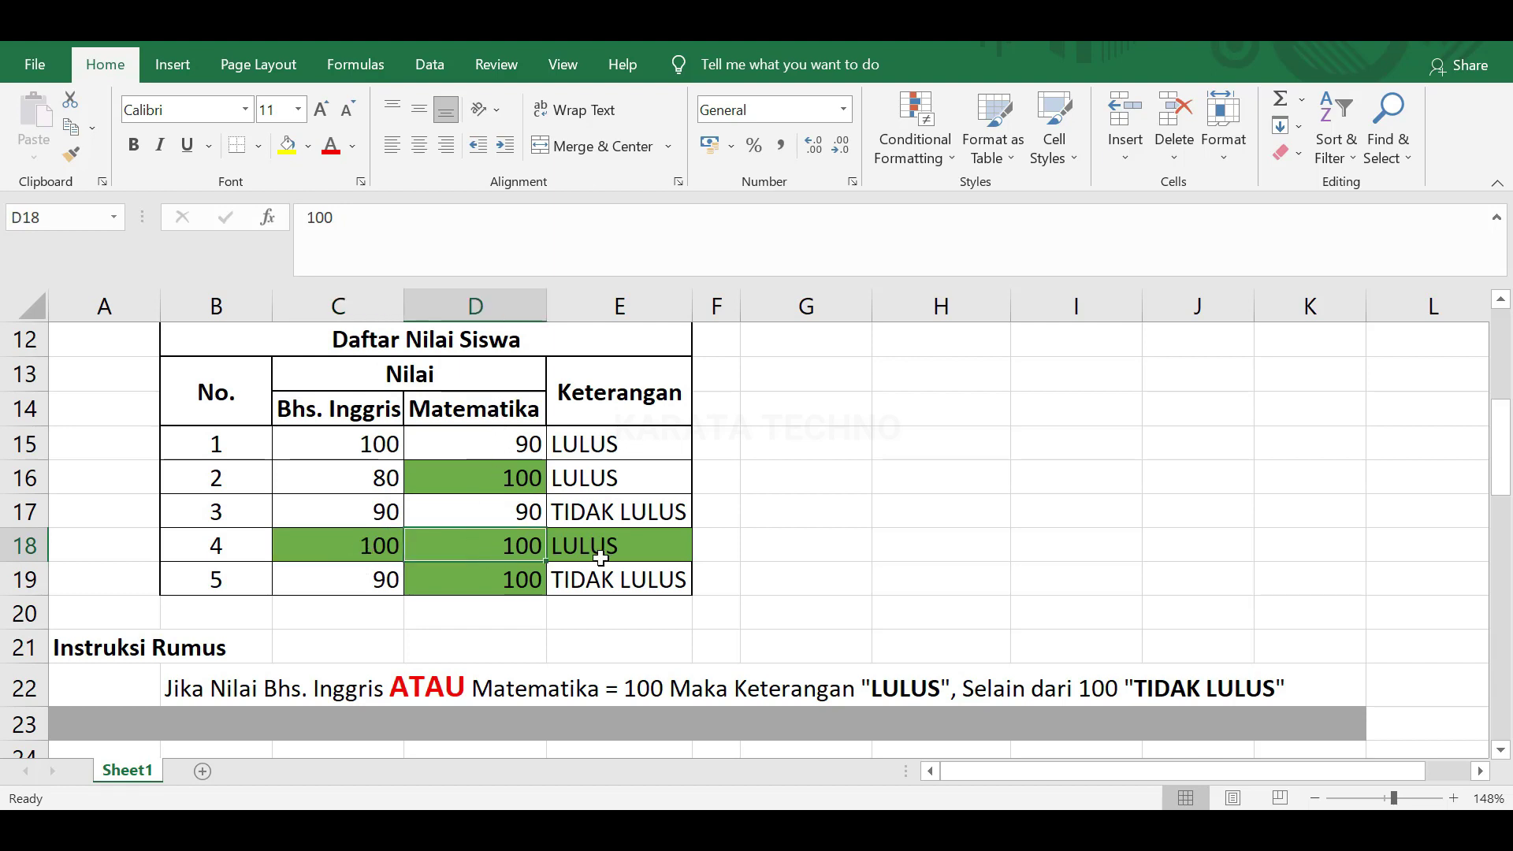
pyautogui.moveTo(463, 546); pyautogui.dragTo(371, 551)
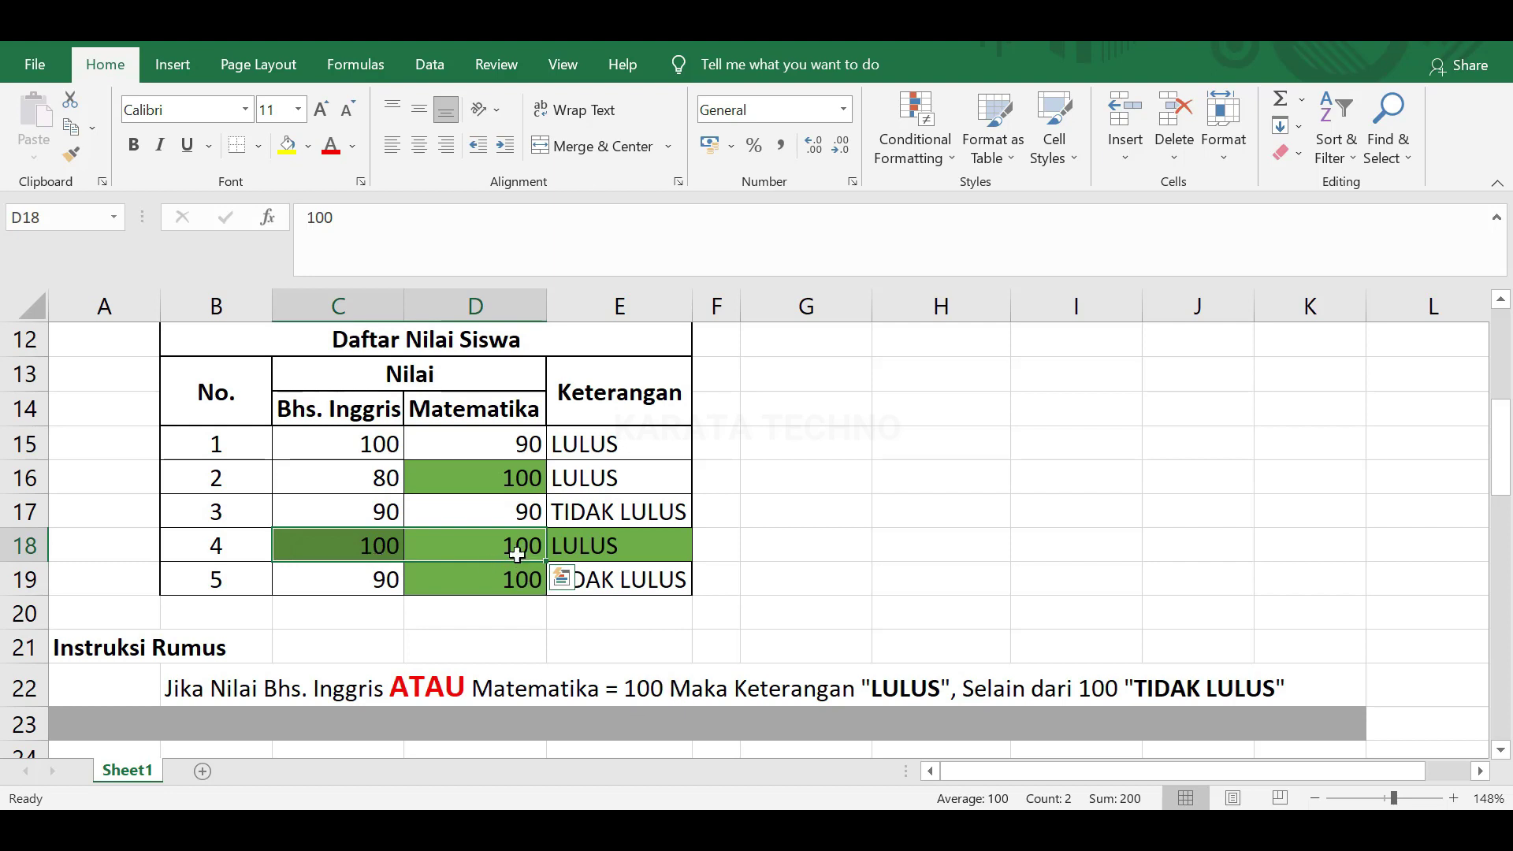
pyautogui.moveTo(392, 542); pyautogui.dragTo(429, 550)
pyautogui.click(601, 551)
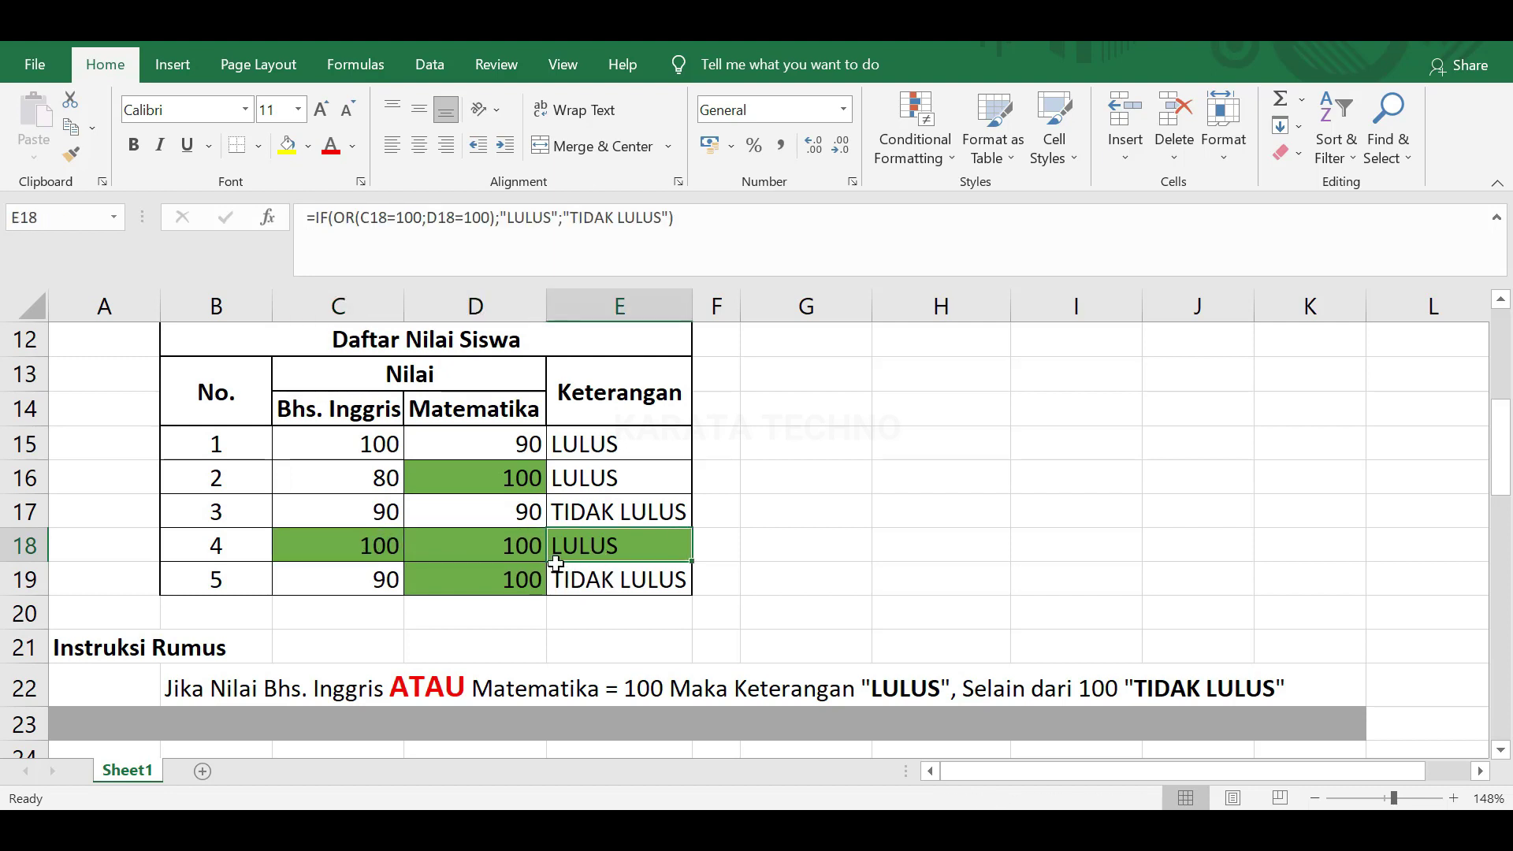
pyautogui.moveTo(694, 560); pyautogui.dragTo(695, 560)
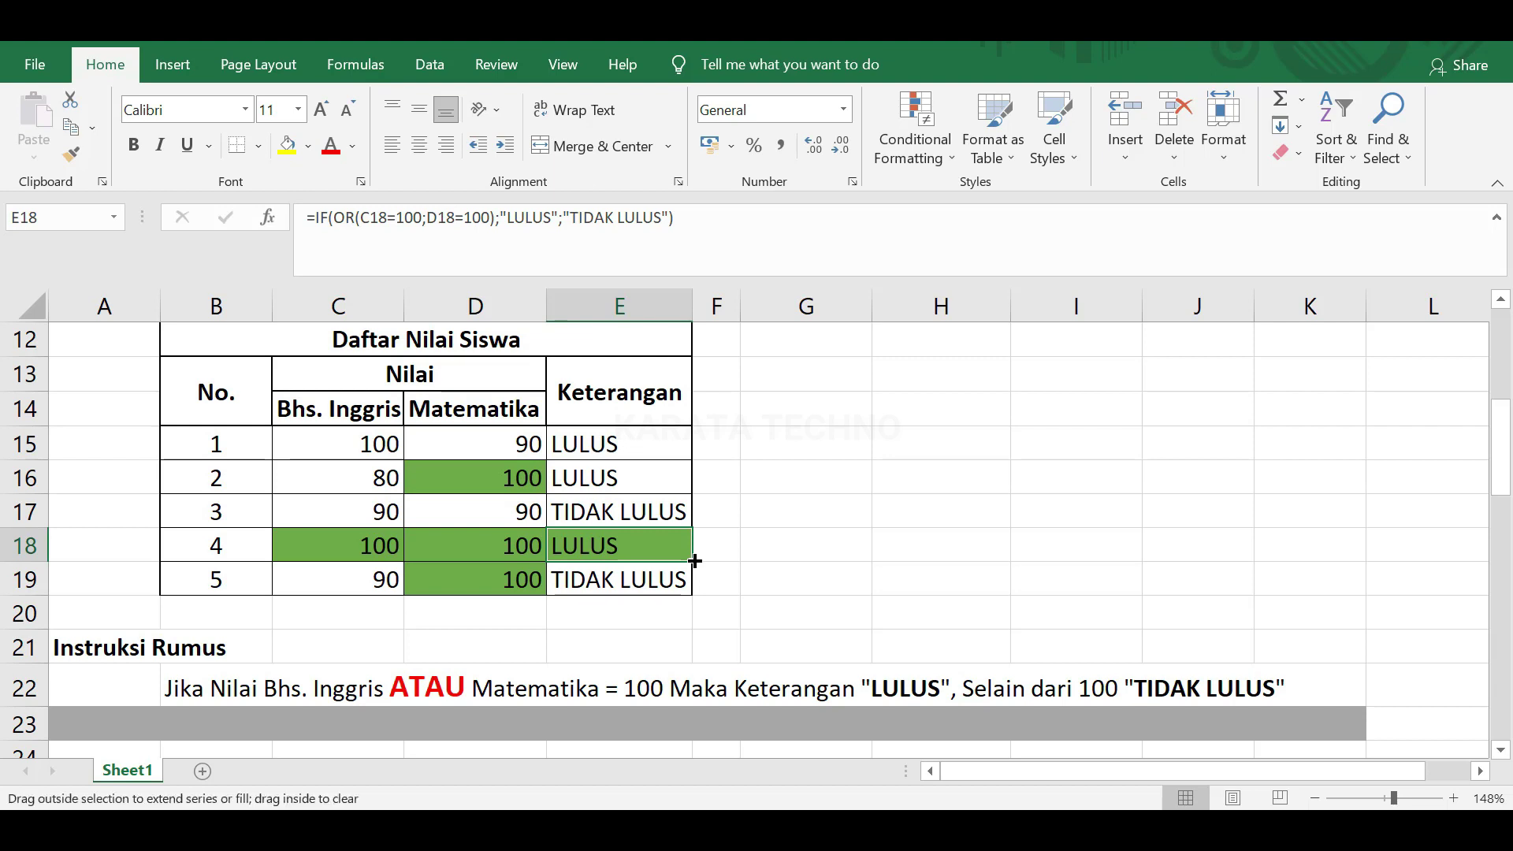
pyautogui.click(627, 579)
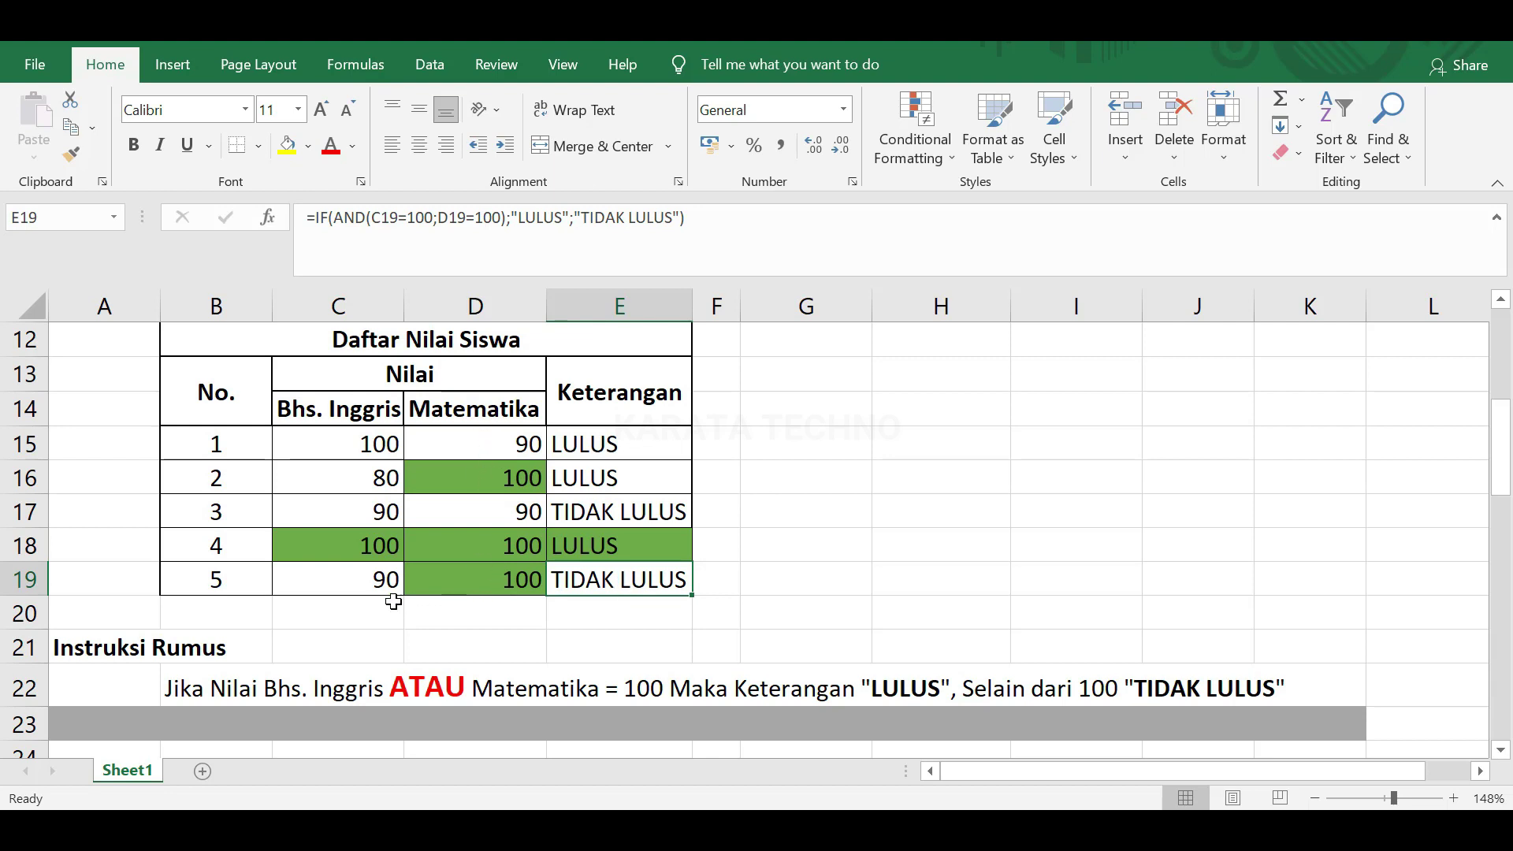
pyautogui.click(489, 582)
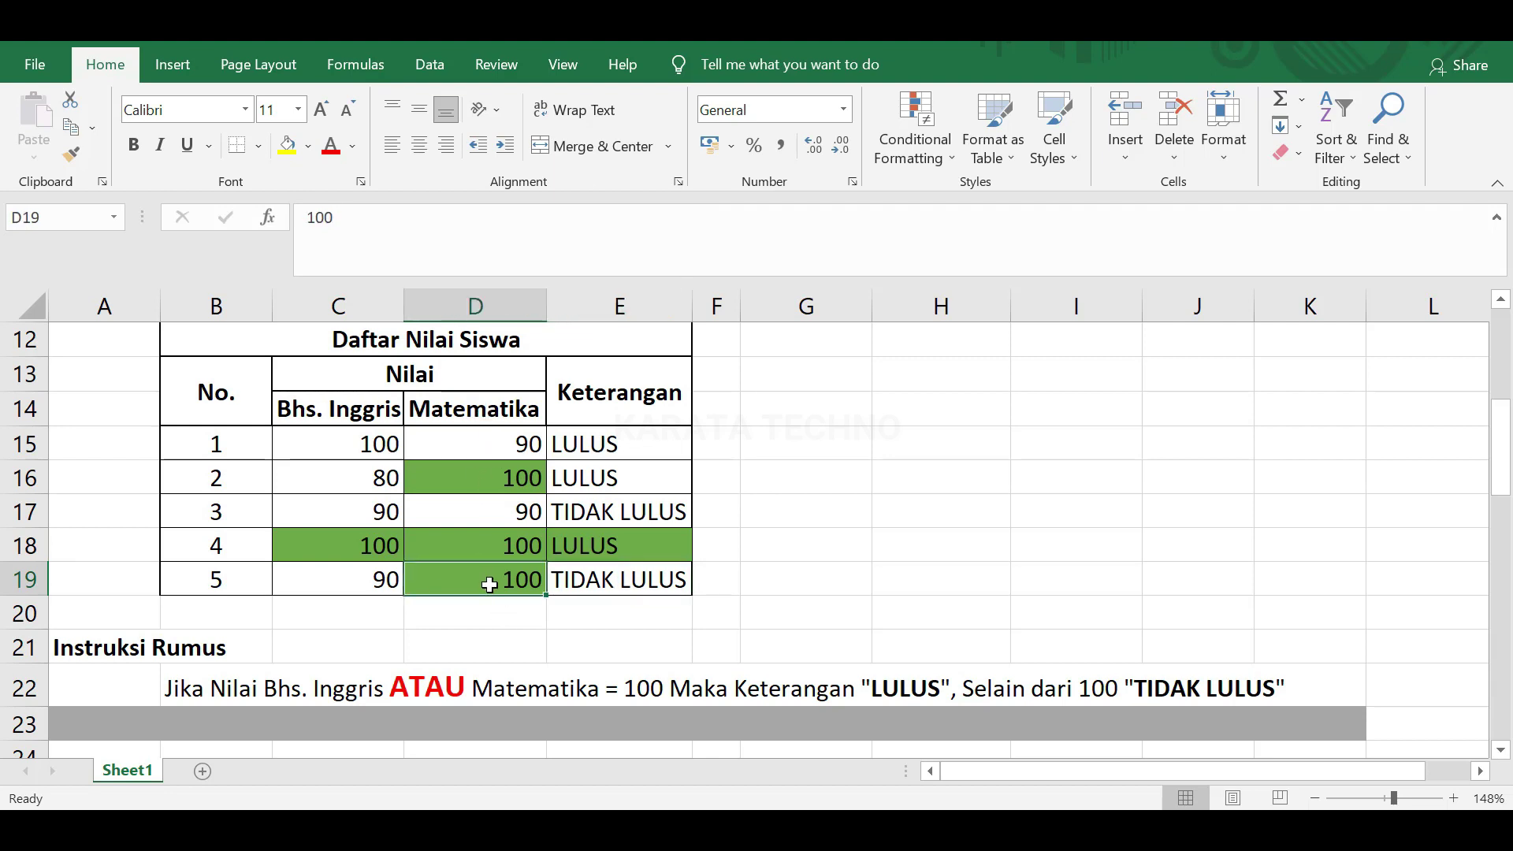
pyautogui.click(349, 580)
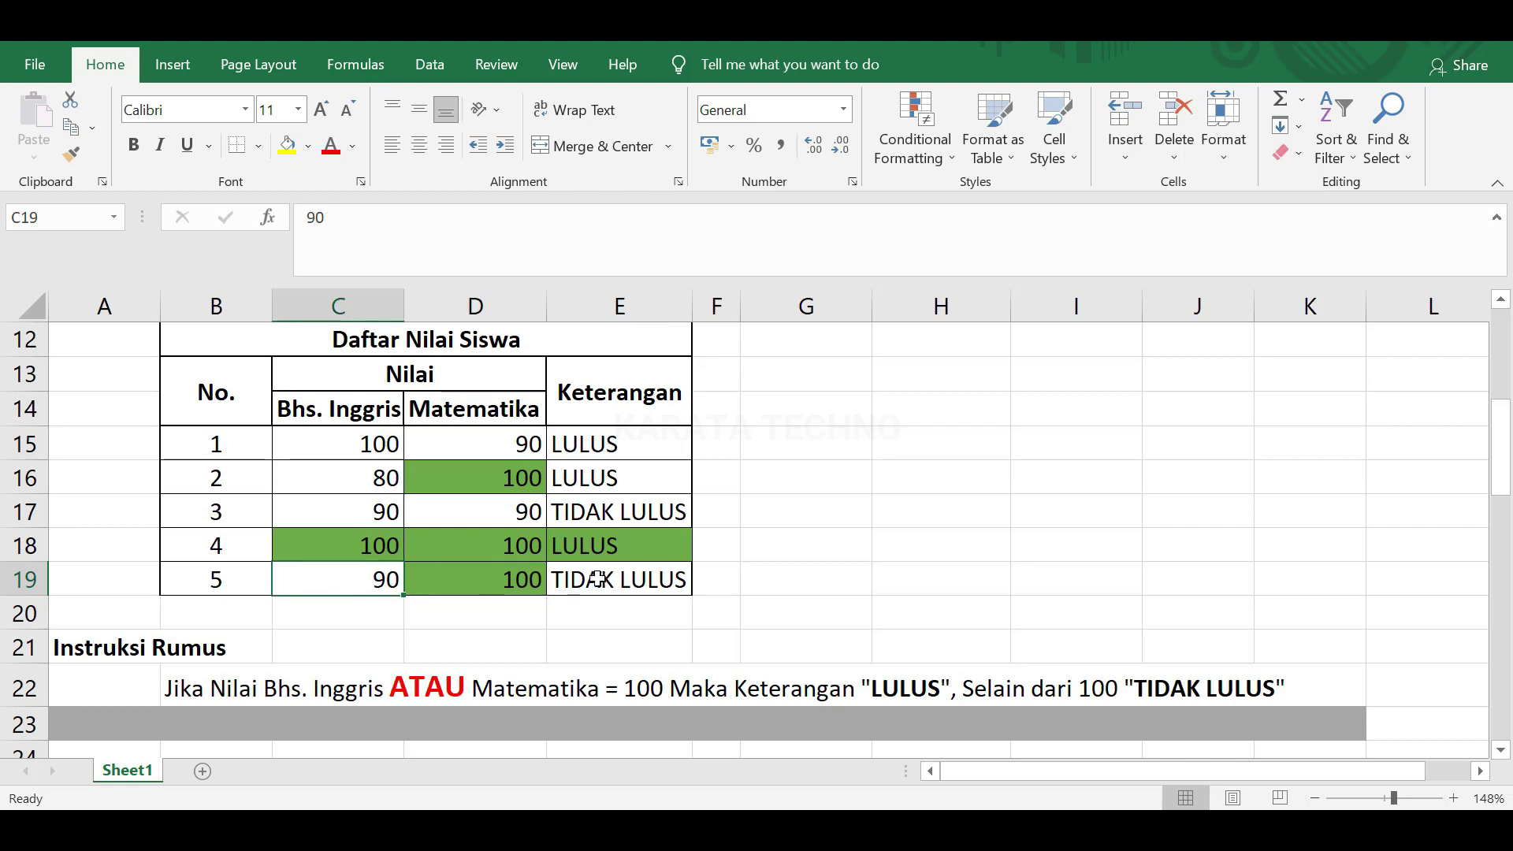
pyautogui.click(574, 579)
# Step: Fill the OR formula and green formatting from E18 down to E19 for student 5
pyautogui.click(618, 544)
pyautogui.moveTo(692, 564)
pyautogui.mouseDown()
pyautogui.moveTo(698, 611)
pyautogui.moveTo(685, 593)
pyautogui.mouseUp()
pyautogui.moveTo(624, 536); pyautogui.dragTo(618, 584)
pyautogui.click(618, 581)
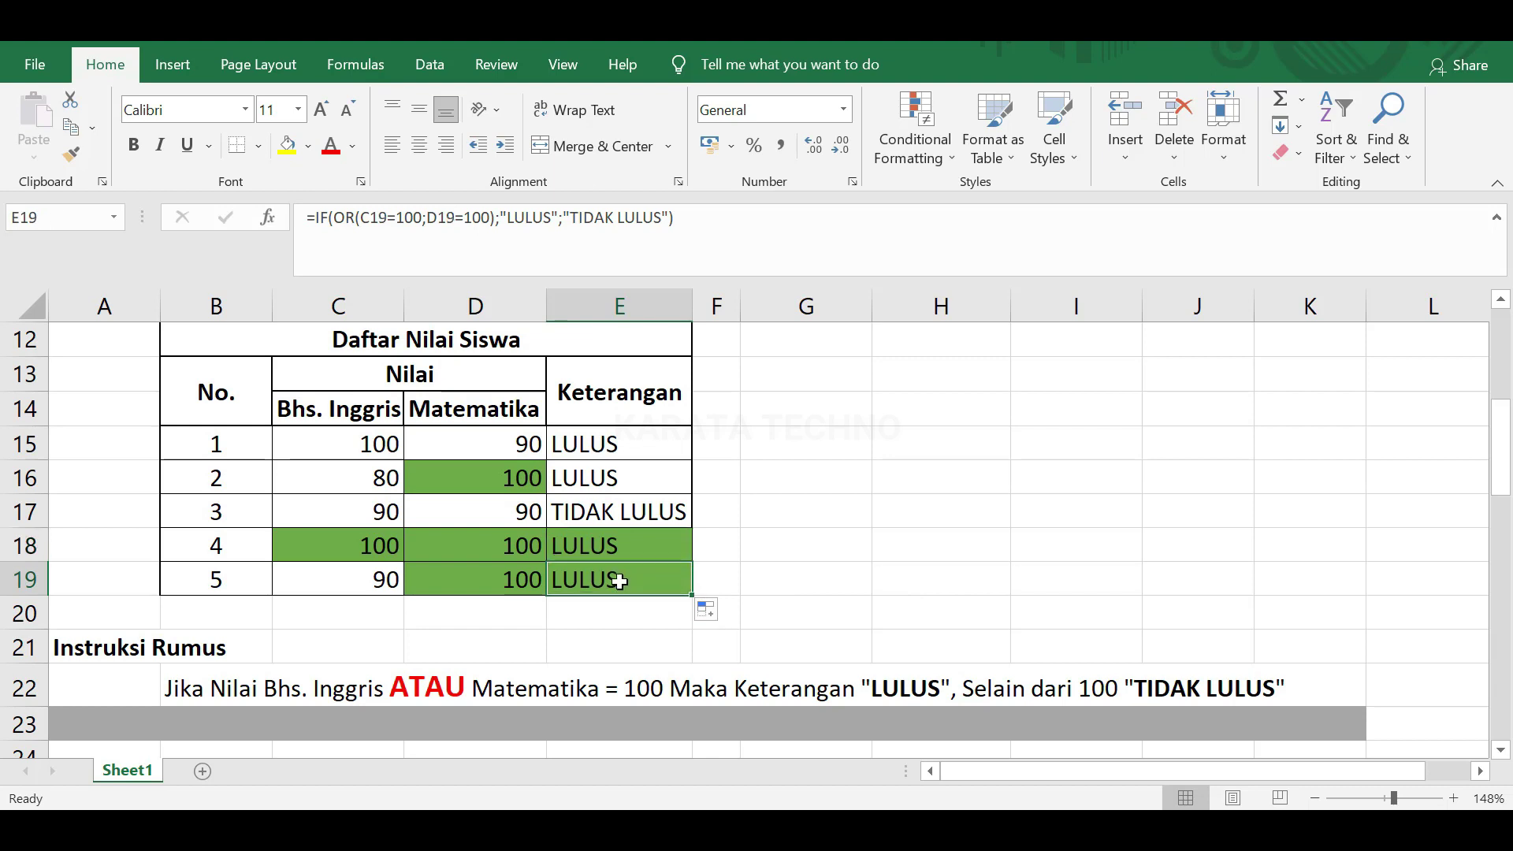
# Step: Review the Keterangan formulas from E19 up to E15 and student 2's Matematika score in D16
pyautogui.press('Up')
pyautogui.press('Up')
pyautogui.press('Up')
pyautogui.press('Up')
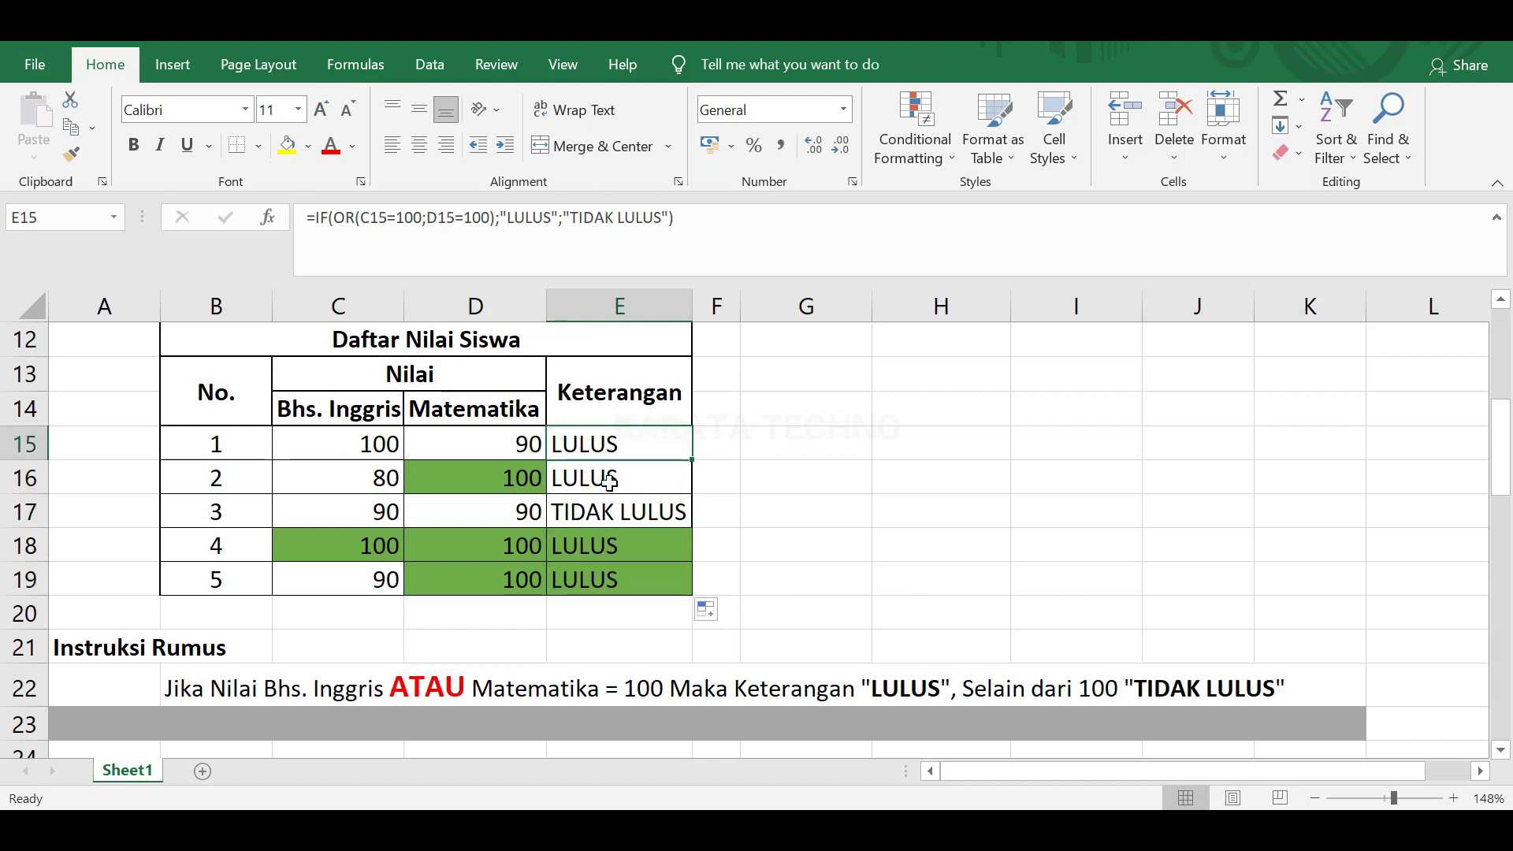
pyautogui.click(514, 475)
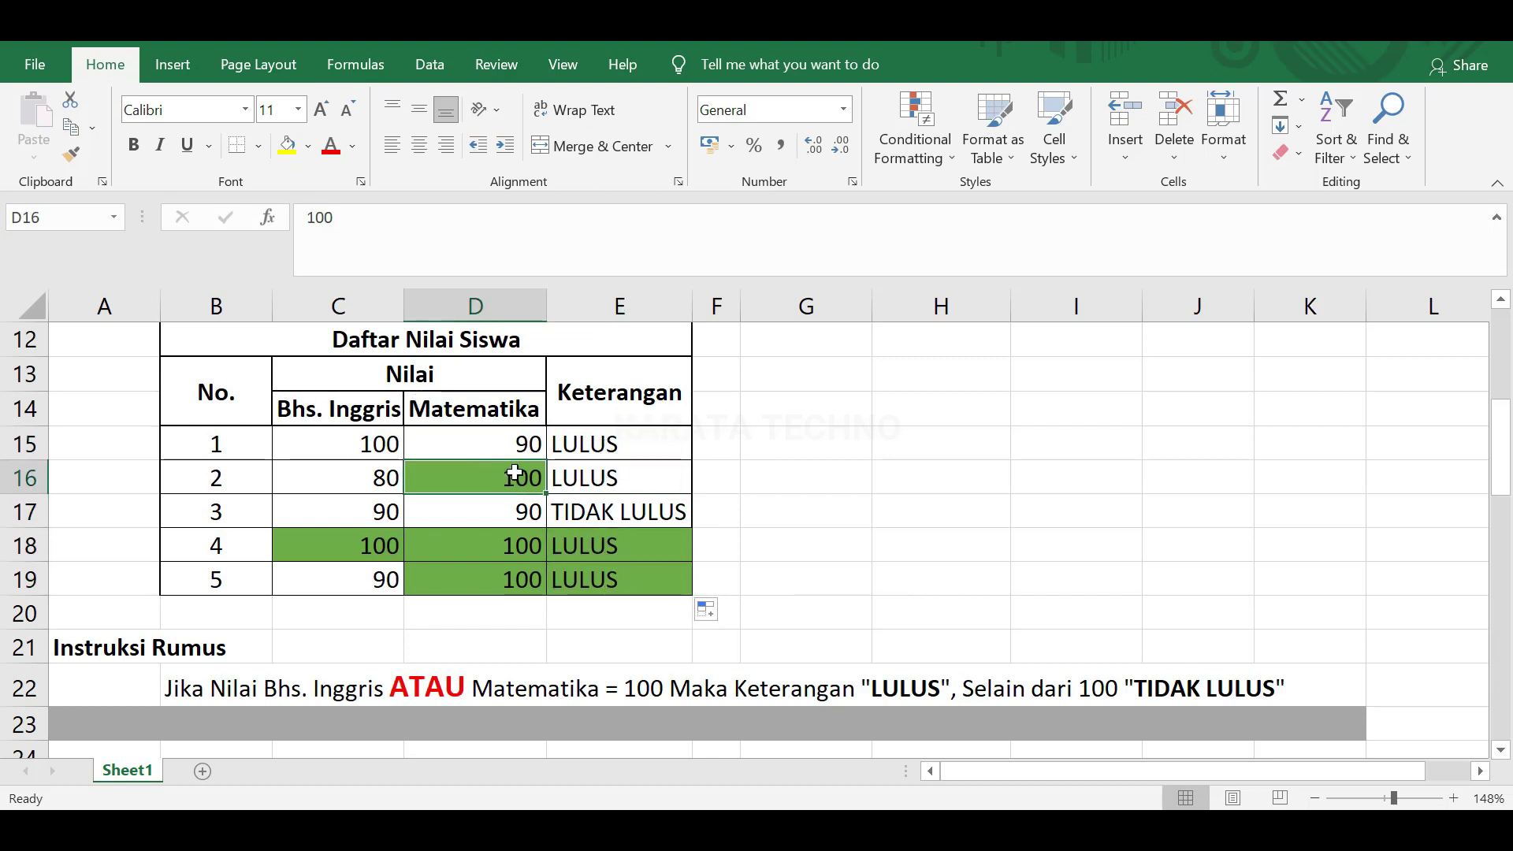
# Step: Replace DAN with ATAU in the TABEL 2 formula instruction in B37
pyautogui.scroll(-1, 760, 534)
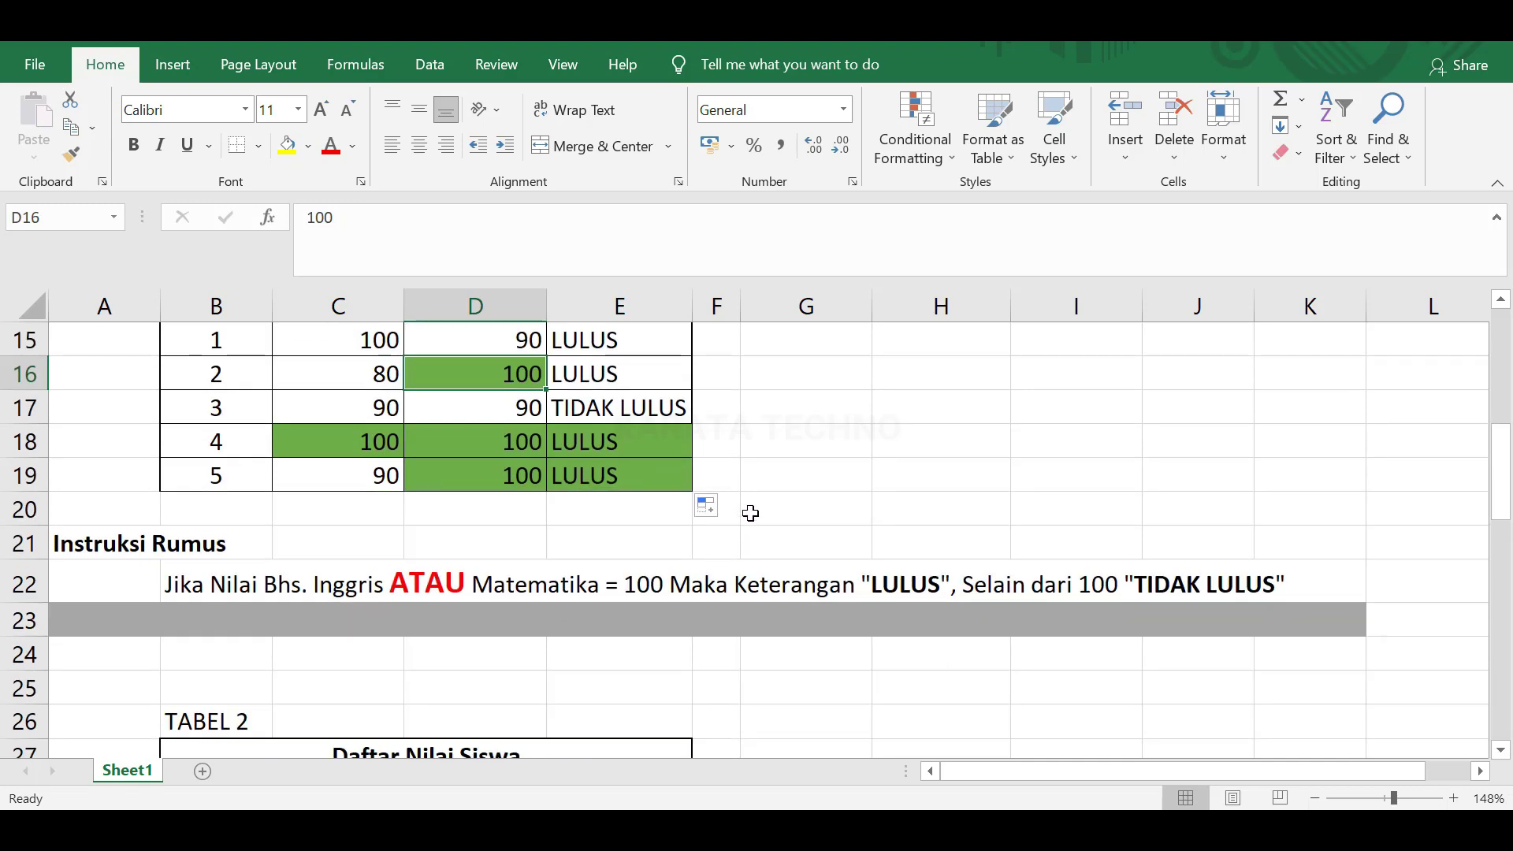
pyautogui.scroll(2, 750, 516)
pyautogui.scroll(-3, 730, 510)
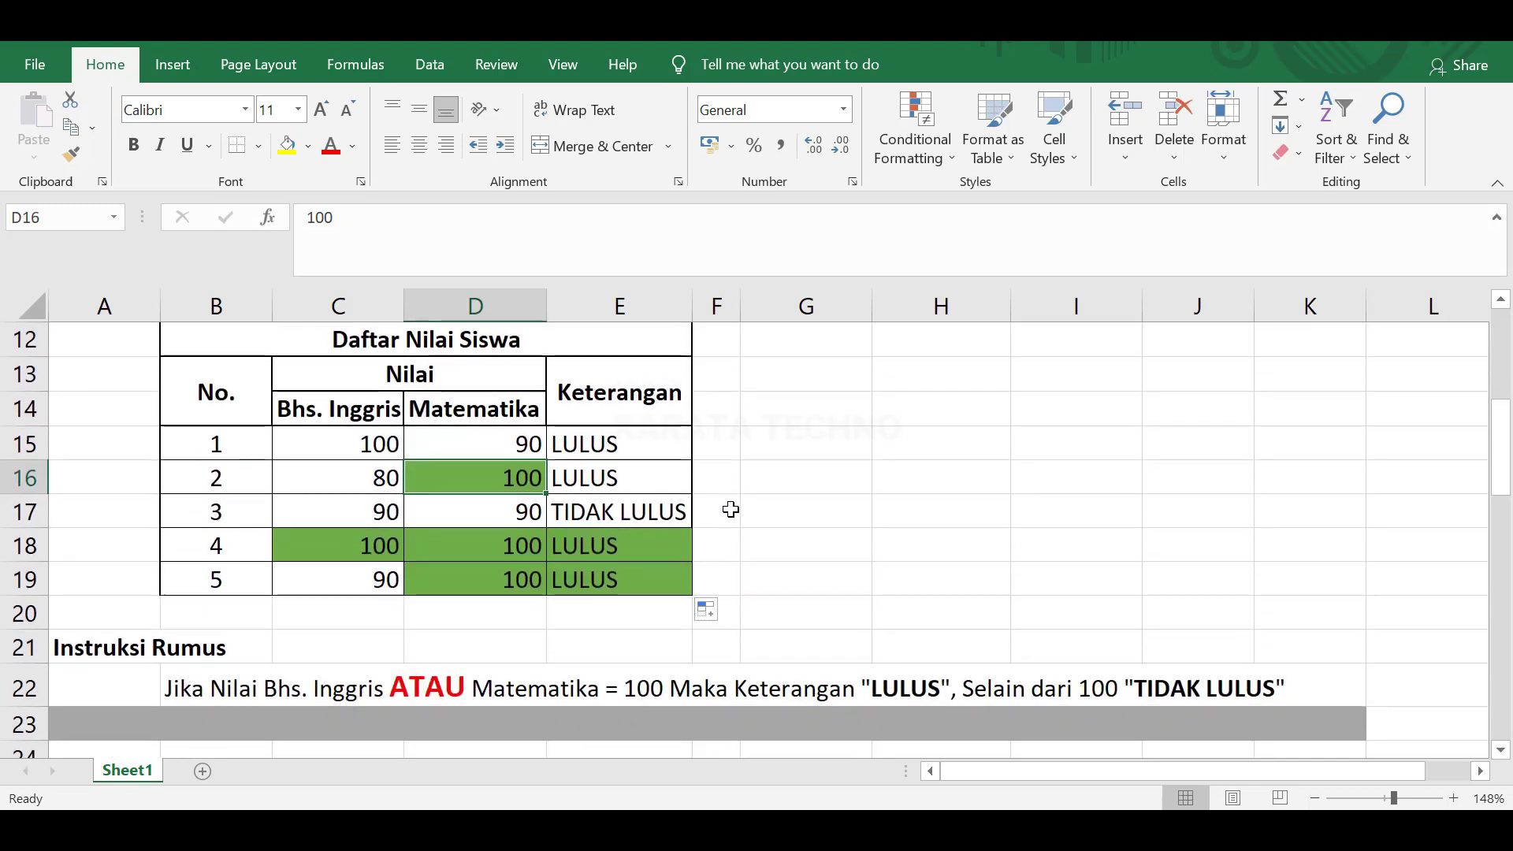
pyautogui.scroll(-4, 730, 510)
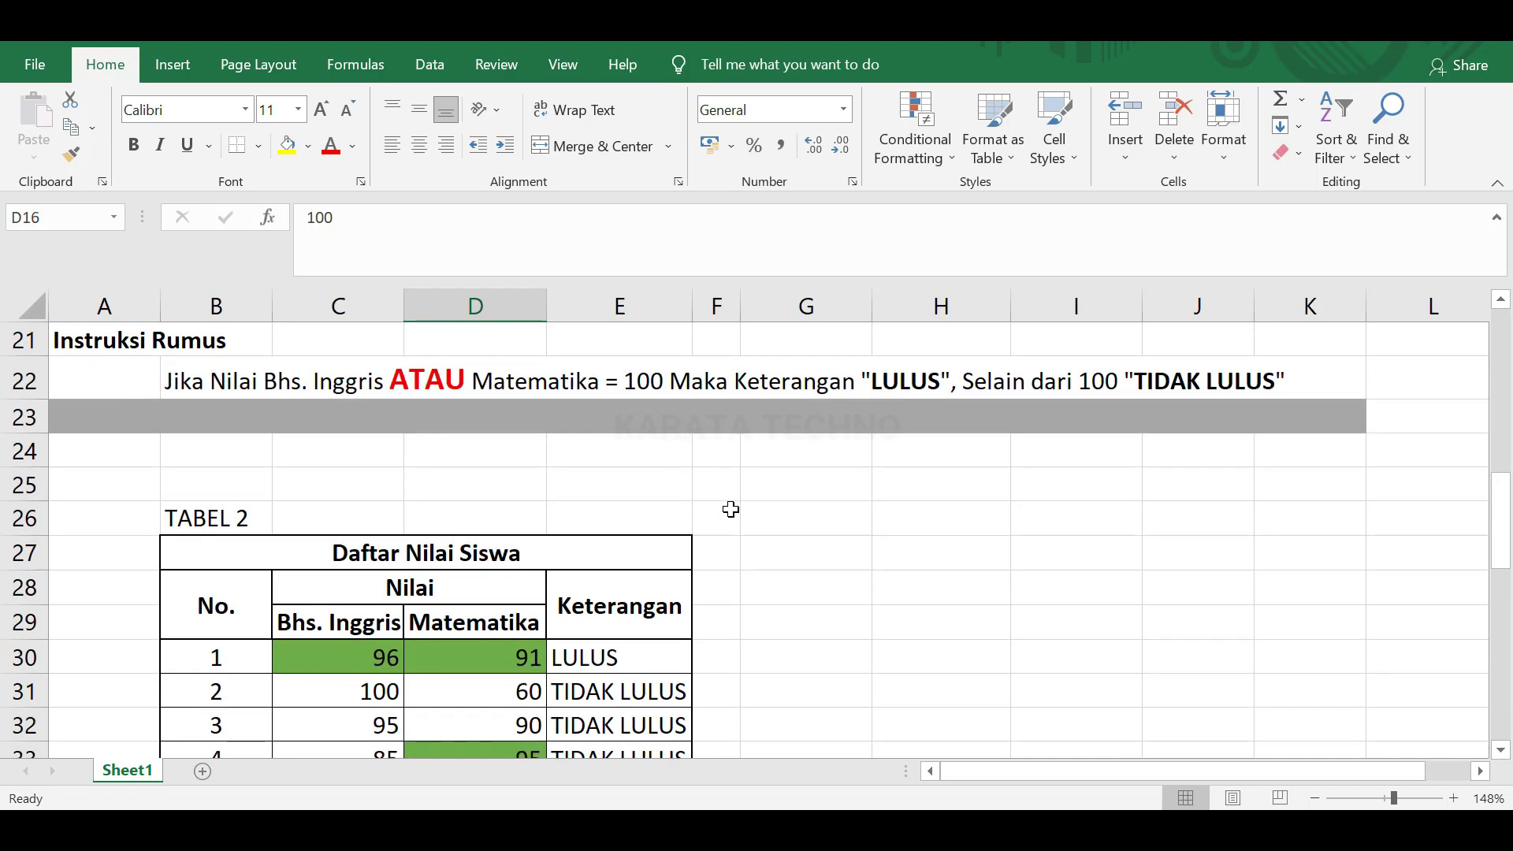
pyautogui.scroll(1, 731, 510)
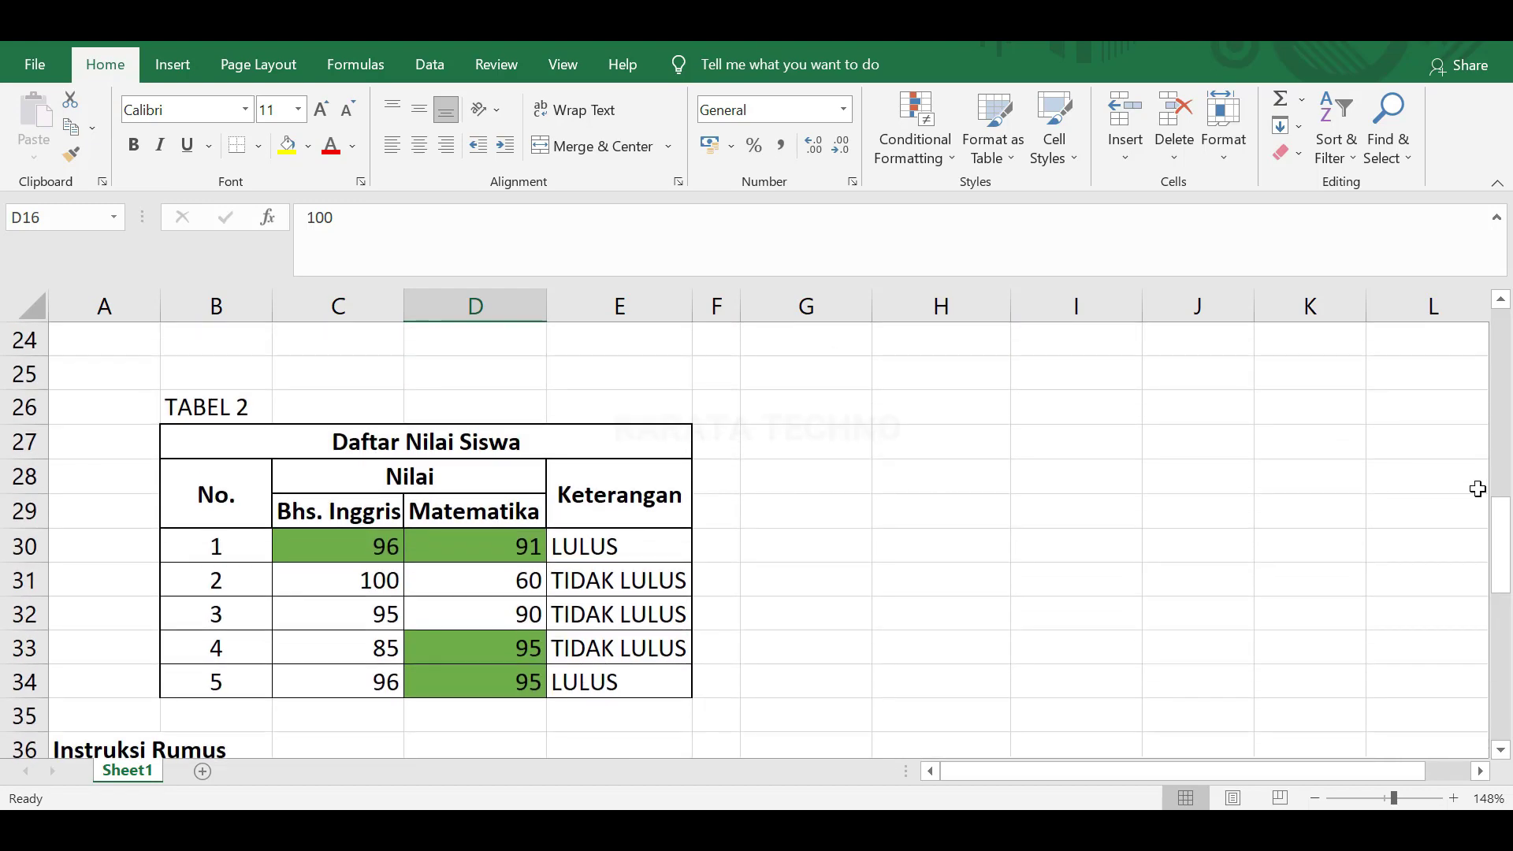
pyautogui.moveTo(1502, 533); pyautogui.dragTo(1509, 547)
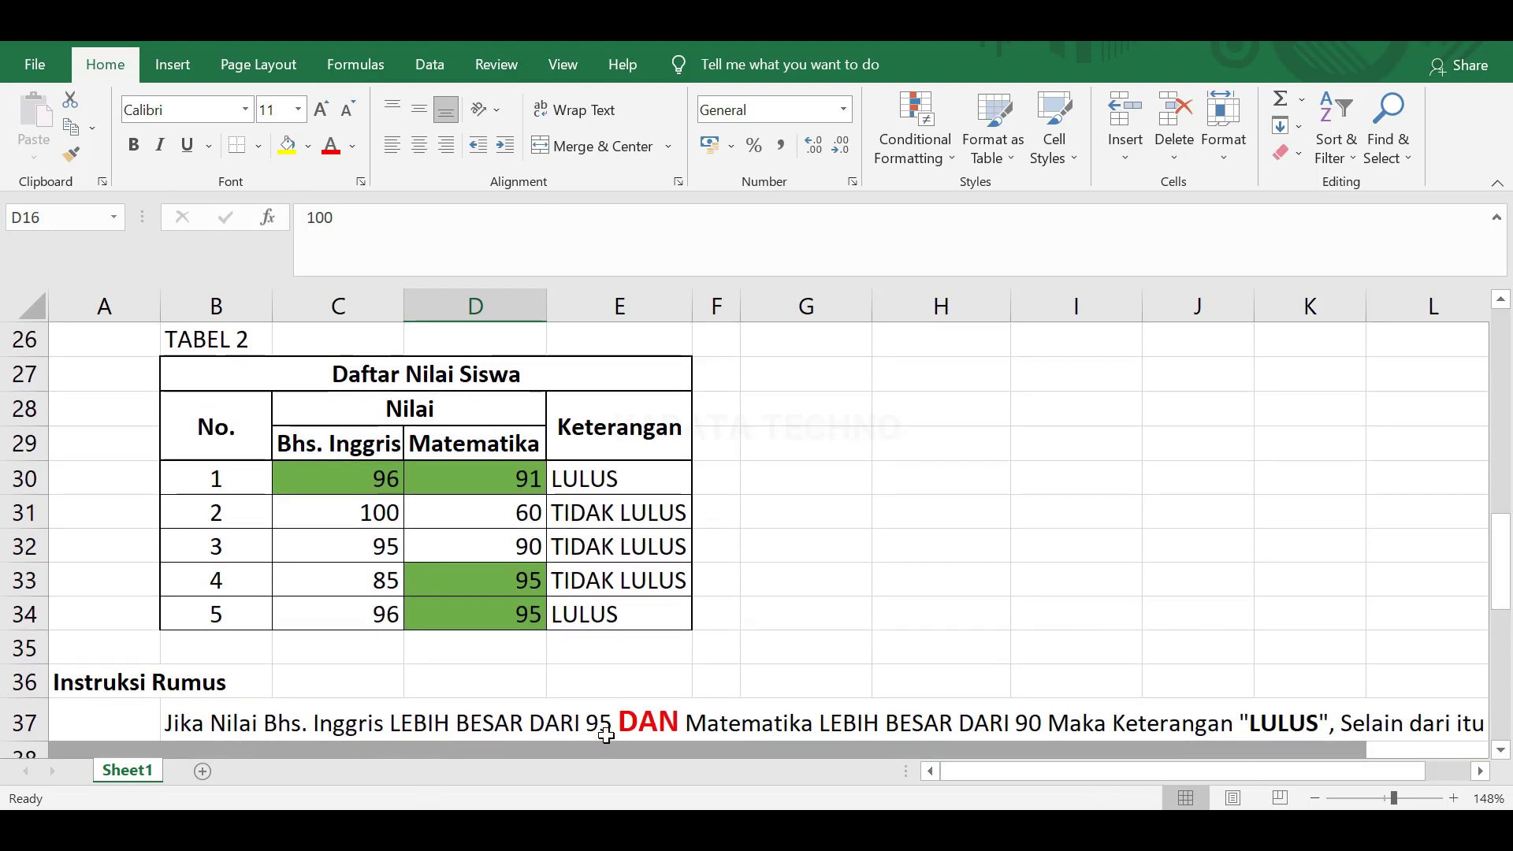
pyautogui.click(652, 723)
pyautogui.click(221, 721)
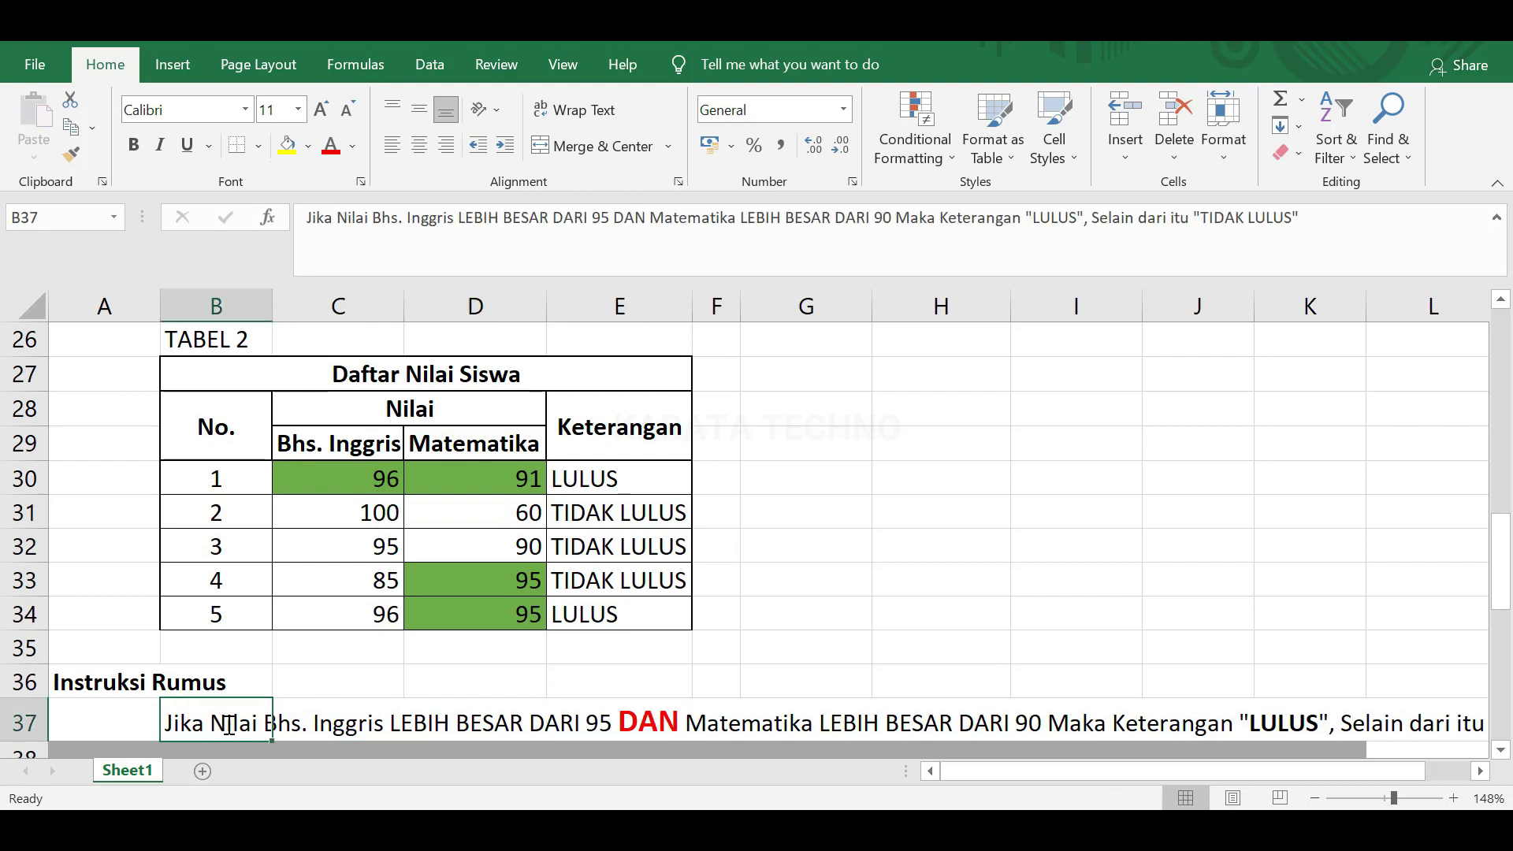
pyautogui.doubleClick(237, 725)
pyautogui.press('Escape')
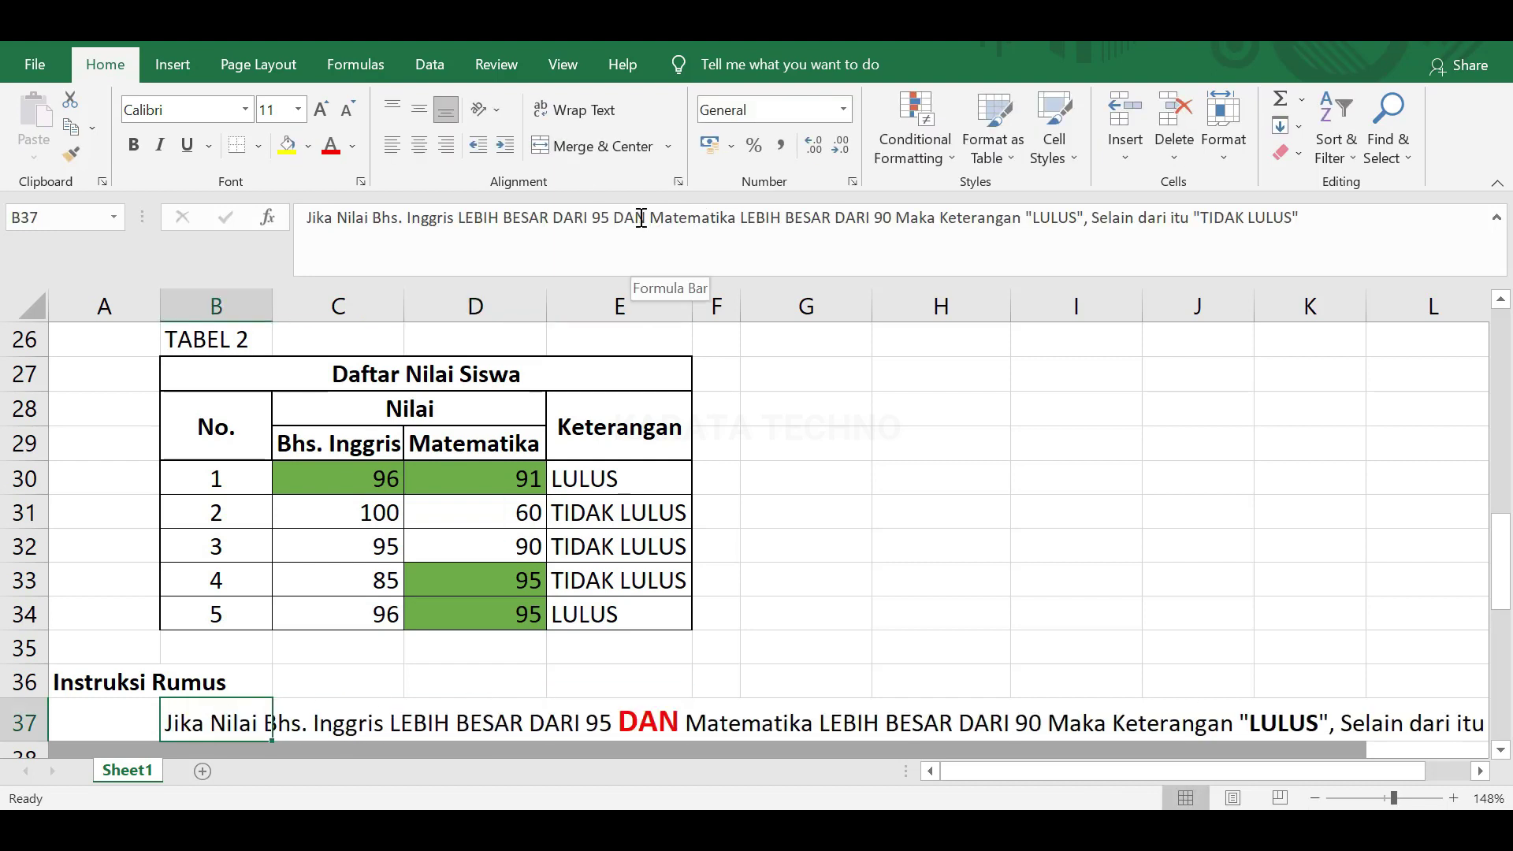
pyautogui.moveTo(647, 218); pyautogui.dragTo(618, 222)
pyautogui.write('ATAU')
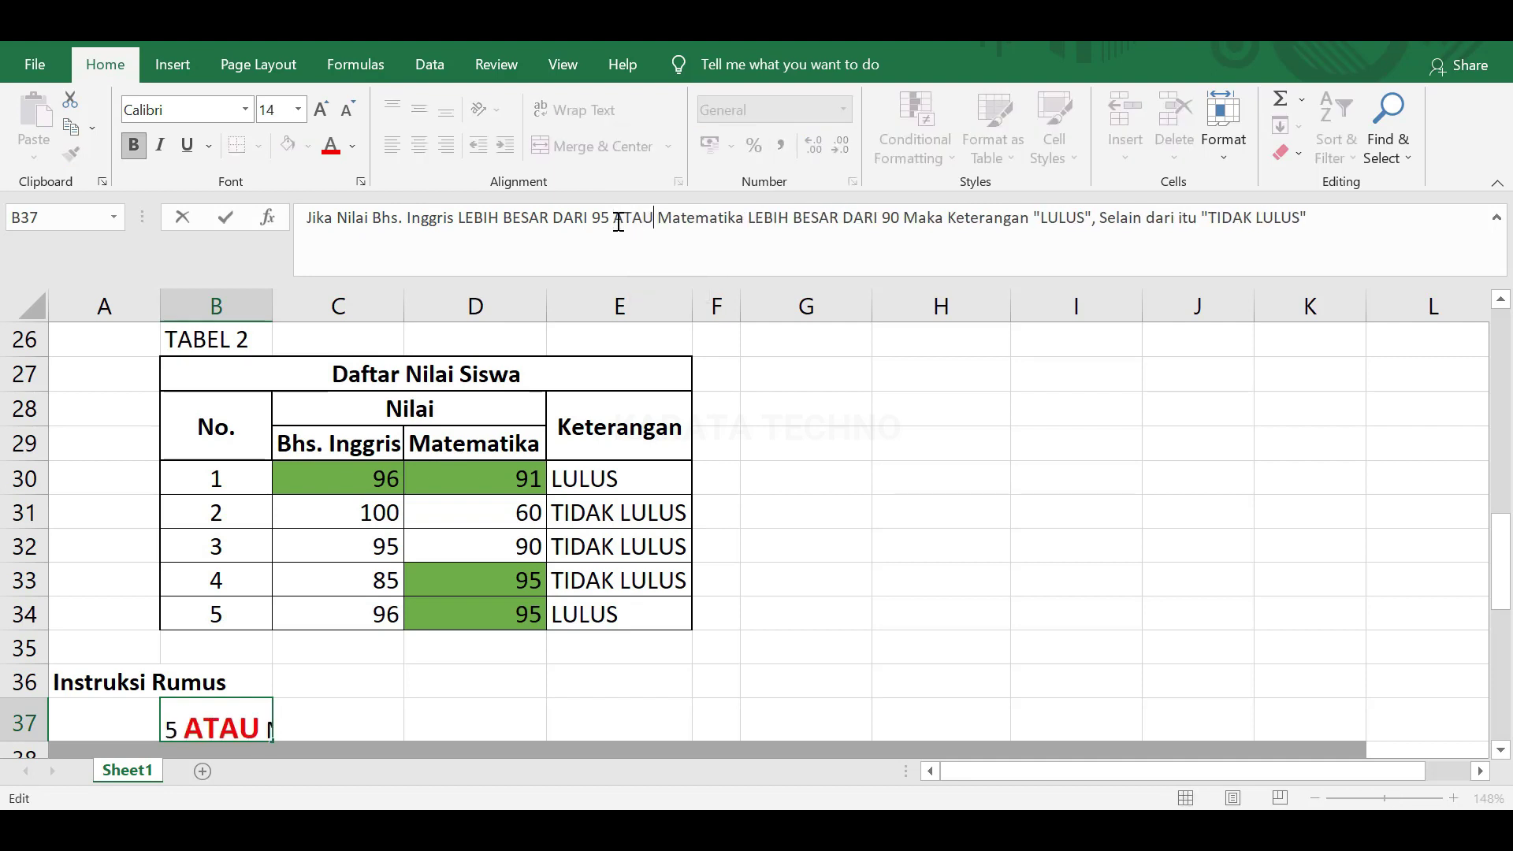
pyautogui.press('Return')
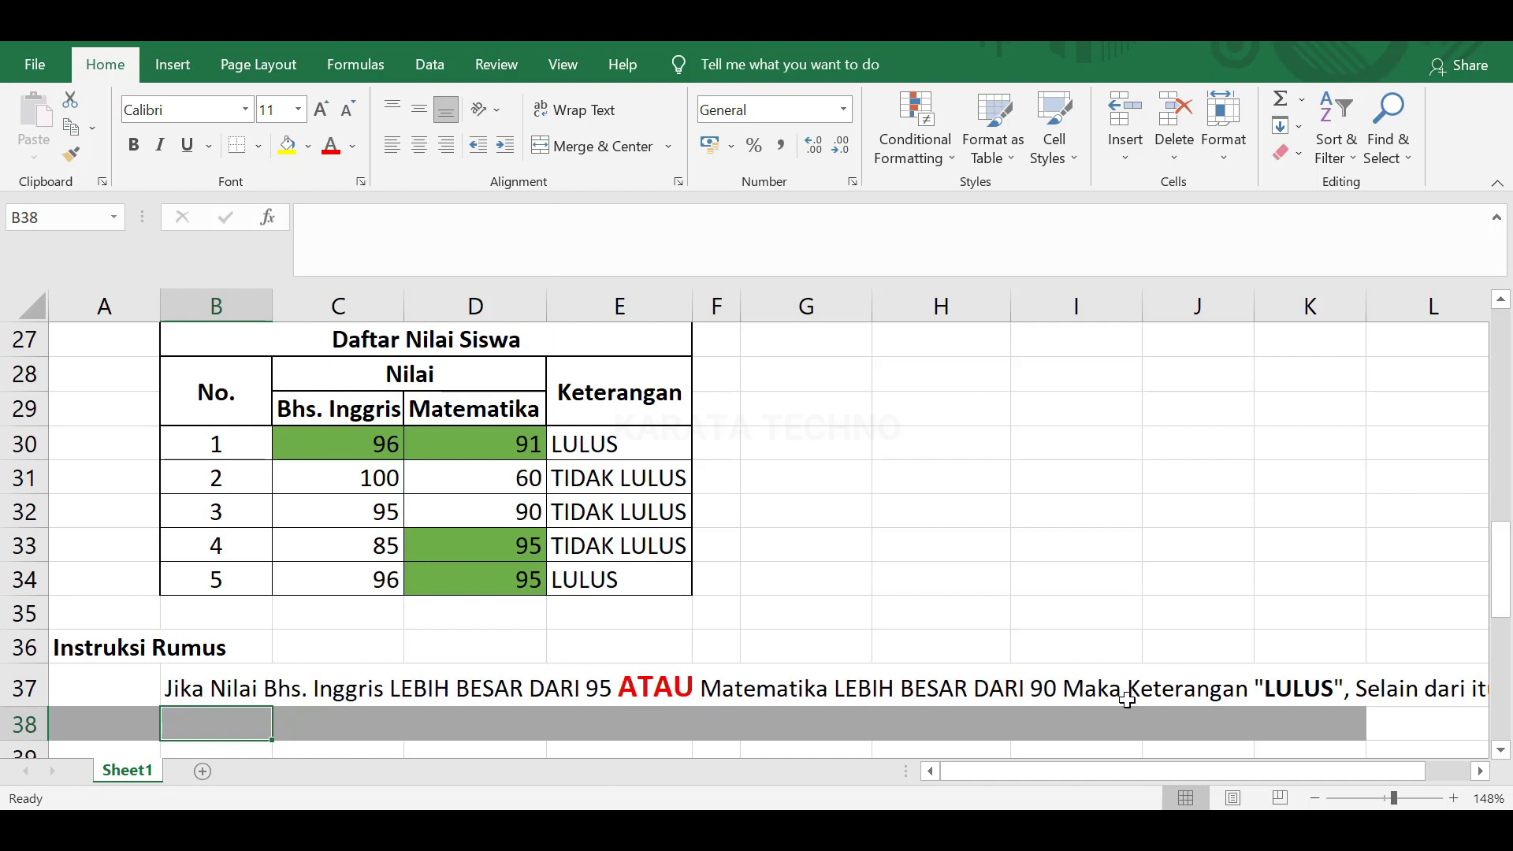
# Step: Read the full instruction in row 37, and replace AND with OR in E30's Keterangan formula
pyautogui.moveTo(1159, 775); pyautogui.dragTo(1291, 774)
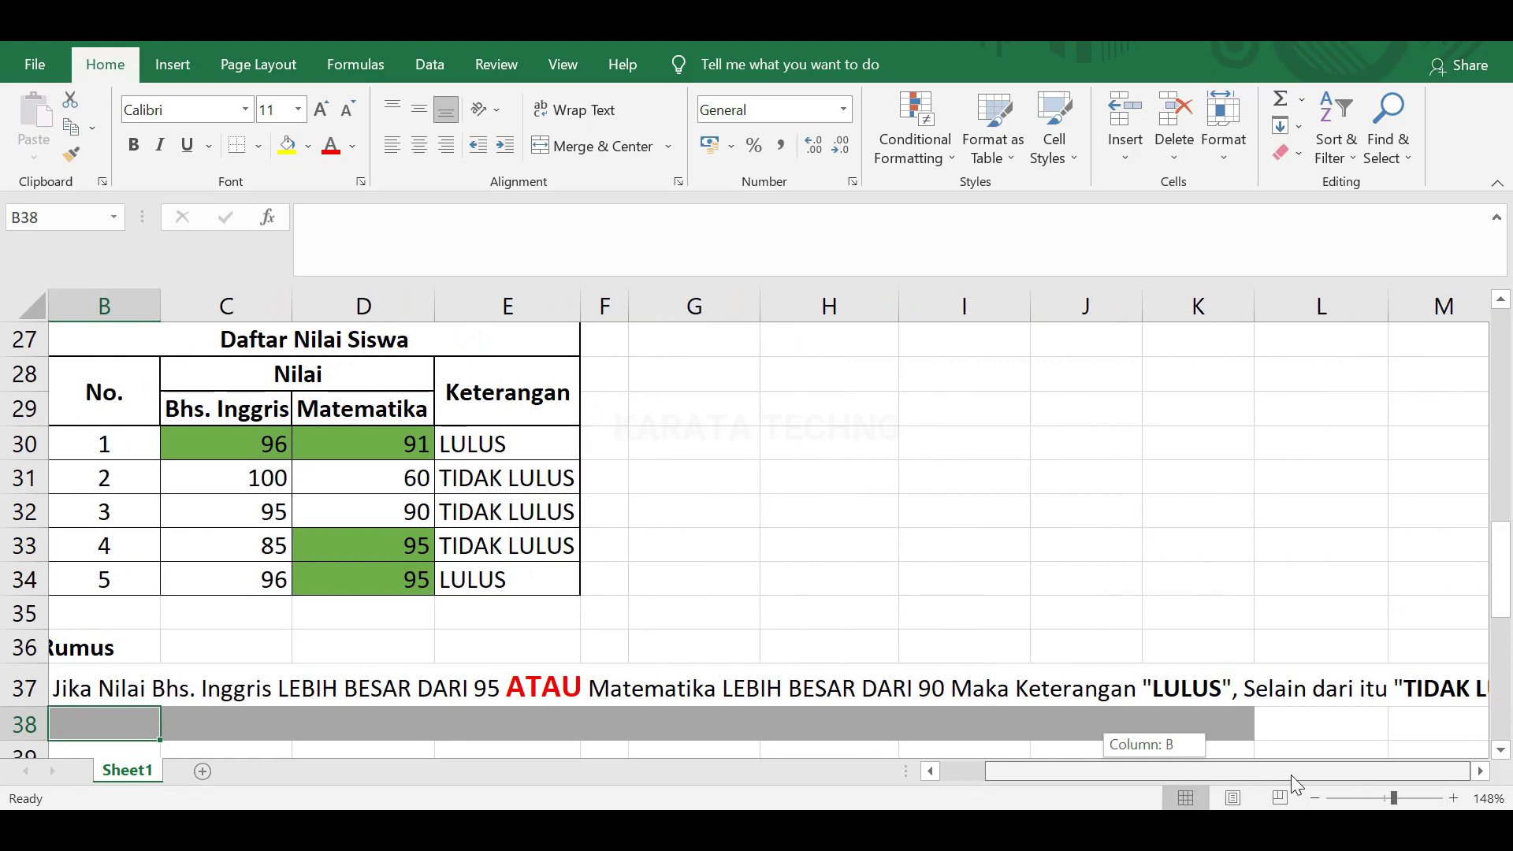
pyautogui.click(1482, 772)
pyautogui.click(1481, 774)
pyautogui.moveTo(1387, 777); pyautogui.dragTo(1159, 780)
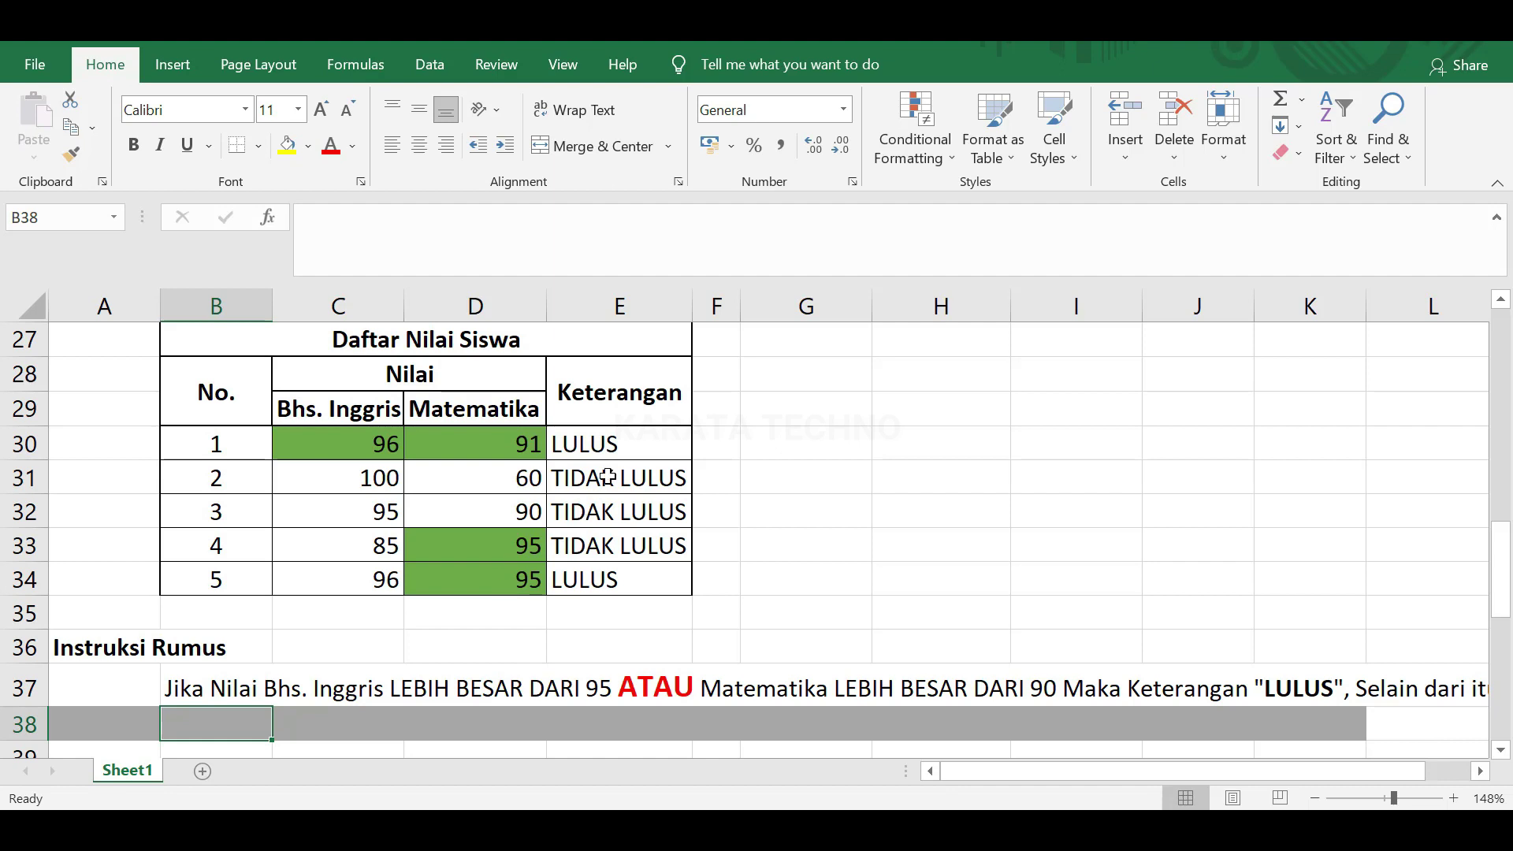
pyautogui.click(596, 446)
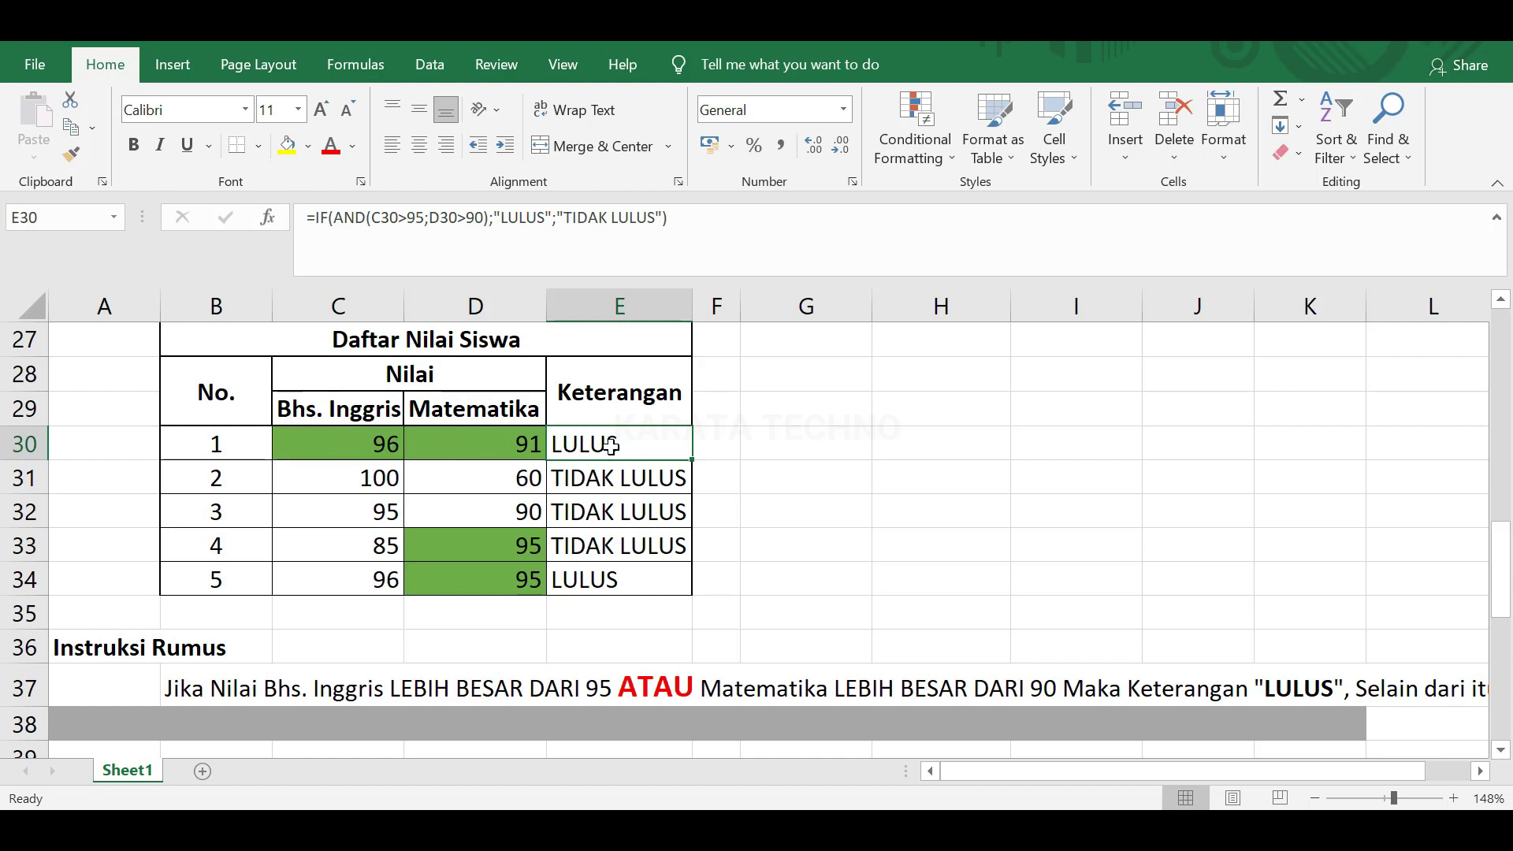
pyautogui.click(366, 219)
pyautogui.moveTo(365, 219); pyautogui.dragTo(335, 222)
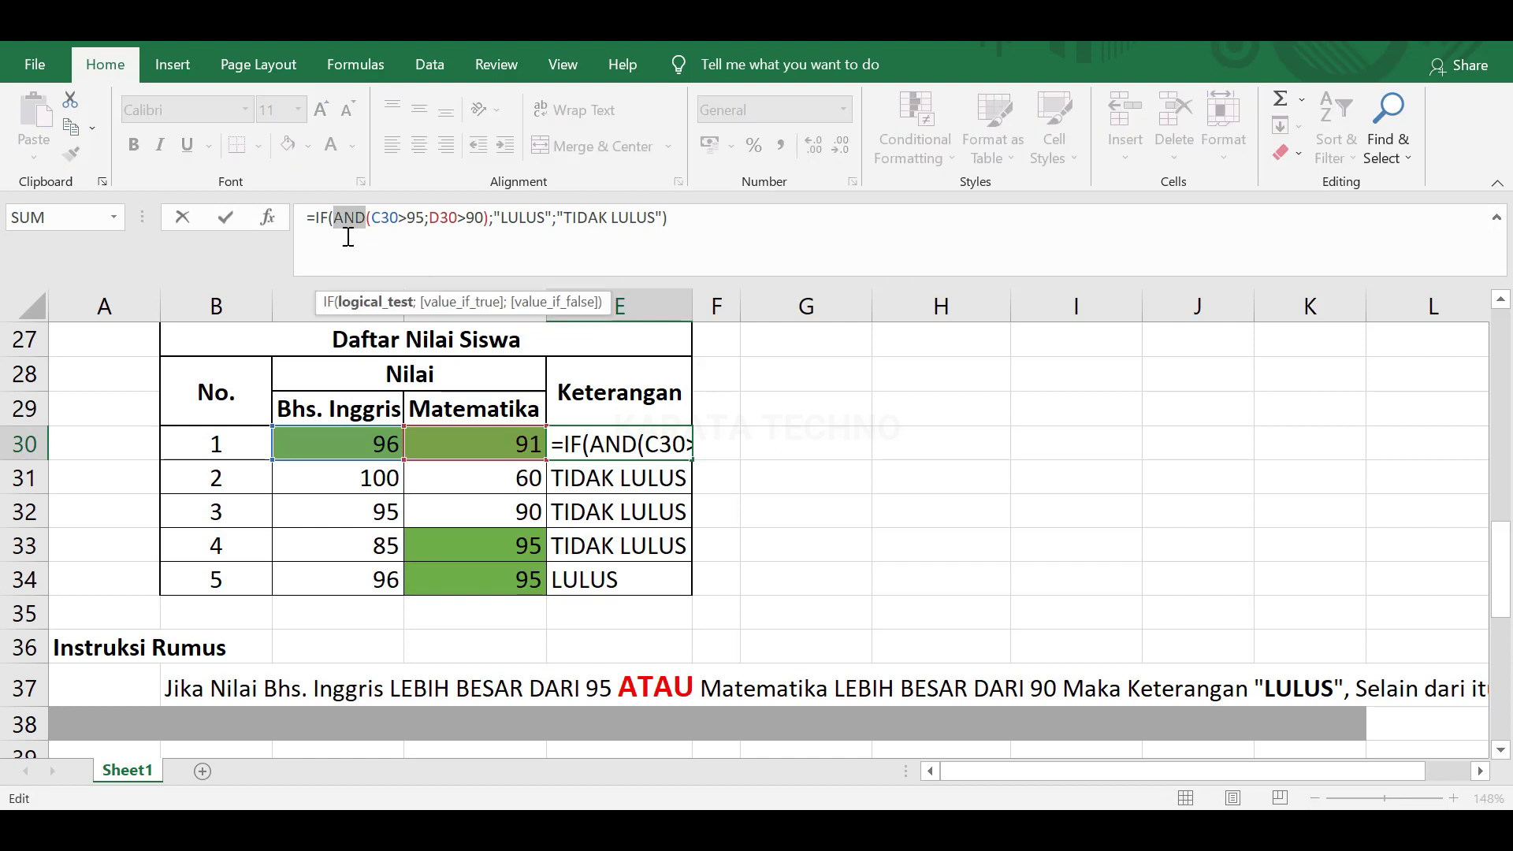
pyautogui.write('OR')
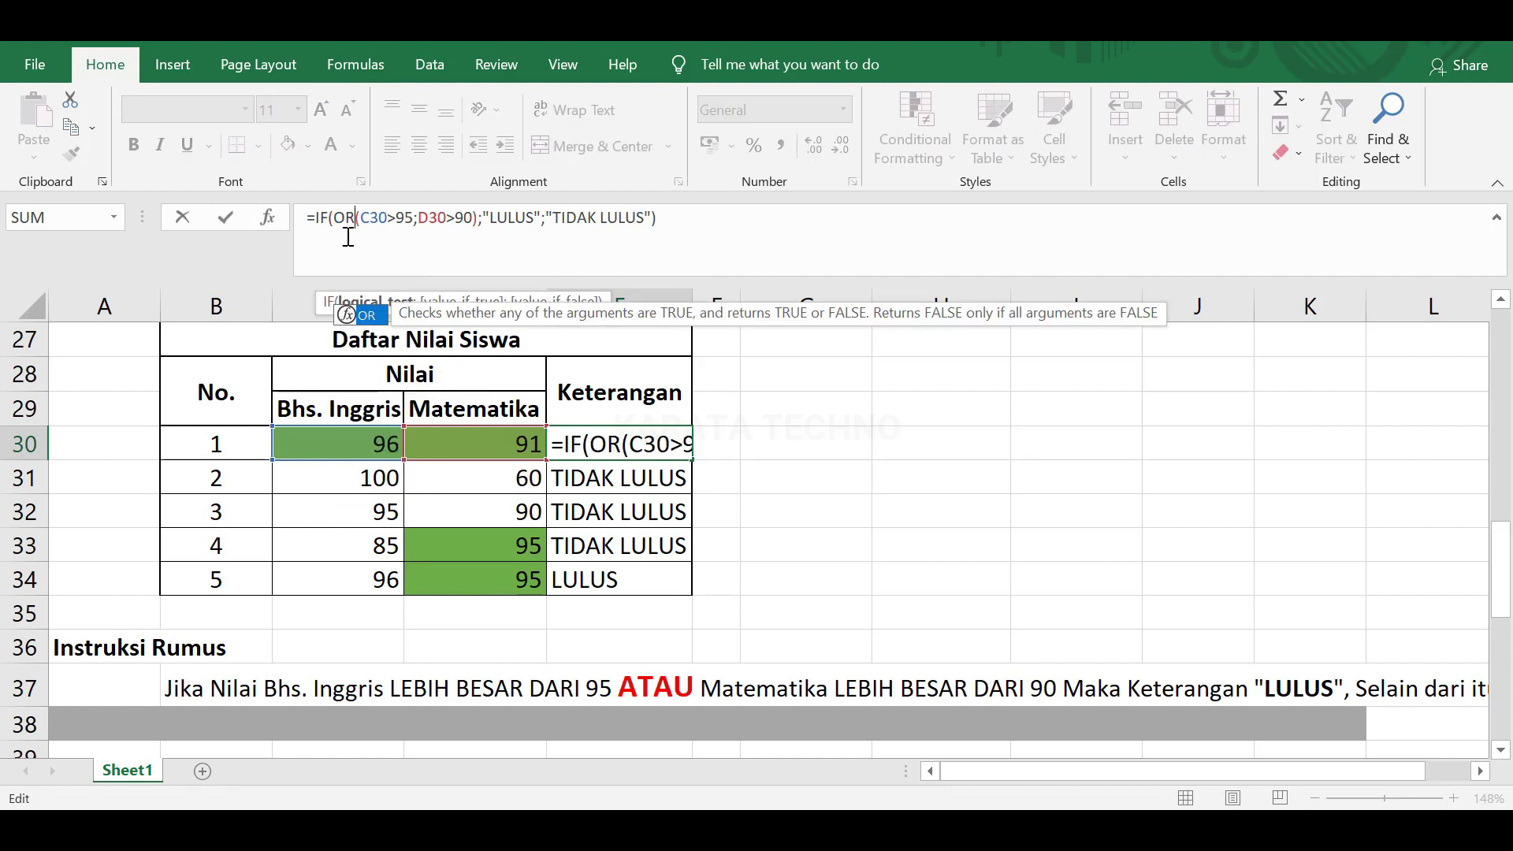
pyautogui.press('Return')
pyautogui.click(608, 446)
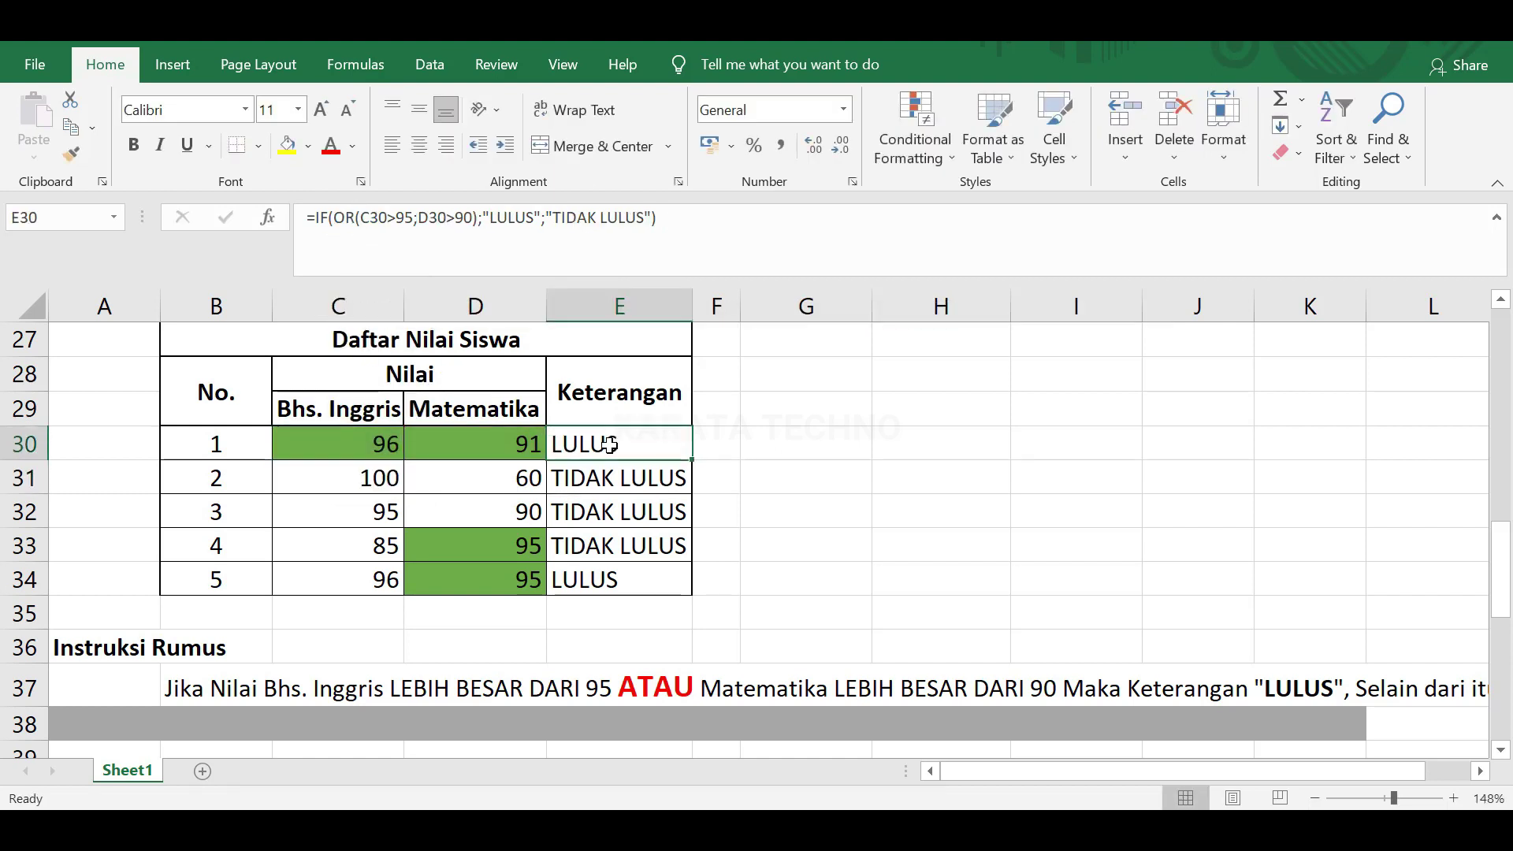
# Step: Examine student 1's Bhs. Inggris and Matematika scores in C30:D30 against the OR formula in E30
pyautogui.moveTo(379, 442); pyautogui.dragTo(435, 441)
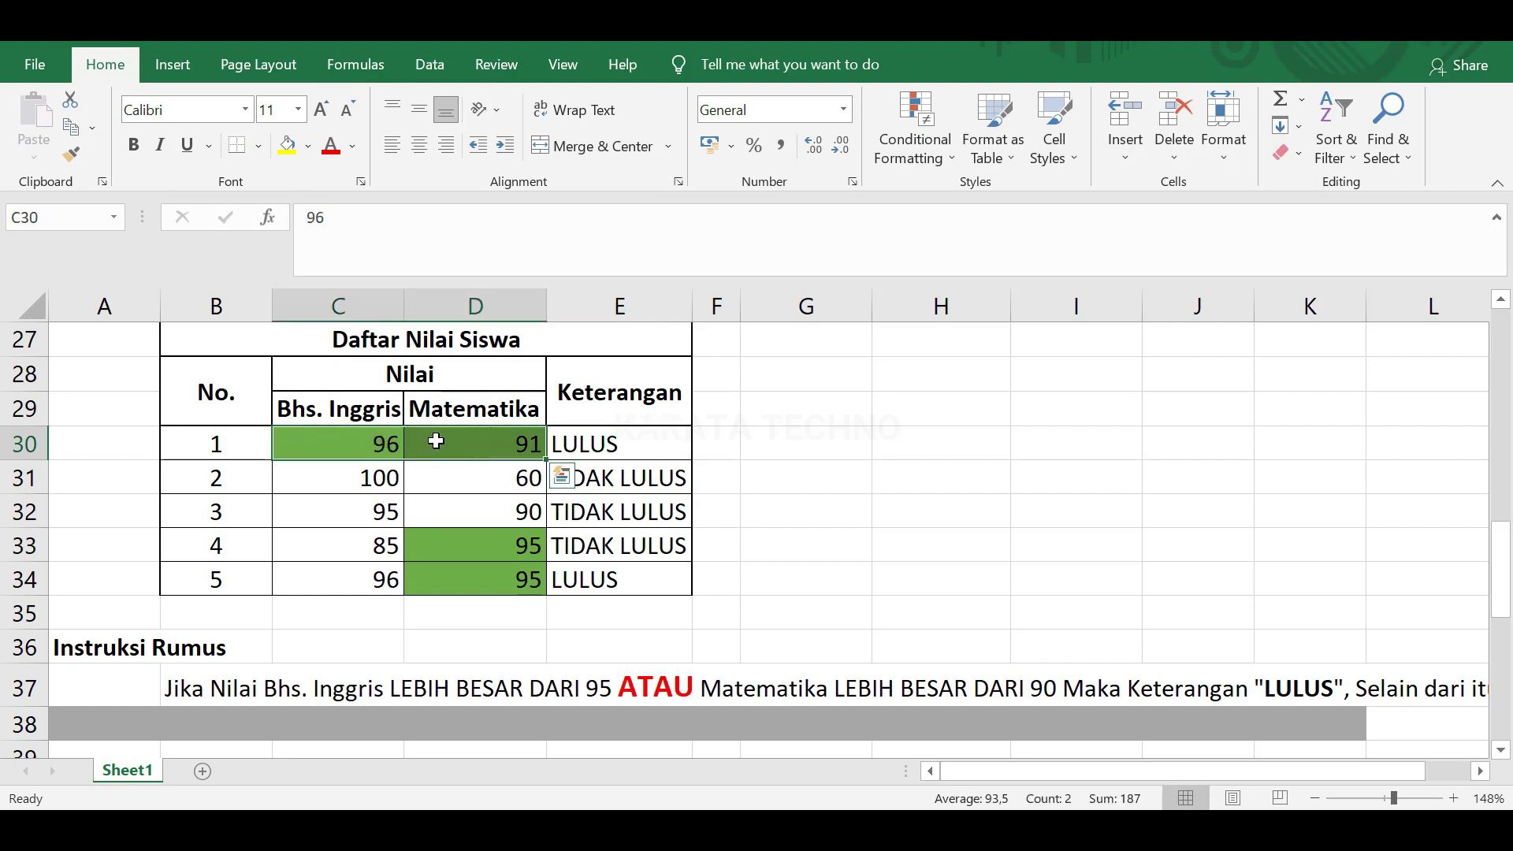
pyautogui.click(573, 444)
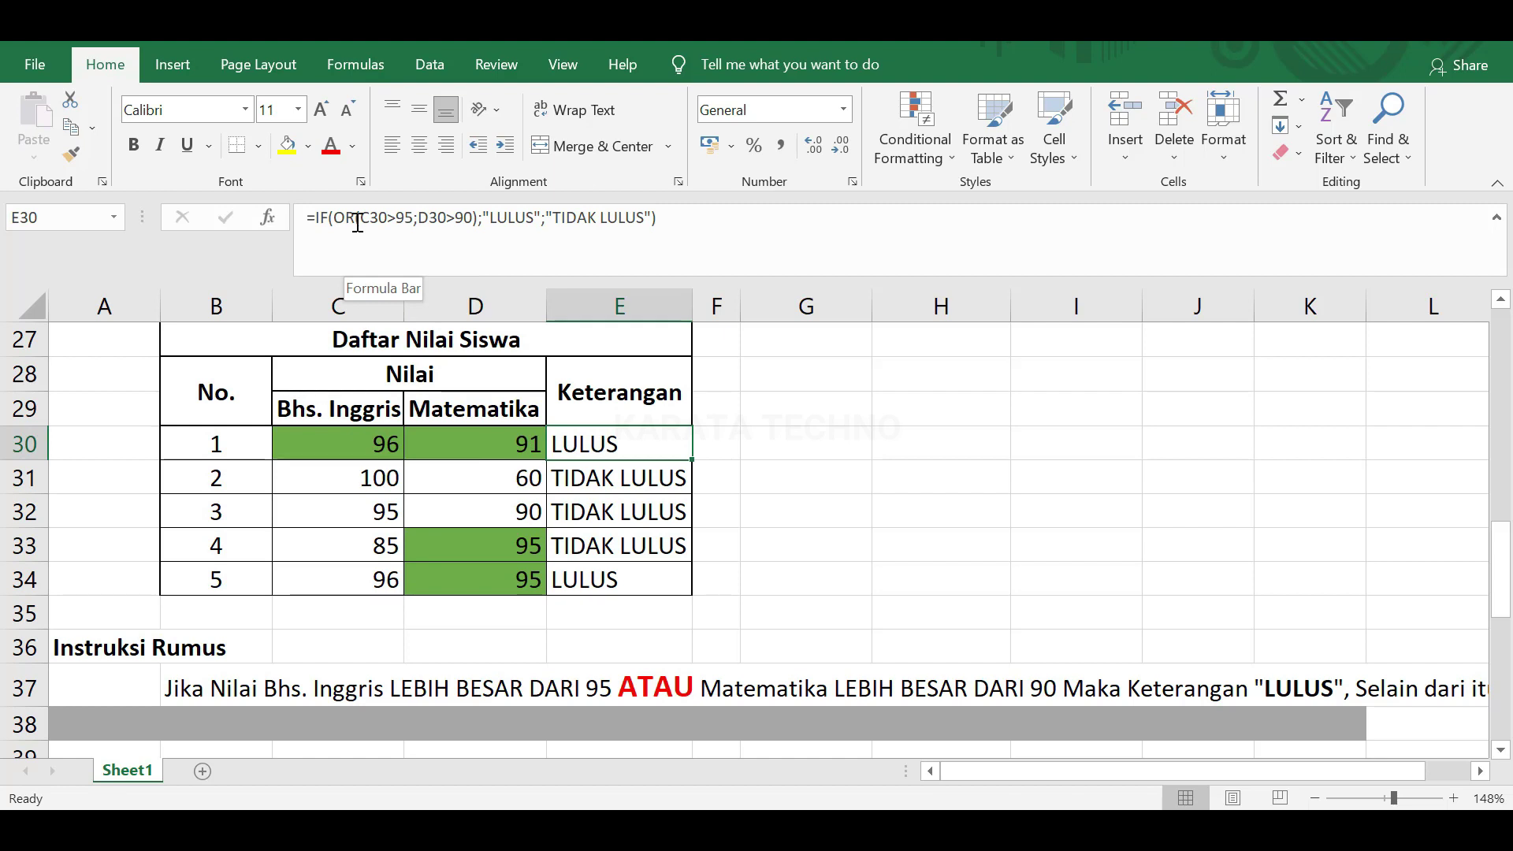
pyautogui.click(390, 443)
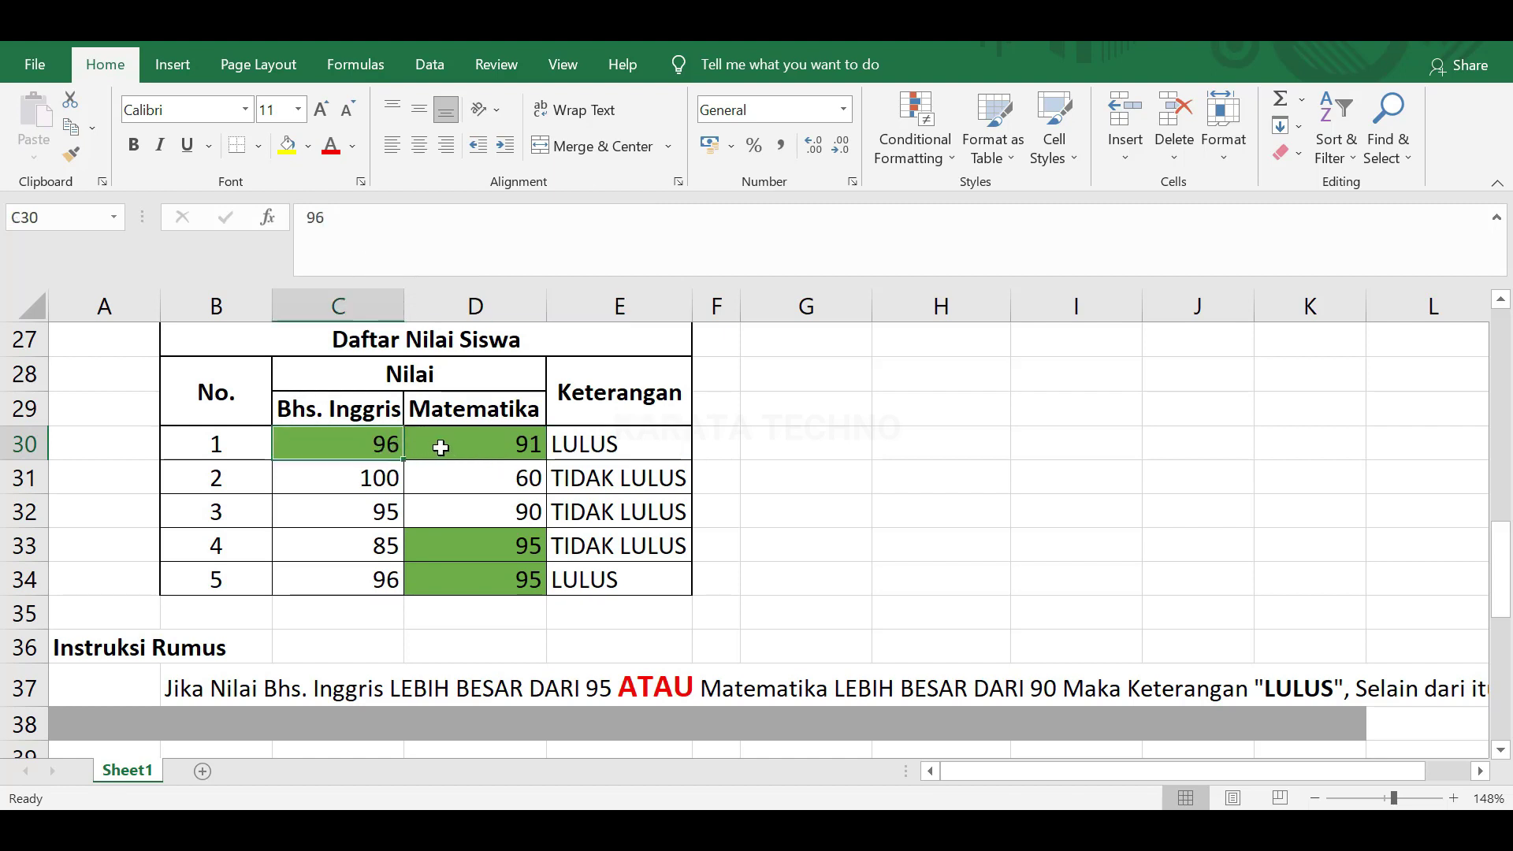
pyautogui.click(500, 447)
pyautogui.click(623, 444)
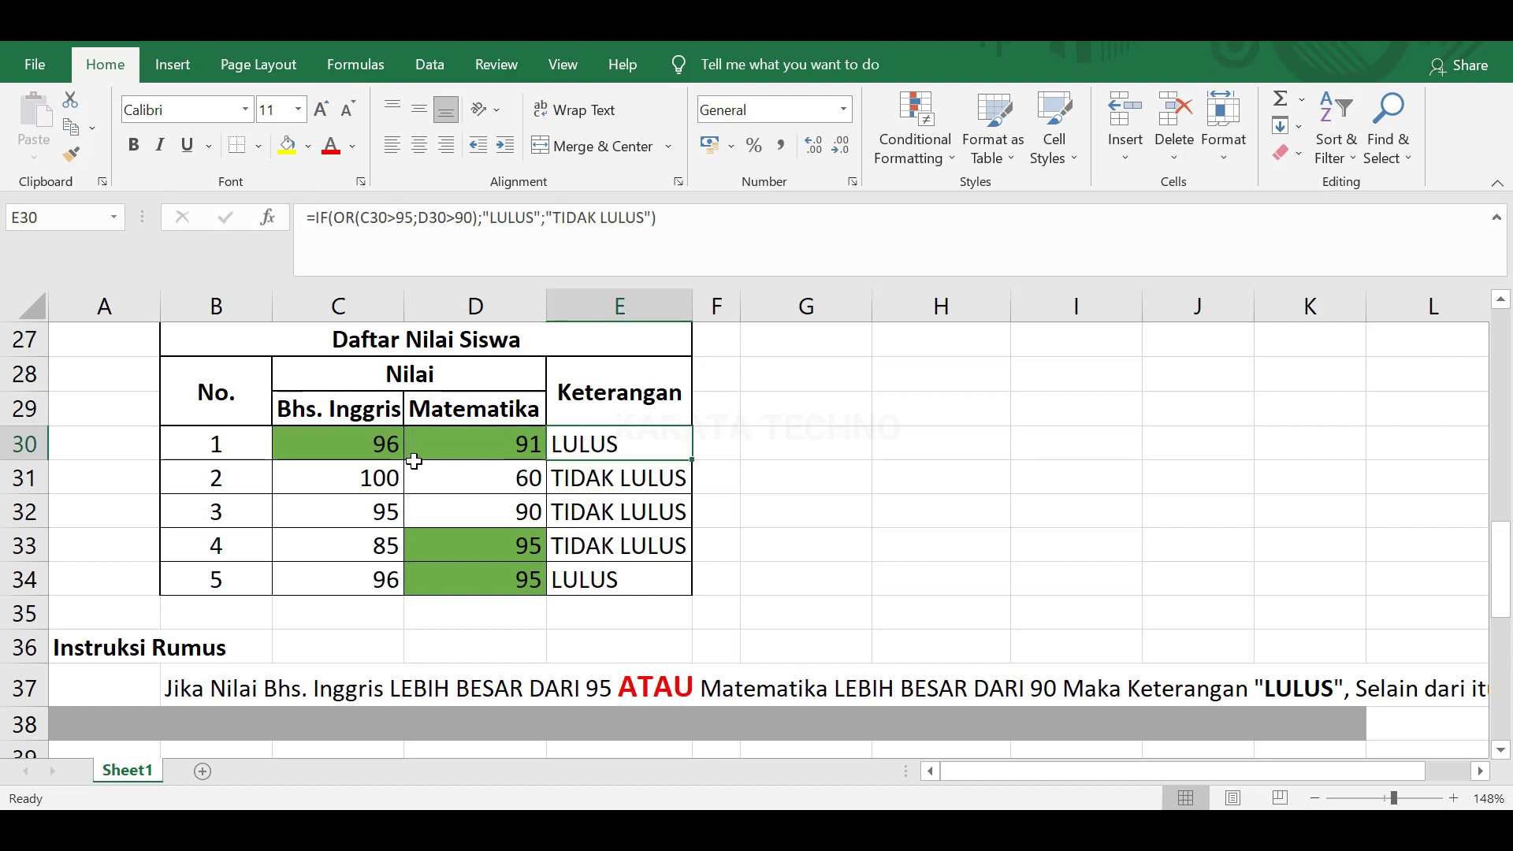
pyautogui.click(367, 447)
pyautogui.moveTo(368, 446); pyautogui.dragTo(433, 442)
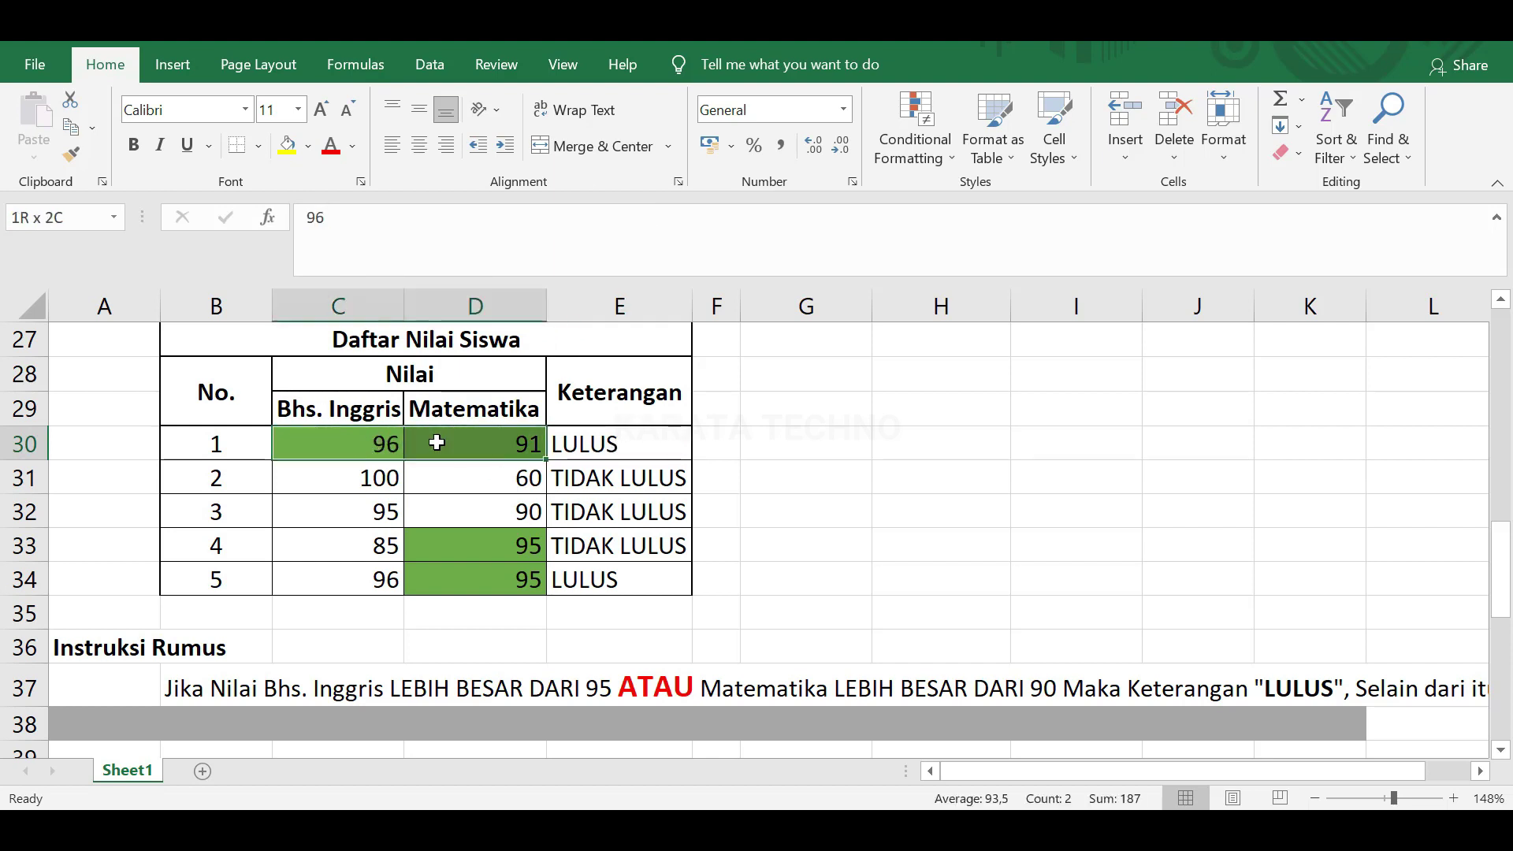
pyautogui.click(621, 441)
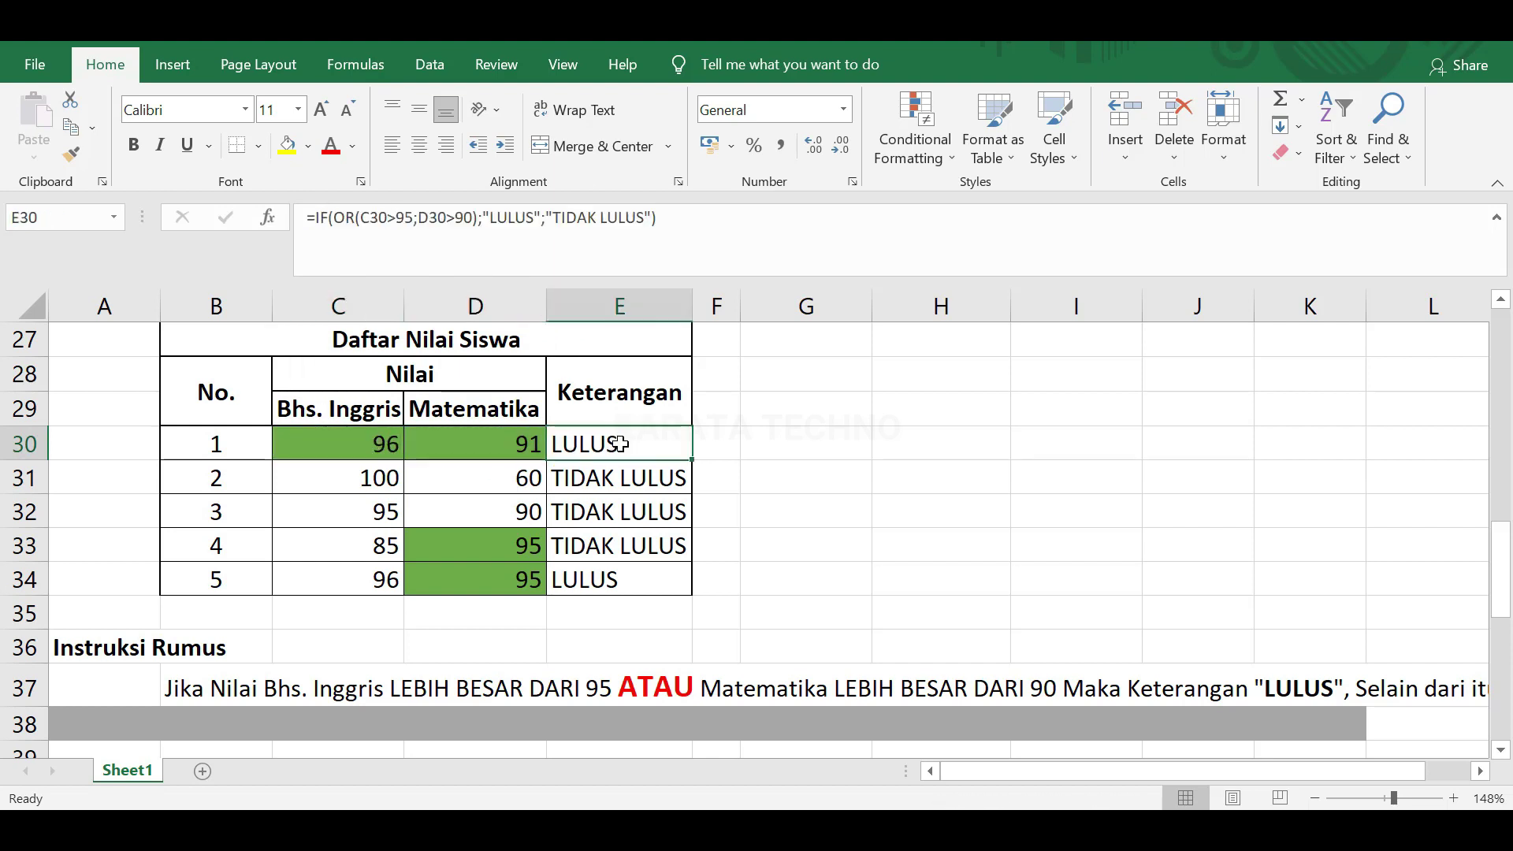
# Step: Compare the Keterangan formulas in E30 and E31, and check student 2's Bhs. Inggris score in C31
pyautogui.moveTo(692, 463)
pyautogui.mouseDown()
pyautogui.moveTo(692, 480)
pyautogui.moveTo(691, 465)
pyautogui.mouseUp()
pyautogui.click(609, 478)
pyautogui.click(632, 447)
pyautogui.click(628, 478)
pyautogui.click(628, 452)
pyautogui.click(627, 486)
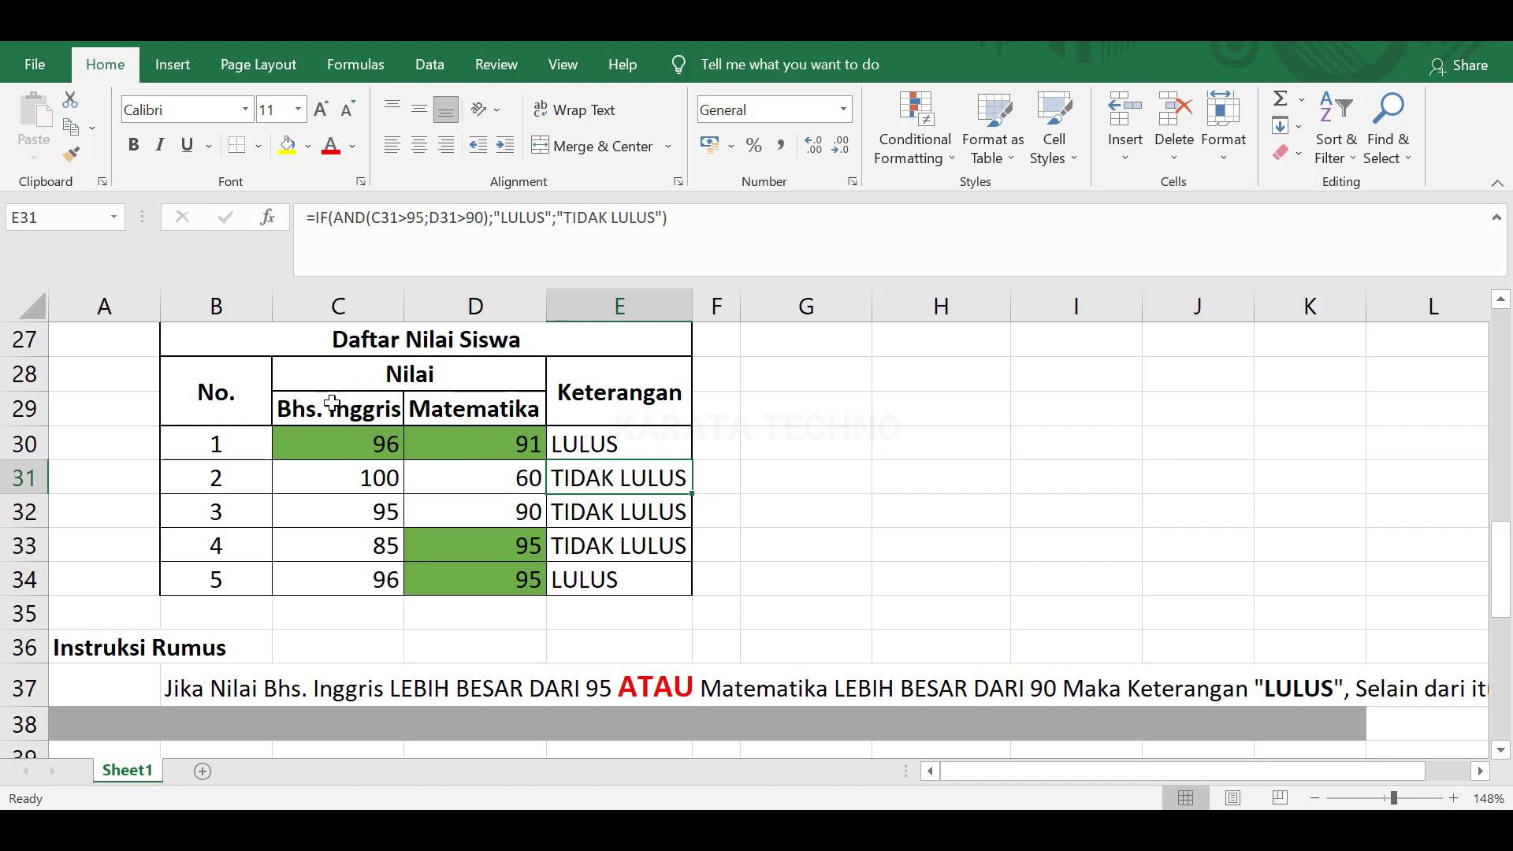
pyautogui.click(362, 487)
# Step: Fill the OR formula from E30 down to E31, and check student 2's scores in C31:D31
pyautogui.click(683, 452)
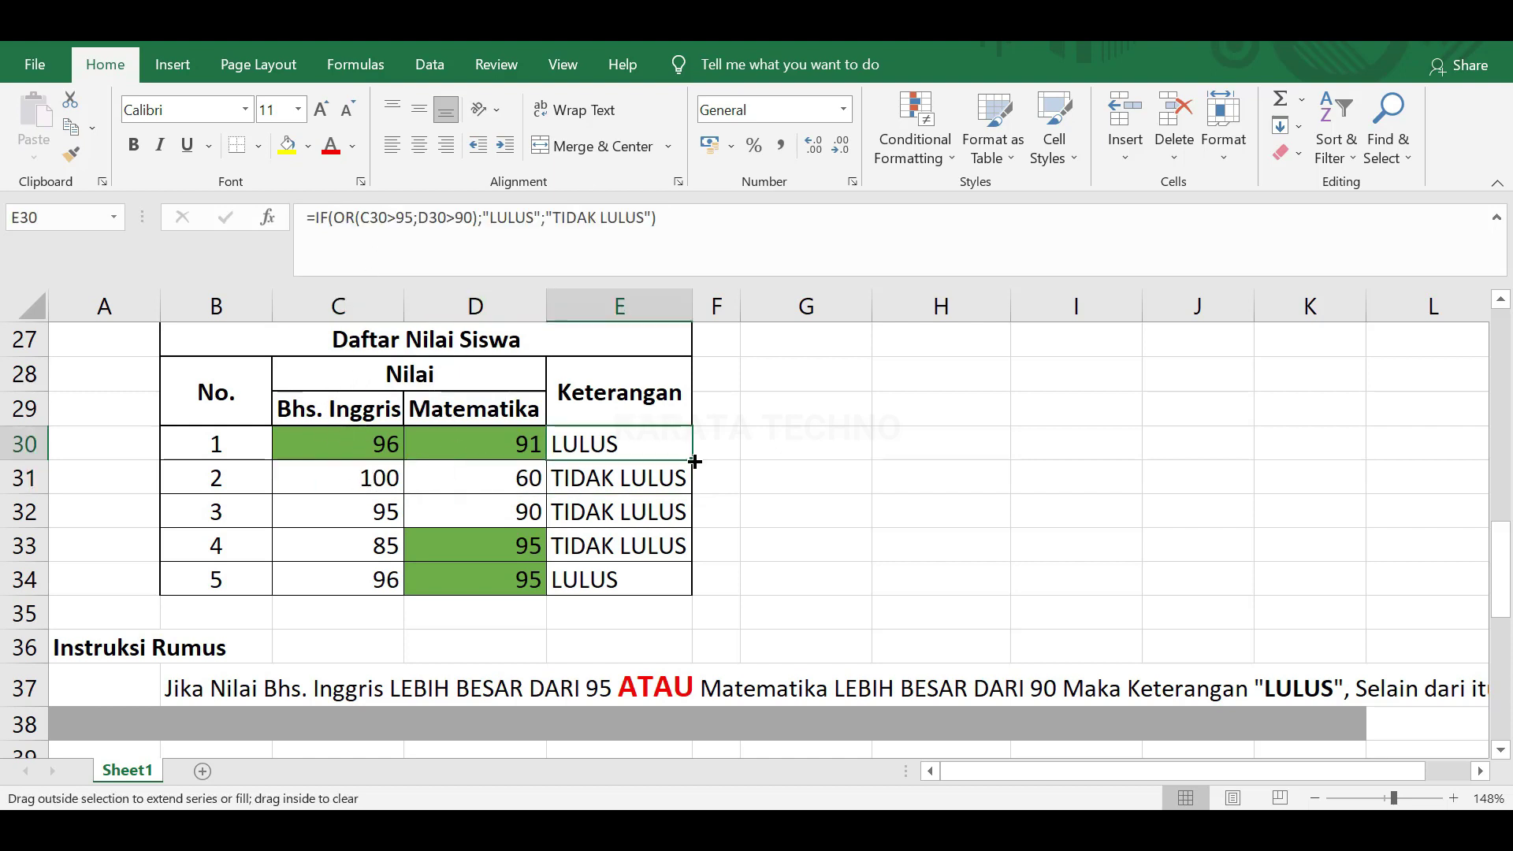
pyautogui.moveTo(694, 461); pyautogui.dragTo(693, 482)
pyautogui.click(631, 479)
pyautogui.click(371, 483)
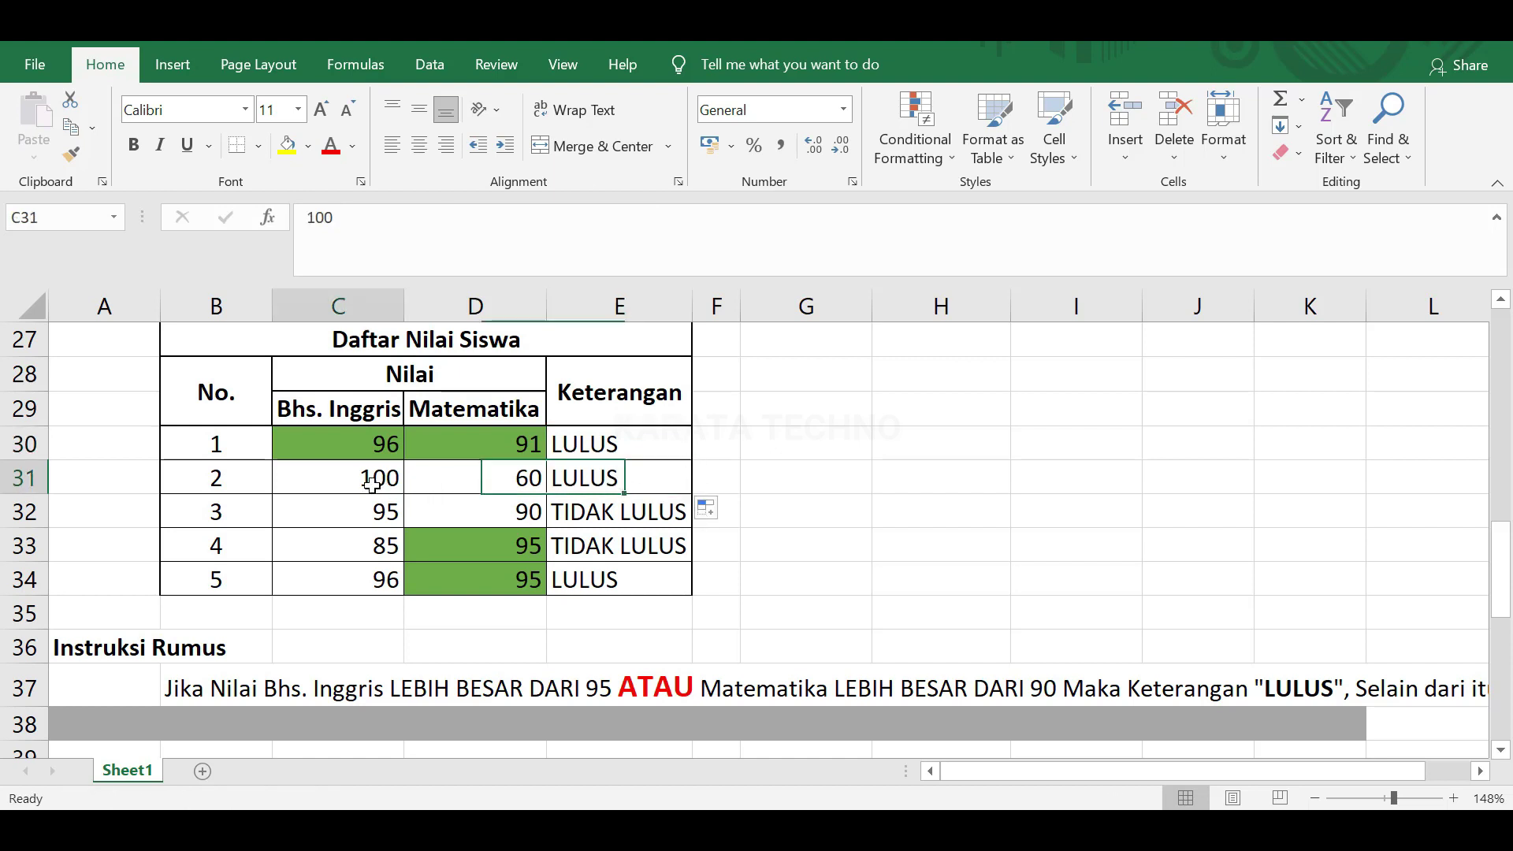
pyautogui.click(412, 489)
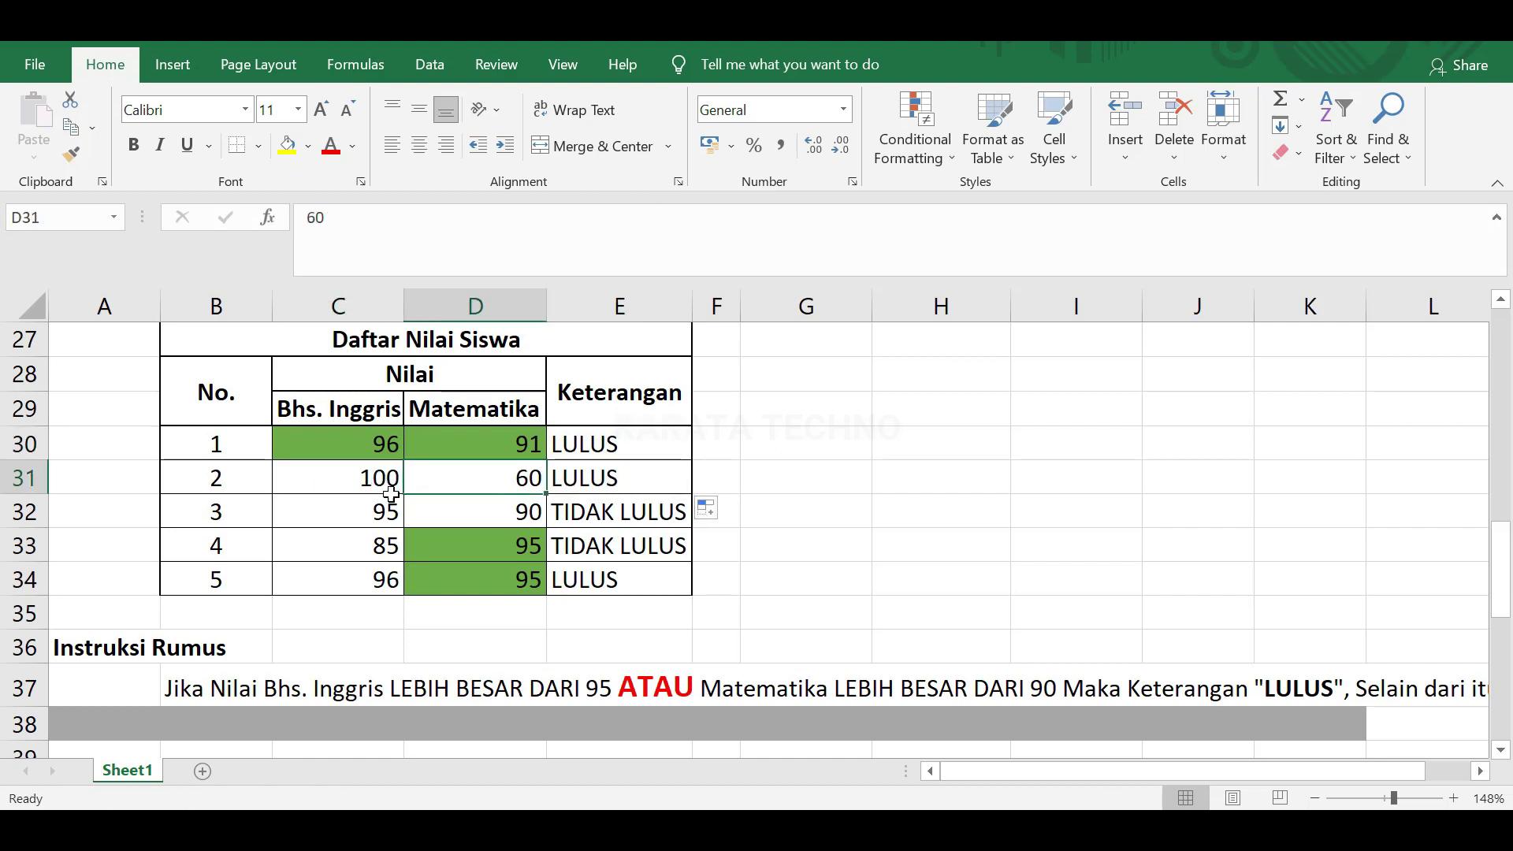
# Step: Fill the OR formula from E31 down to E32 for student 3
pyautogui.click(659, 476)
pyautogui.moveTo(693, 494); pyautogui.dragTo(691, 514)
pyautogui.click(625, 513)
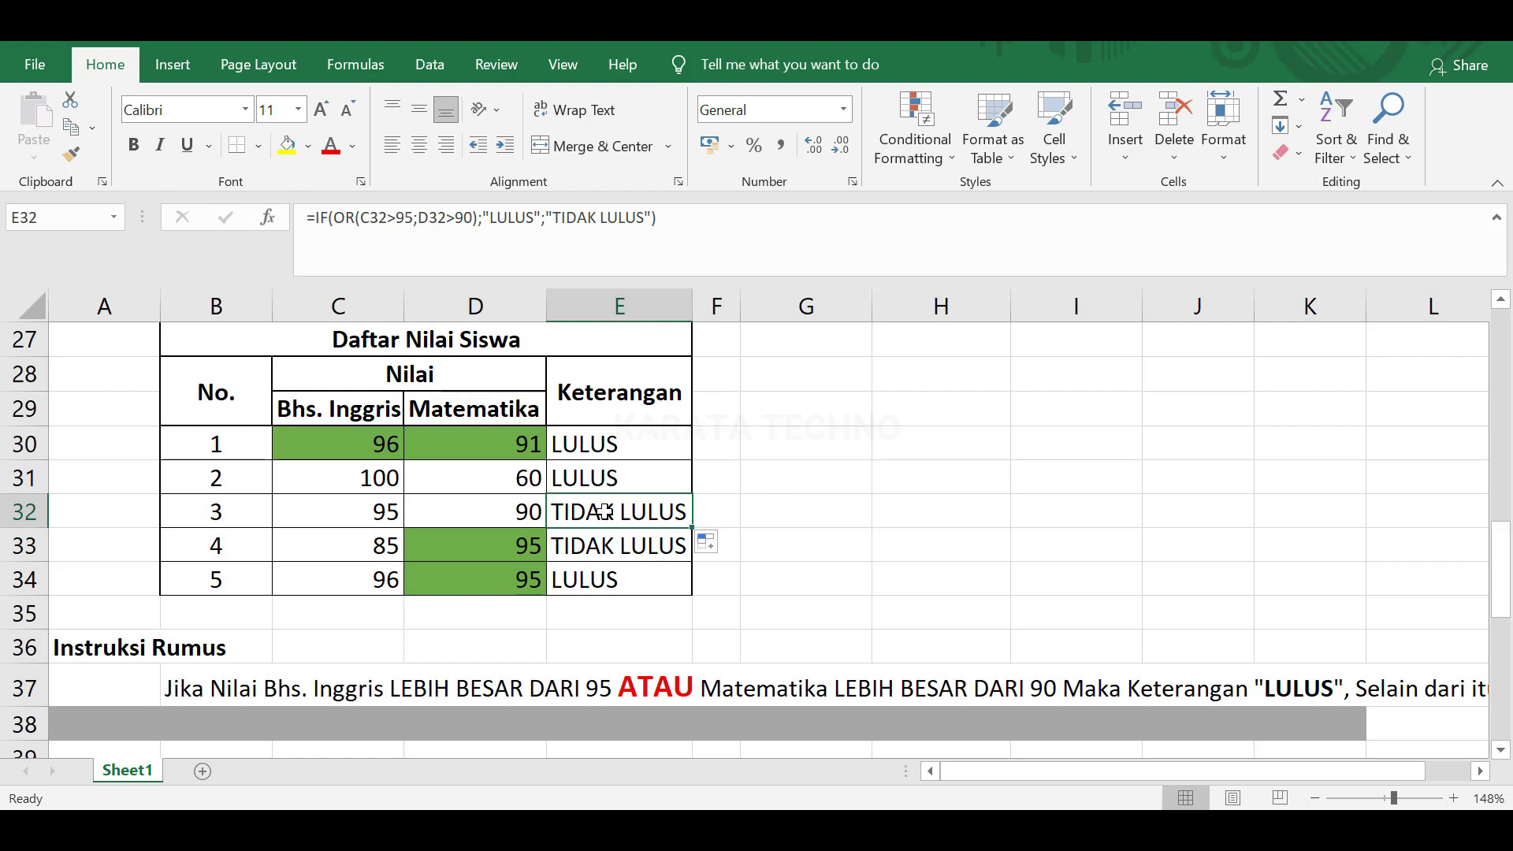
# Step: Check student 3's Bhs. Inggris and Matematika scores in C32:D32 against the Keterangan formula in E32
pyautogui.click(374, 513)
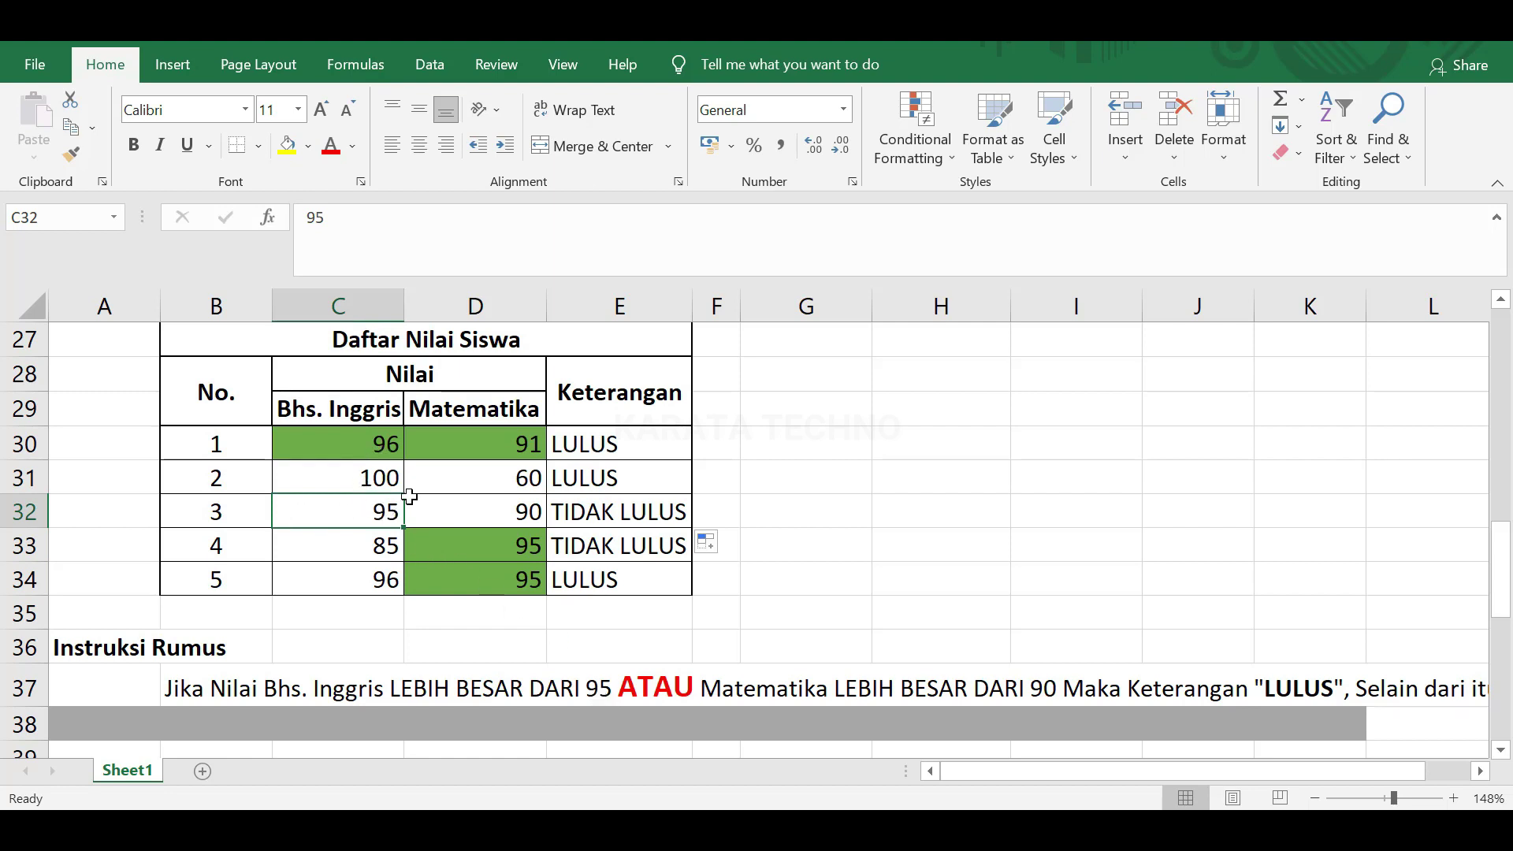
pyautogui.click(507, 508)
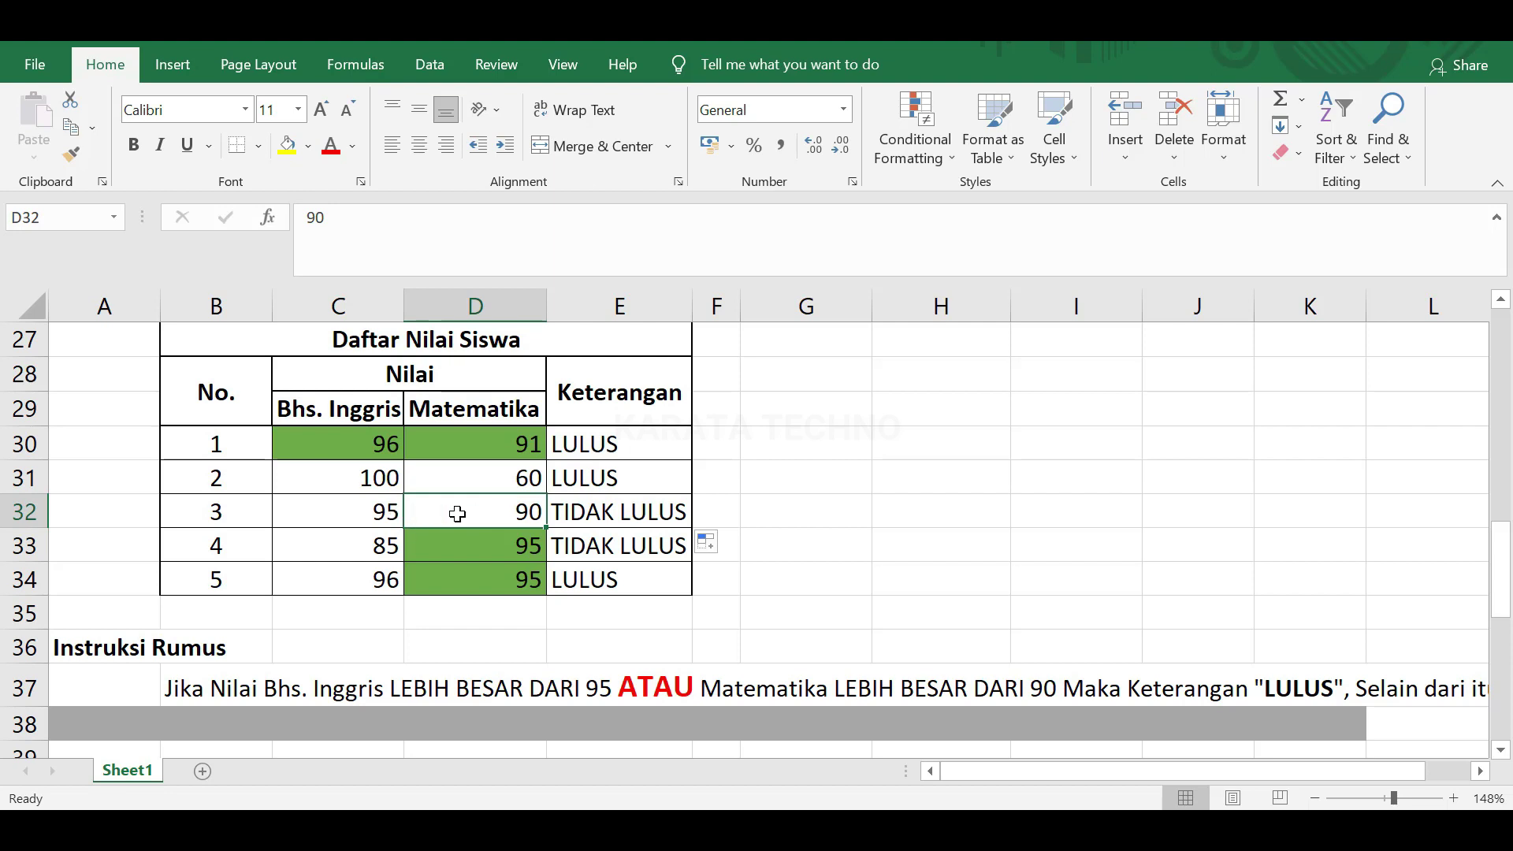
pyautogui.moveTo(427, 516); pyautogui.dragTo(394, 512)
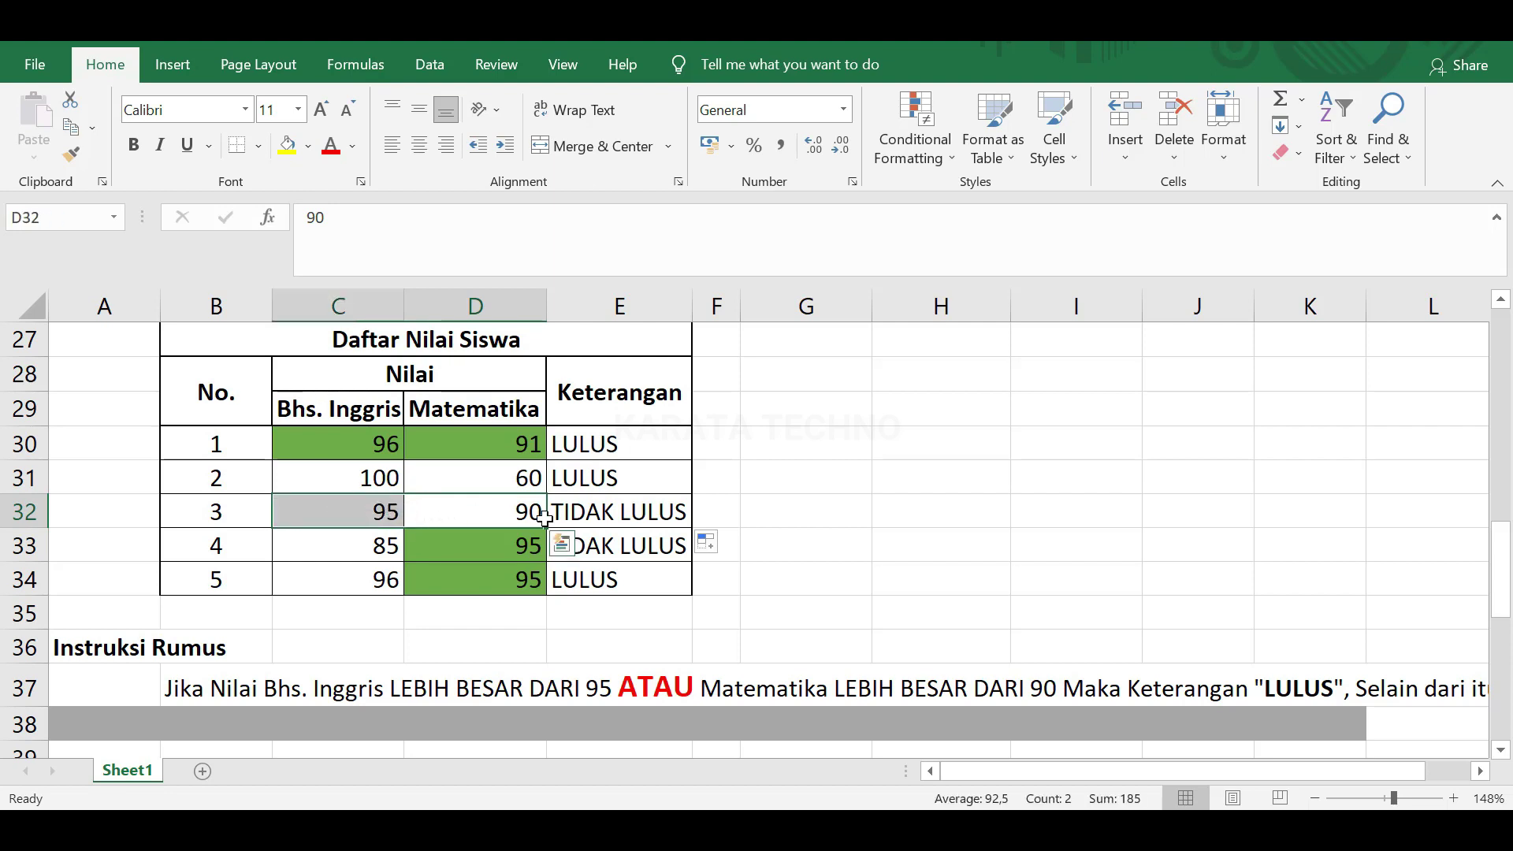
pyautogui.click(625, 512)
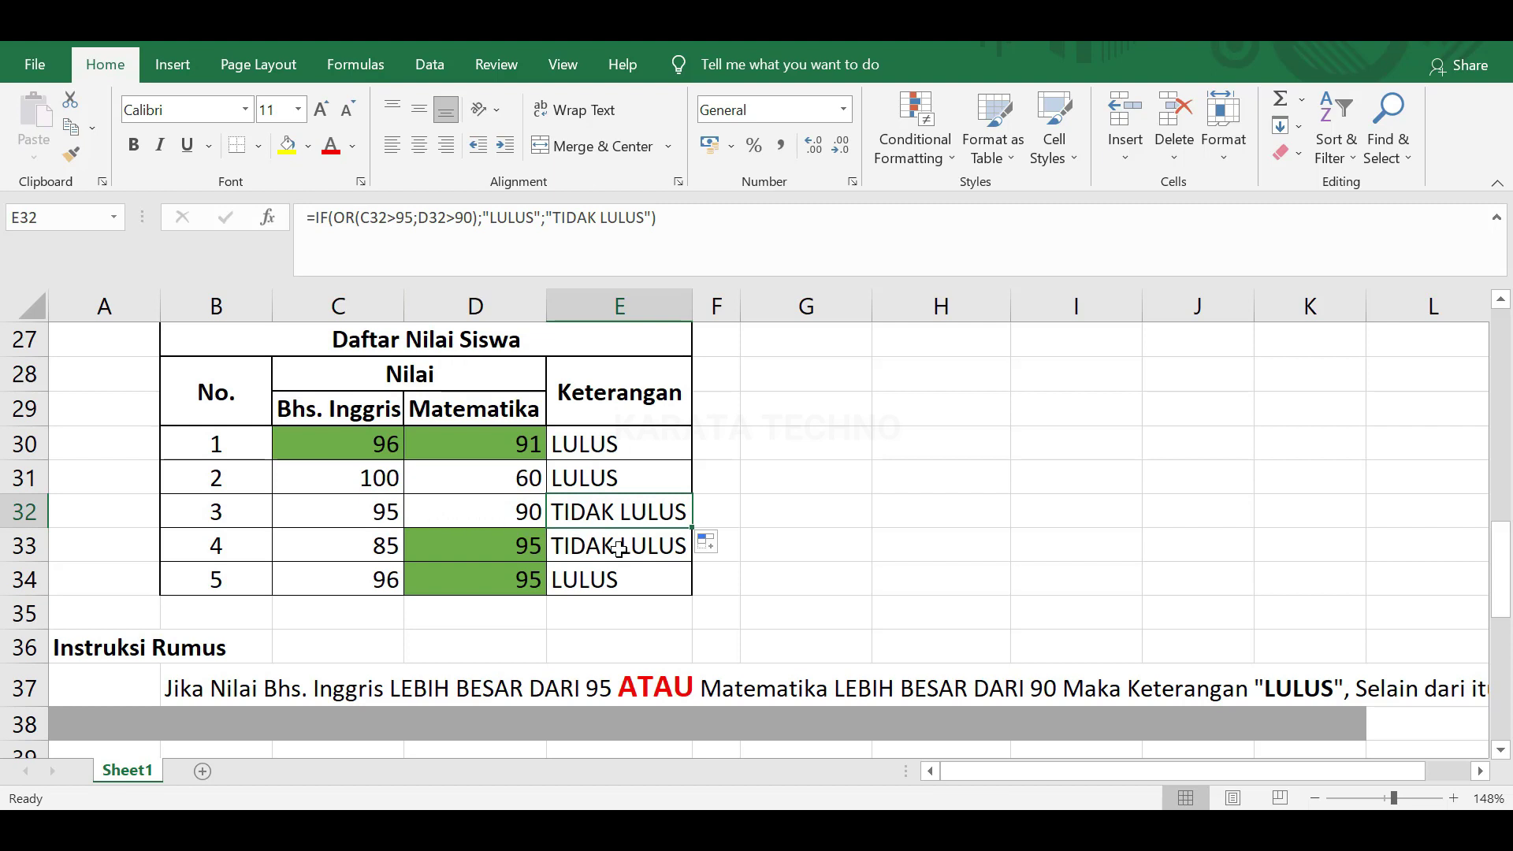
# Step: Fill the OR formula from E32 down to E33, and check student 4's scores in C33:D33
pyautogui.moveTo(692, 527); pyautogui.dragTo(694, 556)
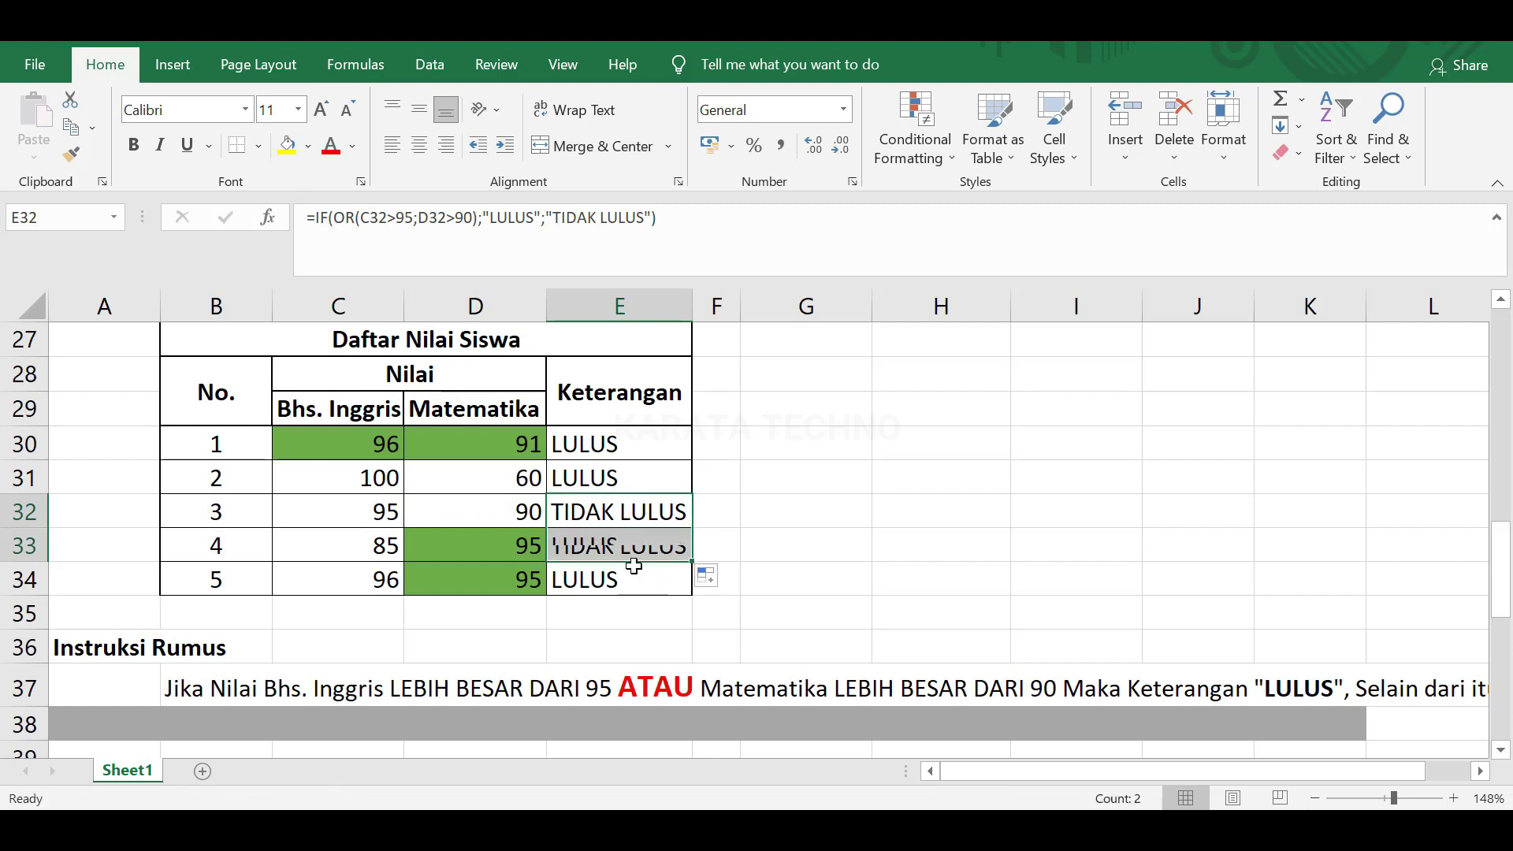
pyautogui.click(624, 549)
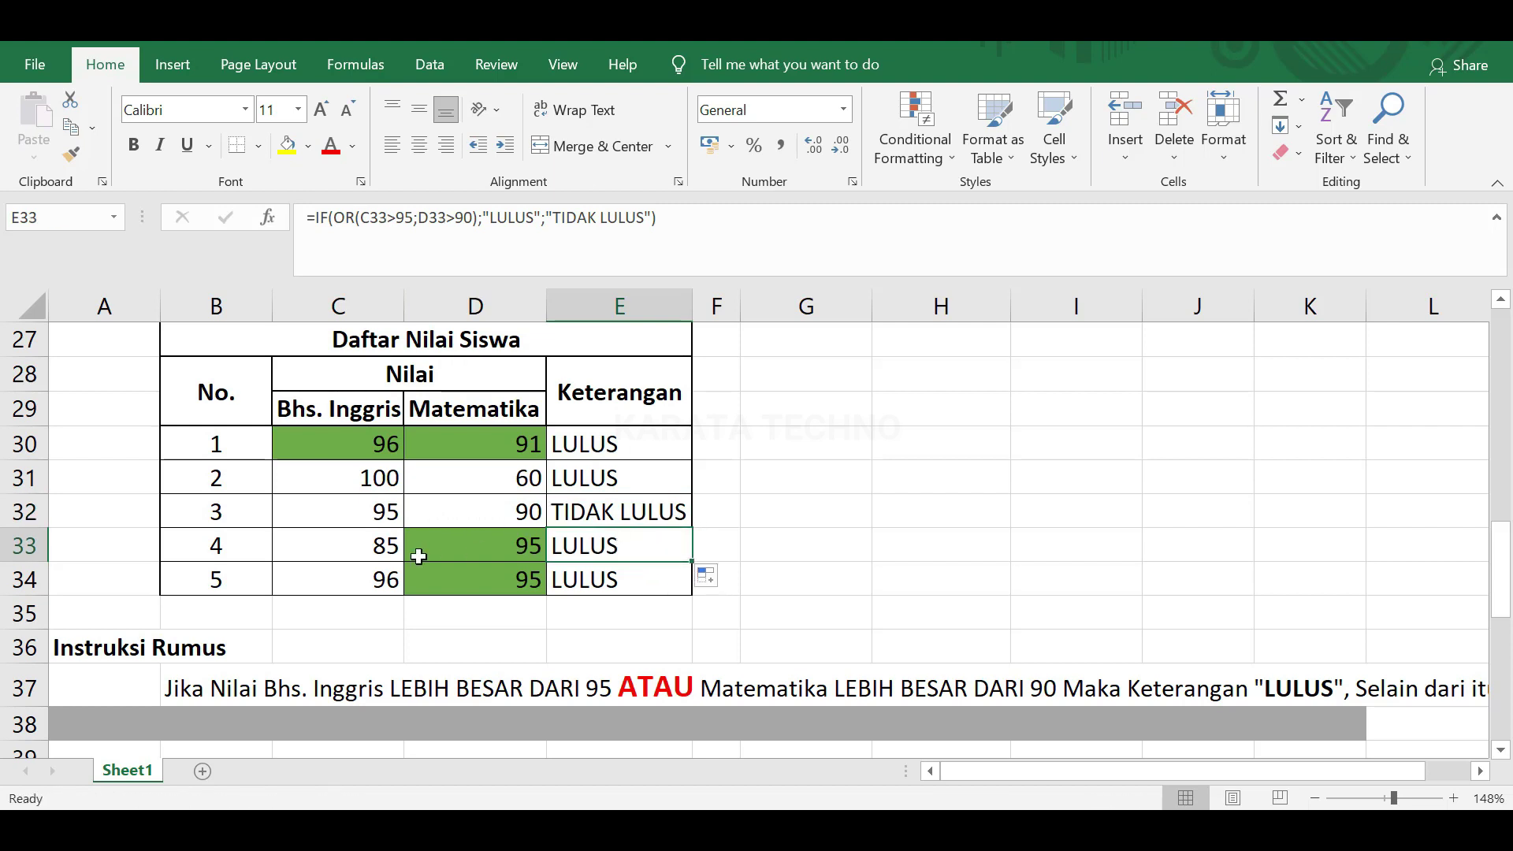
pyautogui.click(370, 548)
pyautogui.click(497, 542)
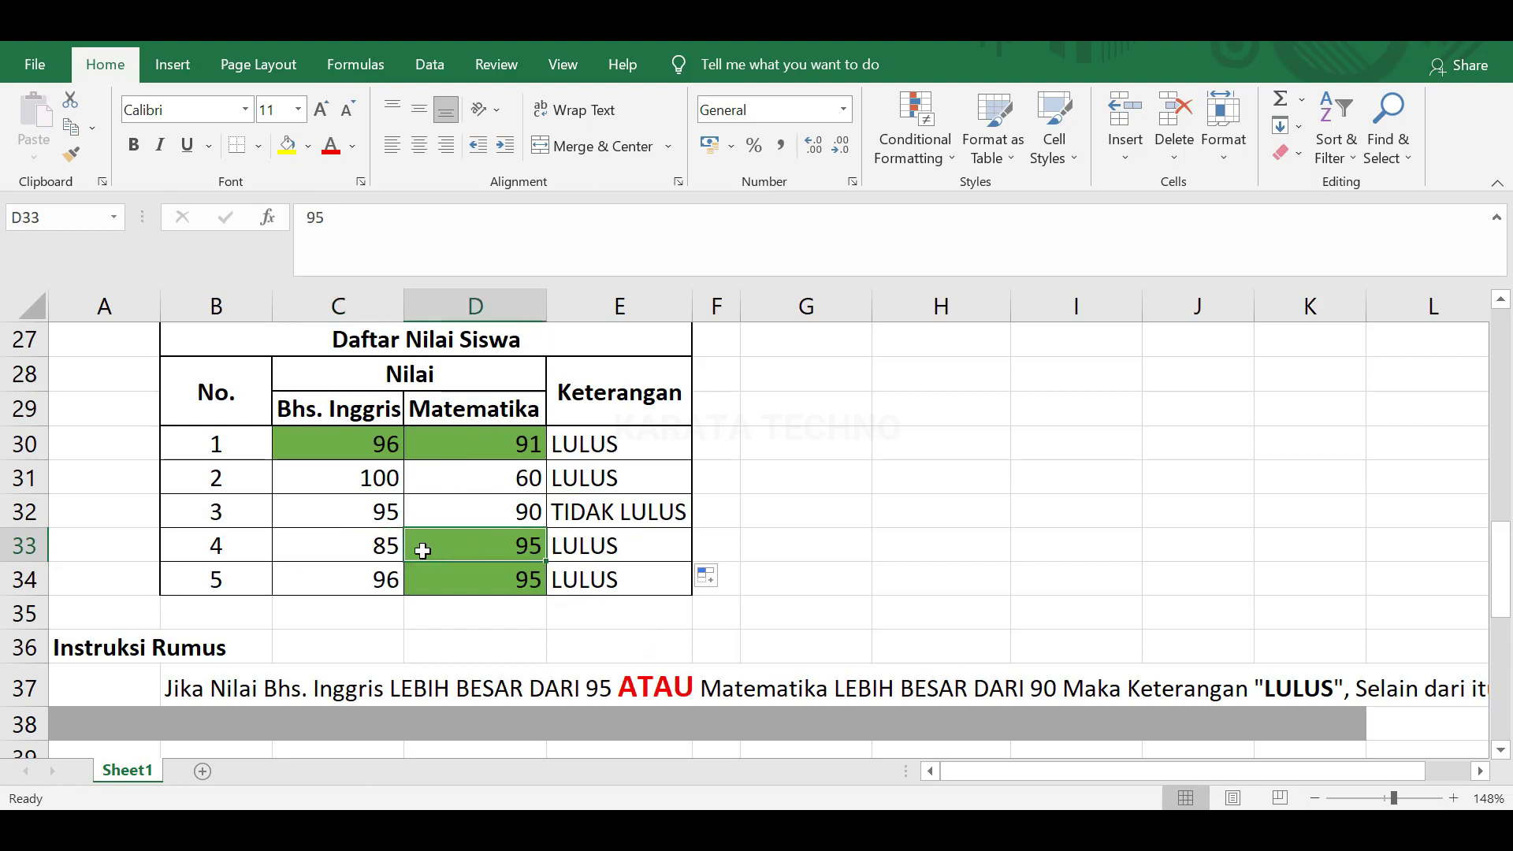
# Step: Compare student 4's Bhs. Inggris and Matematika scores in C33:D33 with the Keterangan formula in E33
pyautogui.click(363, 543)
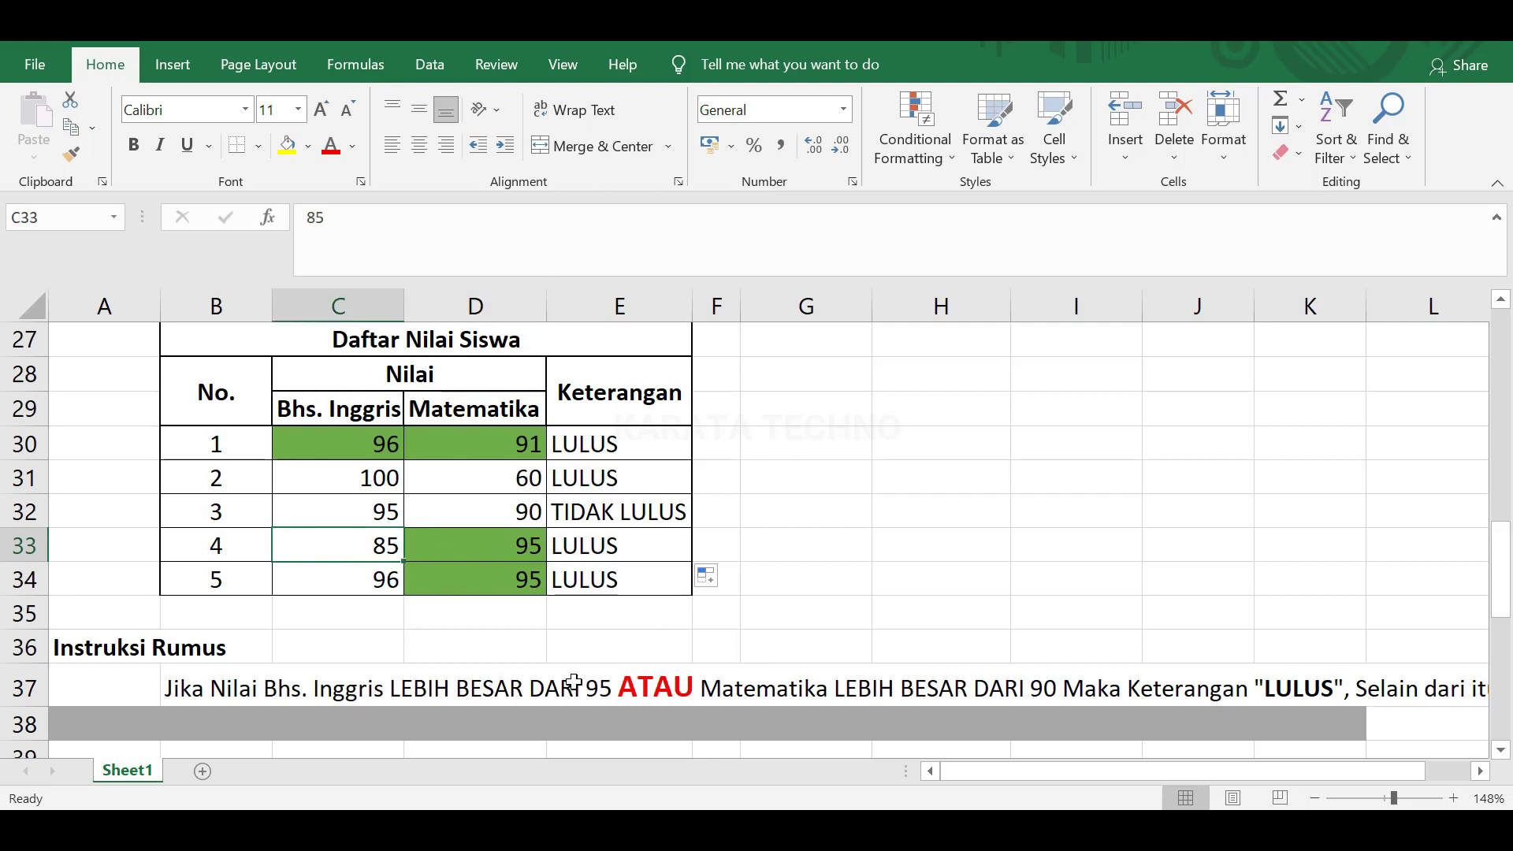
pyautogui.click(486, 547)
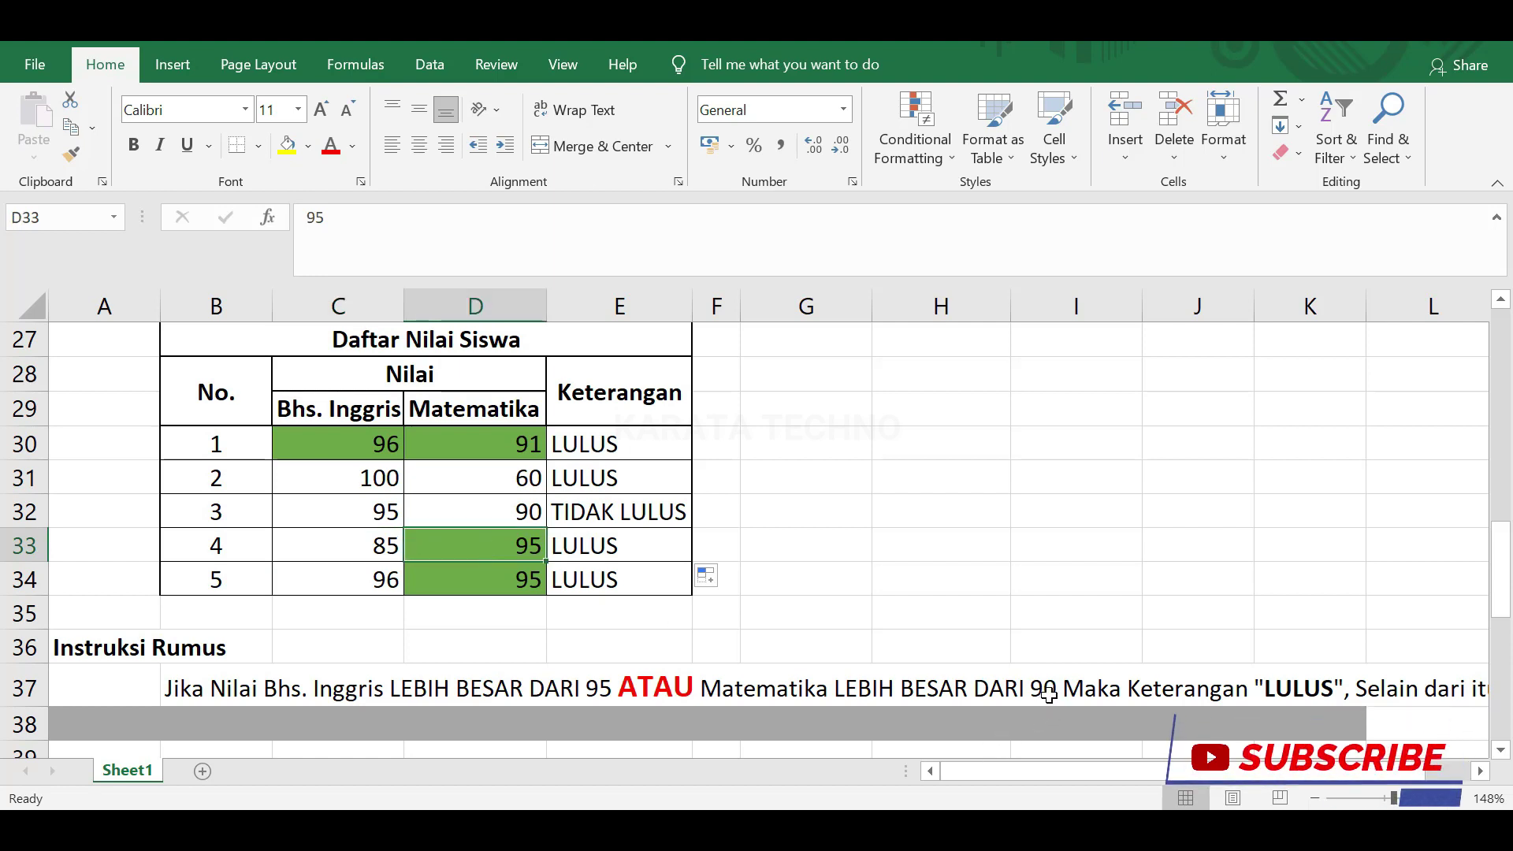
pyautogui.click(619, 545)
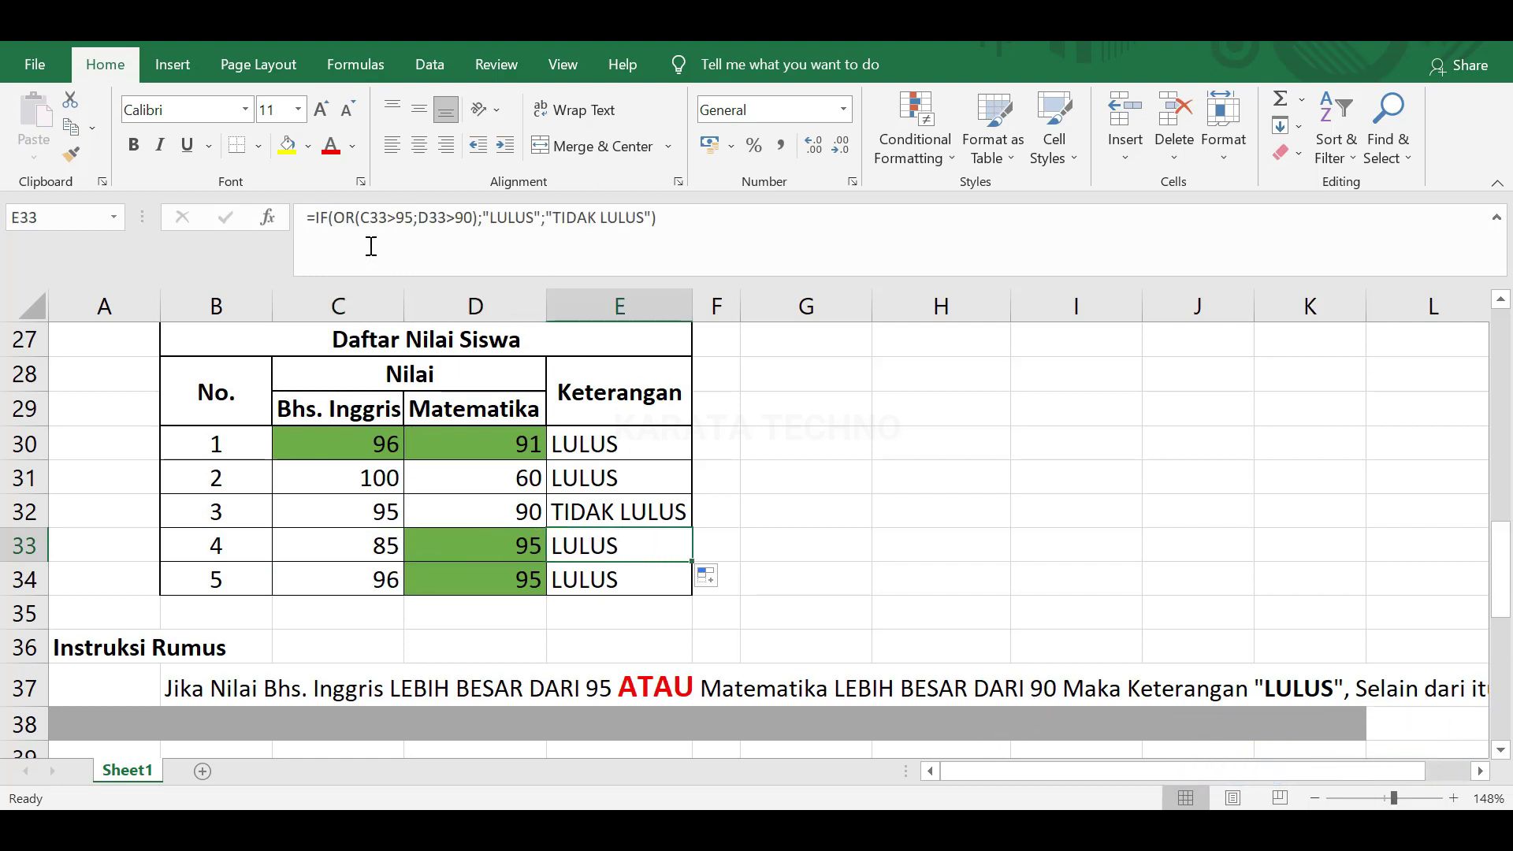
# Step: Fill the OR formula from E33 down to E34, and check student 5's scores in C34:D34
pyautogui.moveTo(692, 563); pyautogui.dragTo(691, 596)
pyautogui.click(636, 580)
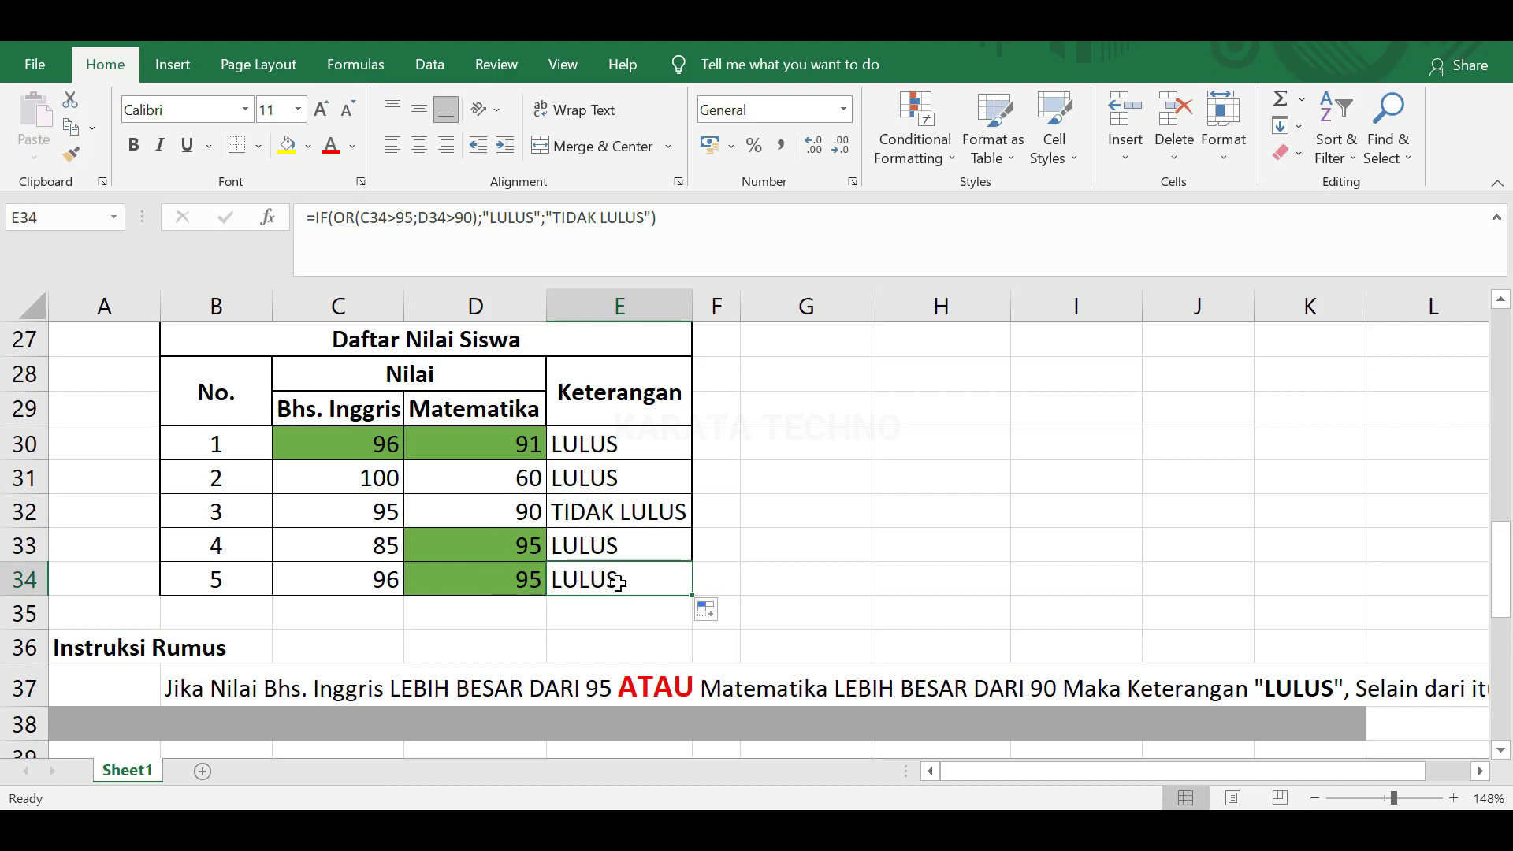
pyautogui.click(487, 582)
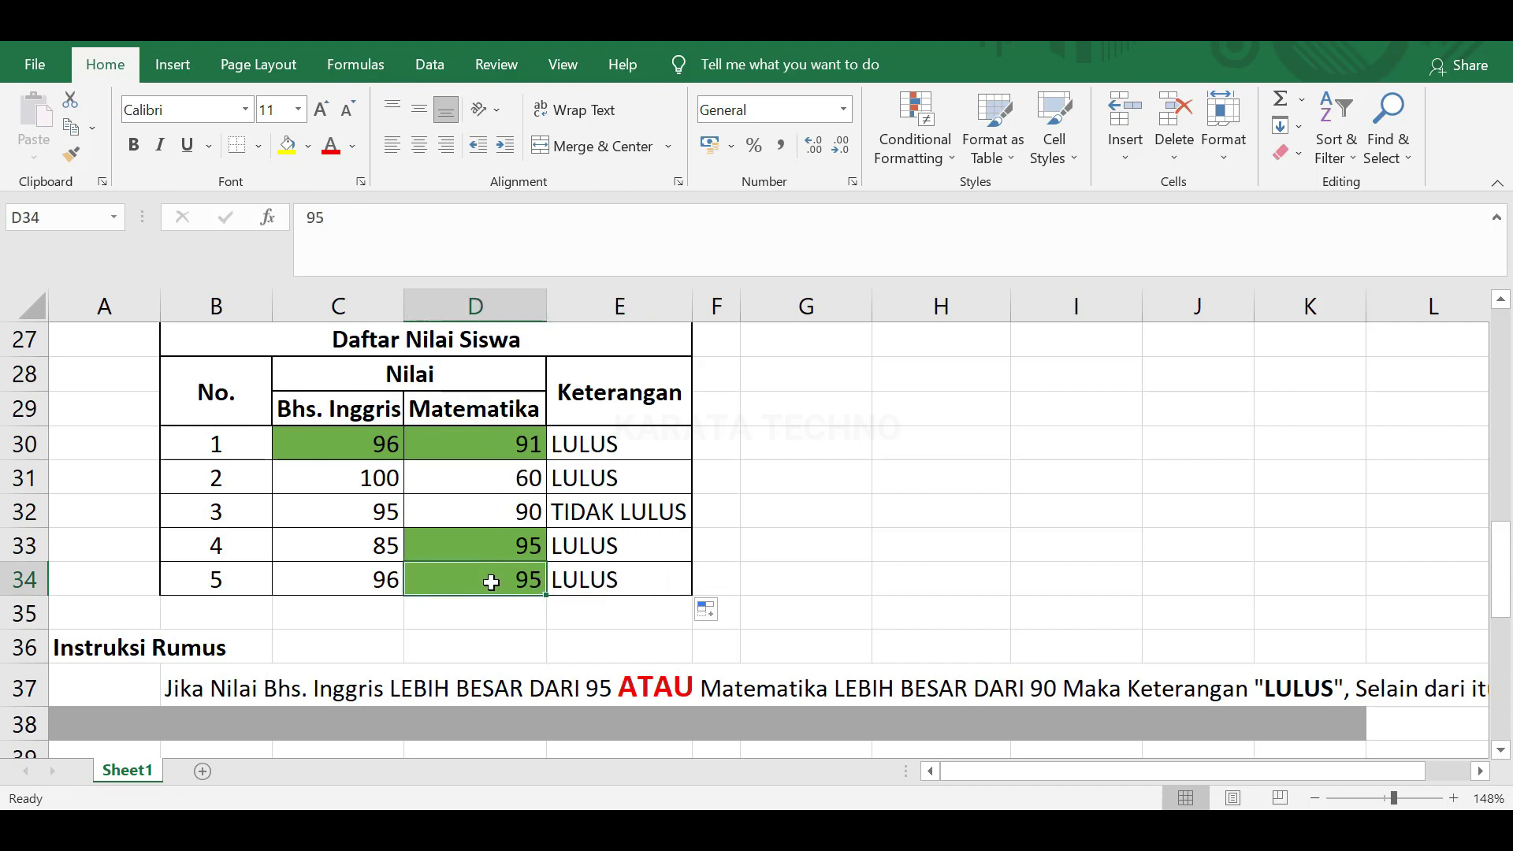
pyautogui.moveTo(377, 584); pyautogui.dragTo(429, 577)
pyautogui.click(618, 584)
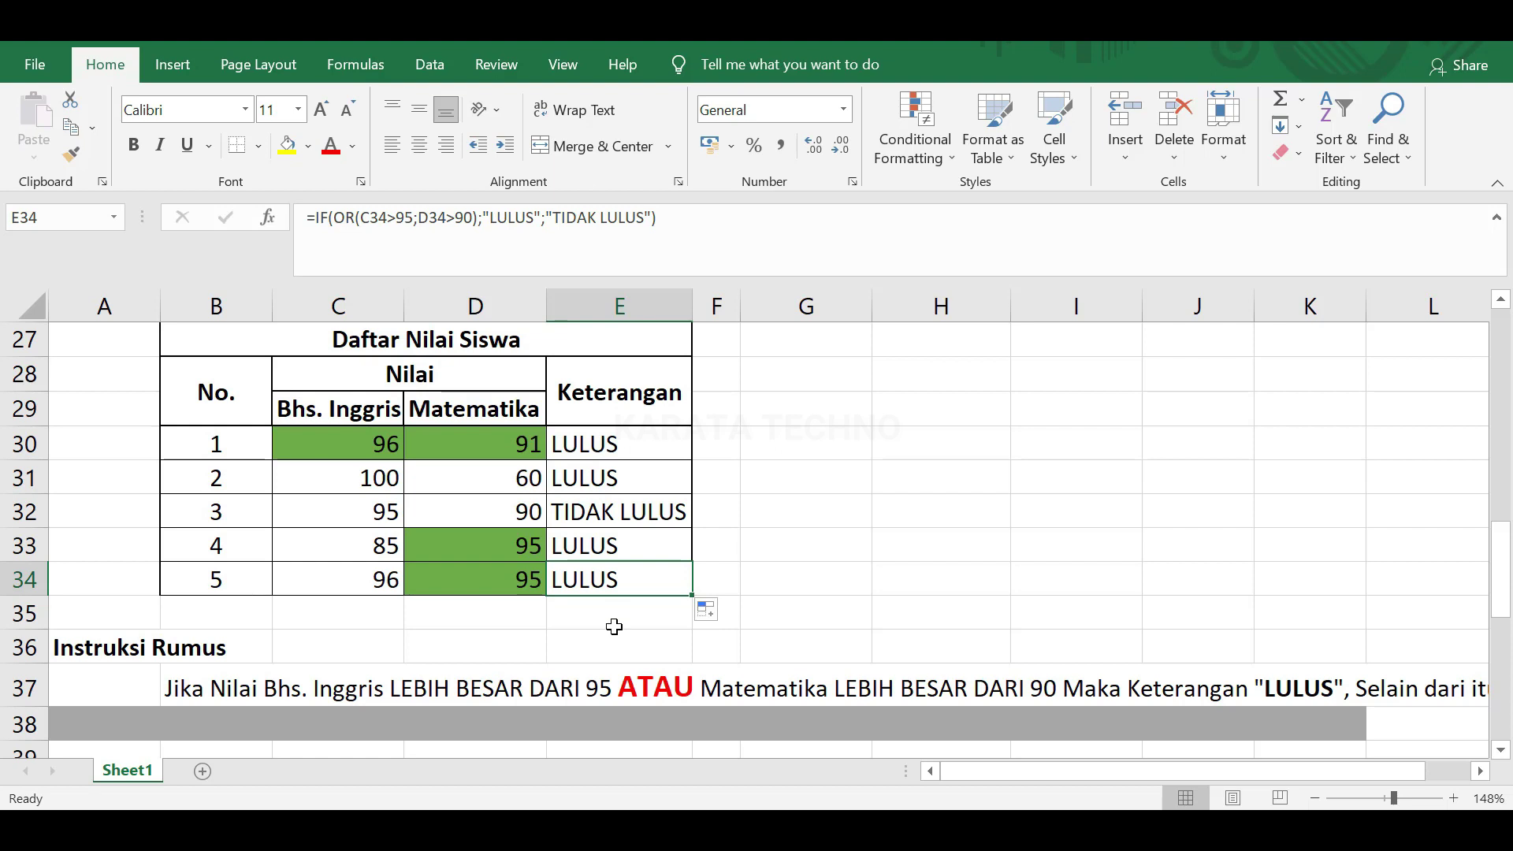
# Step: Change the table label in B41 to TABEL 3
pyautogui.moveTo(1501, 561); pyautogui.dragTo(1503, 662)
pyautogui.doubleClick(220, 407)
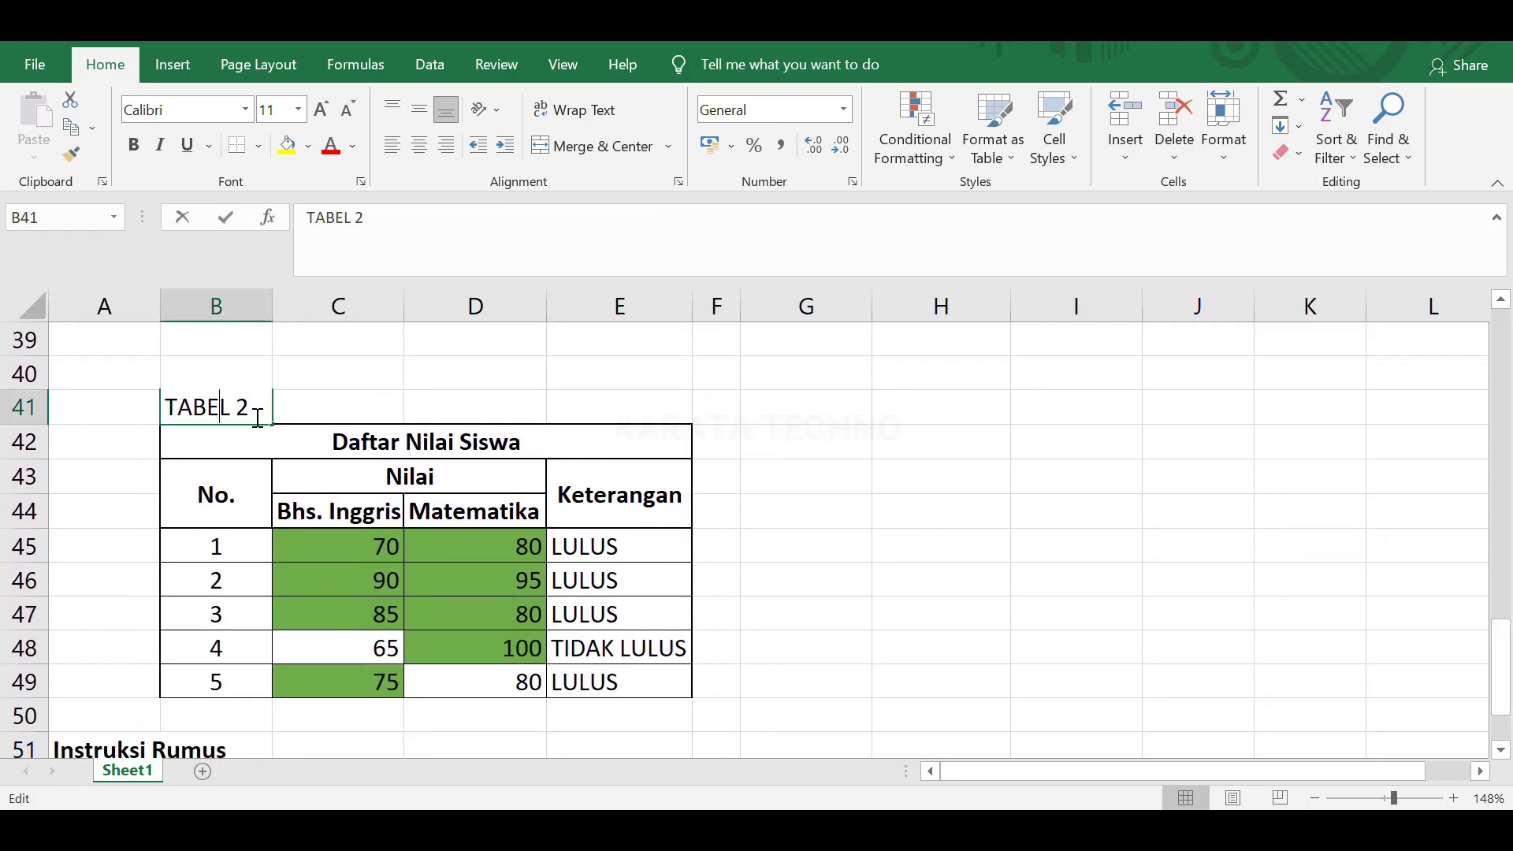
pyautogui.doubleClick(243, 409)
pyautogui.write('3')
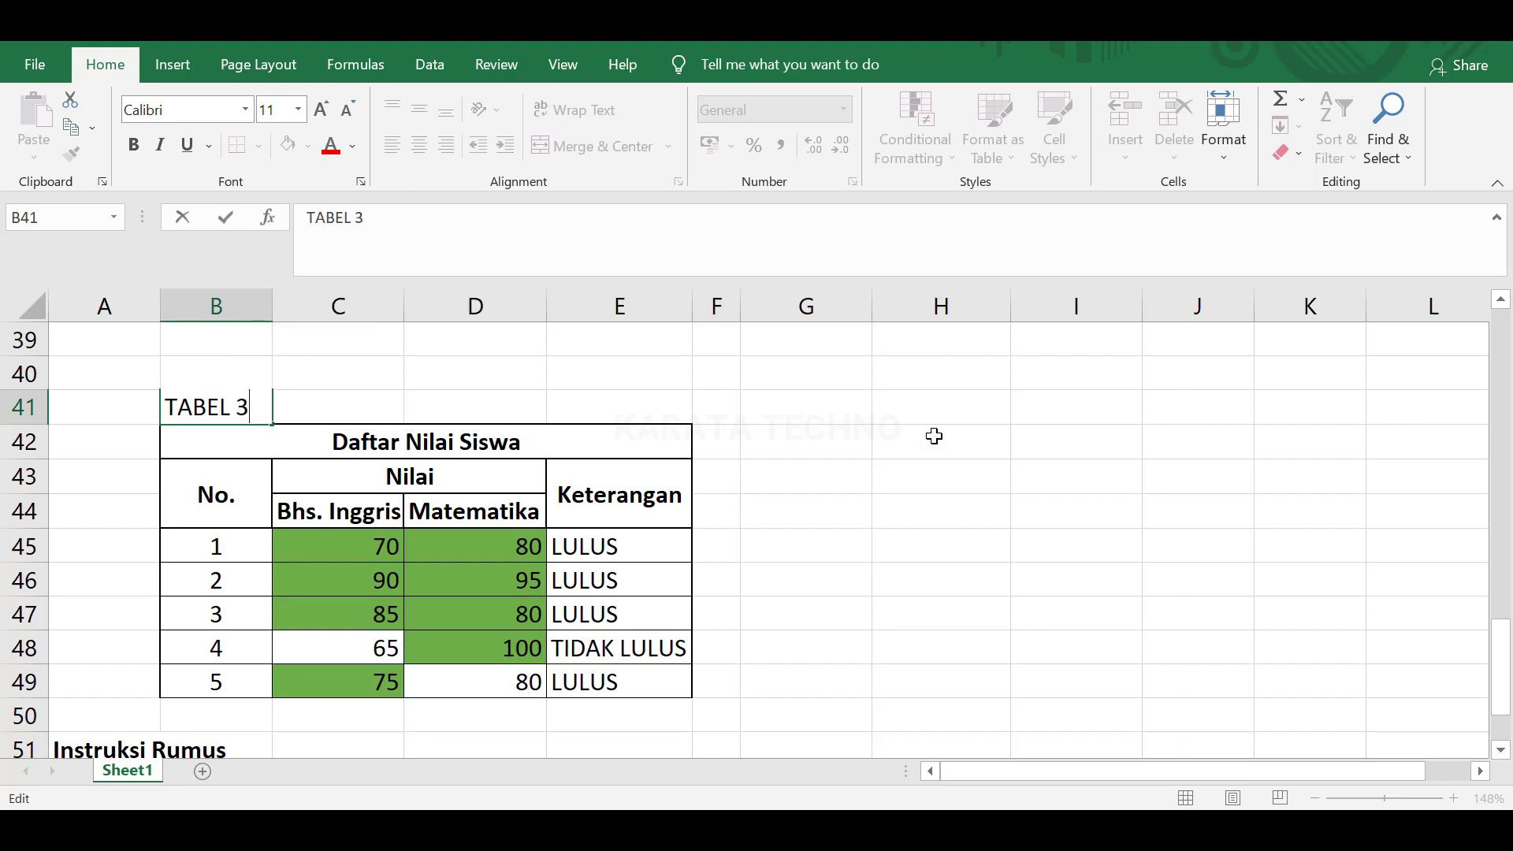
pyautogui.click(934, 436)
# Step: Replace the word DAN with ATAU in the Instruksi Rumus text in B52
pyautogui.scroll(-4, 364, 527)
pyautogui.scroll(3, 364, 527)
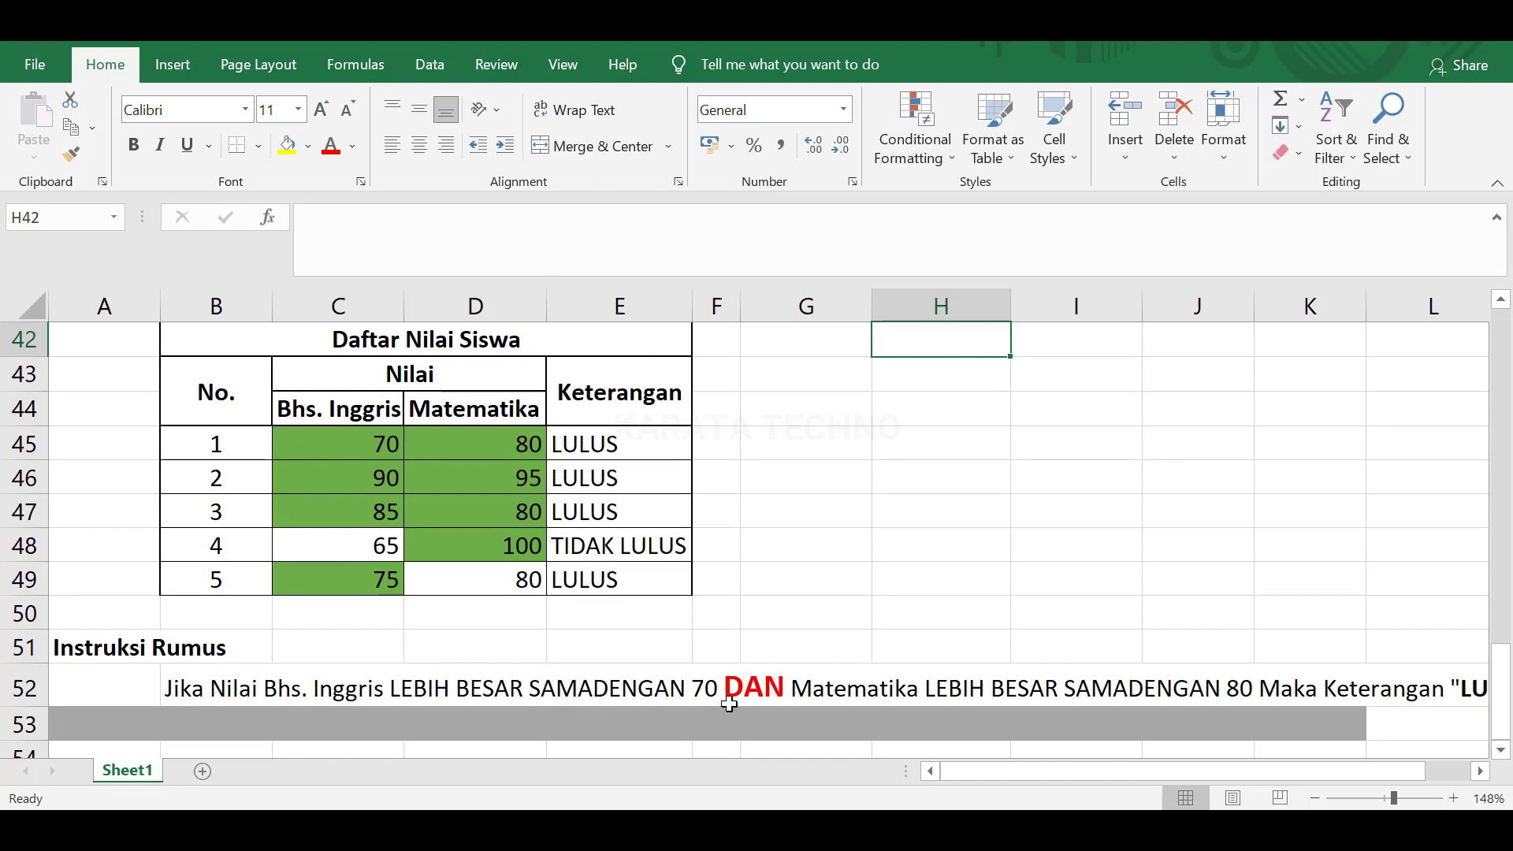
pyautogui.click(236, 690)
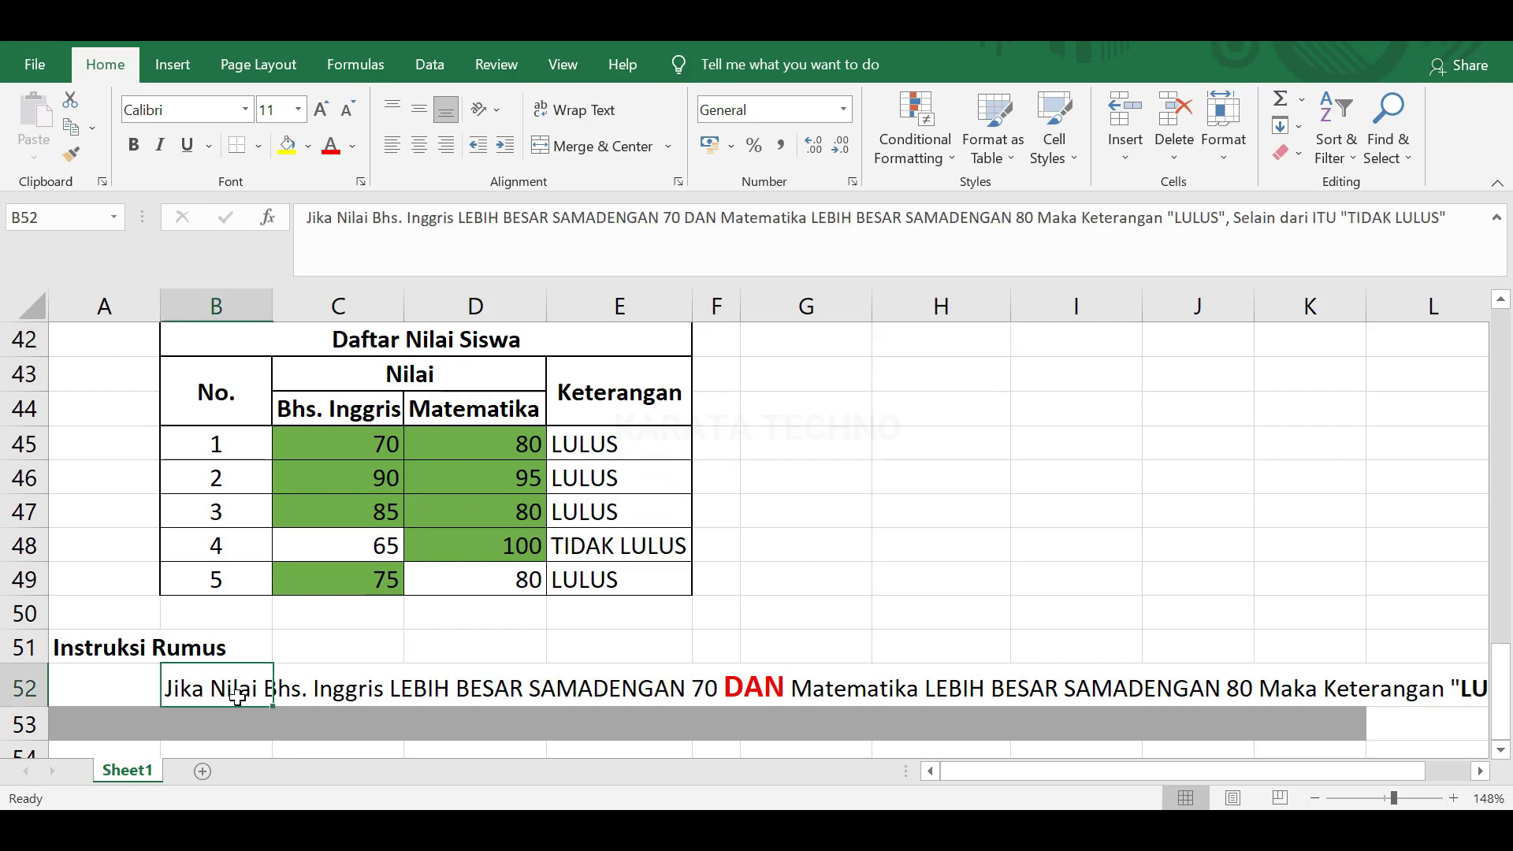
pyautogui.doubleClick(697, 219)
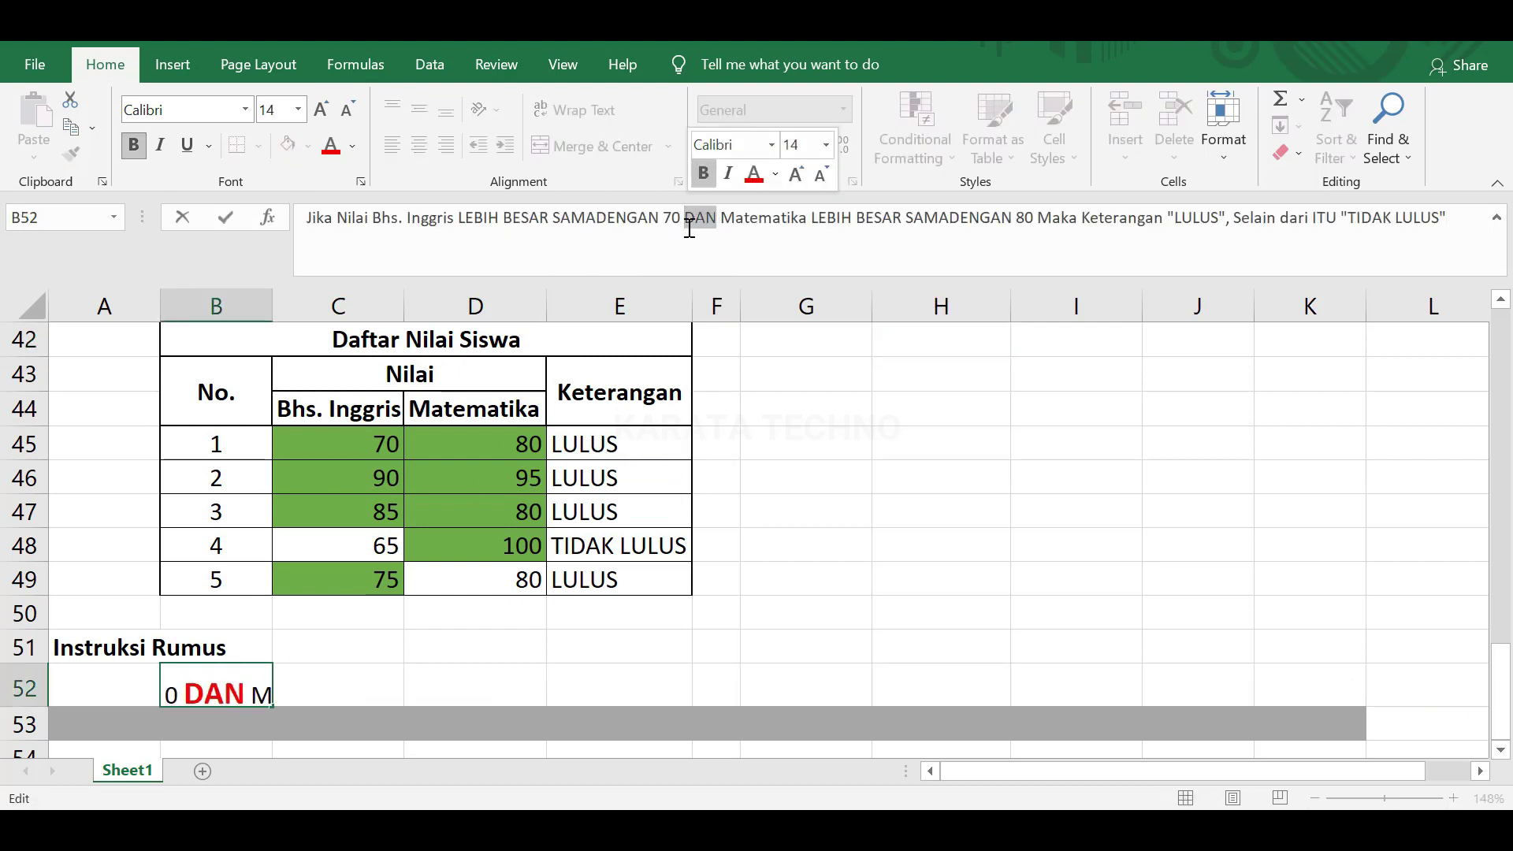
pyautogui.write('ATAU')
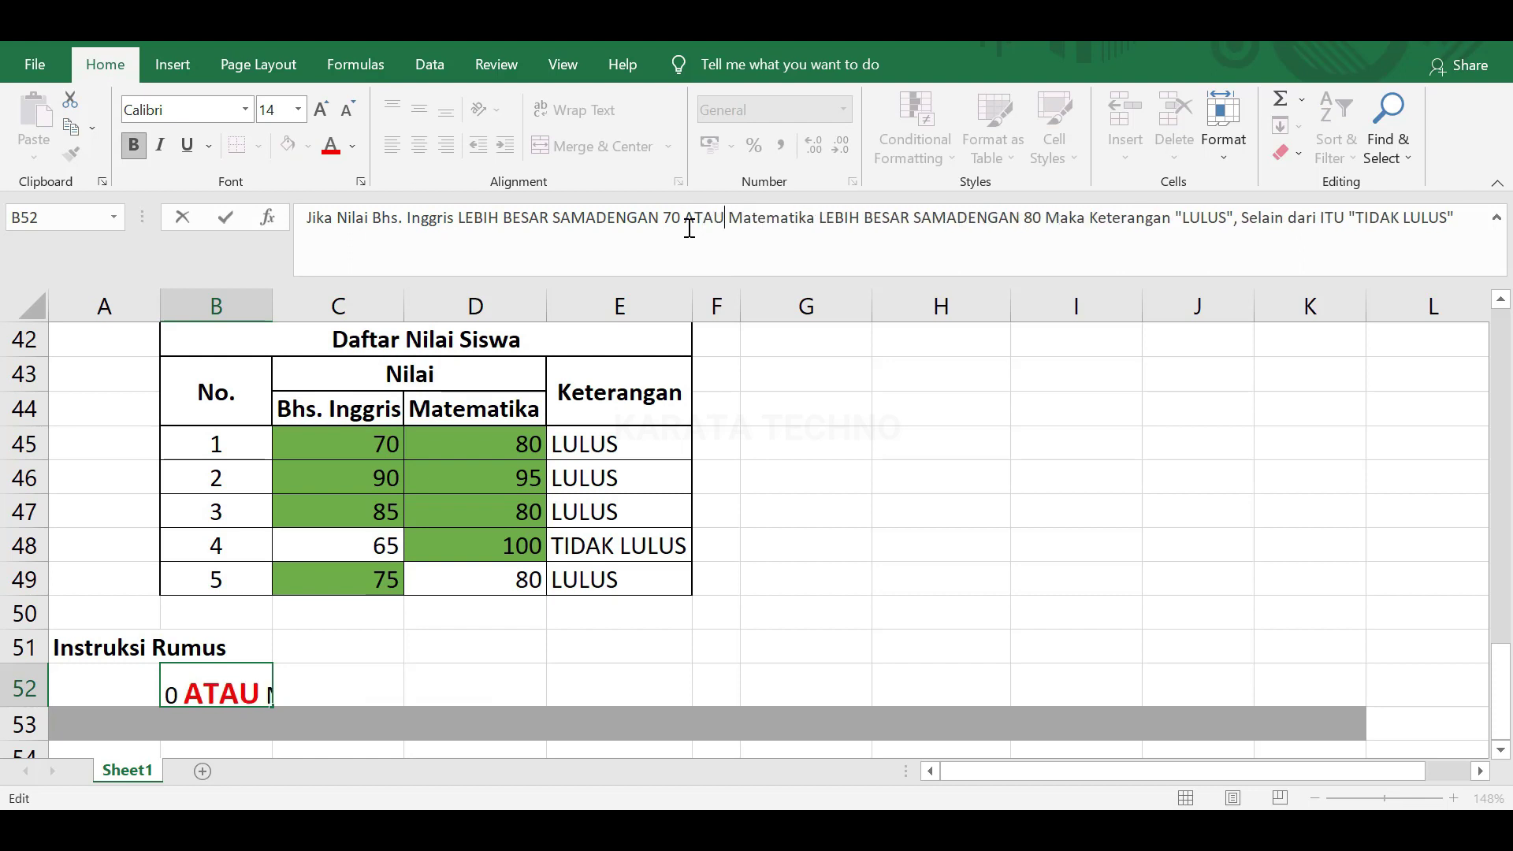
pyautogui.press('Return')
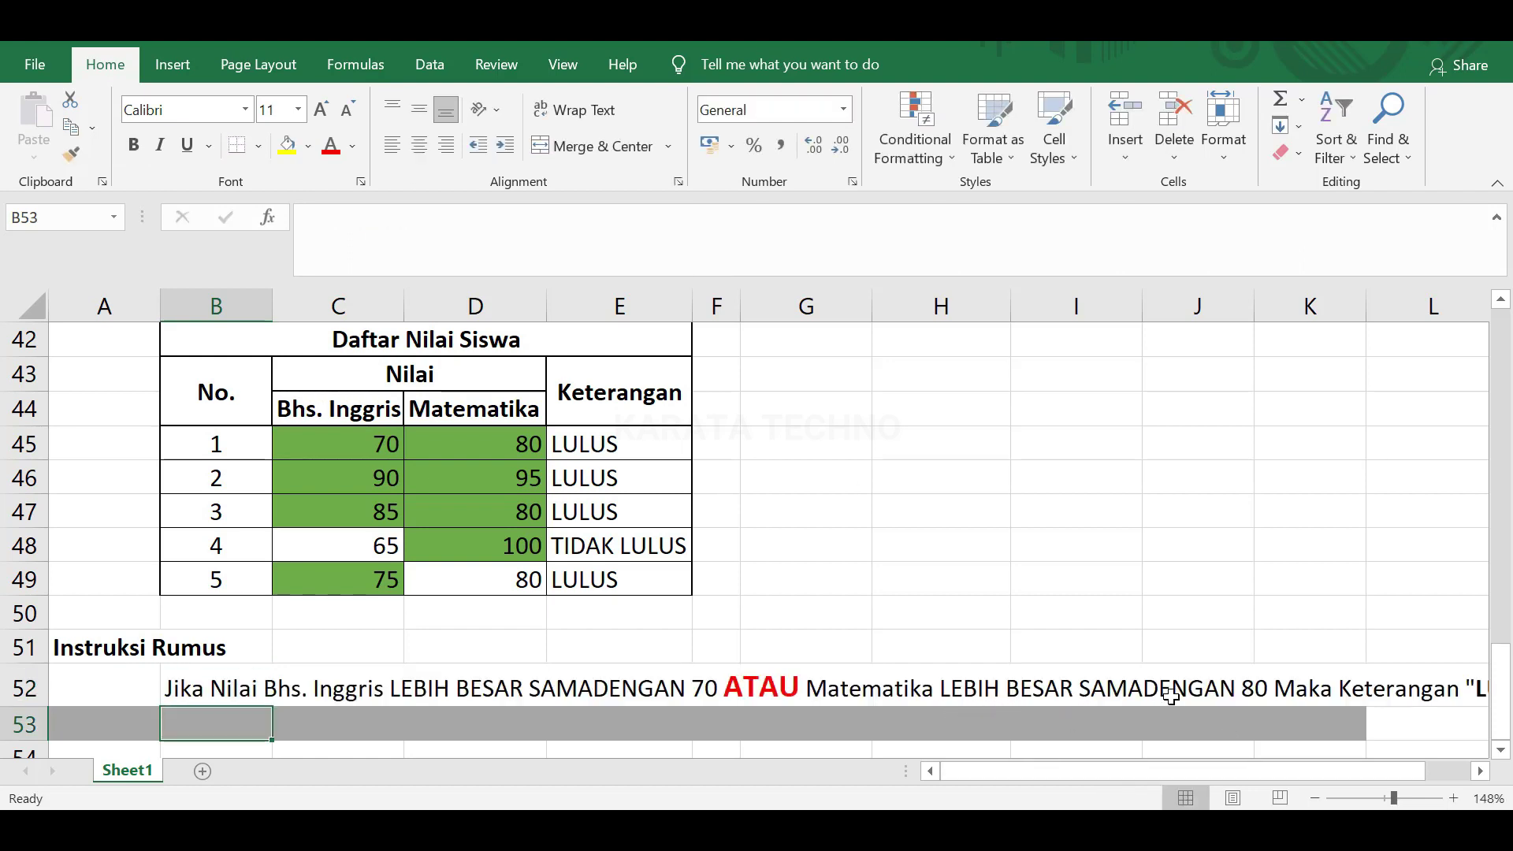
# Step: Replace AND with OR in the E45 formula, making it =IF(OR(C45>=70;D45>=80);"LULUS";"TIDAK LULUS")
pyautogui.moveTo(1238, 770); pyautogui.dragTo(1371, 761)
pyautogui.click(1480, 771)
pyautogui.click(1480, 770)
pyautogui.click(1480, 771)
pyautogui.moveTo(1321, 777); pyautogui.dragTo(1038, 779)
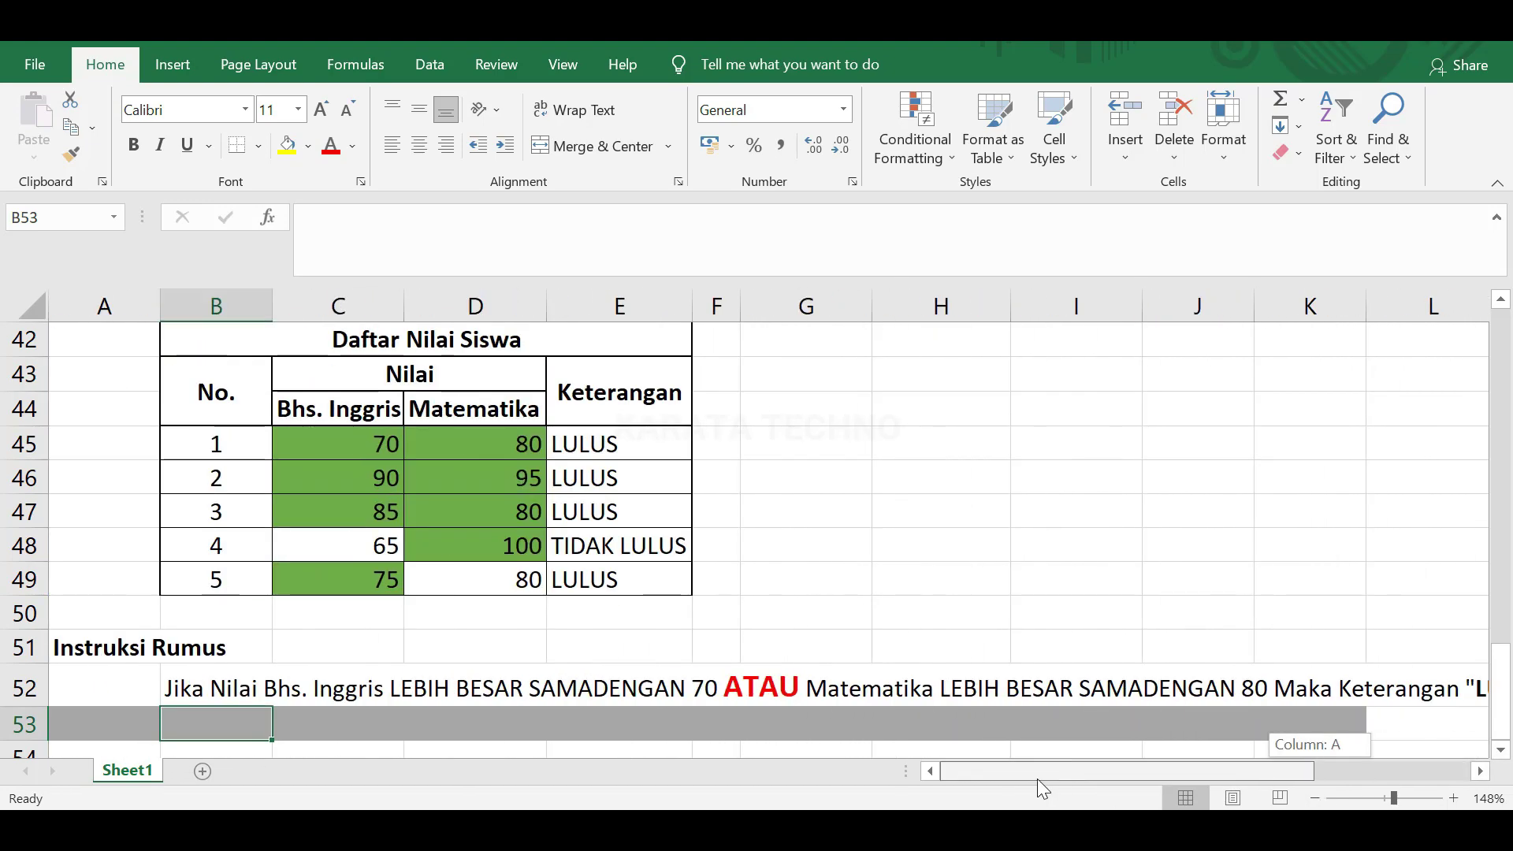
pyautogui.click(602, 441)
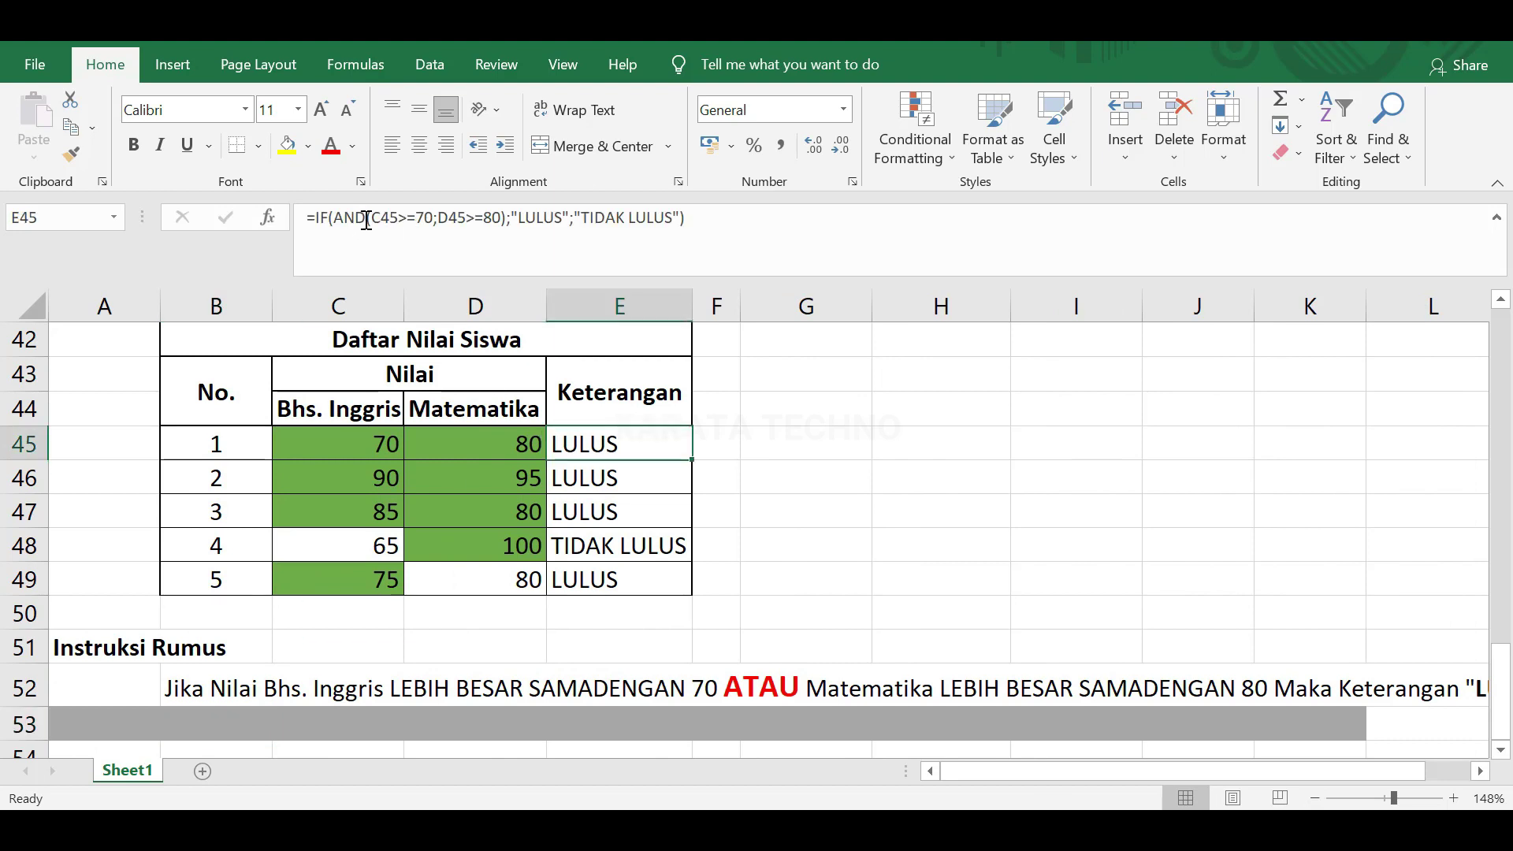
pyautogui.moveTo(366, 219); pyautogui.dragTo(335, 225)
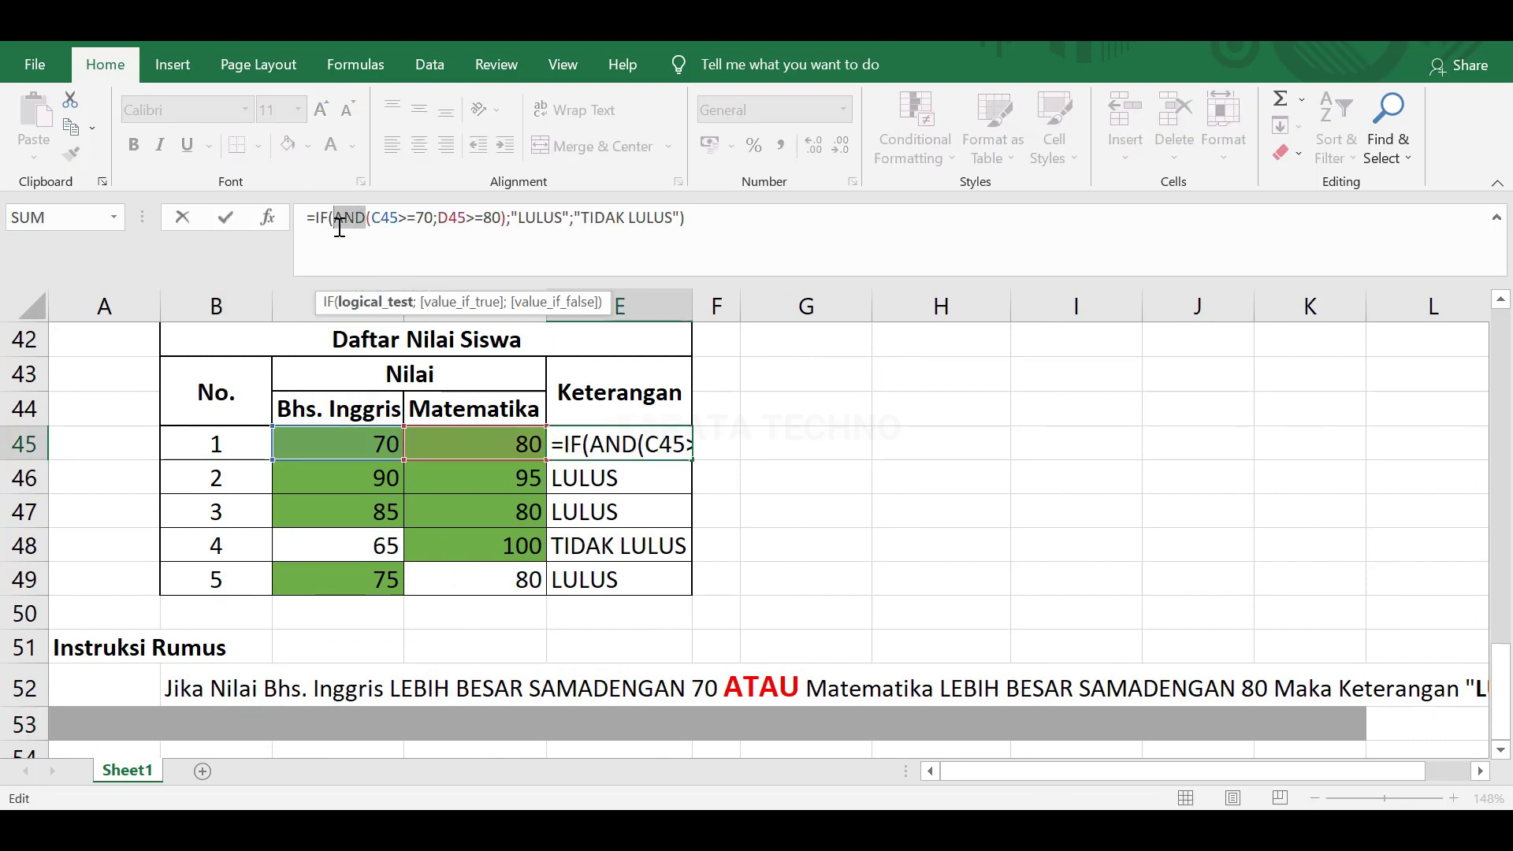
pyautogui.write('OR')
pyautogui.press('Return')
pyautogui.press('Up')
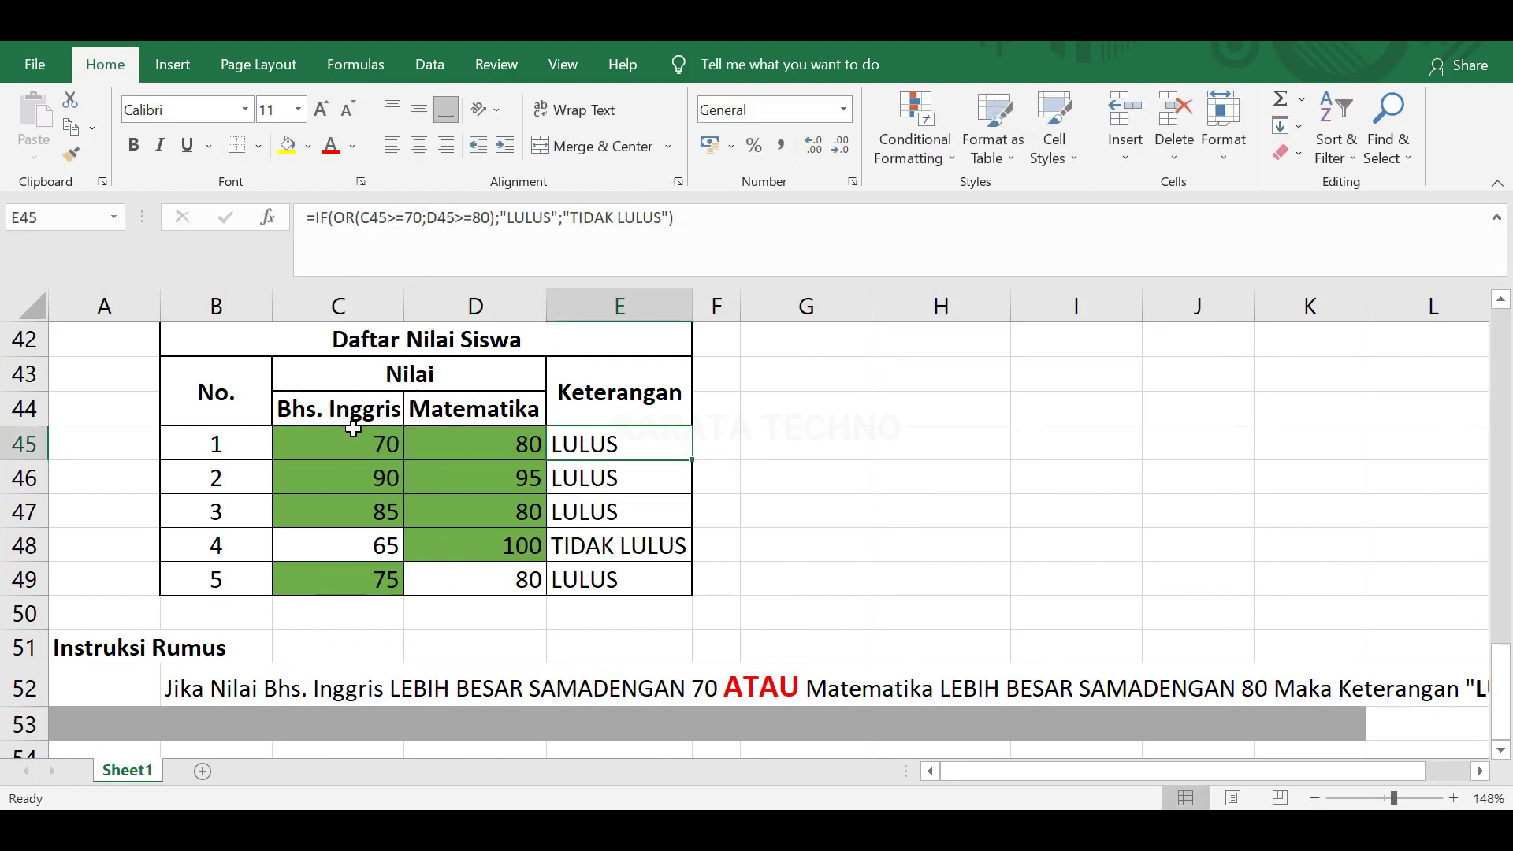
# Step: Check student 1's scores in C45:D45 against the ATAU instruction in B52
pyautogui.click(368, 451)
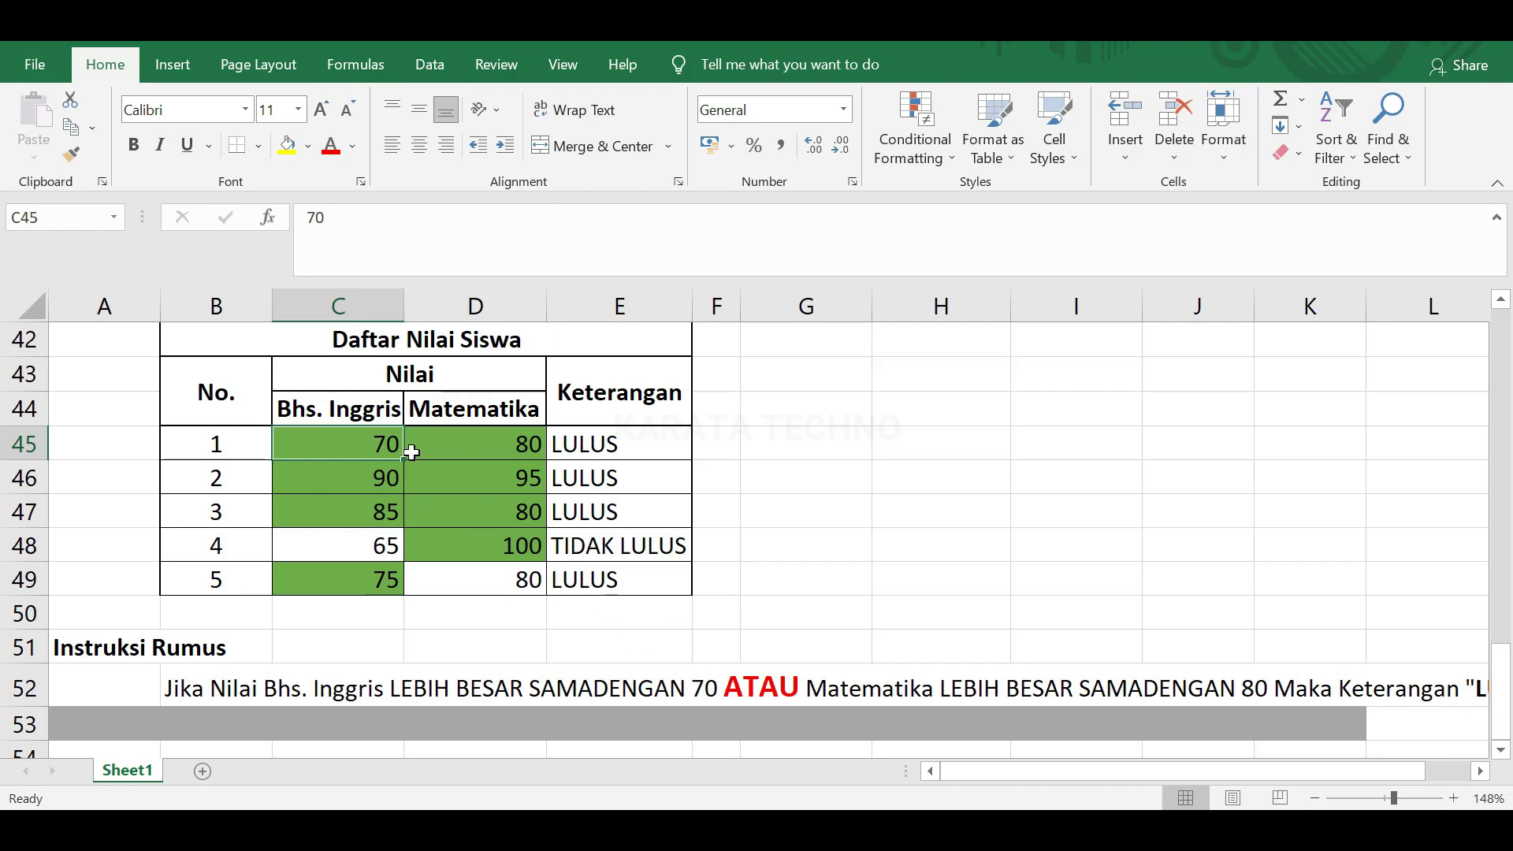
pyautogui.click(496, 447)
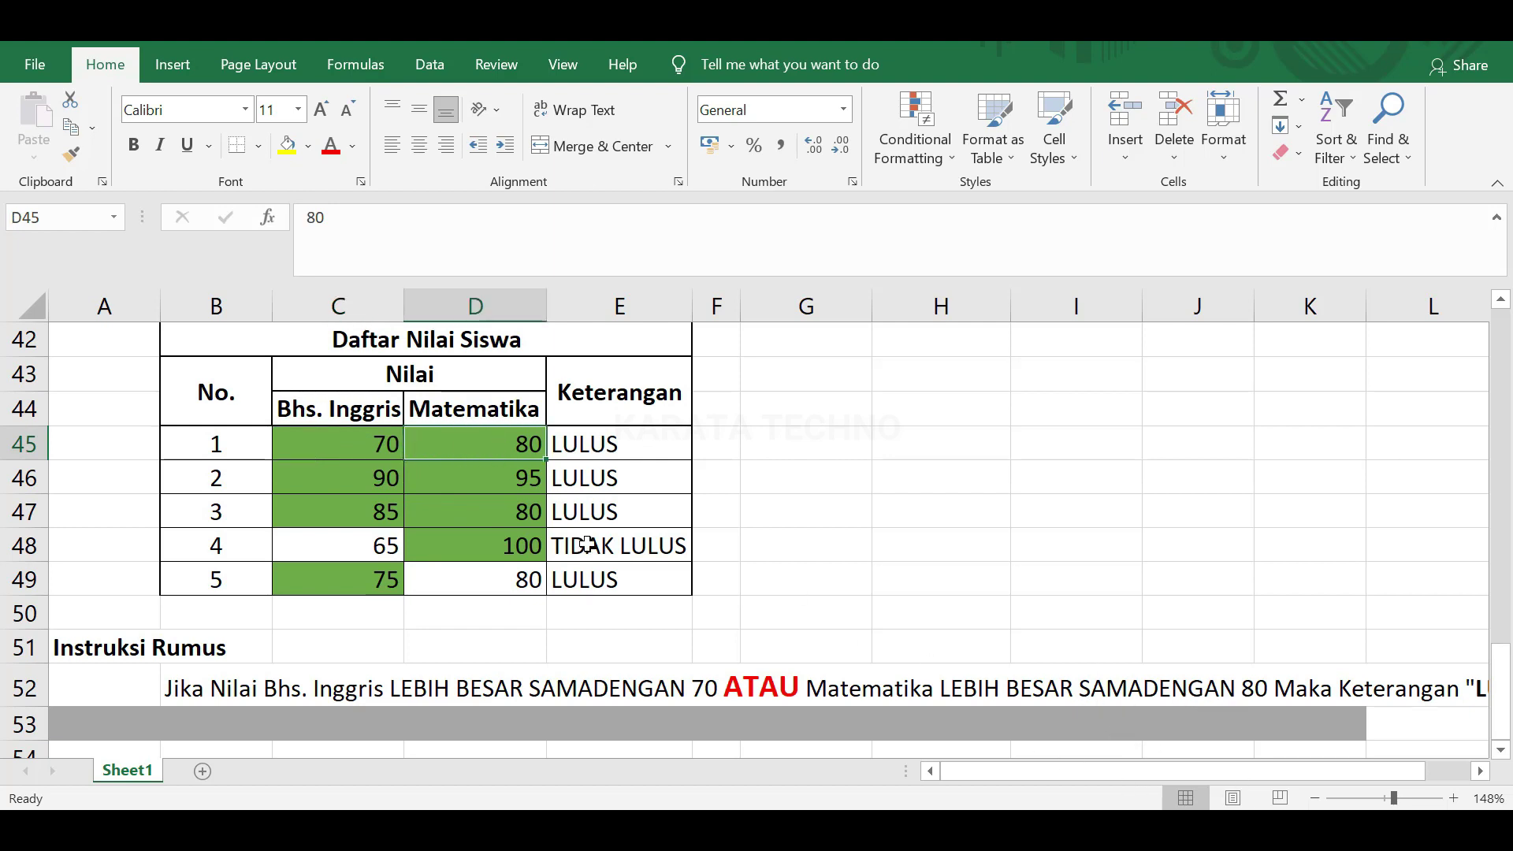
pyautogui.moveTo(496, 445)
pyautogui.mouseDown()
pyautogui.moveTo(381, 442)
pyautogui.moveTo(507, 442)
pyautogui.mouseUp()
# Step: Fill the OR formula from E45 down to E46, and check student 2's scores in C46:D46
pyautogui.click(614, 446)
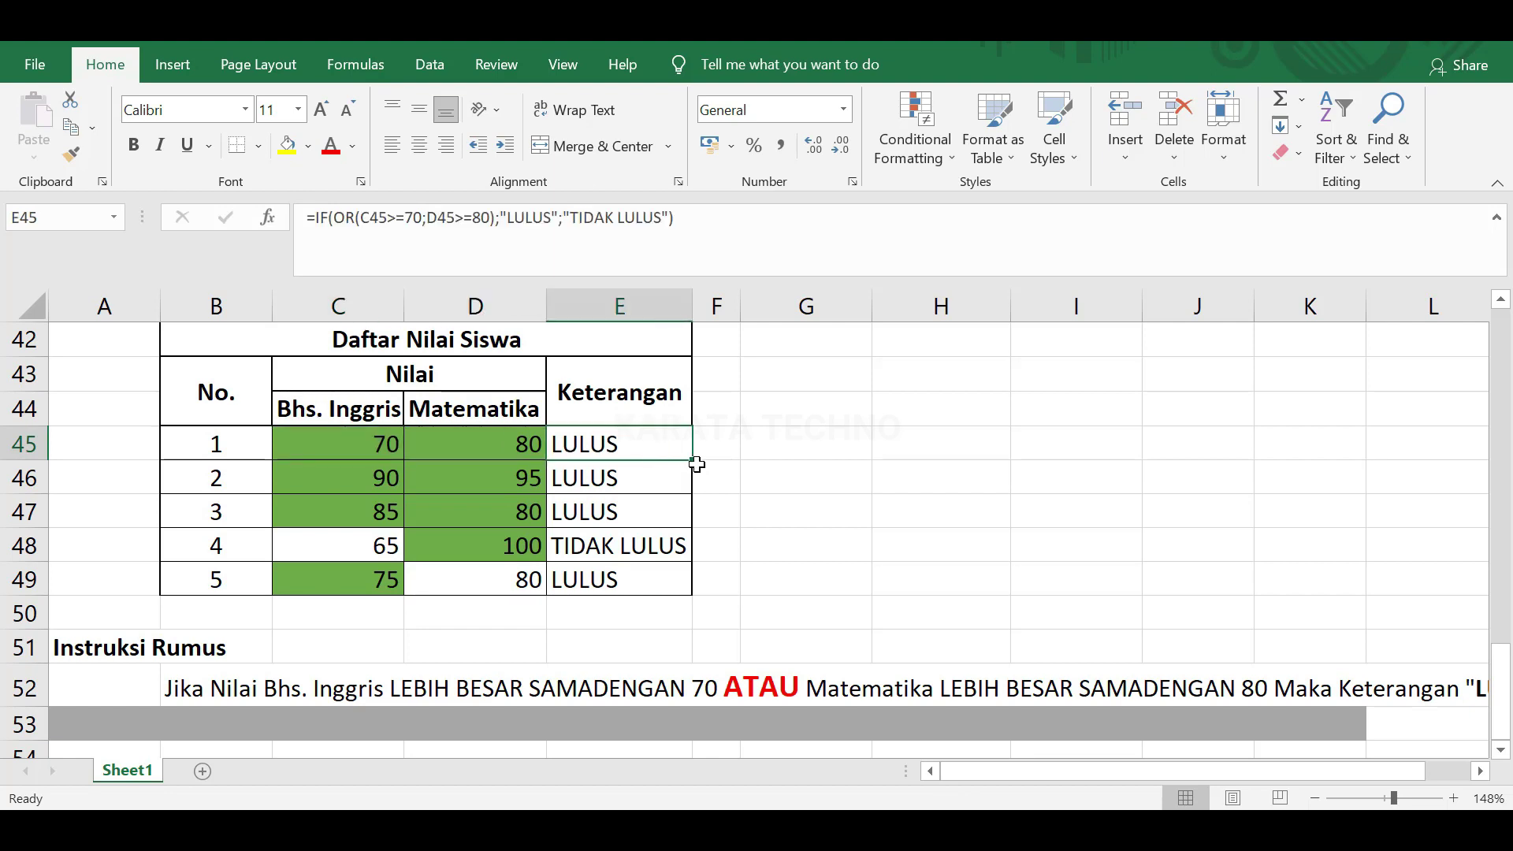
pyautogui.moveTo(695, 461); pyautogui.dragTo(691, 488)
pyautogui.click(590, 476)
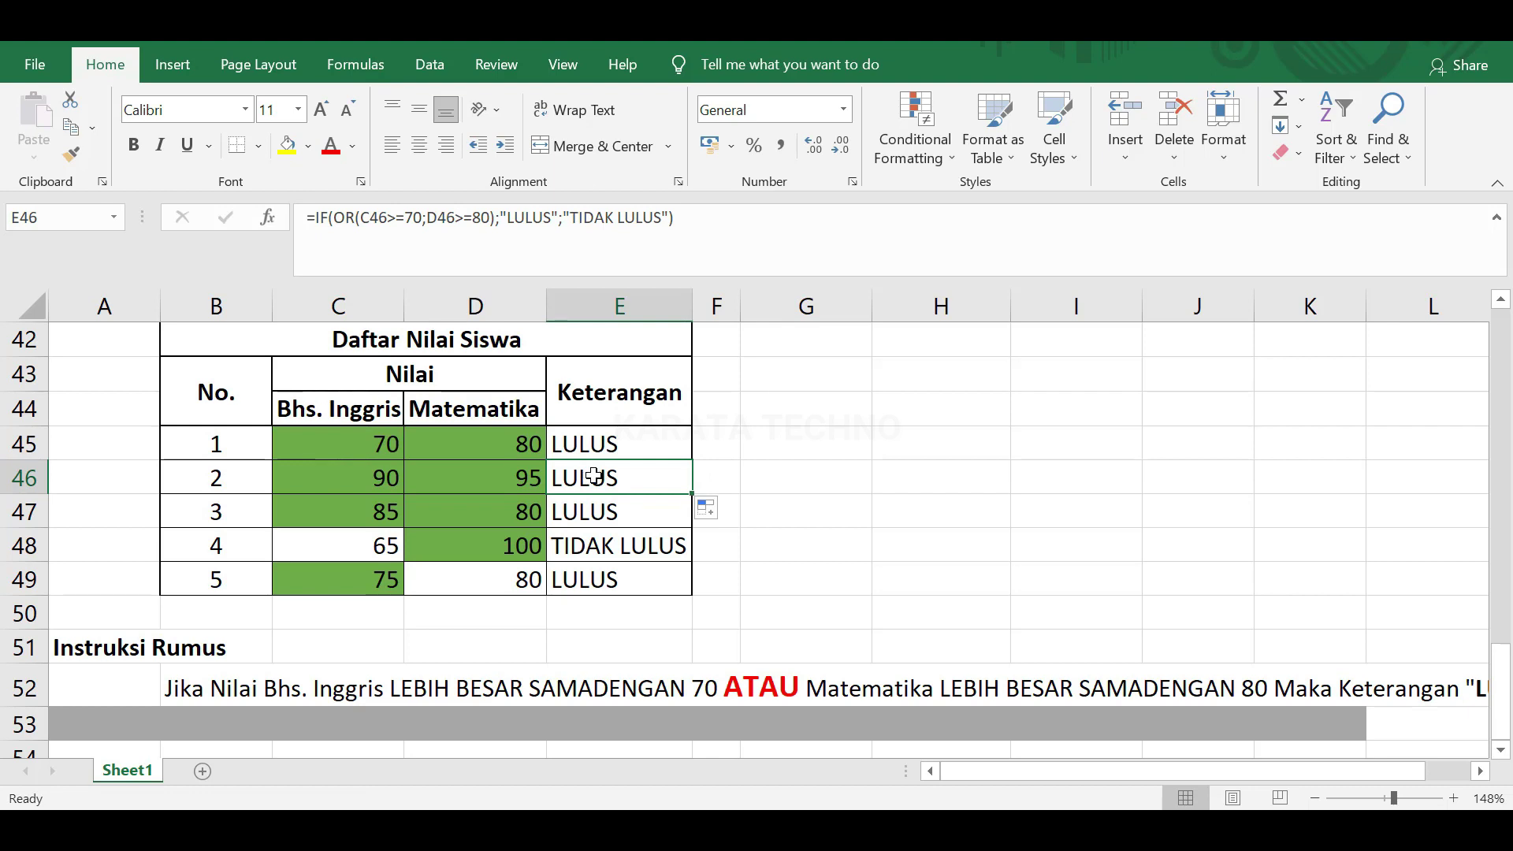
pyautogui.click(355, 481)
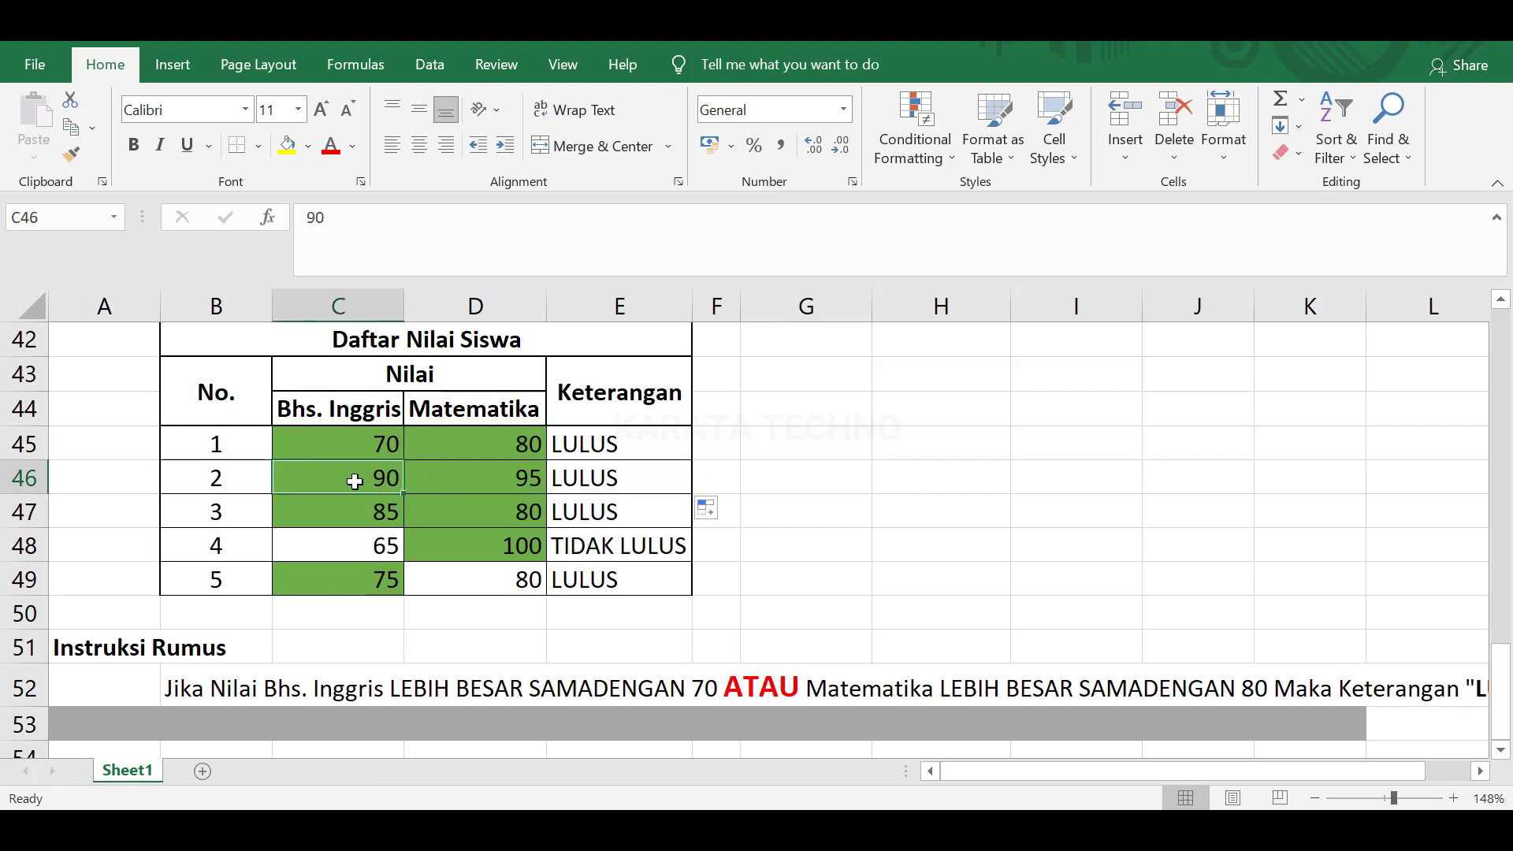
pyautogui.click(504, 480)
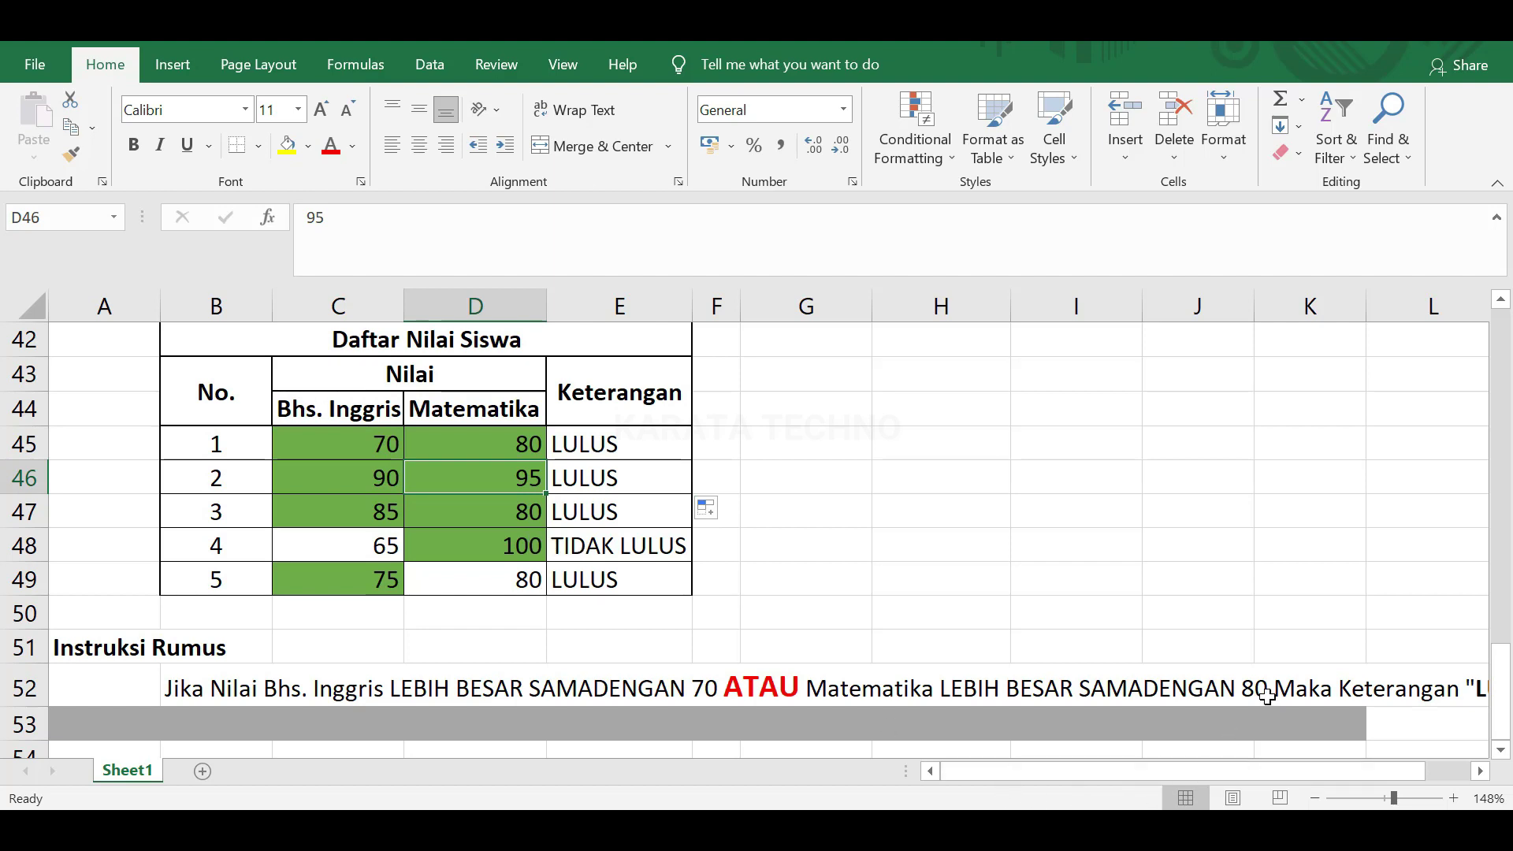
pyautogui.moveTo(447, 482); pyautogui.dragTo(390, 481)
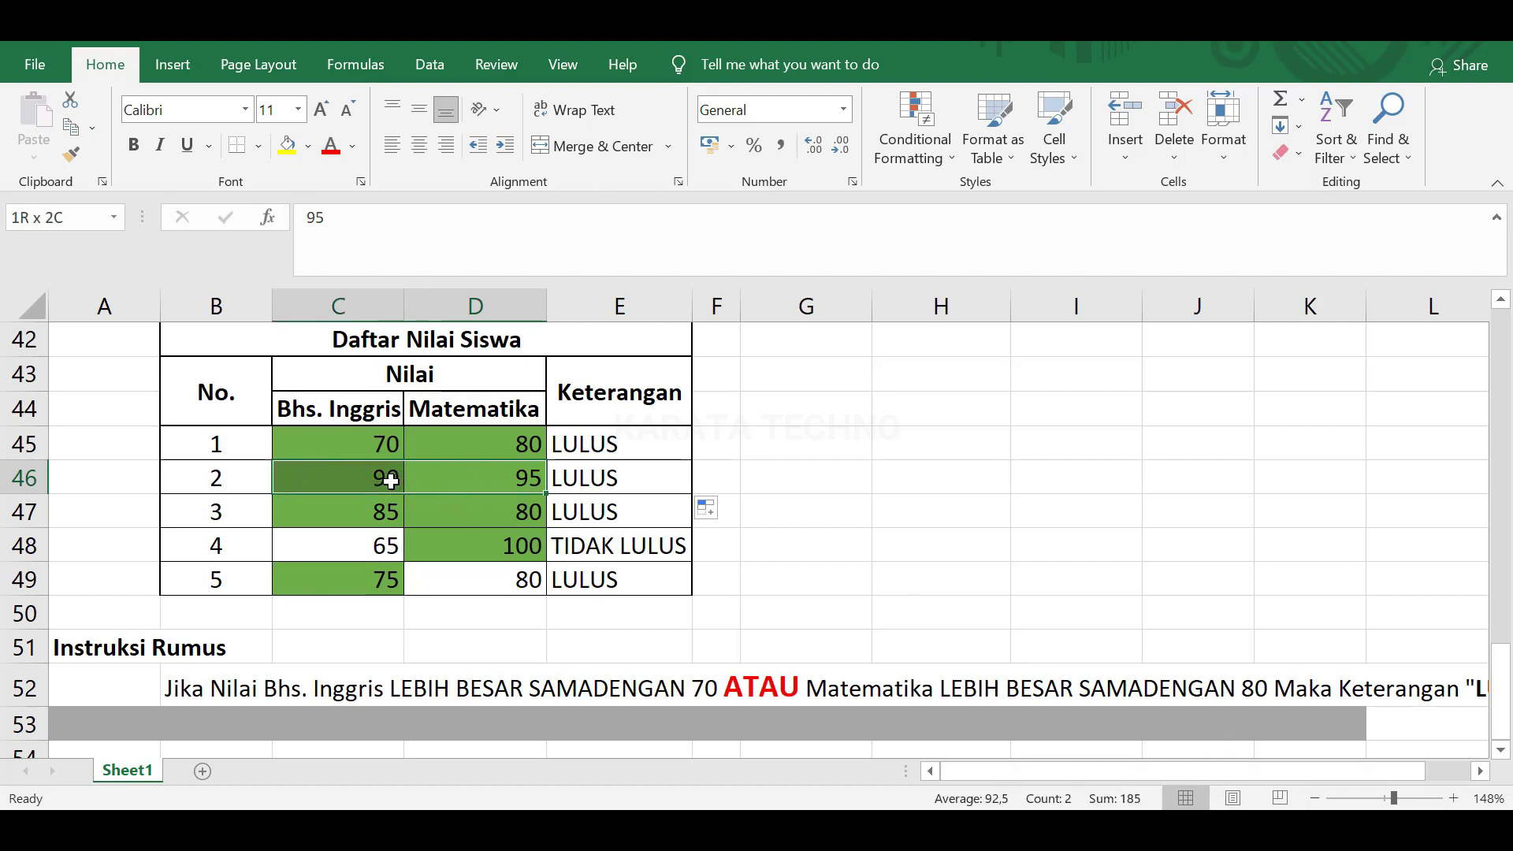
# Step: Fill the OR formula from E46 down to E47, and check student 3's scores in C47:D47
pyautogui.click(642, 484)
pyautogui.moveTo(697, 495); pyautogui.dragTo(695, 527)
pyautogui.click(633, 518)
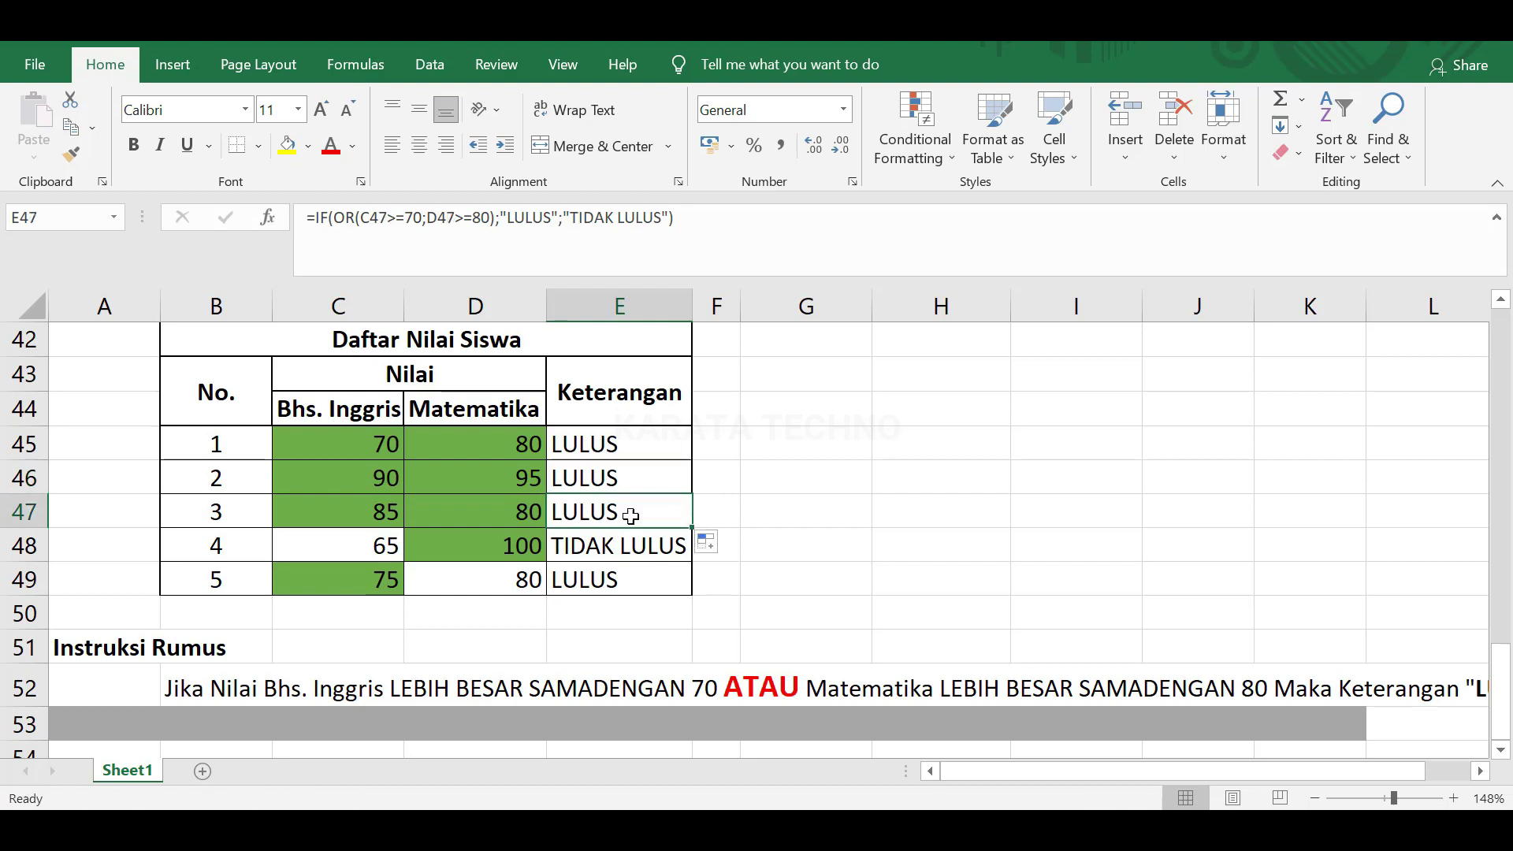
pyautogui.click(373, 513)
pyautogui.click(505, 517)
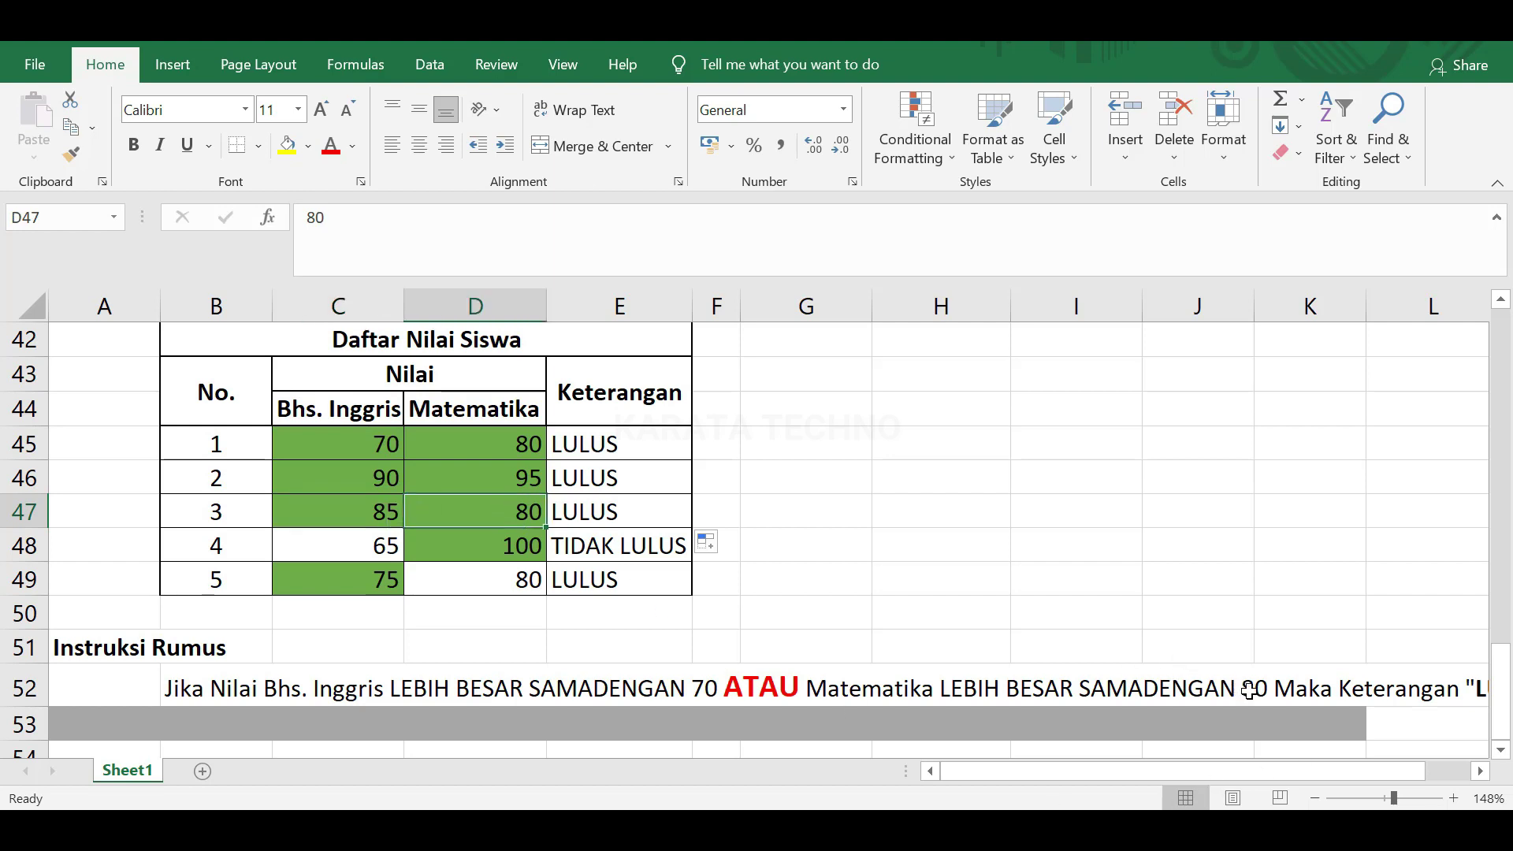
pyautogui.moveTo(439, 508); pyautogui.dragTo(400, 514)
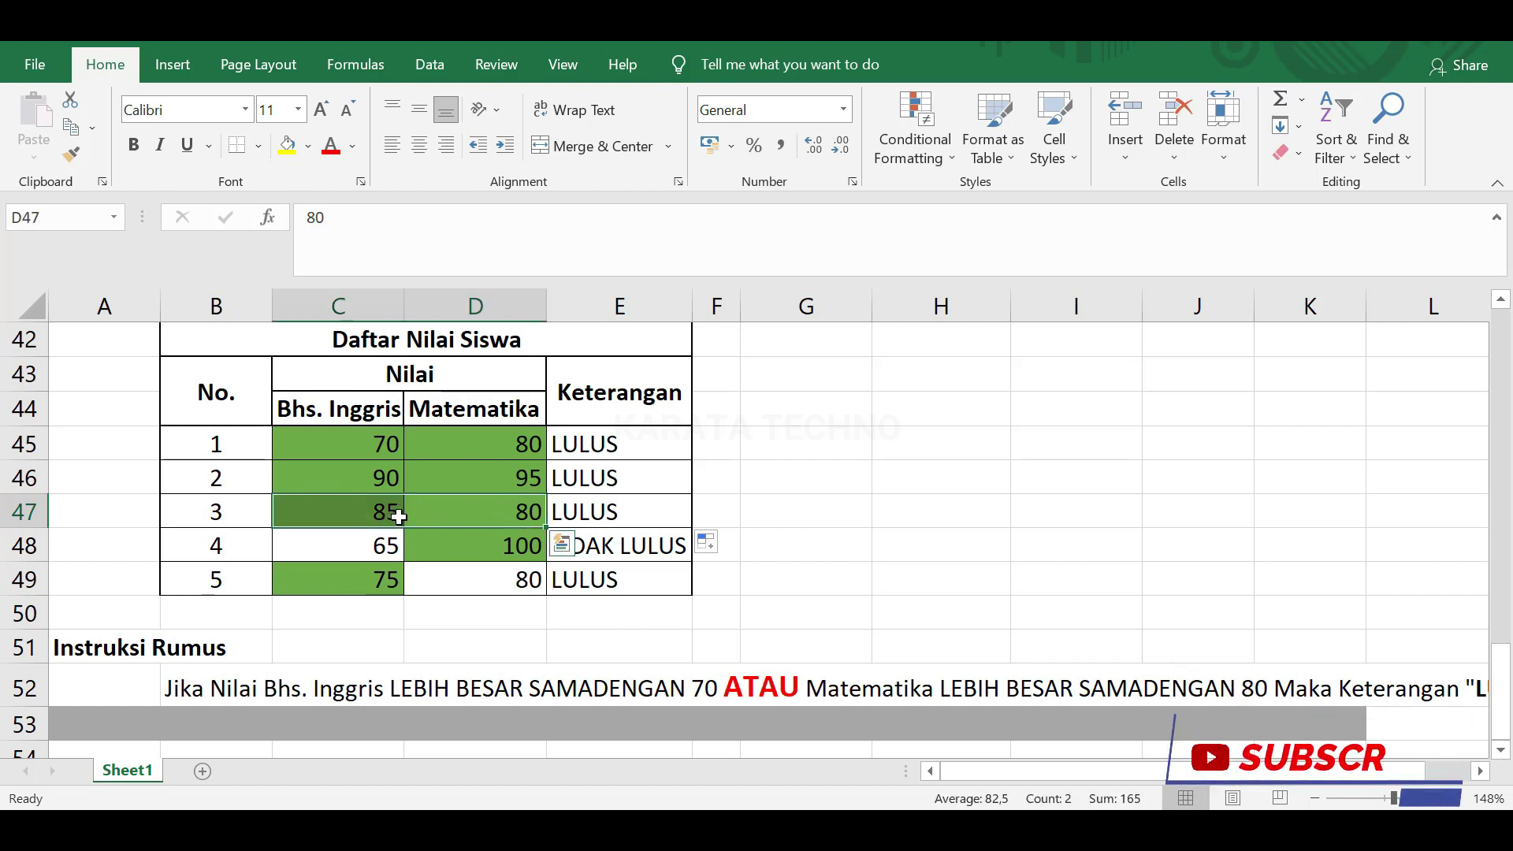
# Step: Compare the Keterangan formulas of students 3 and 4 in E47 and E48
pyautogui.click(632, 551)
pyautogui.click(625, 513)
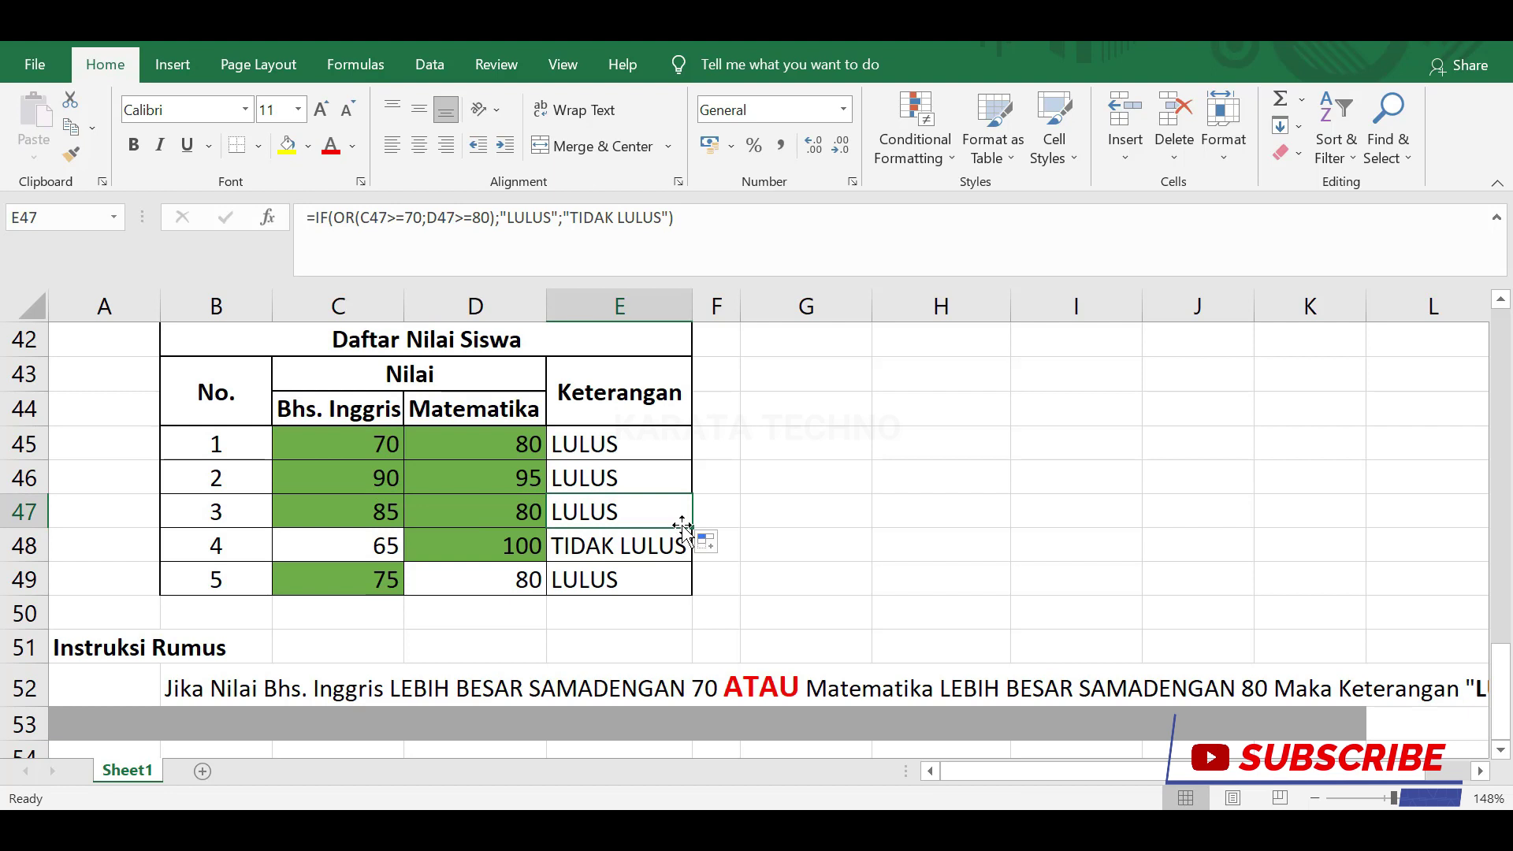
pyautogui.click(500, 542)
pyautogui.click(672, 517)
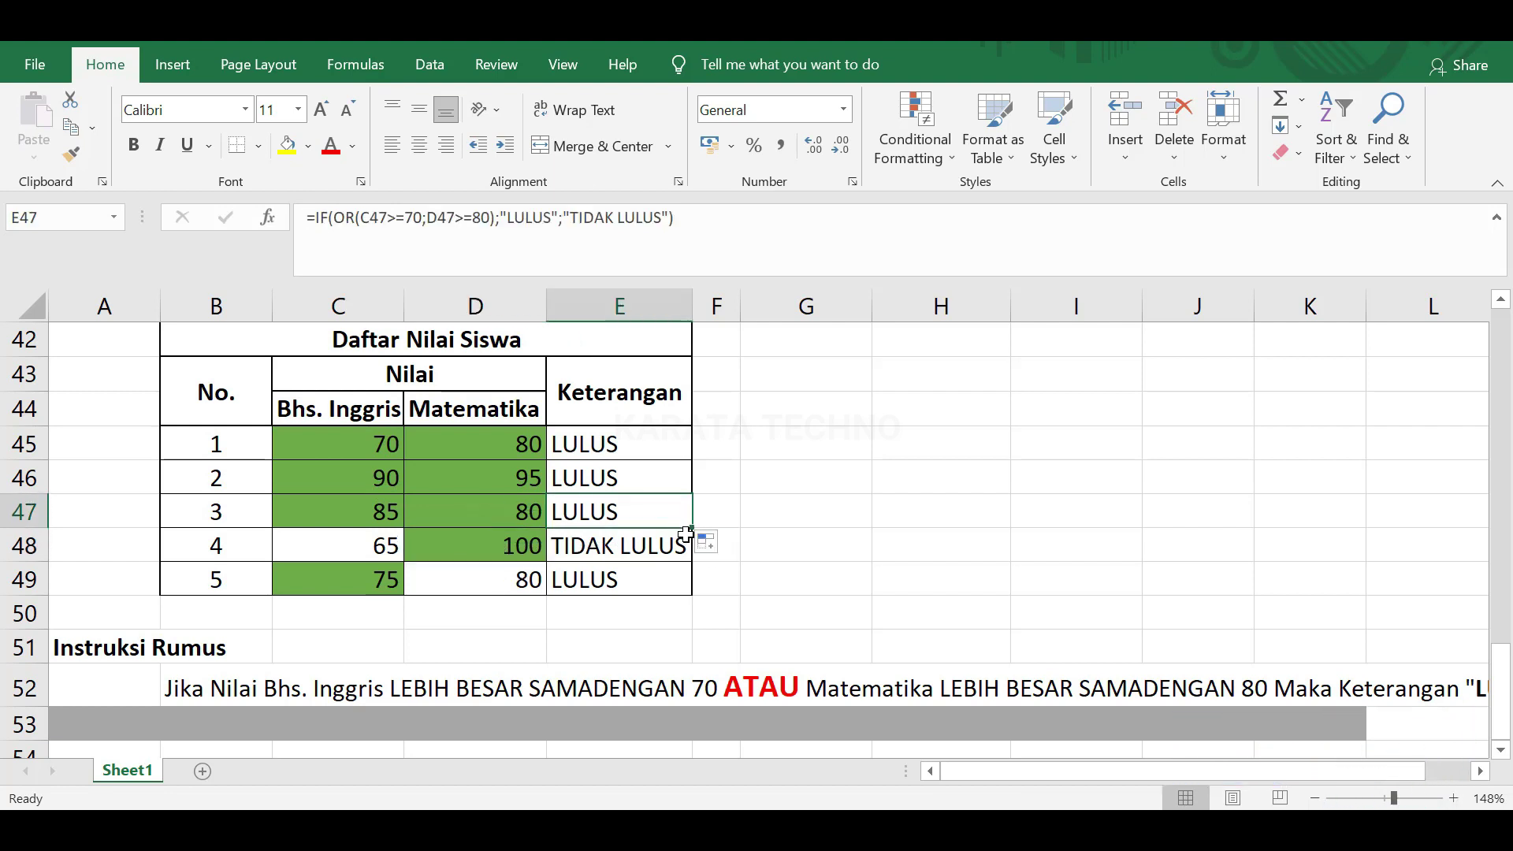
pyautogui.click(588, 549)
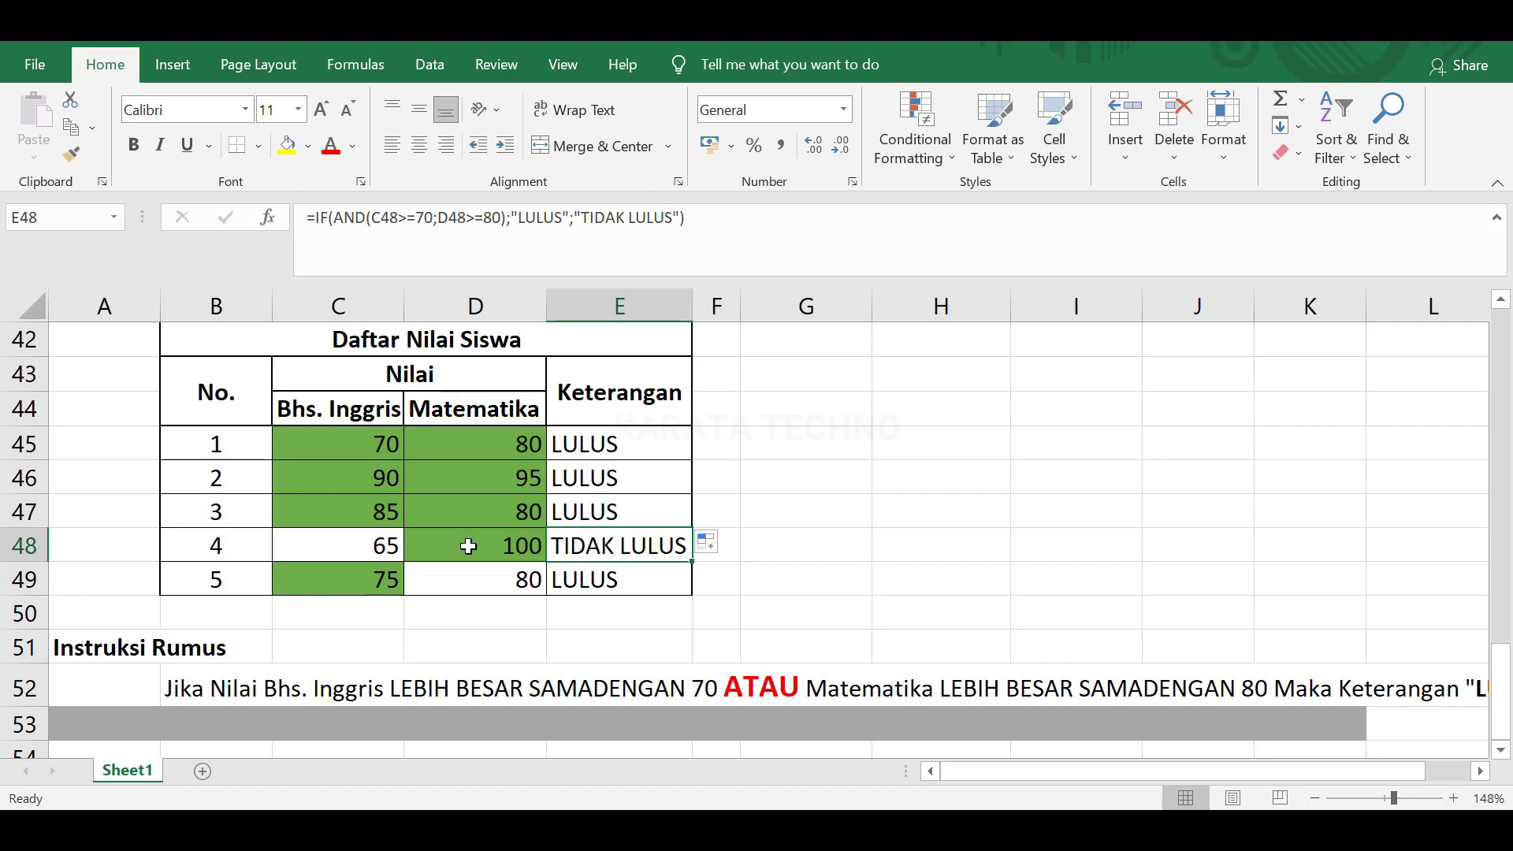
pyautogui.click(626, 514)
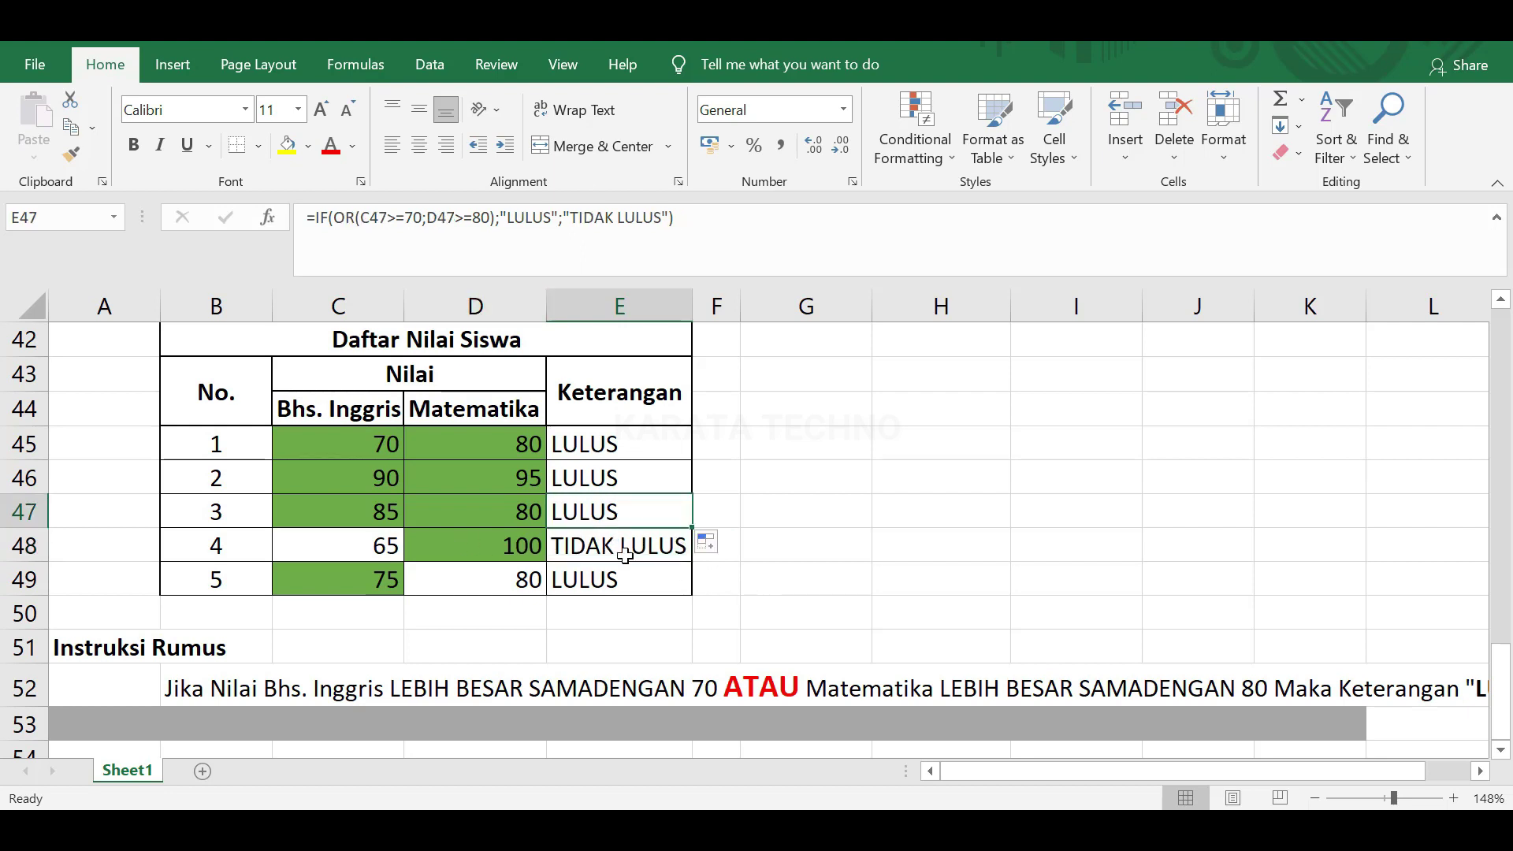
pyautogui.click(627, 556)
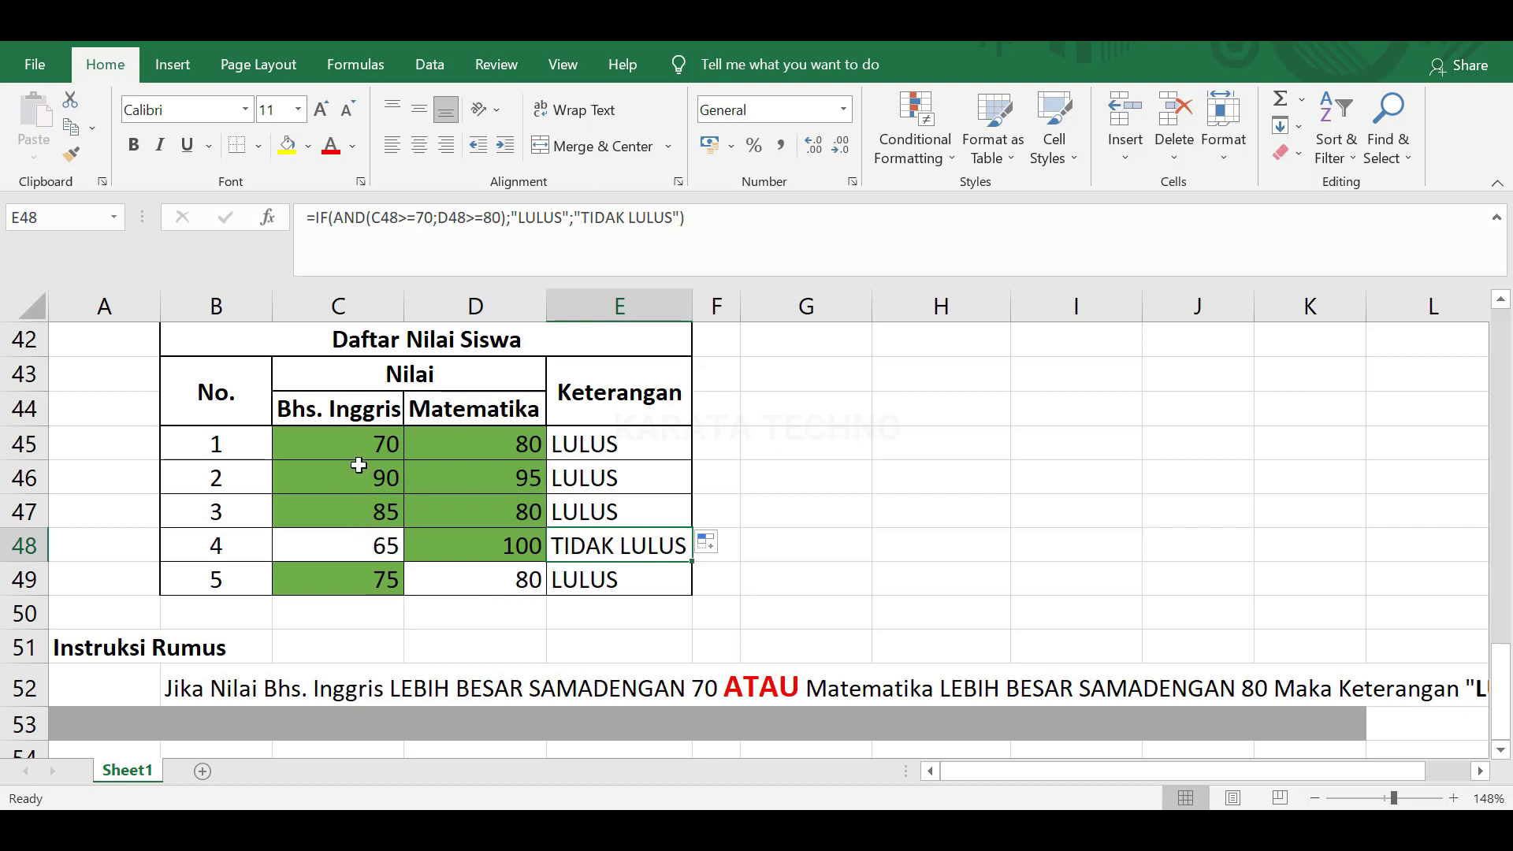
# Step: Check student 4's Bhs. Inggris and Matematika scores in C48:D48 against the Keterangan formula in E48
pyautogui.click(366, 544)
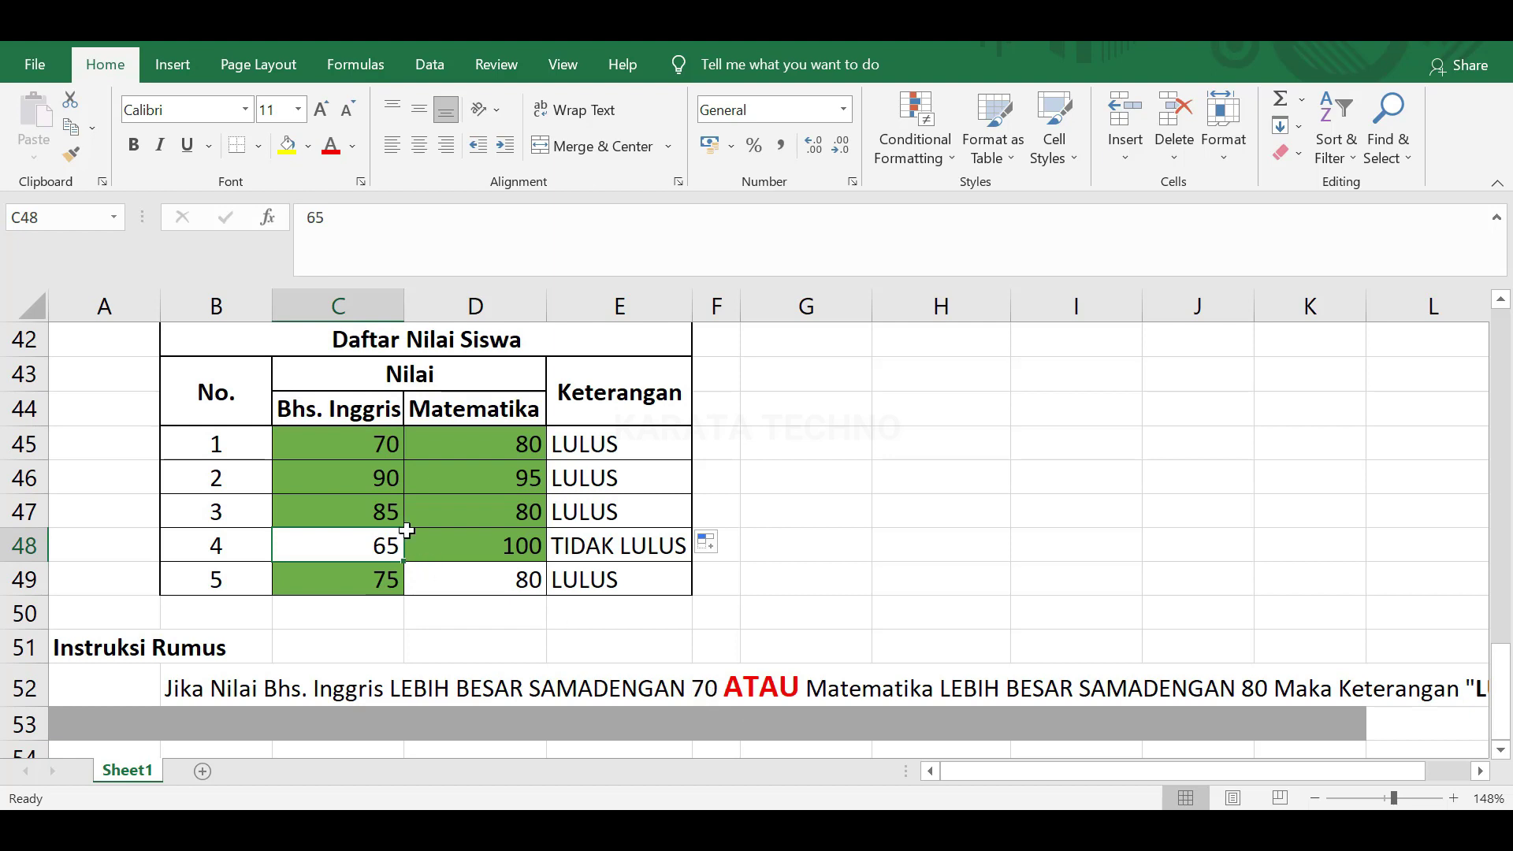
pyautogui.click(490, 547)
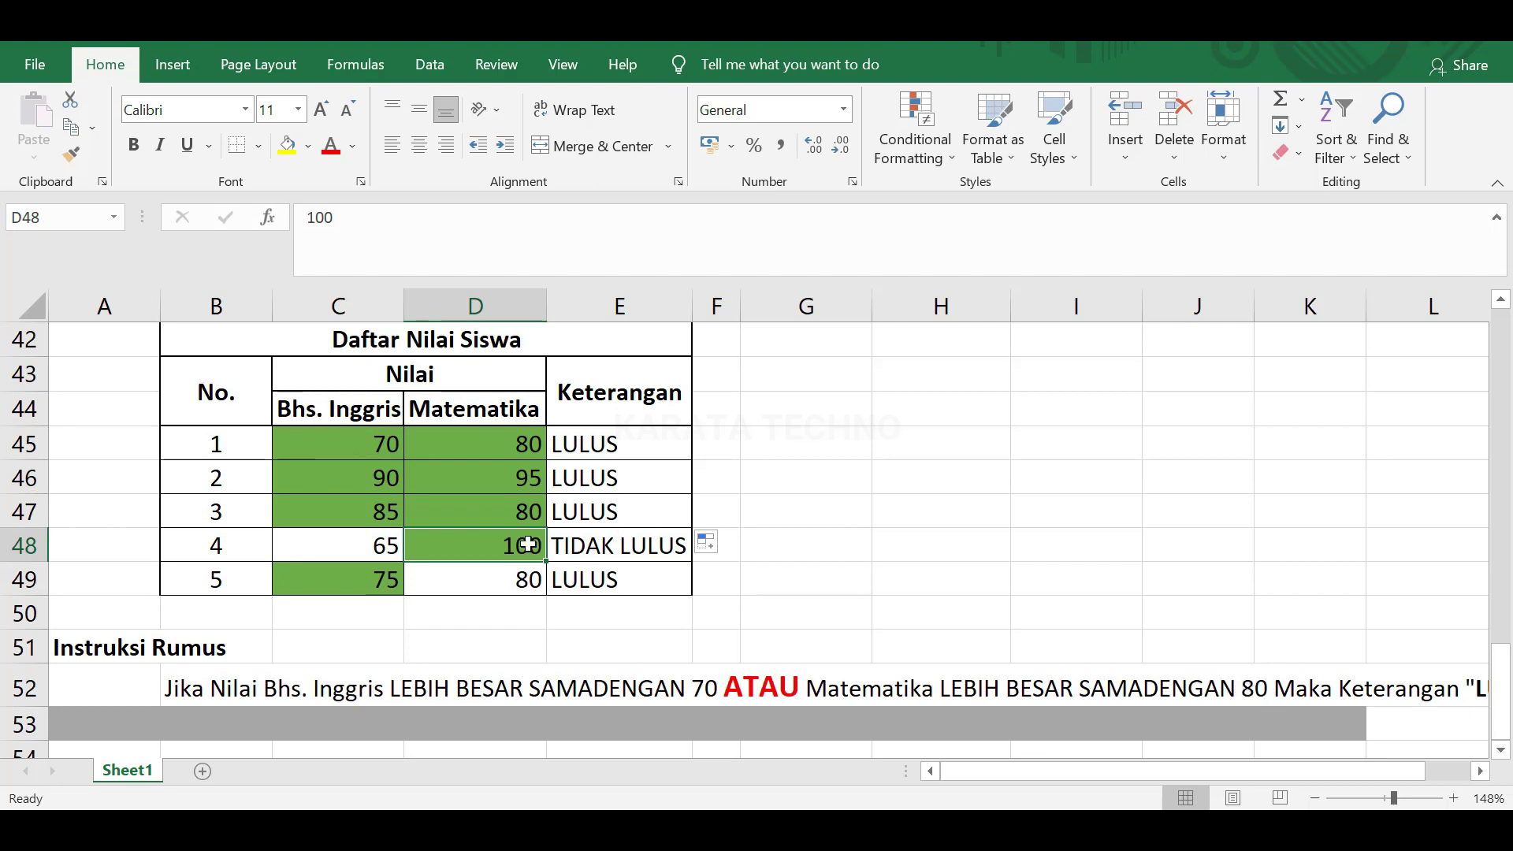
pyautogui.press('Right')
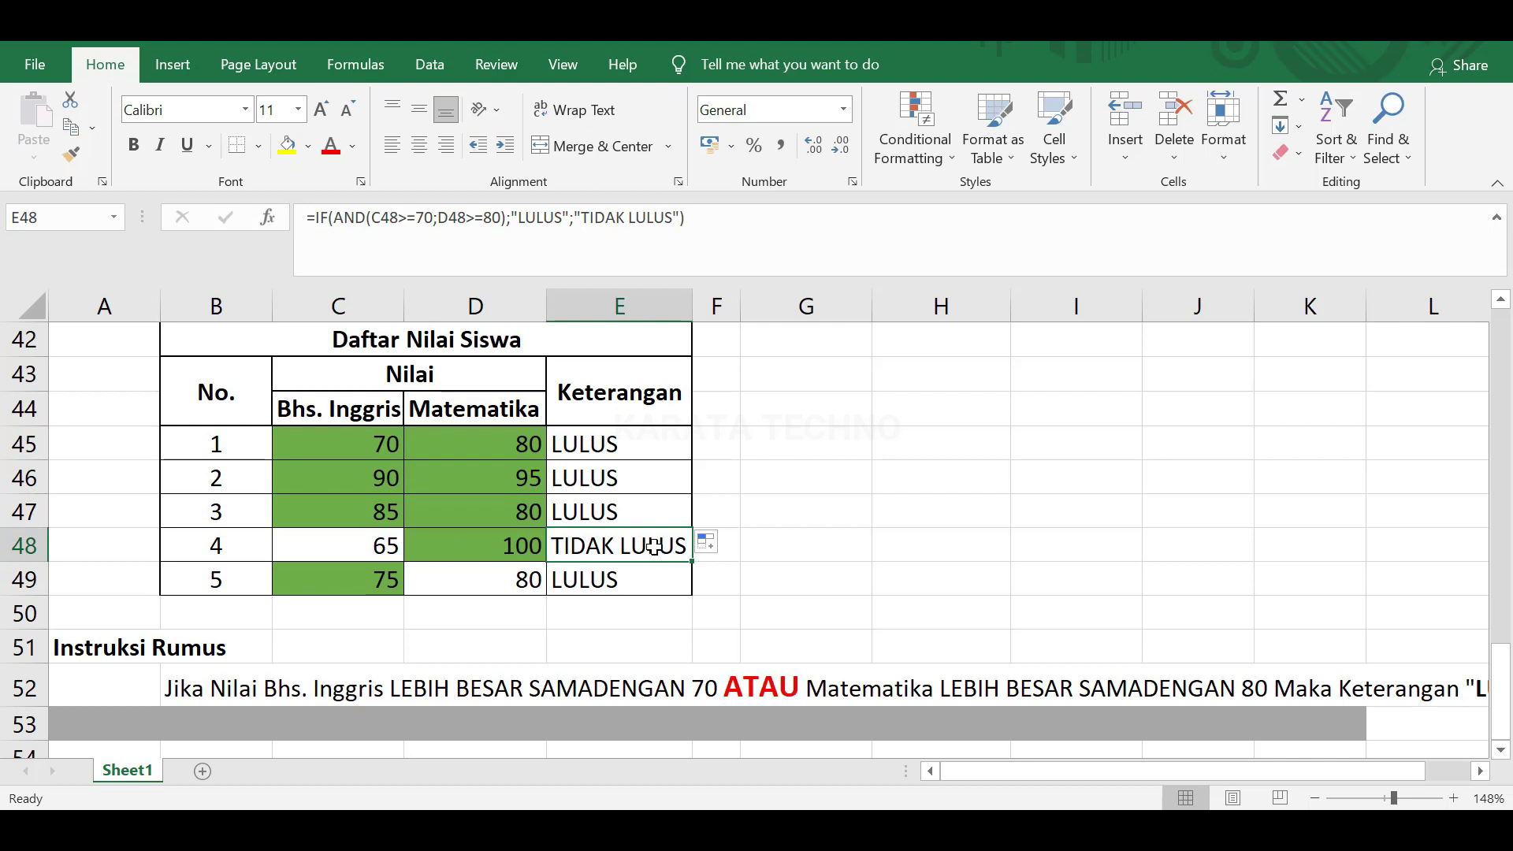
# Step: Fill the OR formula from E47 down to E48 for student 4's Keterangan
pyautogui.click(354, 545)
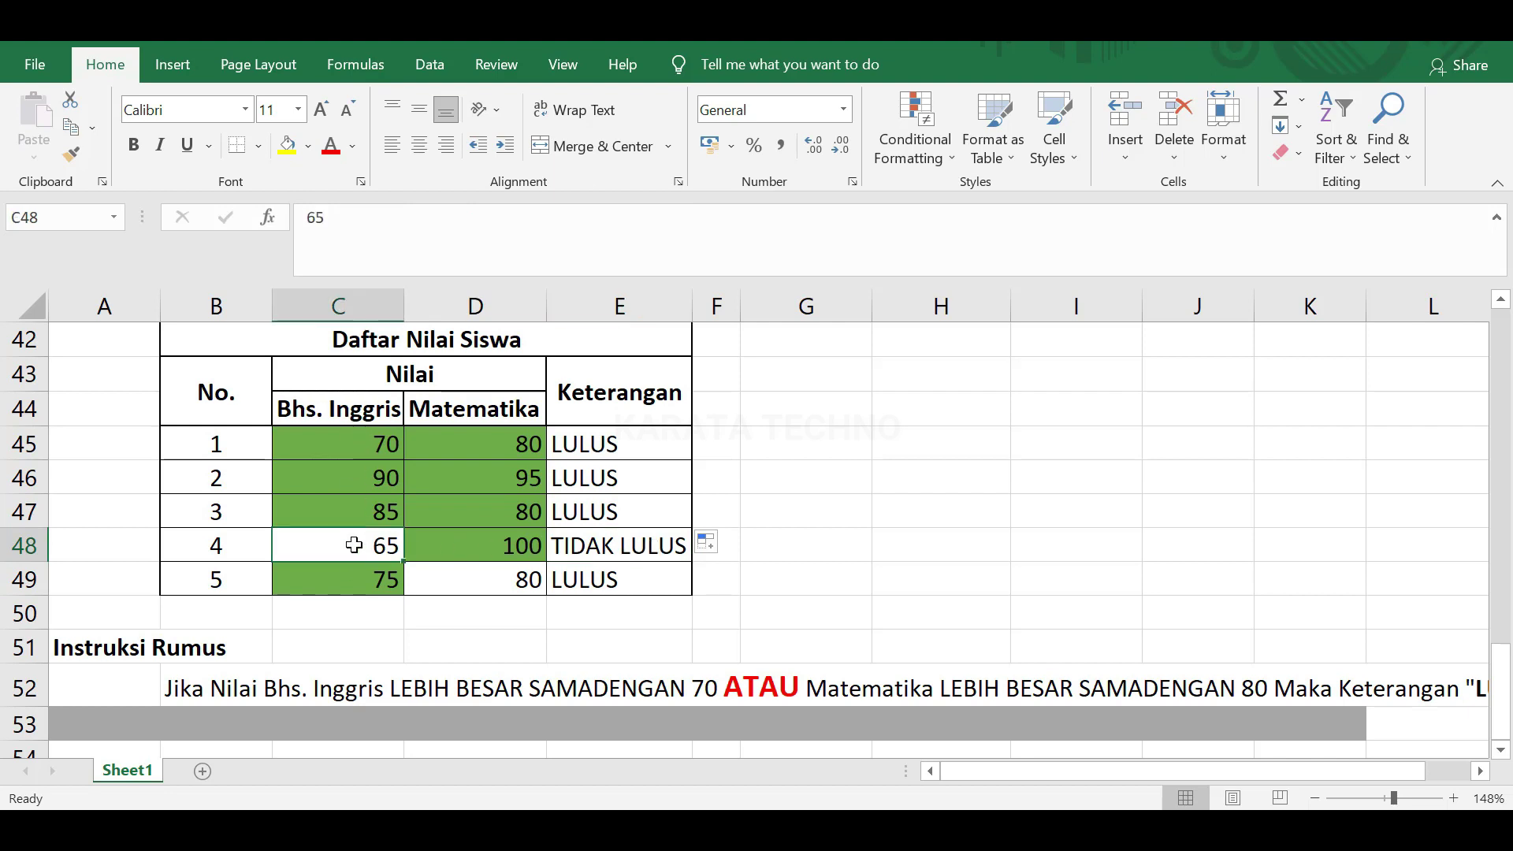
pyautogui.click(591, 573)
pyautogui.click(631, 508)
pyautogui.moveTo(691, 526); pyautogui.dragTo(654, 561)
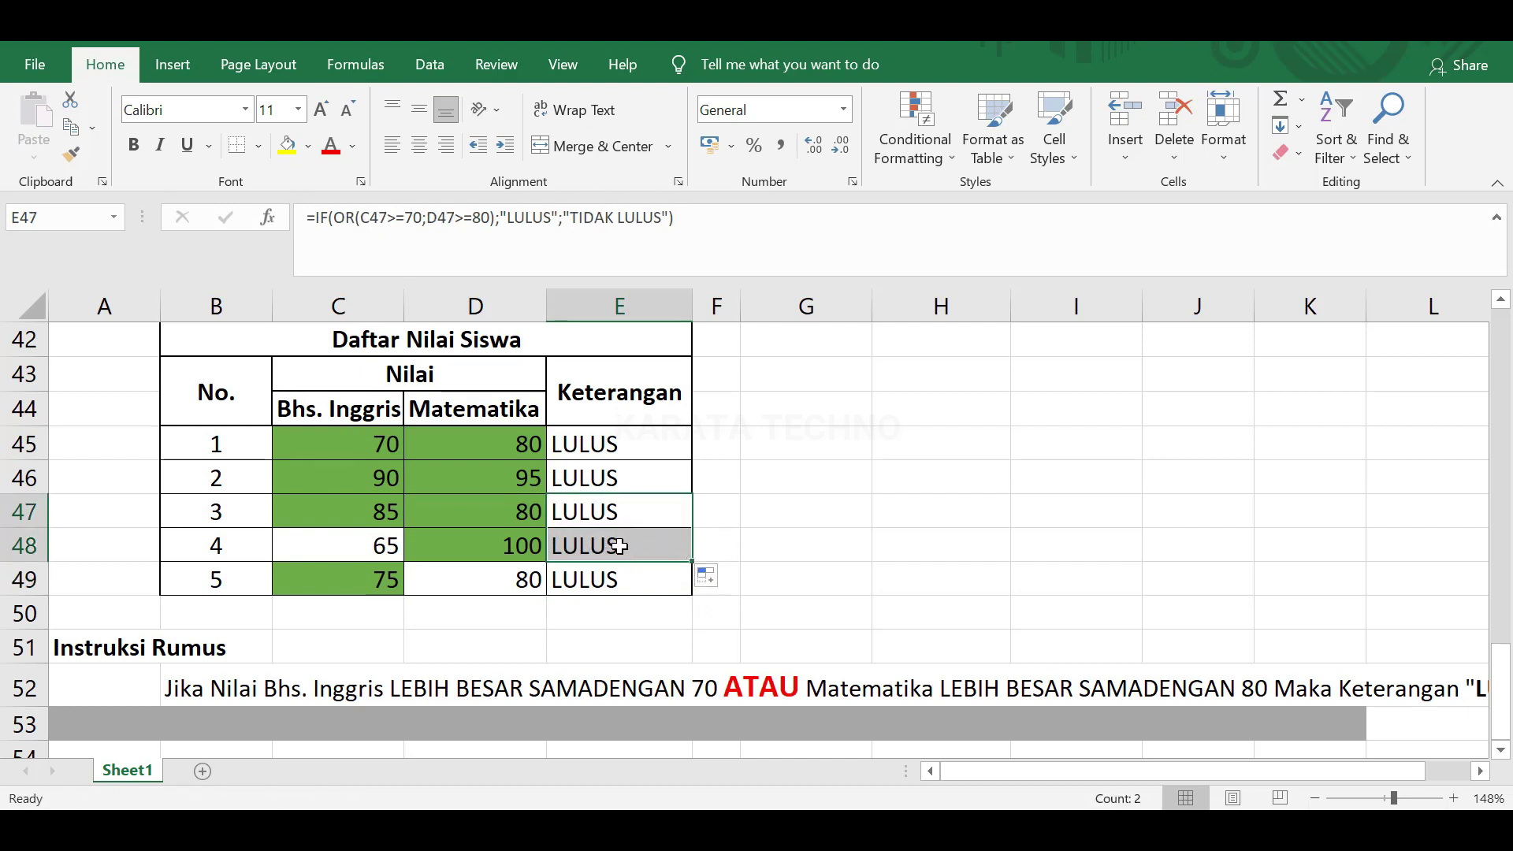
pyautogui.click(618, 546)
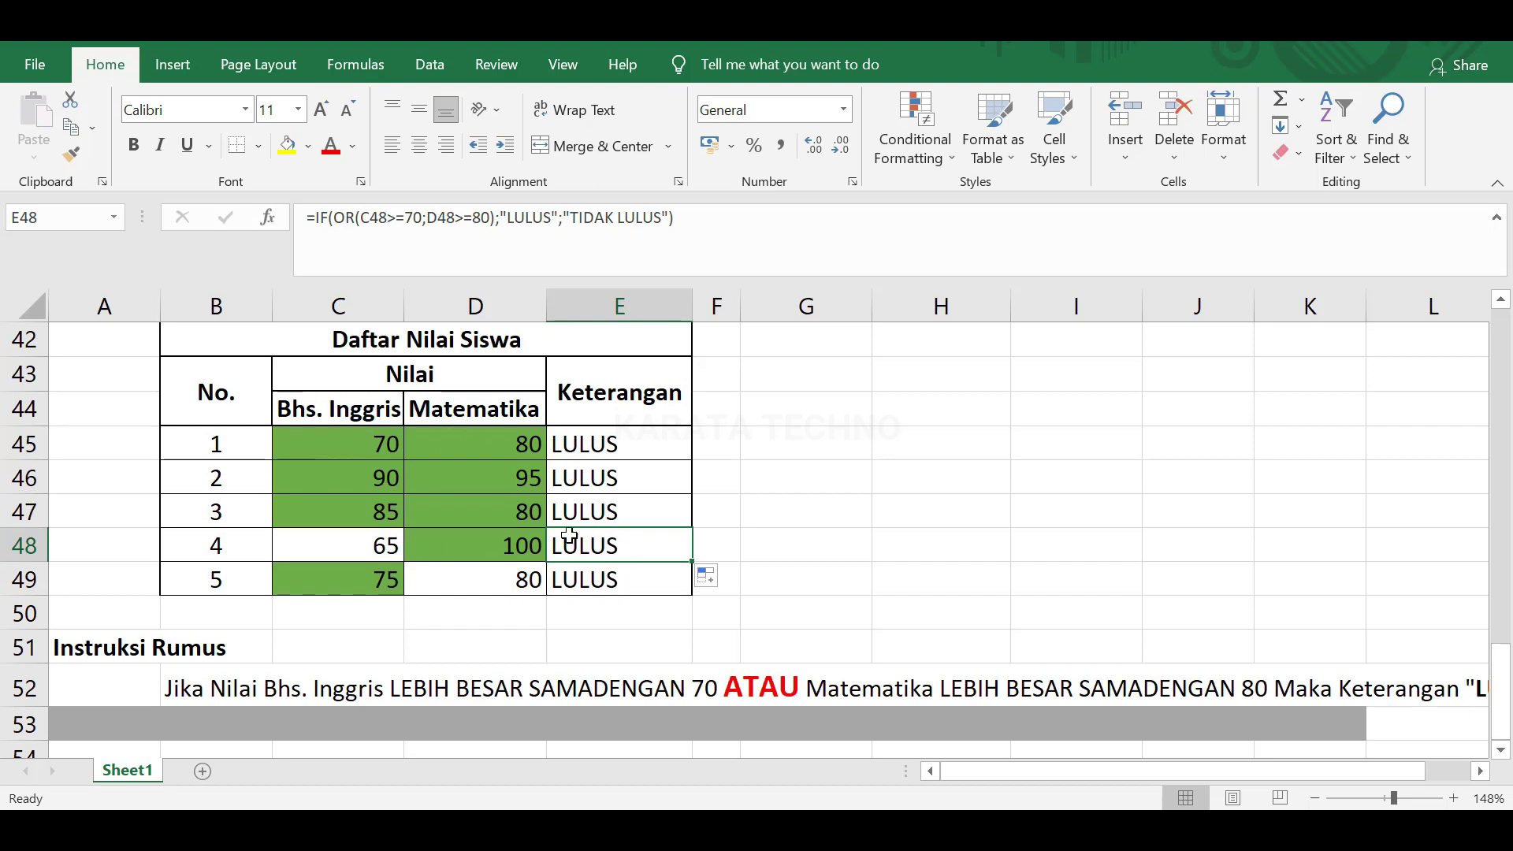
# Step: Check student 4's scores in D48 and C48 against the OR-based Keterangan formula in E48
pyautogui.click(479, 542)
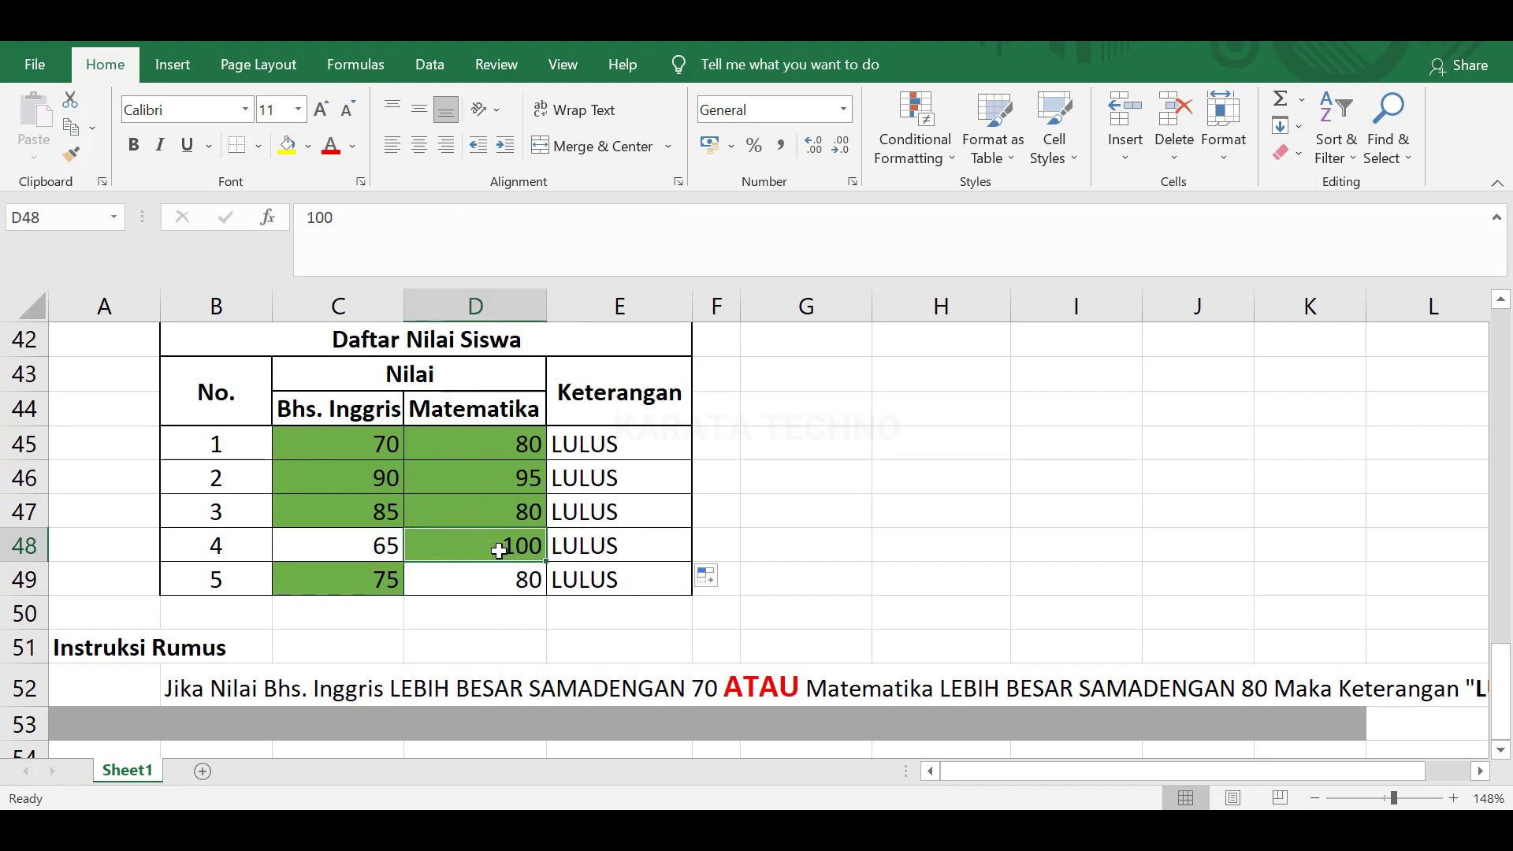
pyautogui.click(343, 553)
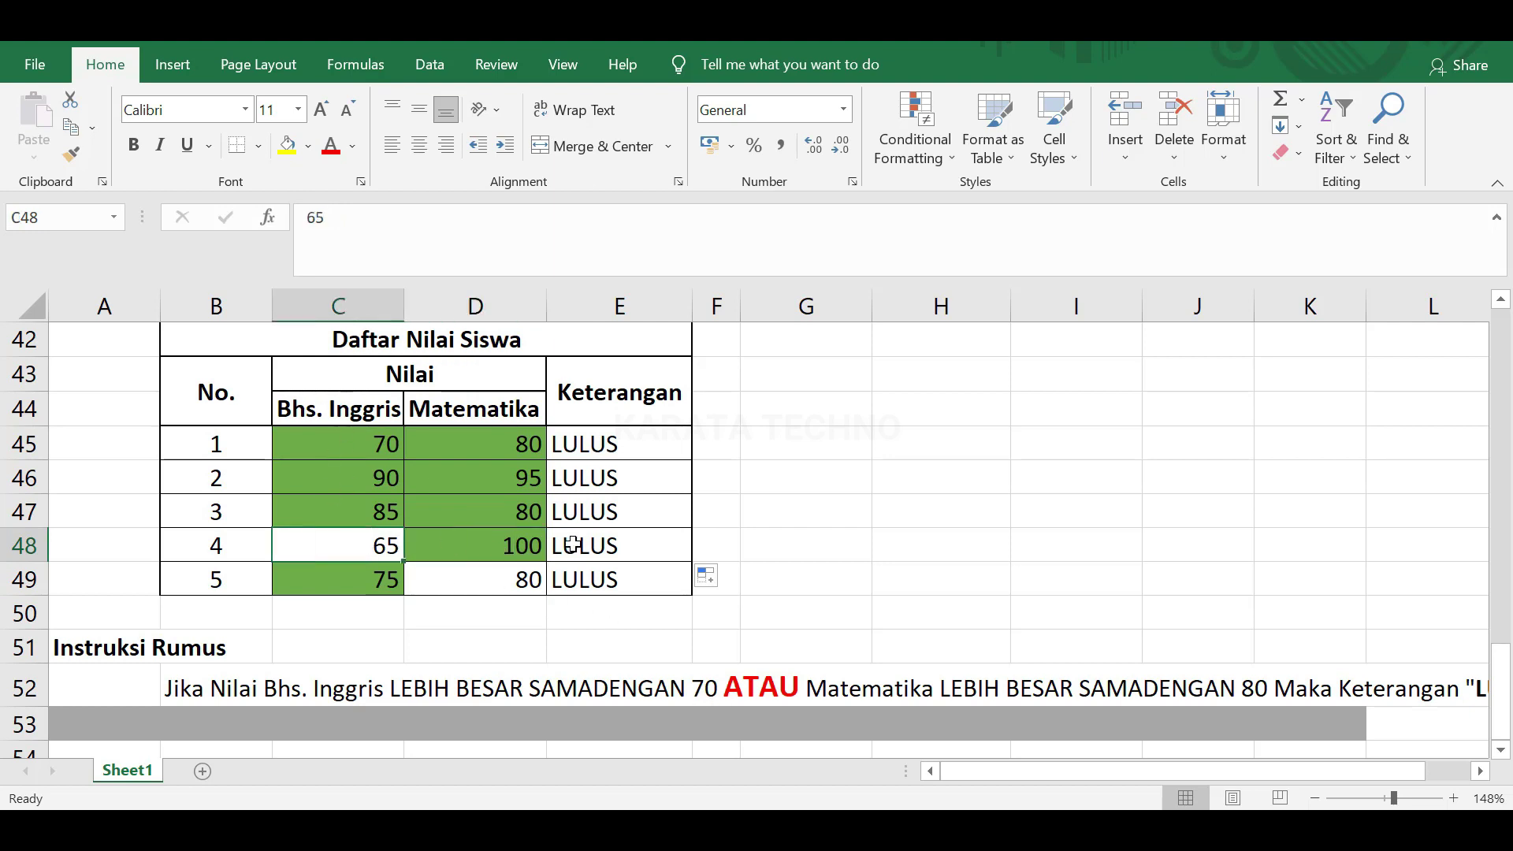
pyautogui.click(622, 547)
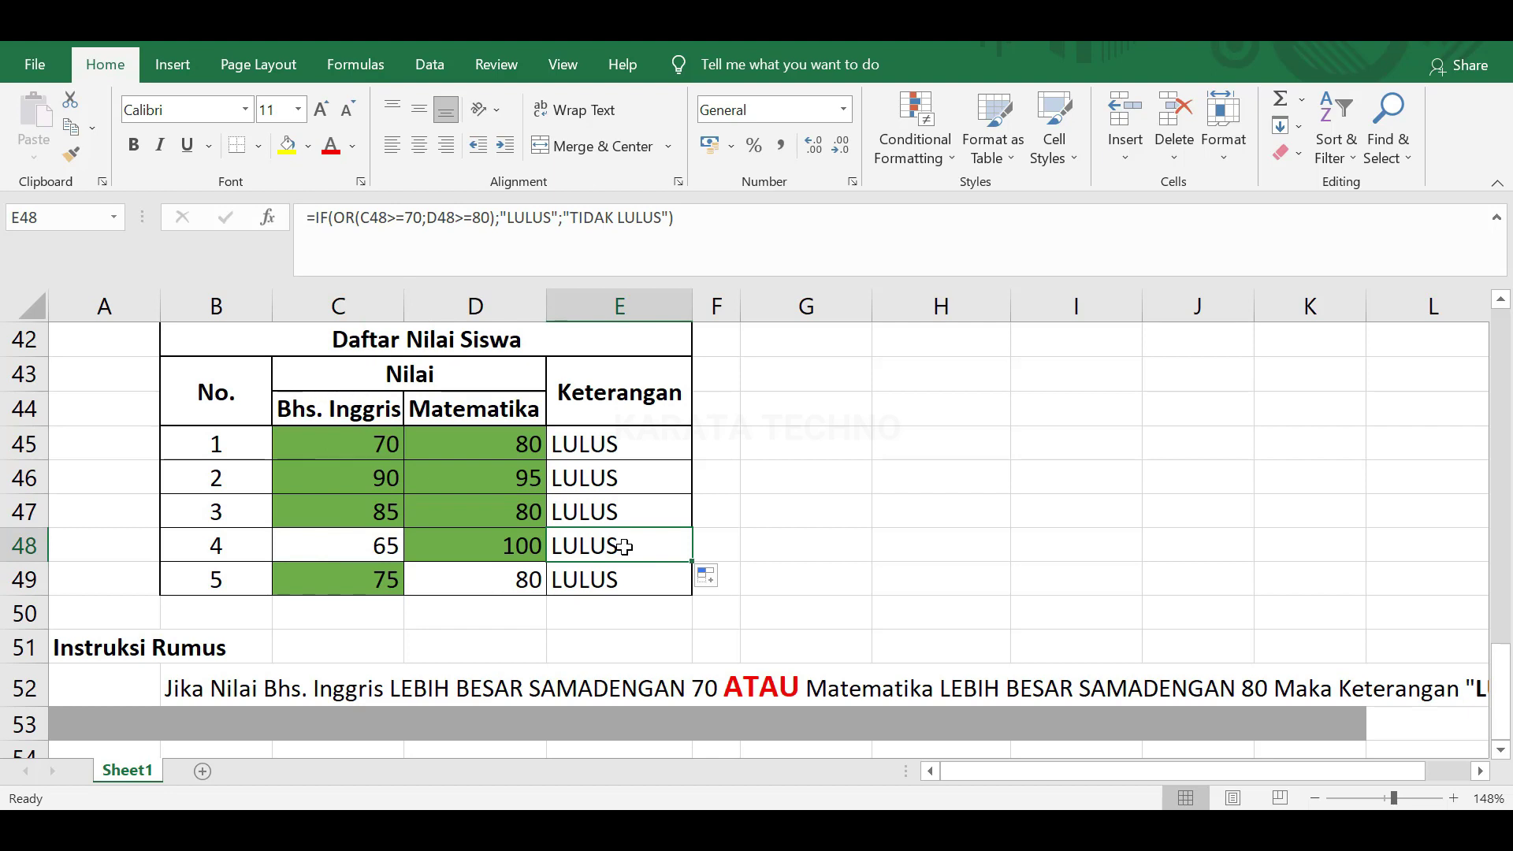
pyautogui.click(621, 586)
pyautogui.click(605, 550)
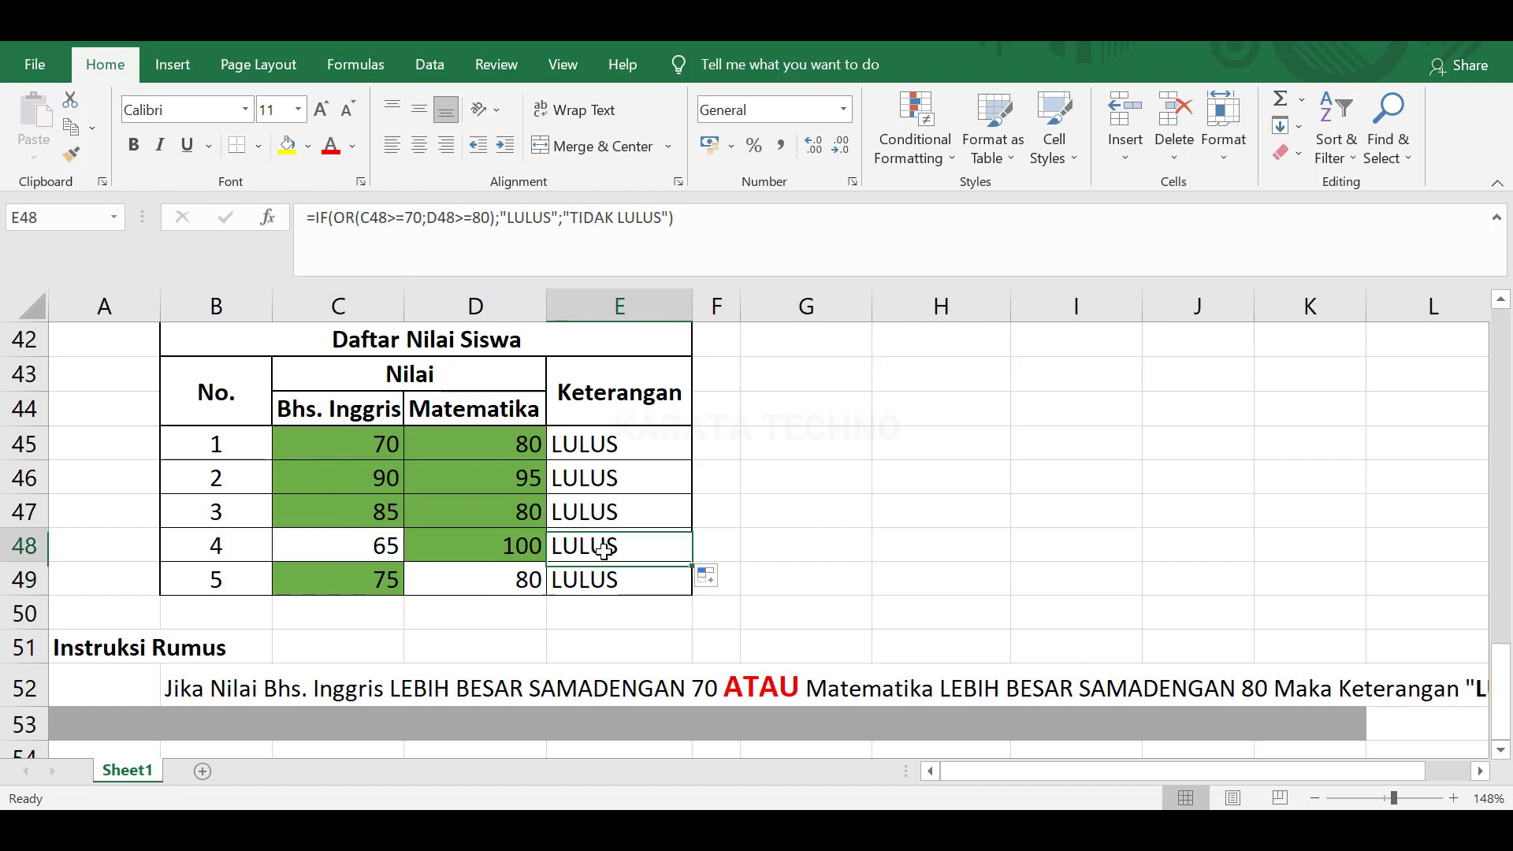
# Step: Check student 5's scores in C49:D49 and fill the OR formula from E48 down to E49
pyautogui.click(631, 584)
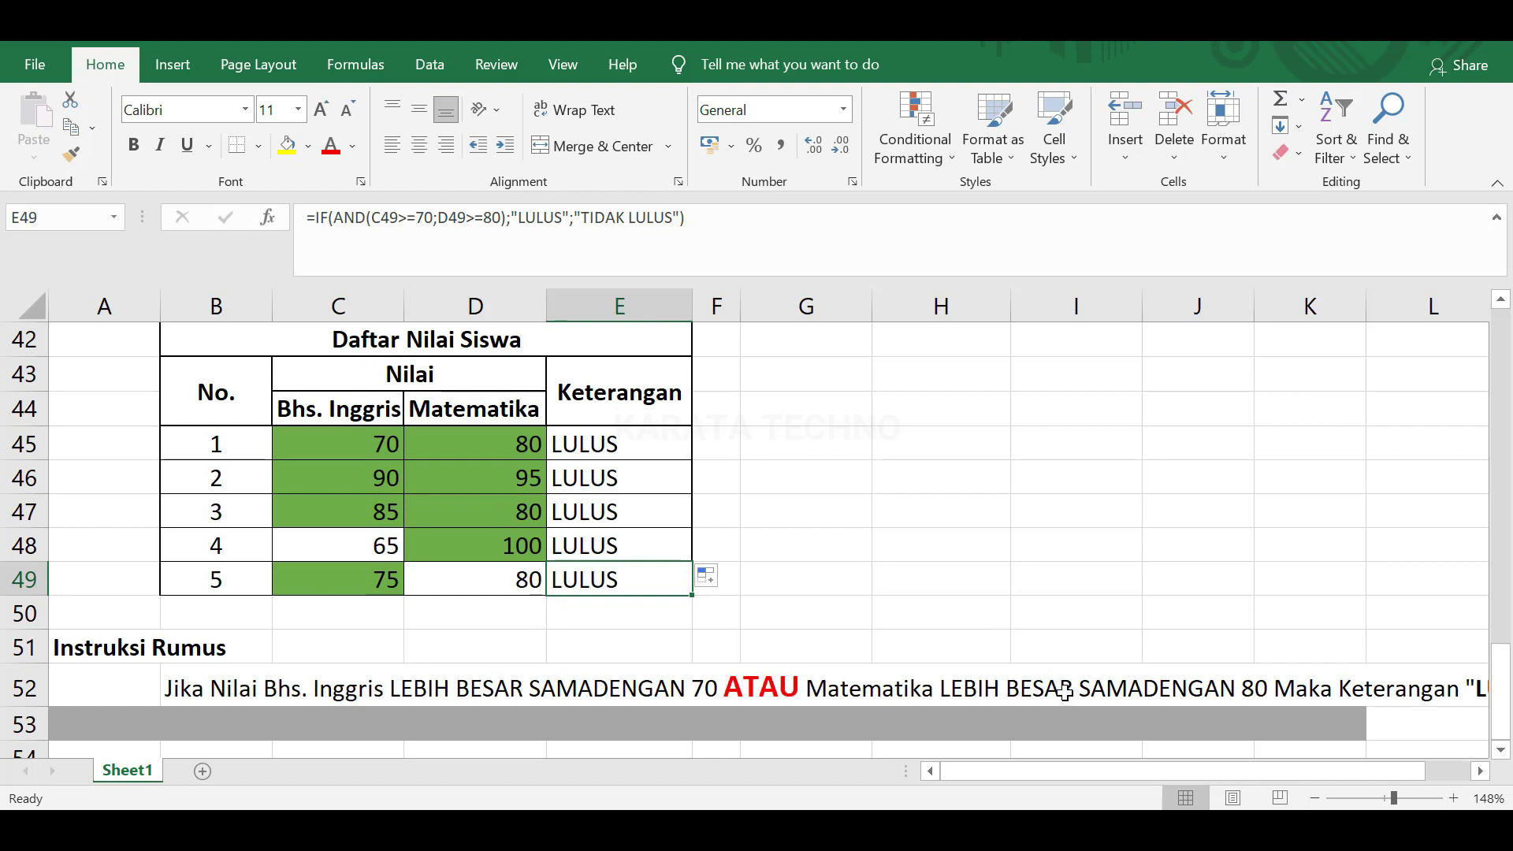
pyautogui.moveTo(504, 577); pyautogui.dragTo(397, 581)
pyautogui.click(567, 583)
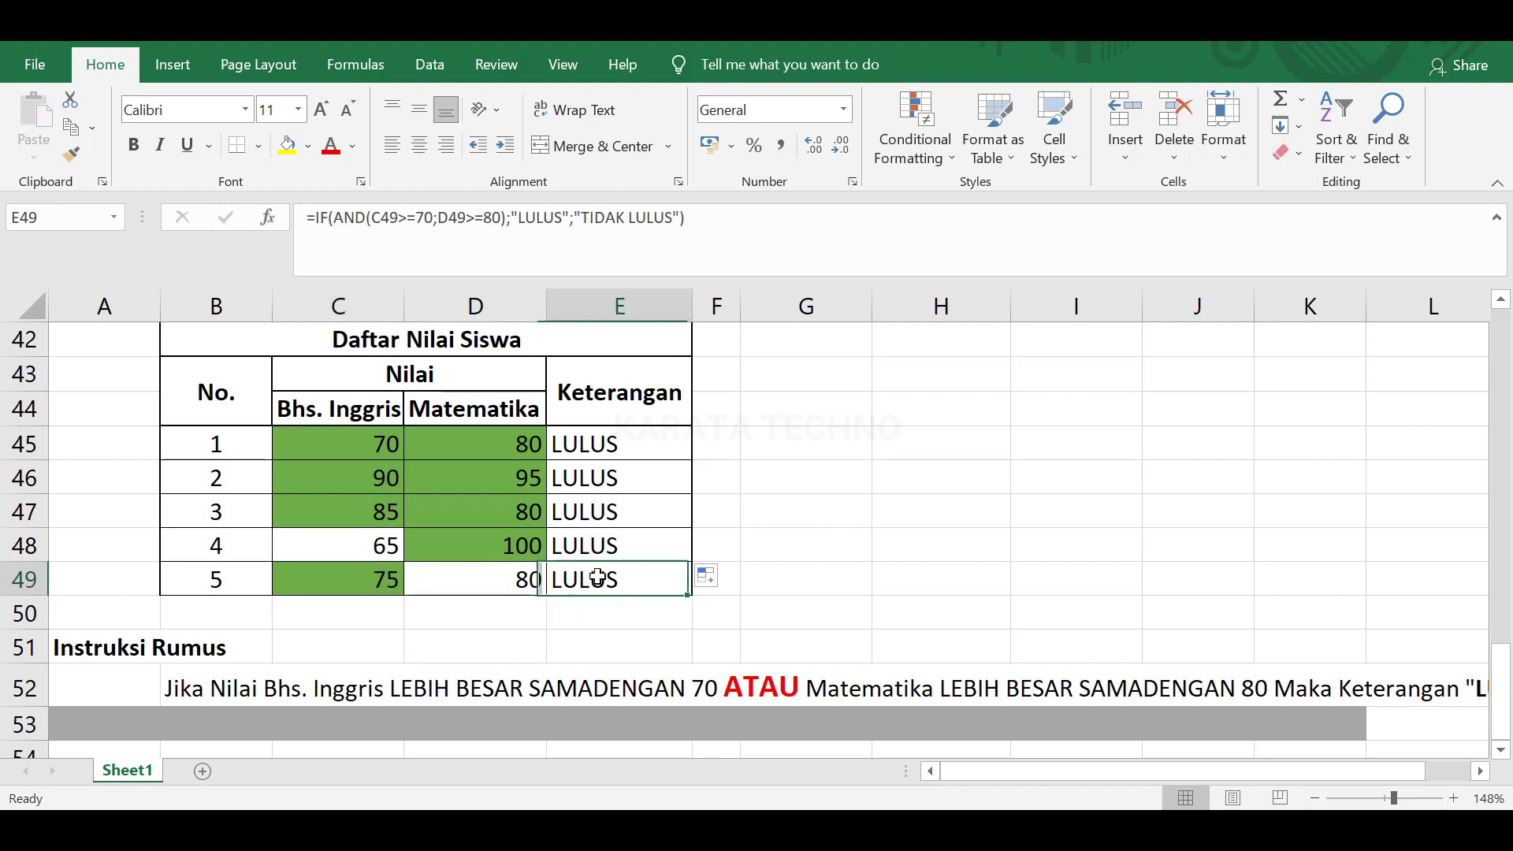
pyautogui.click(635, 546)
pyautogui.moveTo(692, 562); pyautogui.dragTo(688, 593)
pyautogui.click(635, 581)
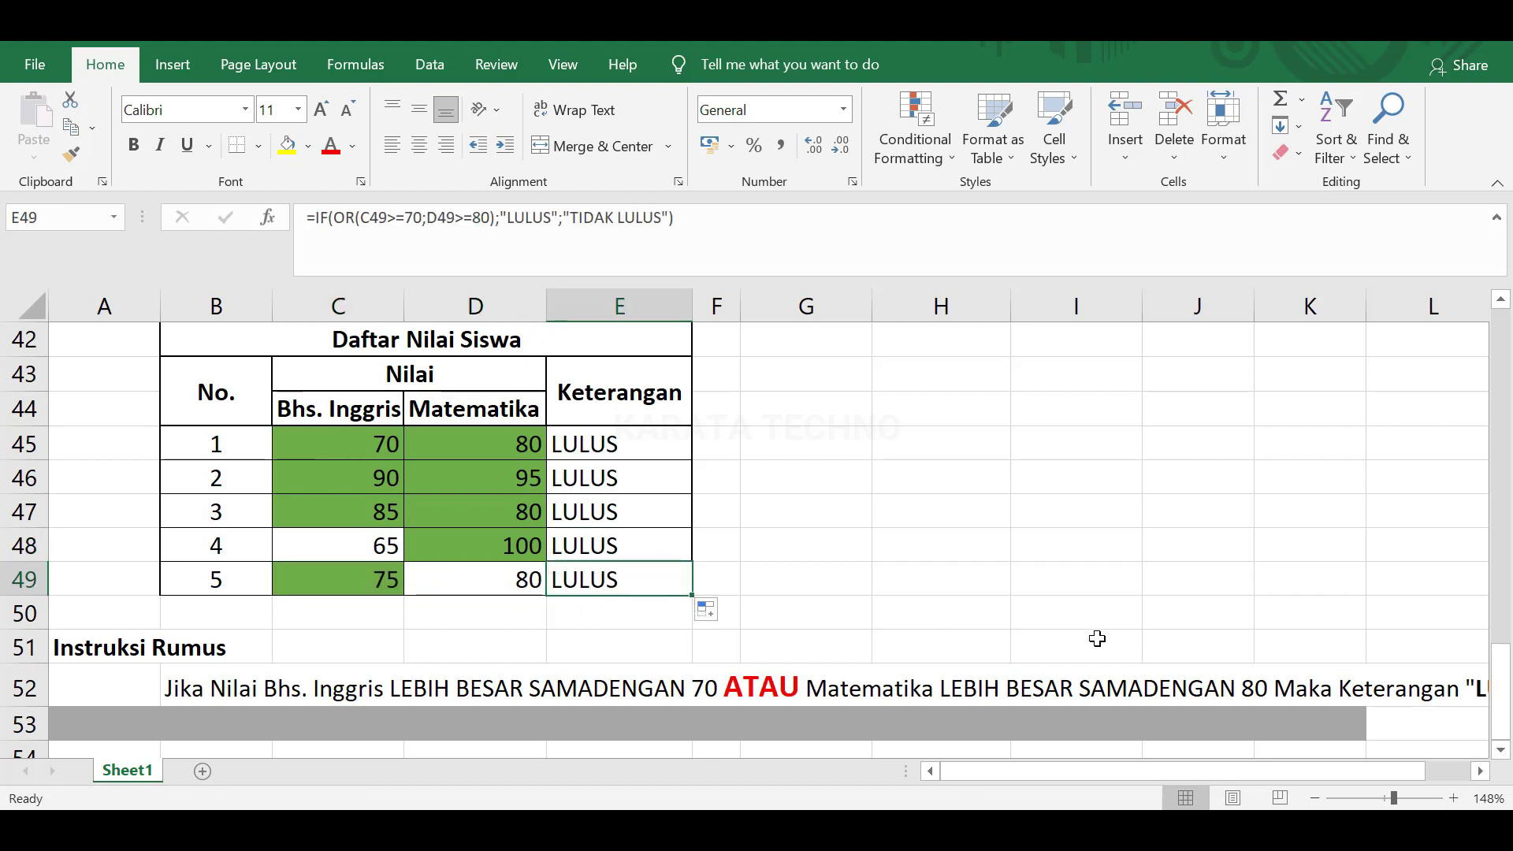
# Step: Test the OR formula in TABEL 3 by setting student 2's Bhs. Inggris score to 50 and Matematika score to 79
pyautogui.click(376, 478)
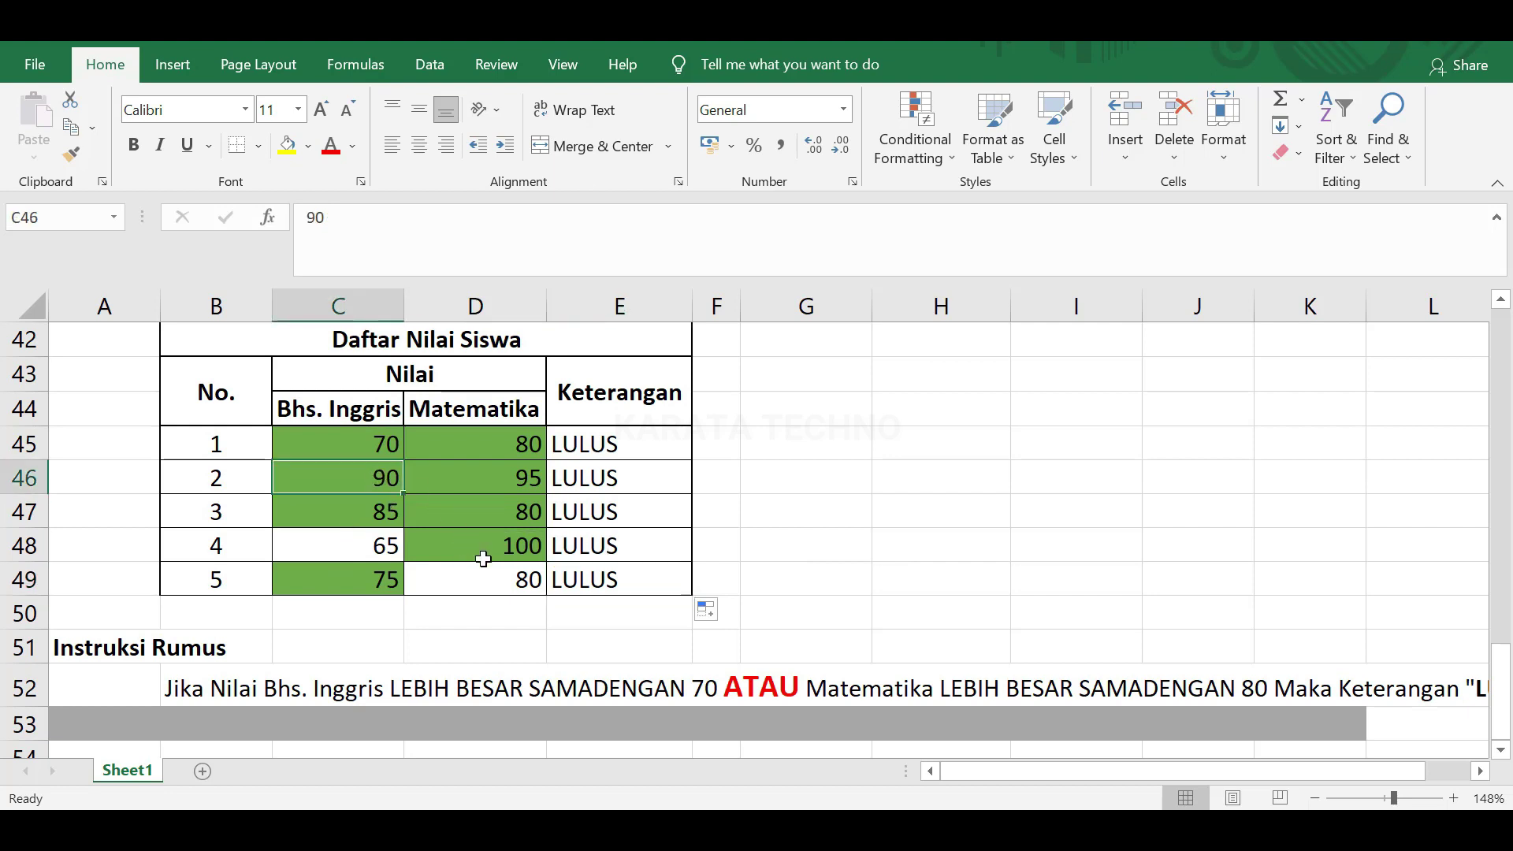
pyautogui.write('50')
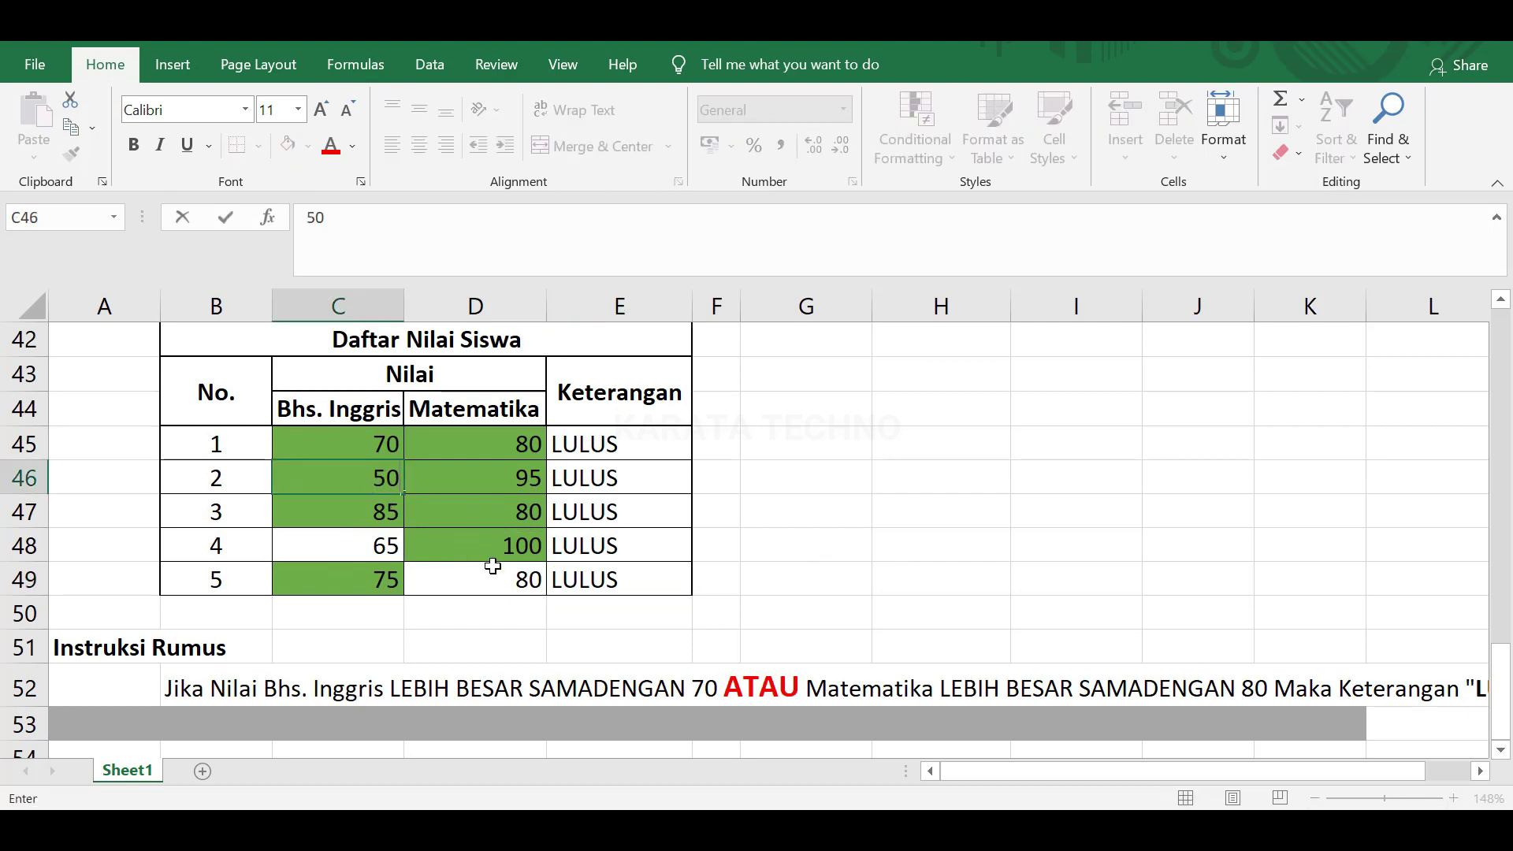
pyautogui.press('Return')
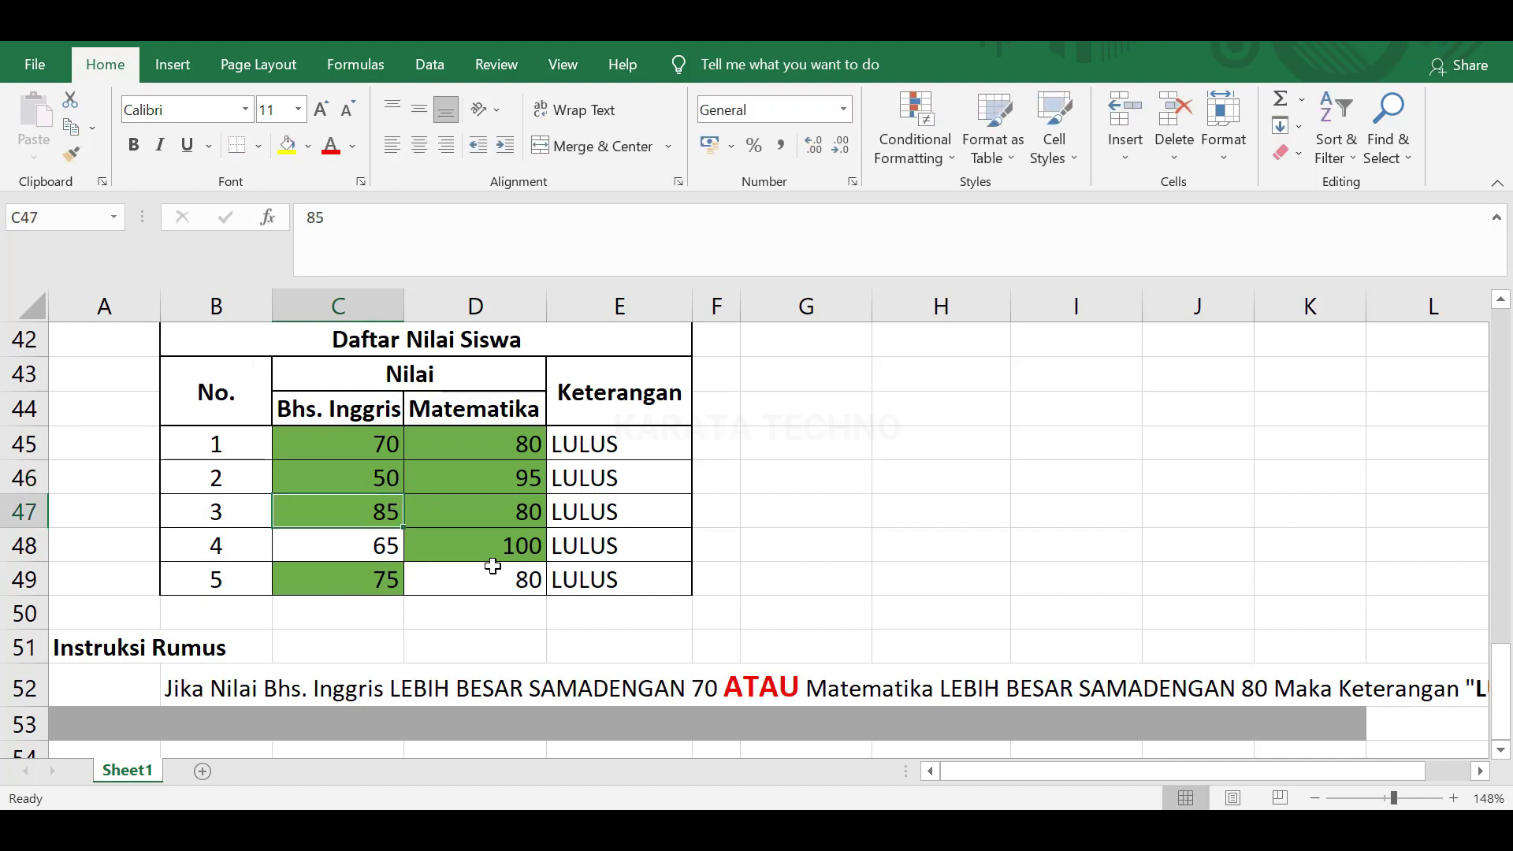
pyautogui.click(509, 479)
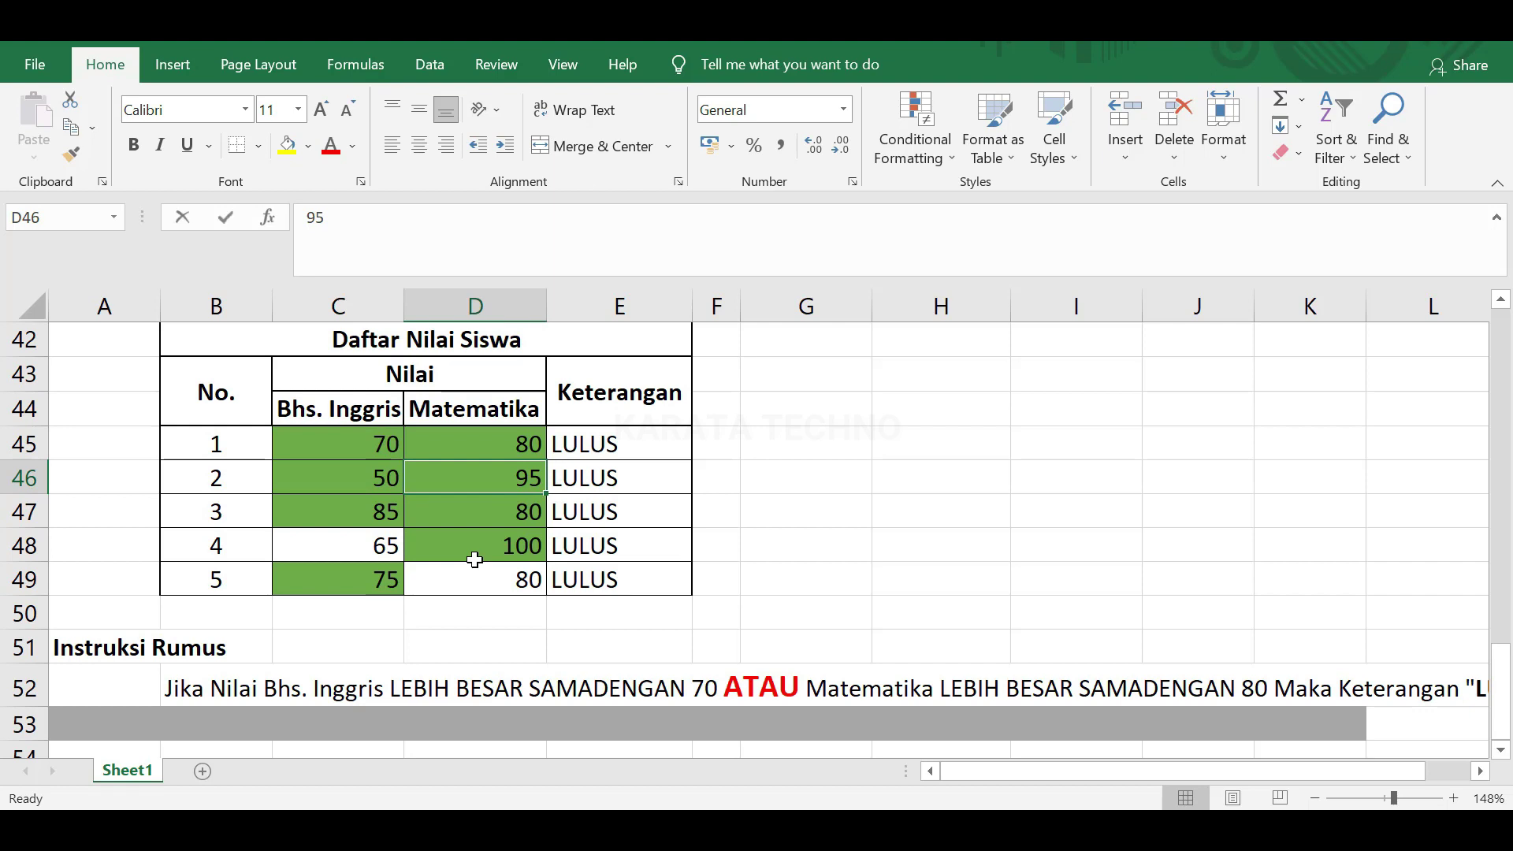
pyautogui.write('79')
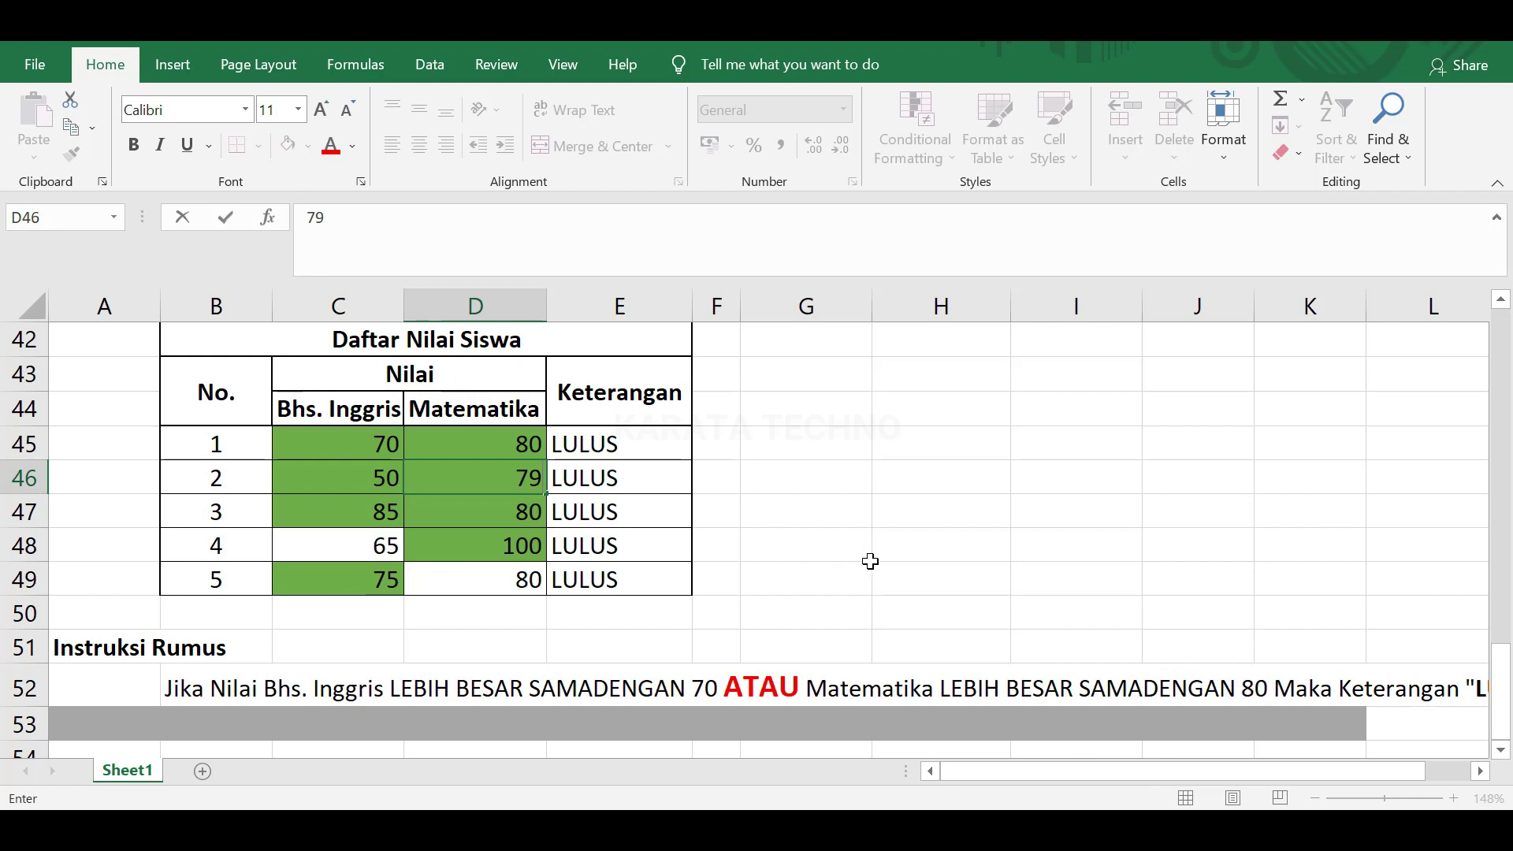
pyautogui.press('Return')
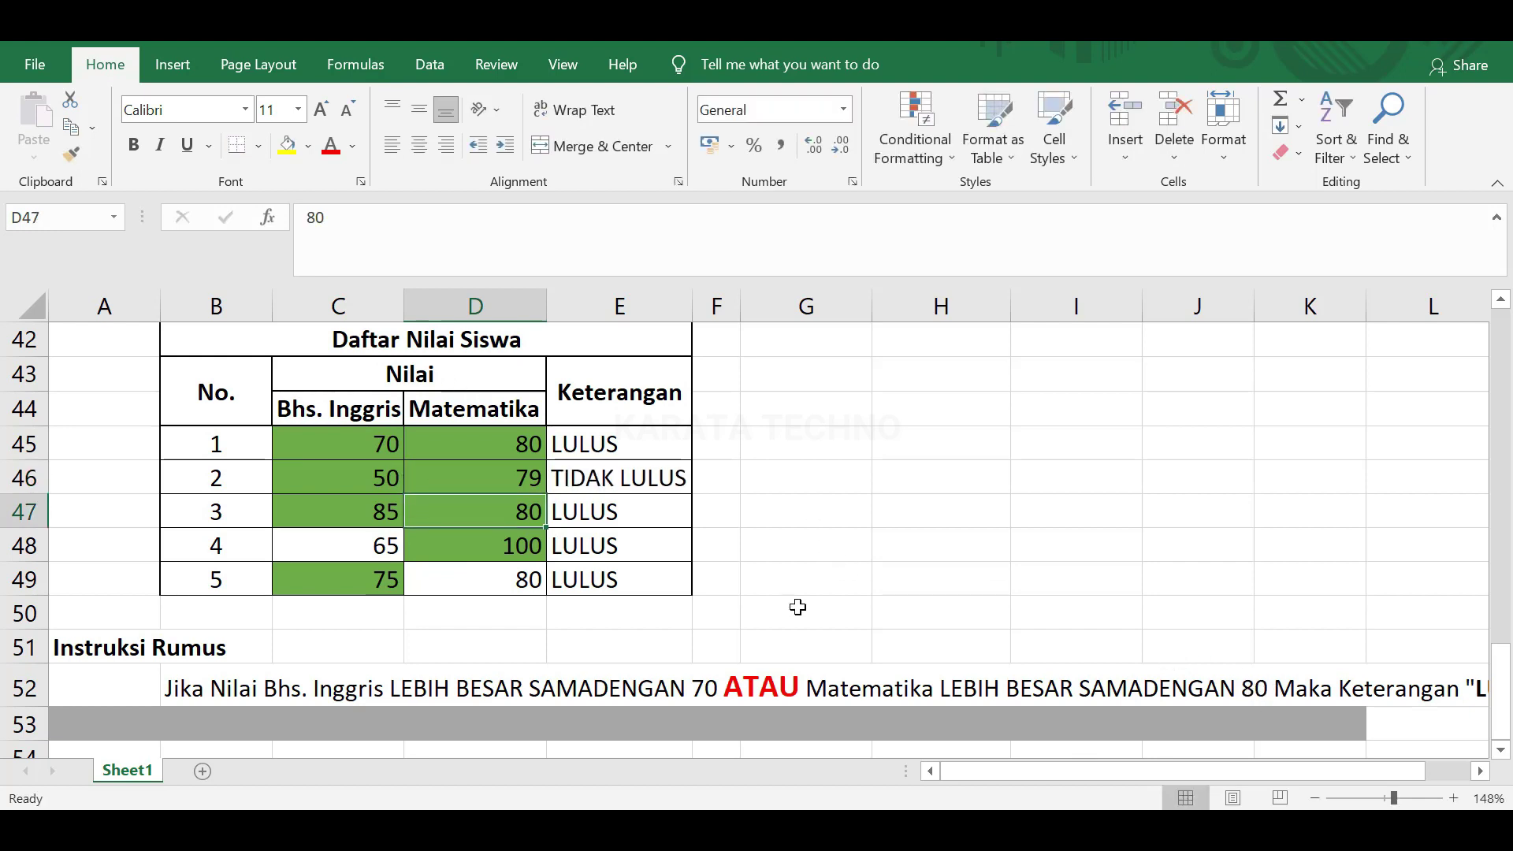
# Step: Review the completed Pemahaman truth tables and the Daftar Nilai Siswa tables with their Instruksi Rumus across the sheet
pyautogui.scroll(-3, 414, 587)
pyautogui.scroll(9, 414, 587)
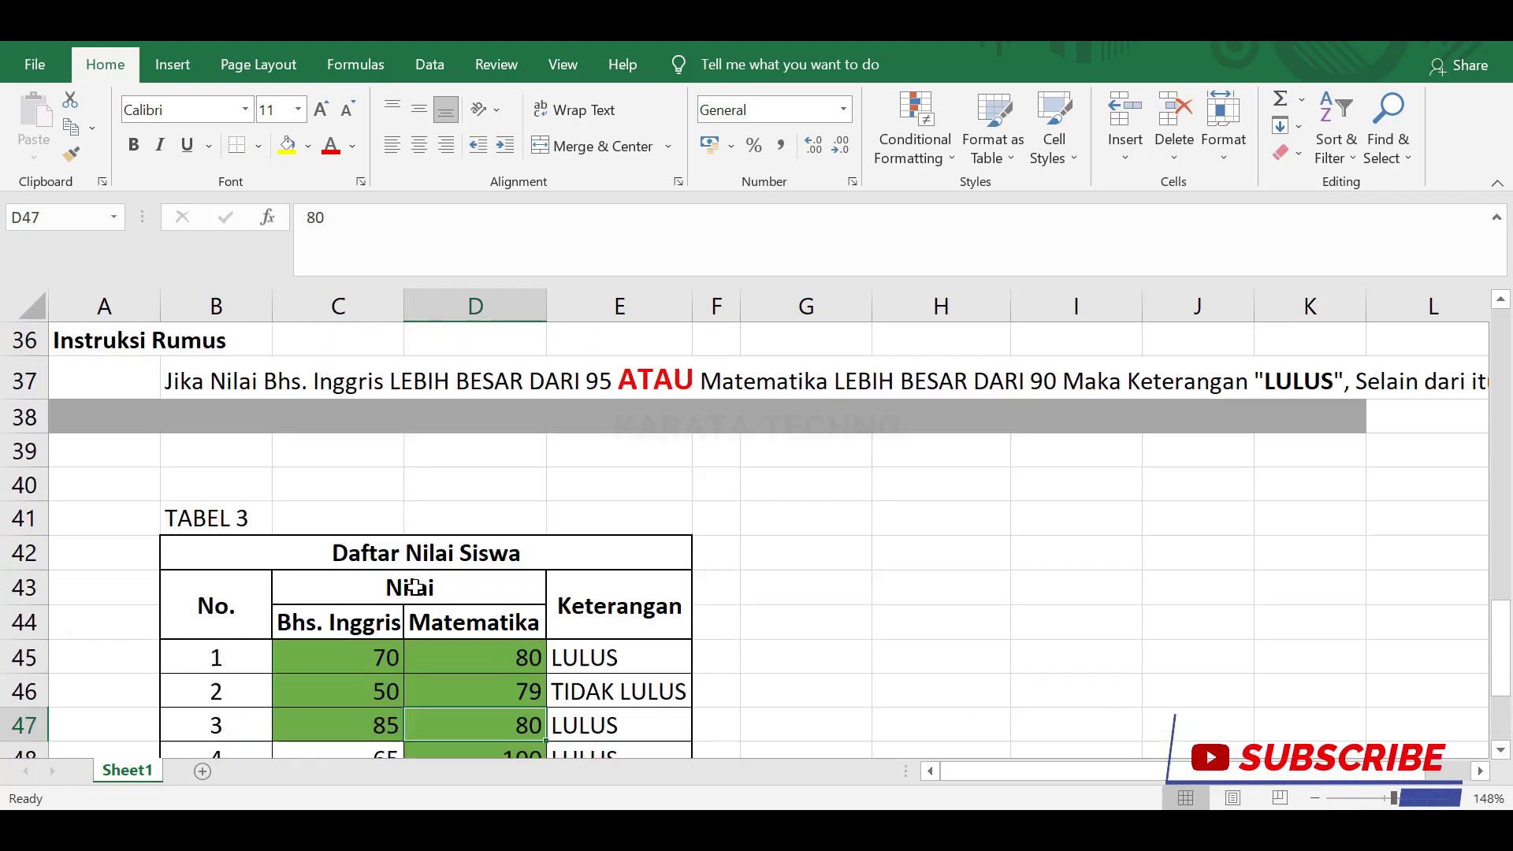
pyautogui.scroll(8, 415, 587)
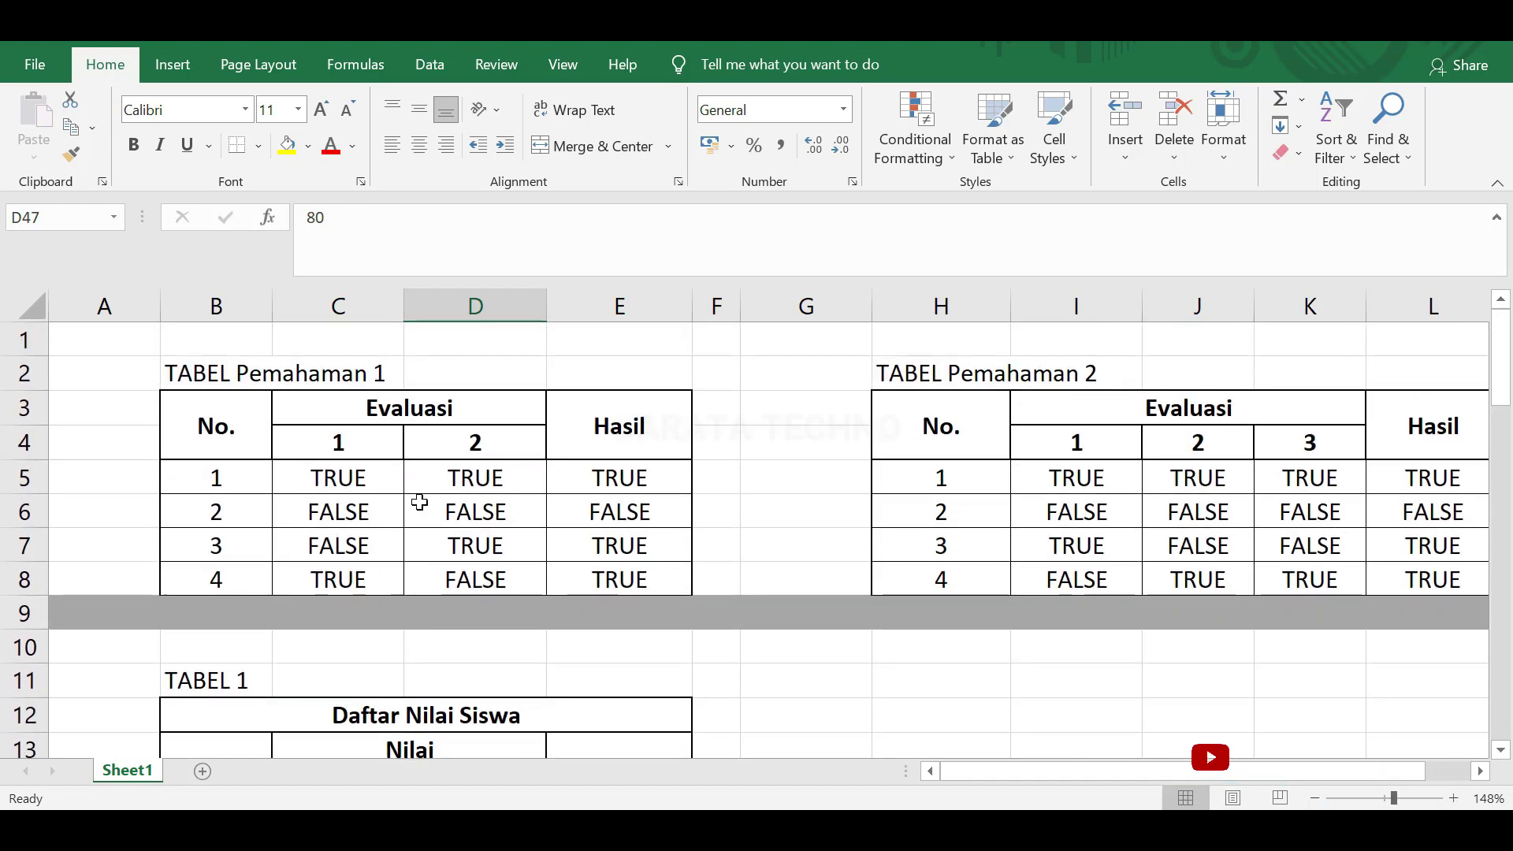
pyautogui.moveTo(188, 376); pyautogui.dragTo(458, 377)
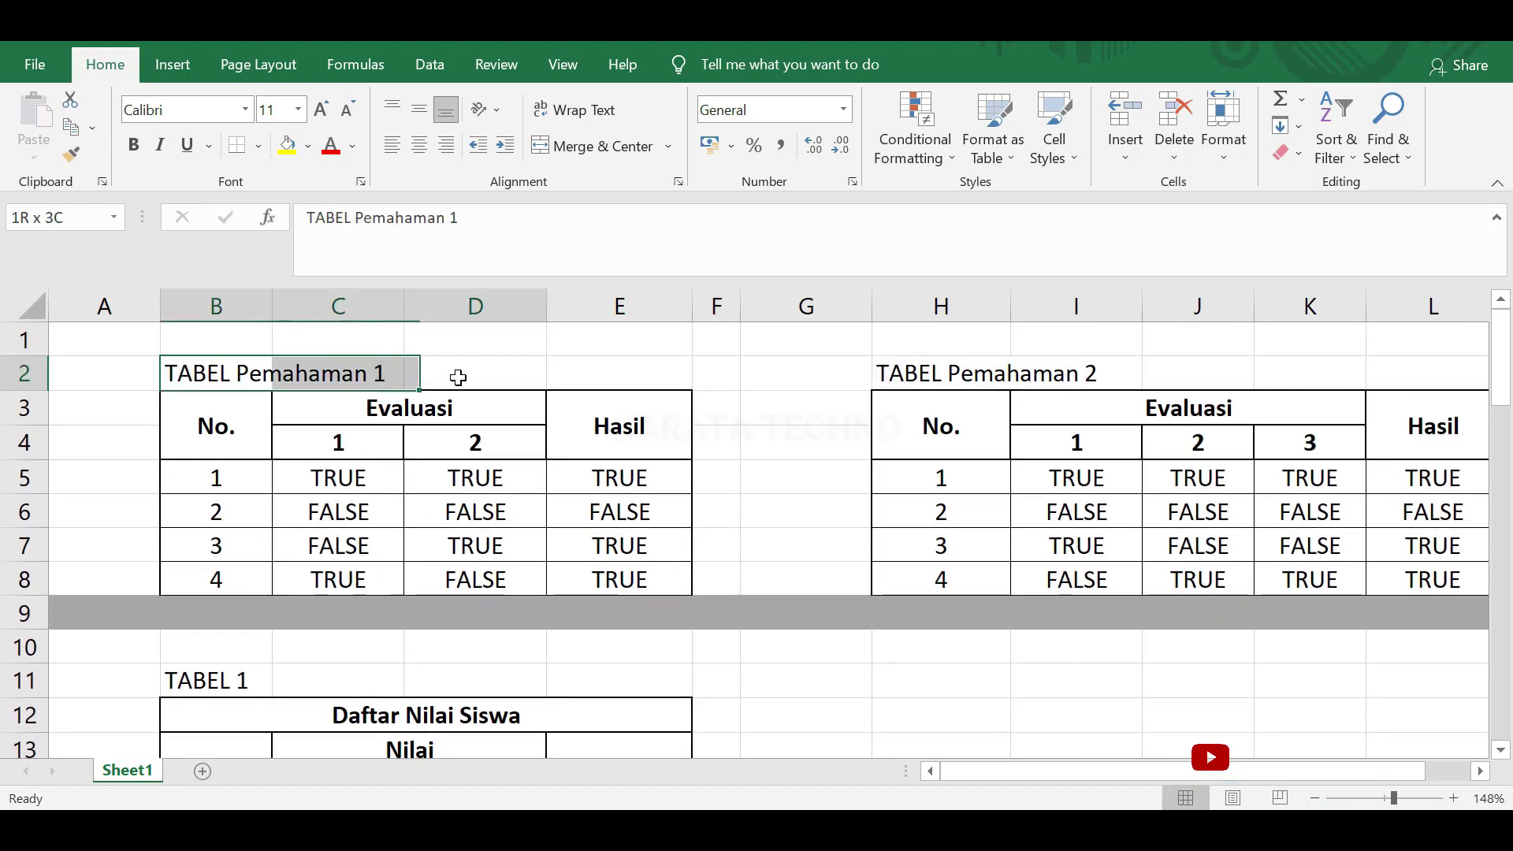
pyautogui.click(449, 479)
pyautogui.scroll(-2, 365, 534)
pyautogui.moveTo(334, 507); pyautogui.dragTo(355, 645)
pyautogui.scroll(-2, 315, 575)
pyautogui.moveTo(237, 478); pyautogui.dragTo(631, 548)
pyautogui.scroll(-4, 528, 568)
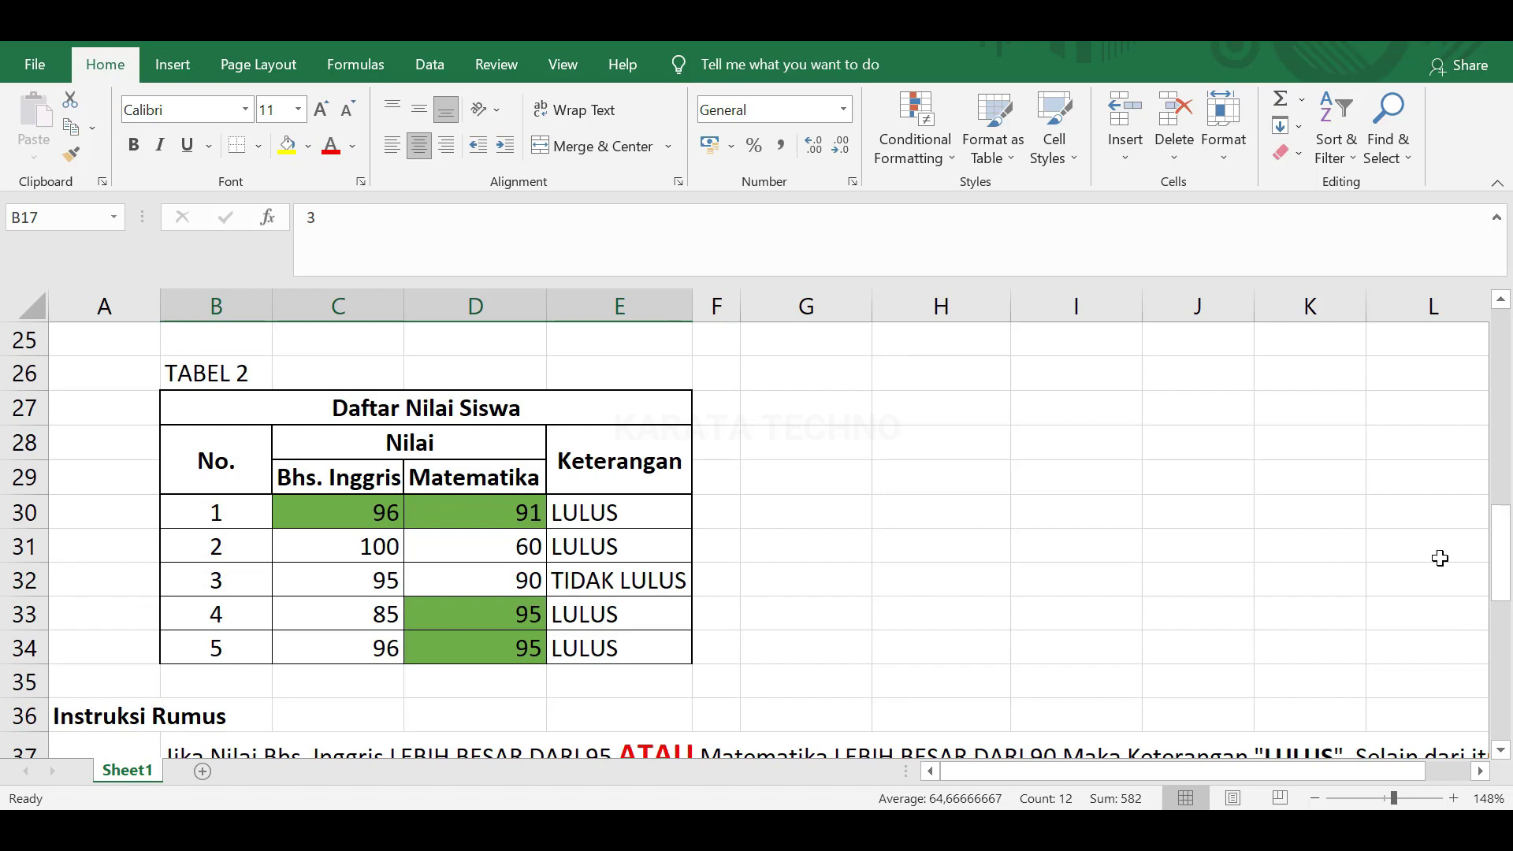
pyautogui.moveTo(1507, 580)
pyautogui.mouseDown()
pyautogui.moveTo(1484, 732)
pyautogui.moveTo(1505, 684)
pyautogui.moveTo(1505, 561)
pyautogui.mouseUp()
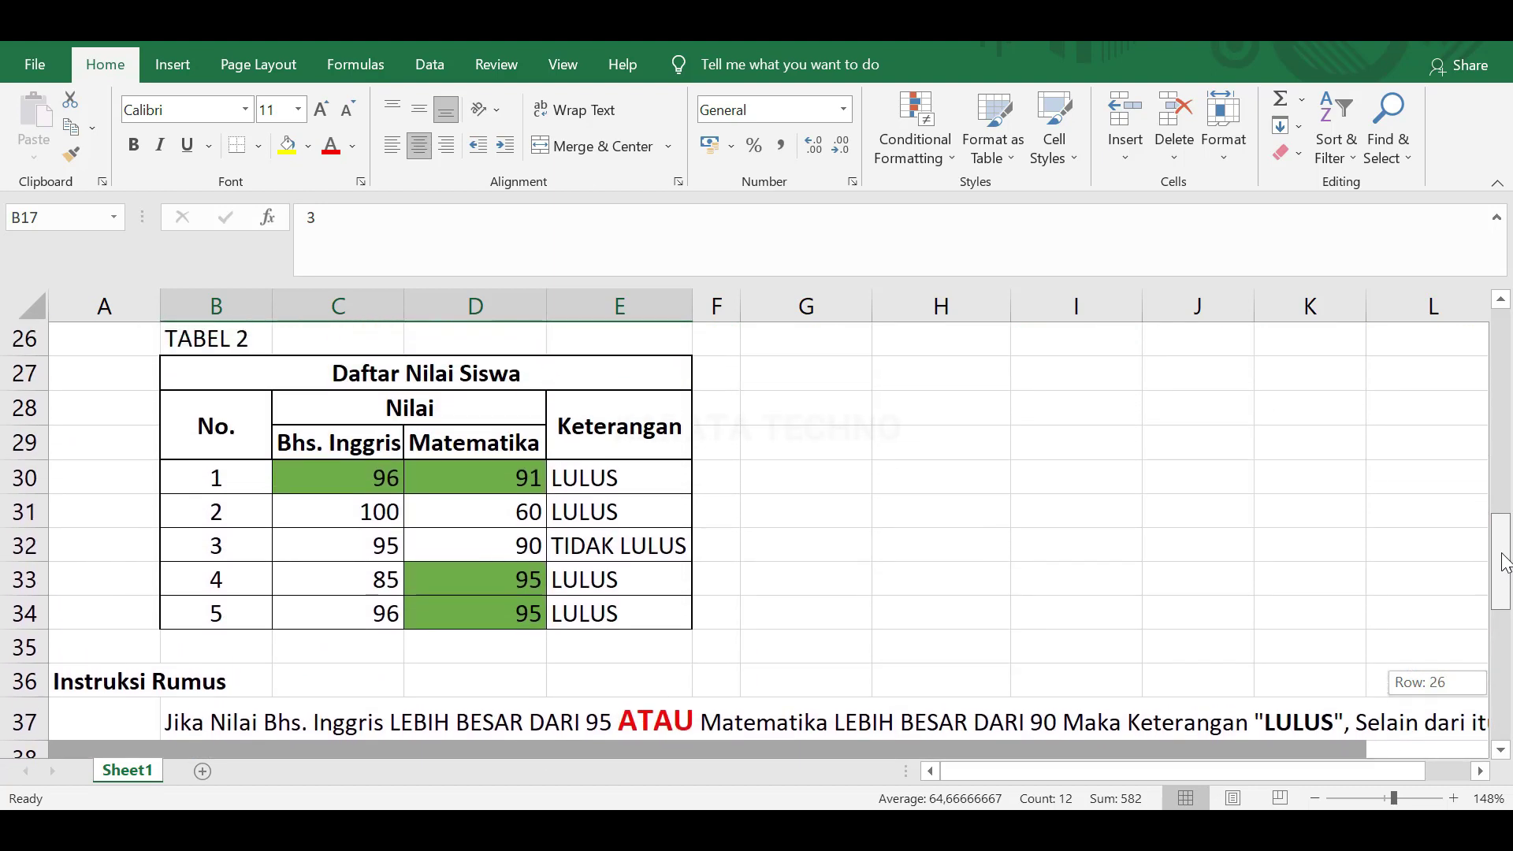
pyautogui.moveTo(1505, 561); pyautogui.dragTo(1505, 429)
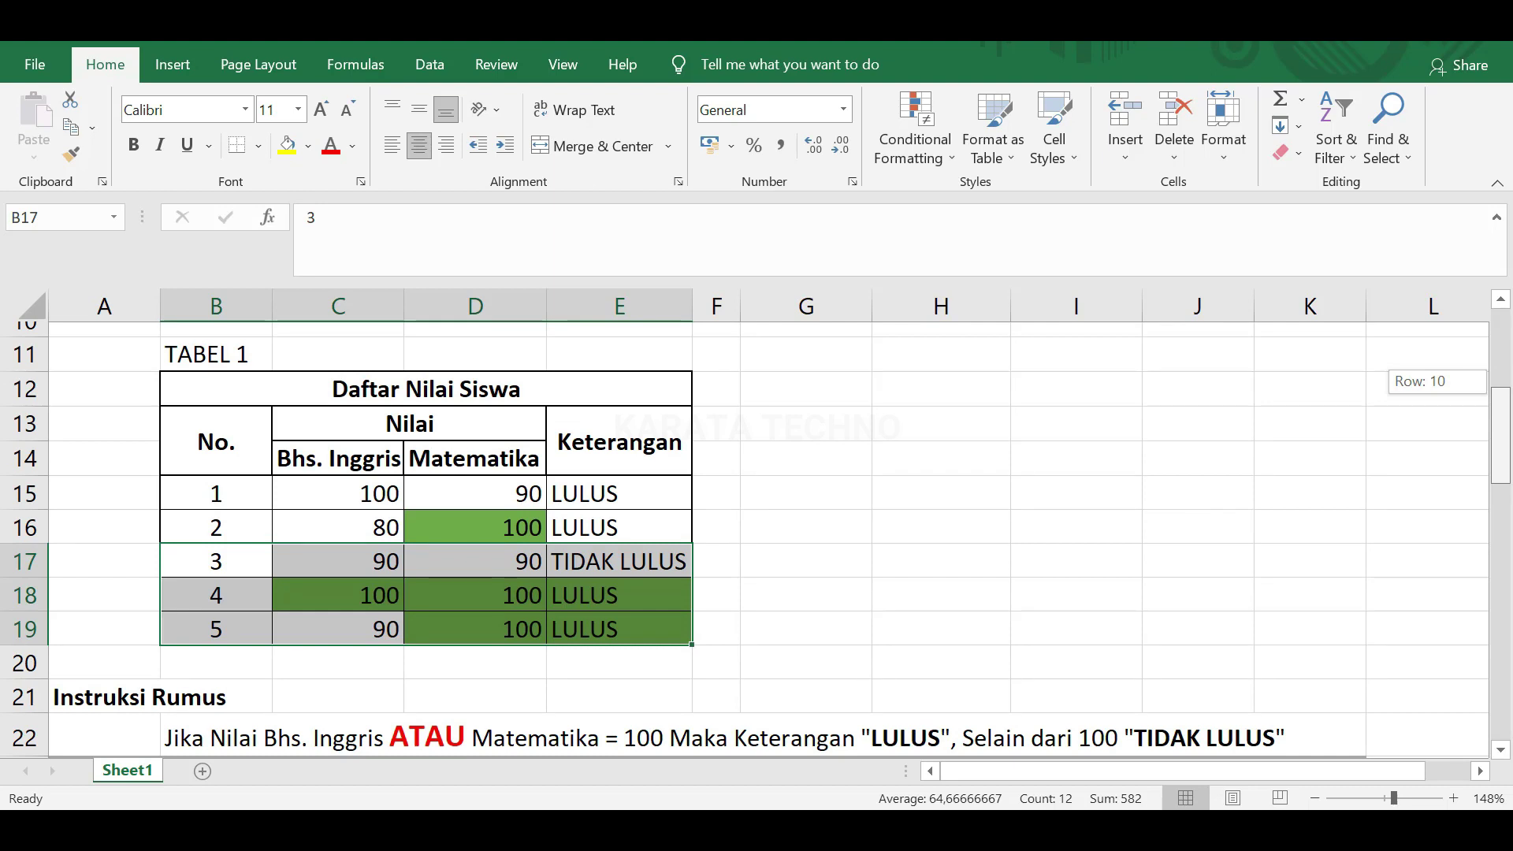
pyautogui.moveTo(1507, 442); pyautogui.dragTo(1509, 445)
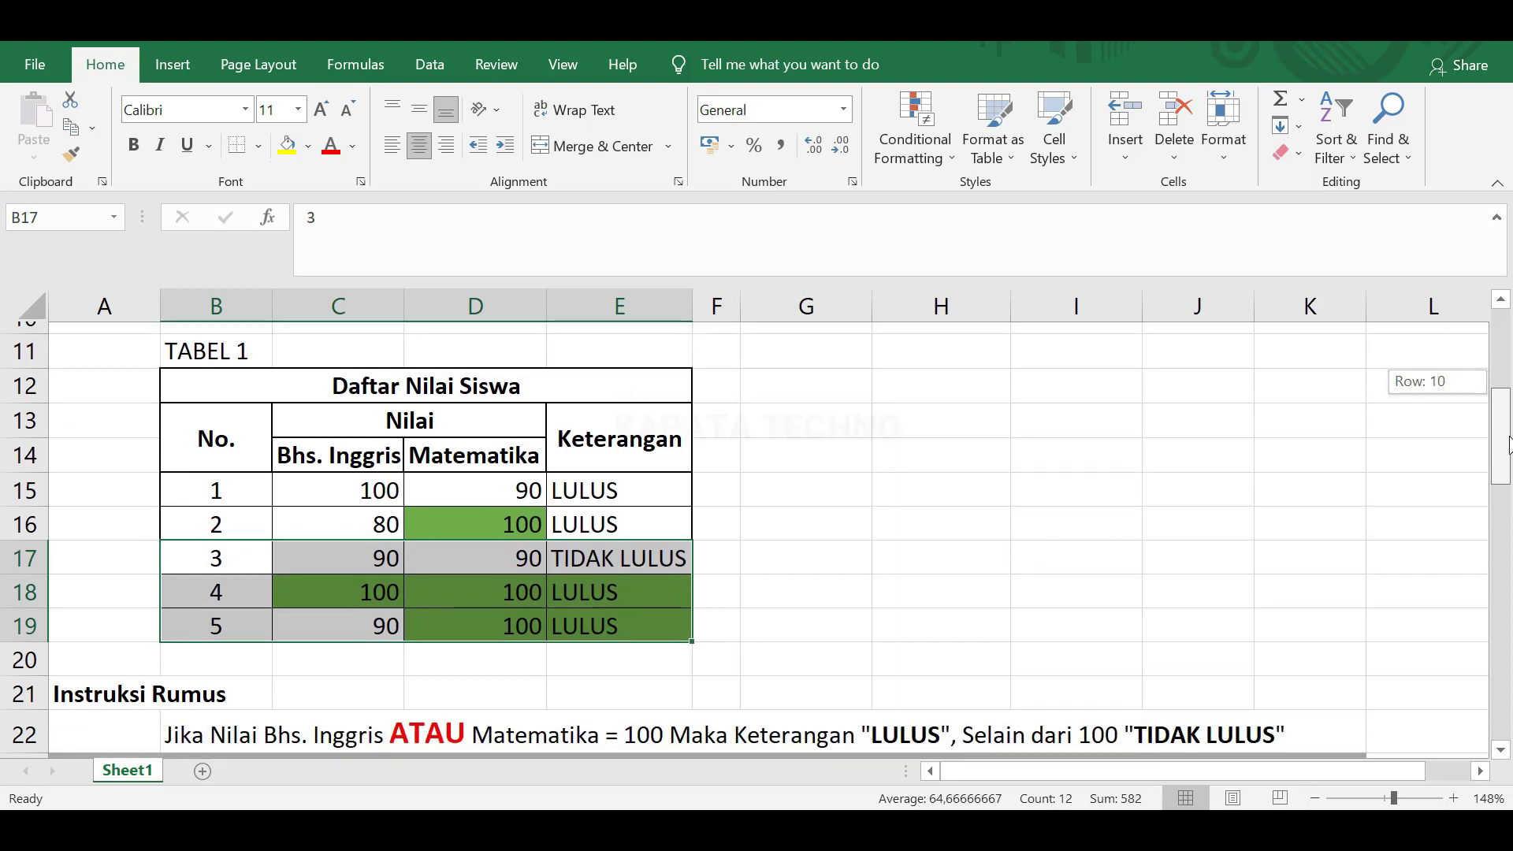
pyautogui.moveTo(1508, 444); pyautogui.dragTo(1507, 490)
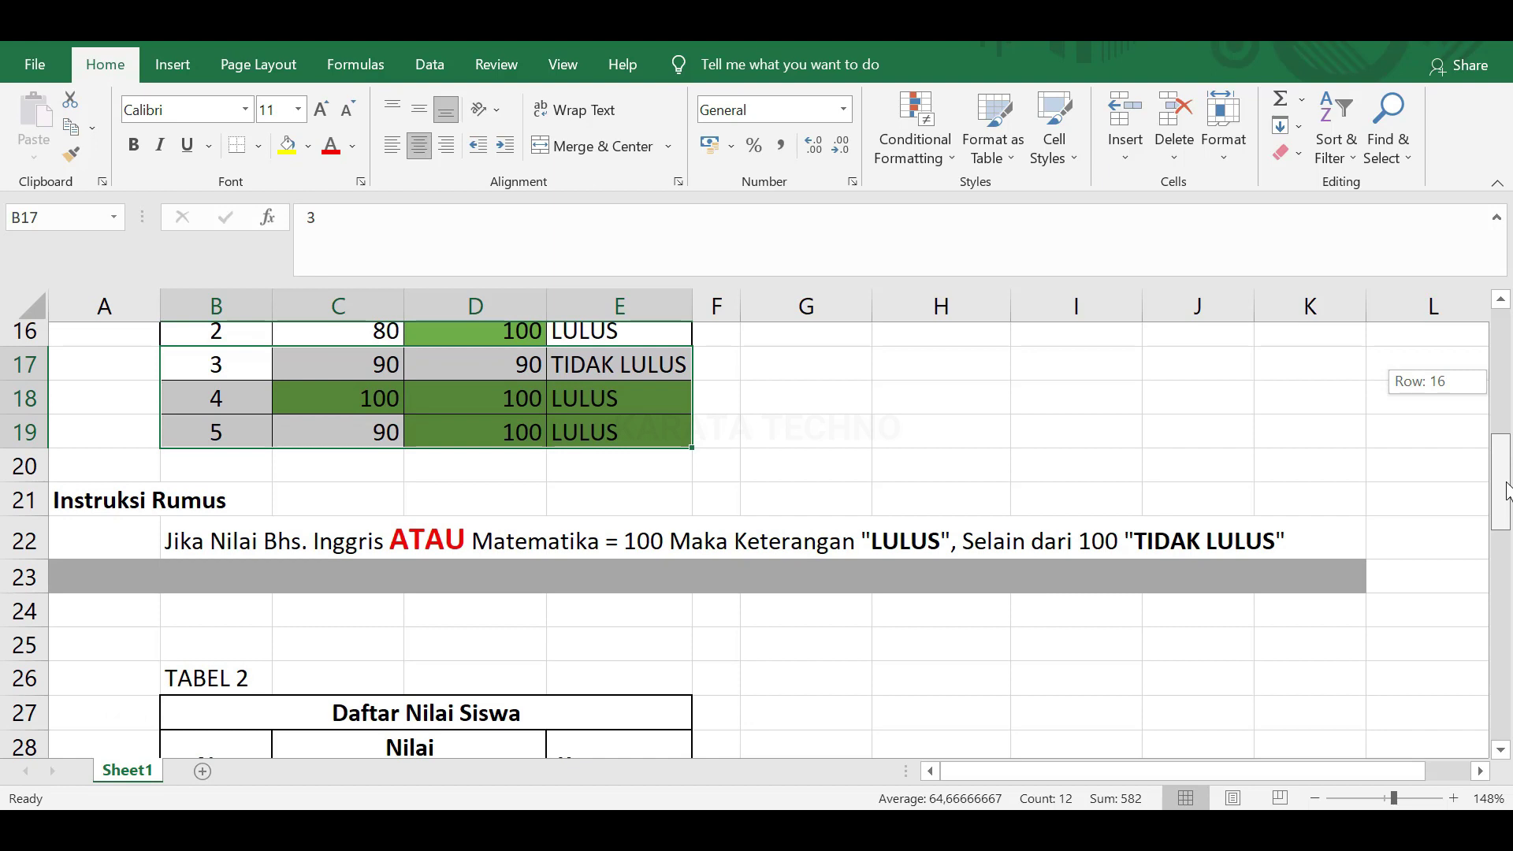
pyautogui.moveTo(1507, 490); pyautogui.dragTo(1508, 364)
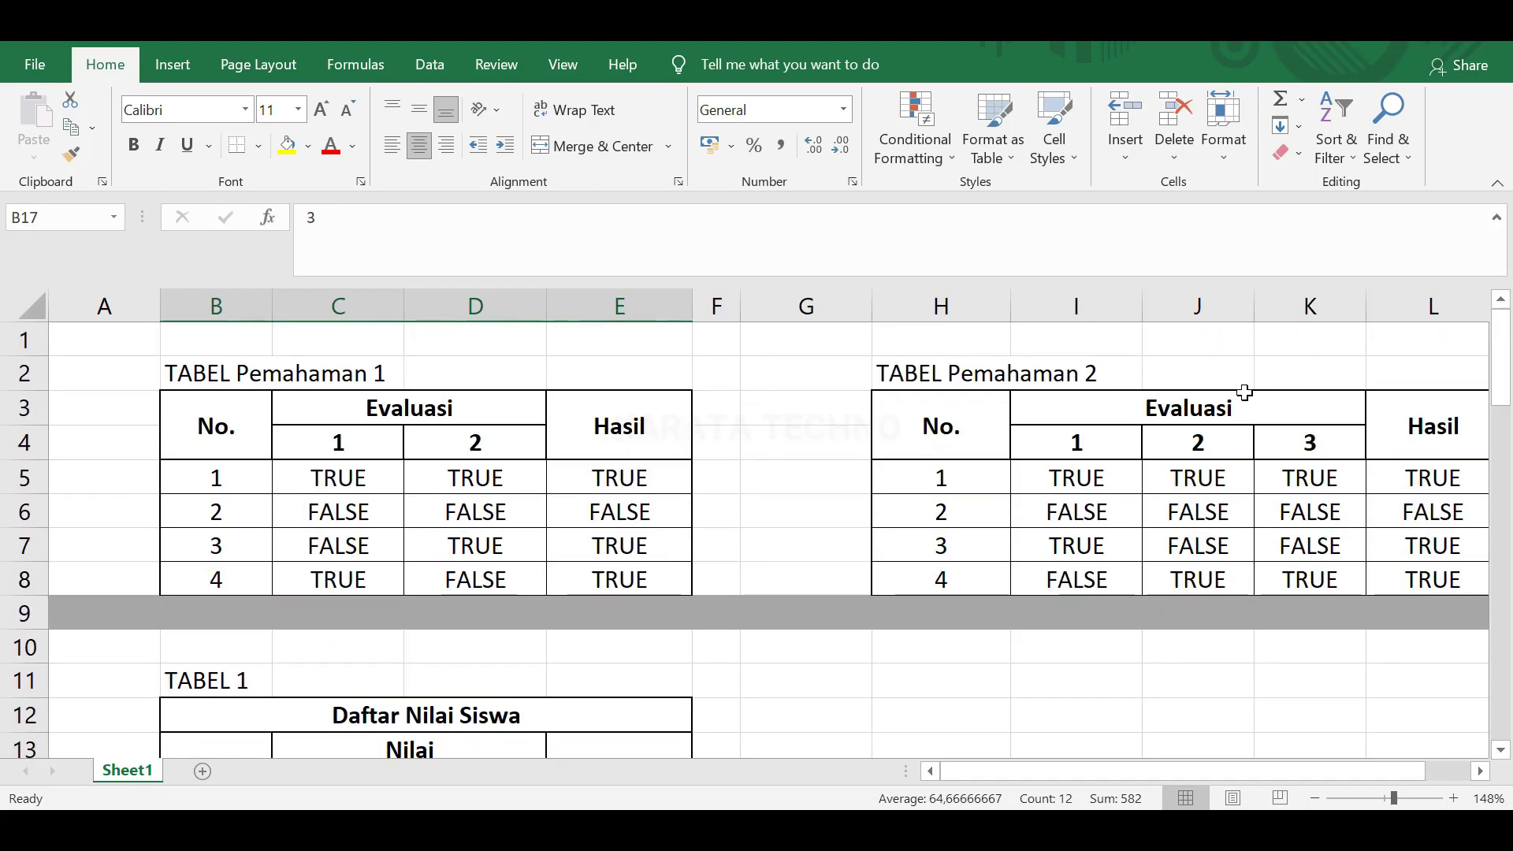